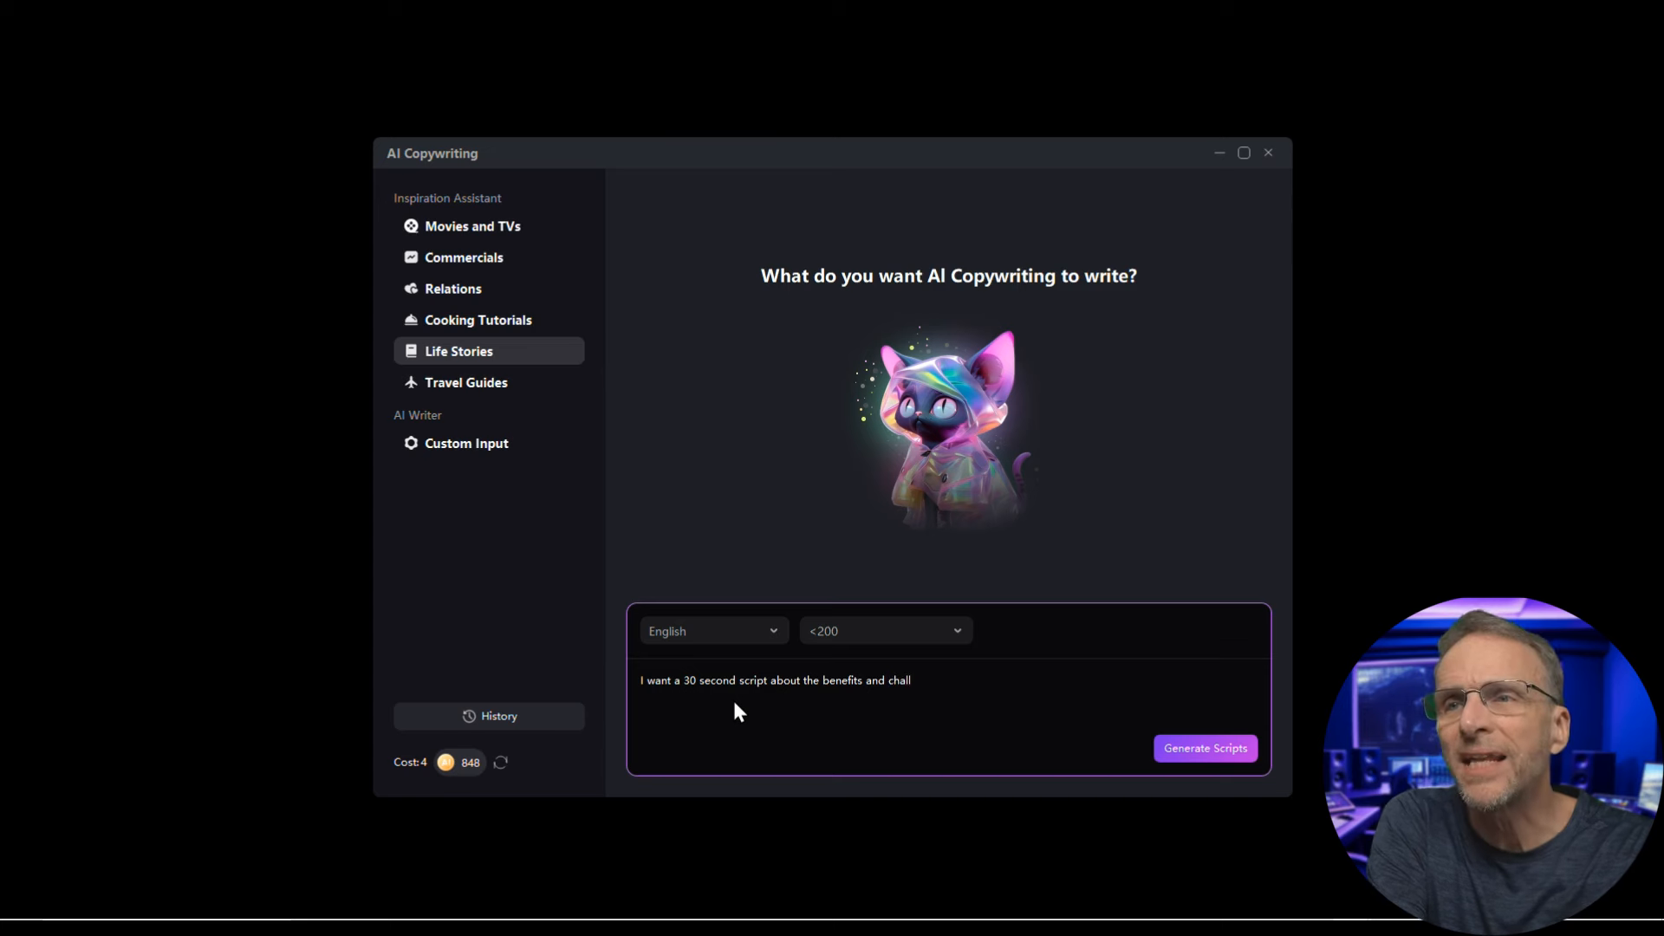
# Complete the 30-second script prompt so it ends "benefits and challenges of living on a lake." and generate the script in English
pyautogui.write('on a lake.')
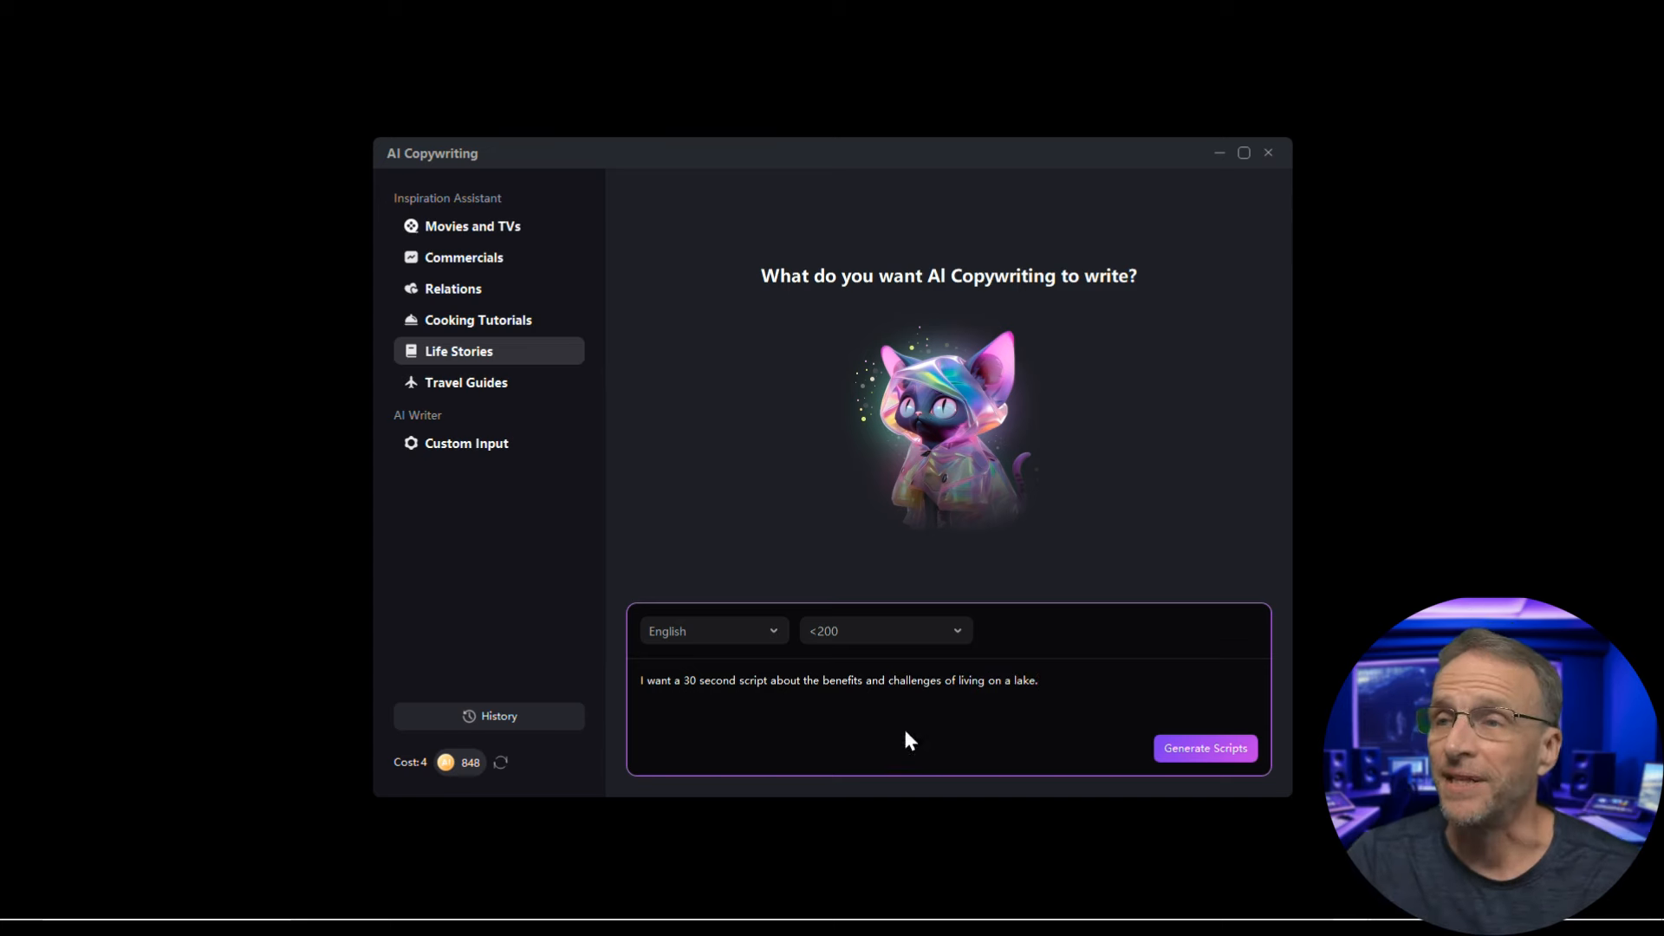
pyautogui.click(754, 631)
pyautogui.click(776, 691)
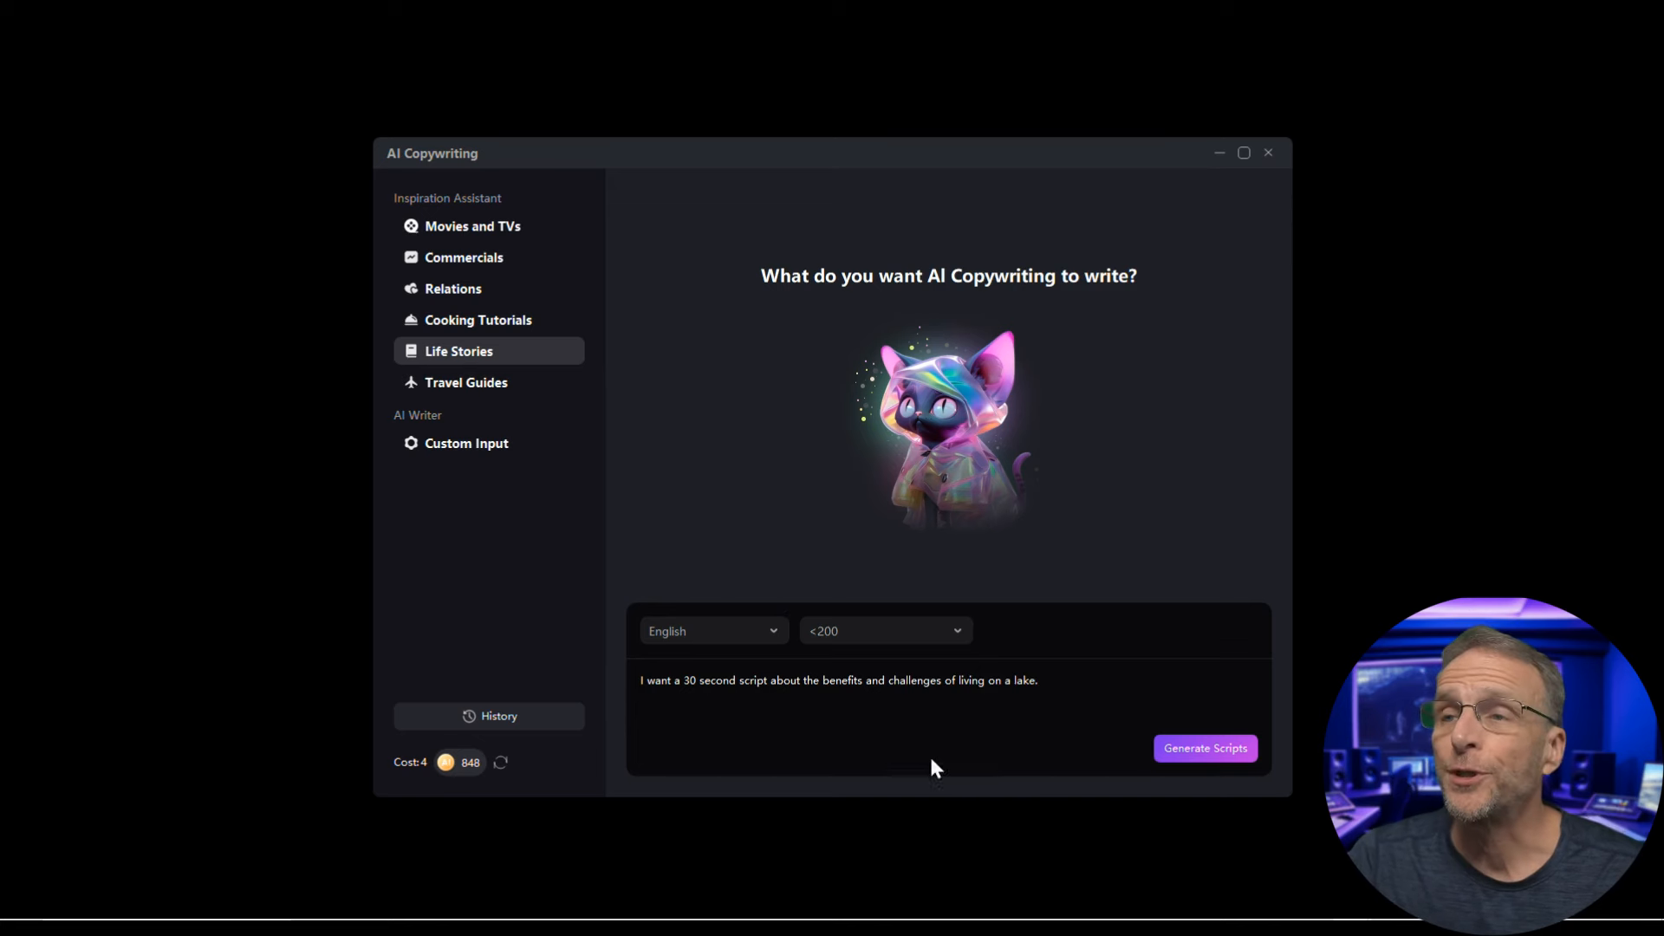
pyautogui.click(1210, 749)
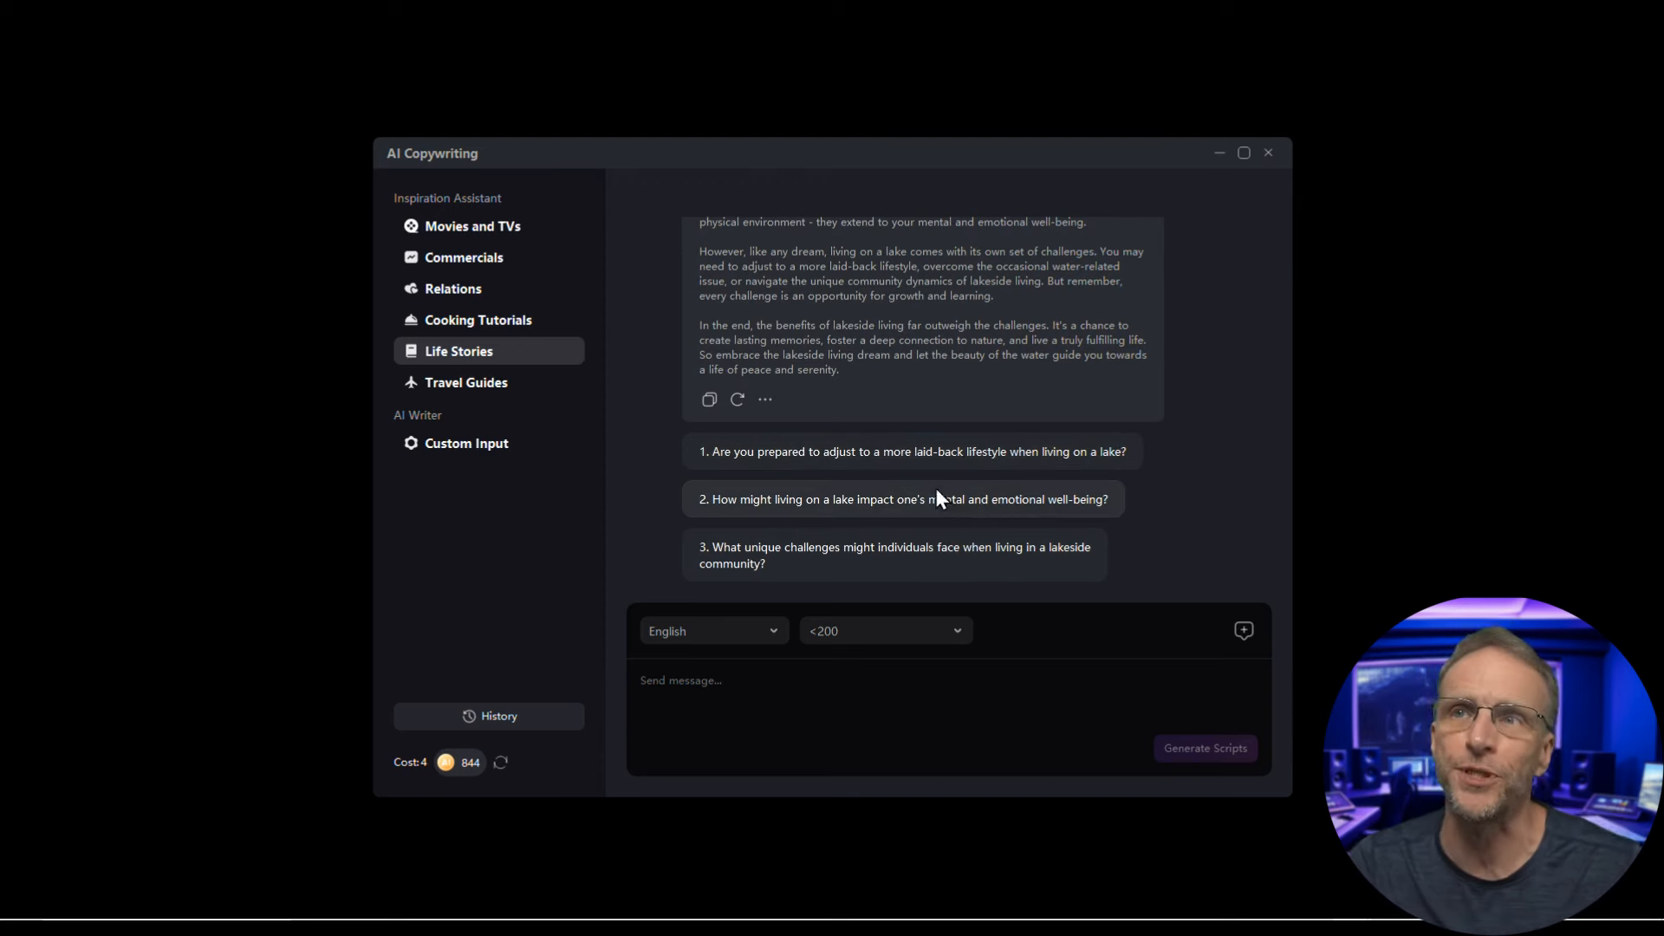
# Read through the generated lakeside living script and close the AI Copywriting window
pyautogui.scroll(1, 908, 422)
pyautogui.scroll(3, 909, 421)
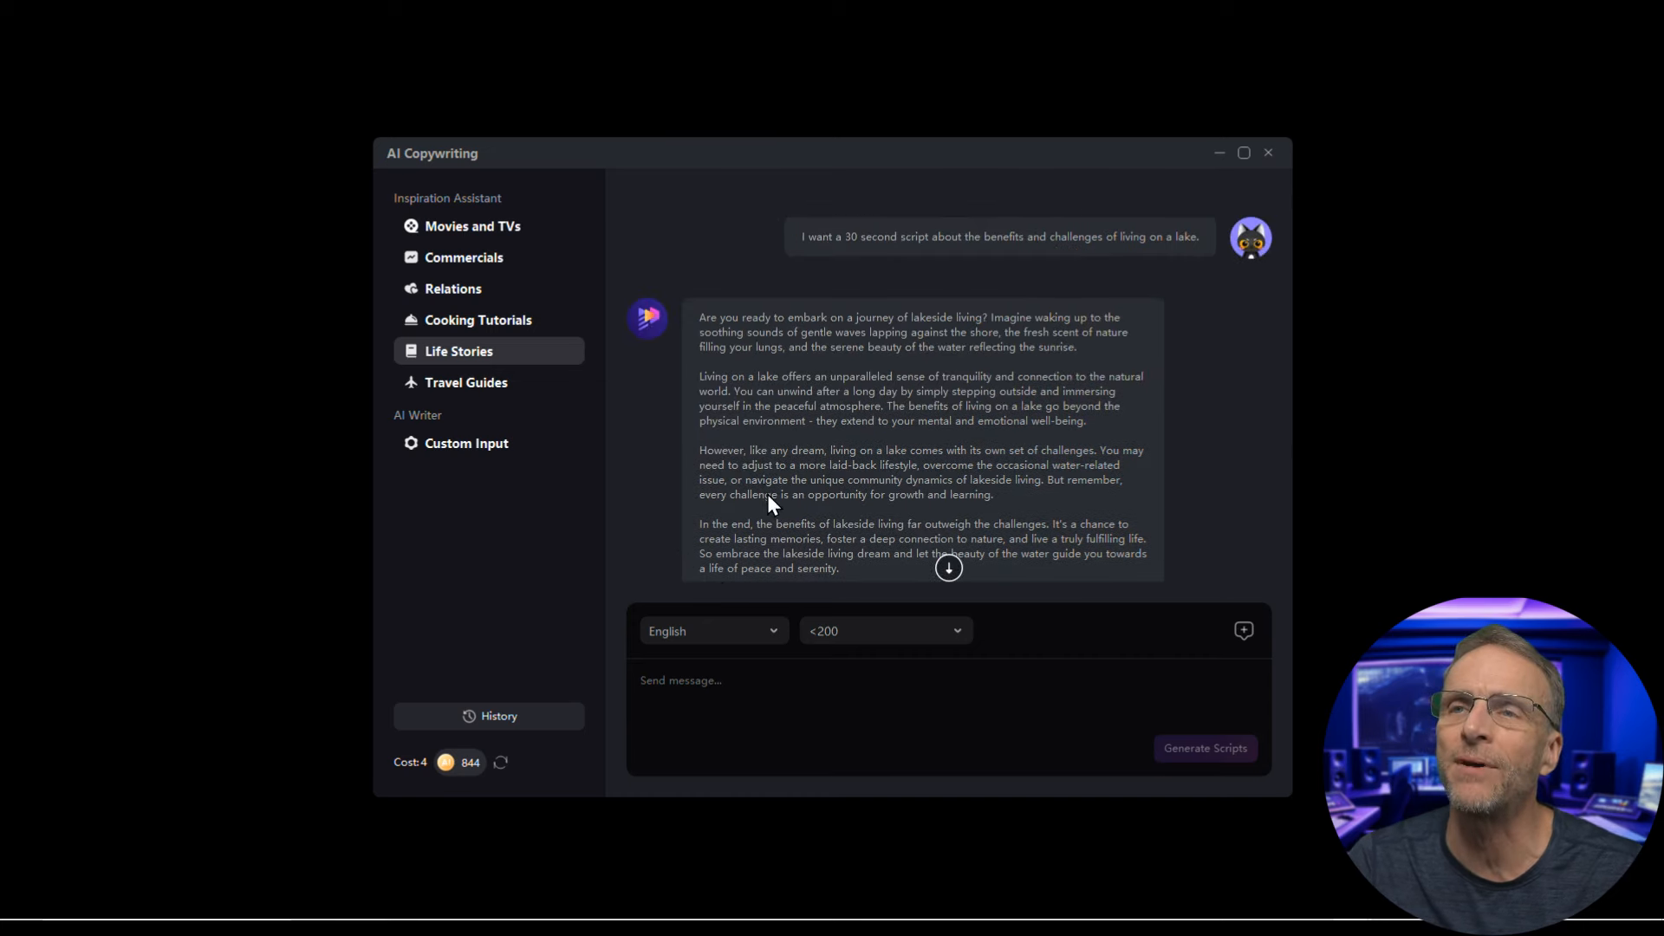
pyautogui.scroll(-2, 767, 494)
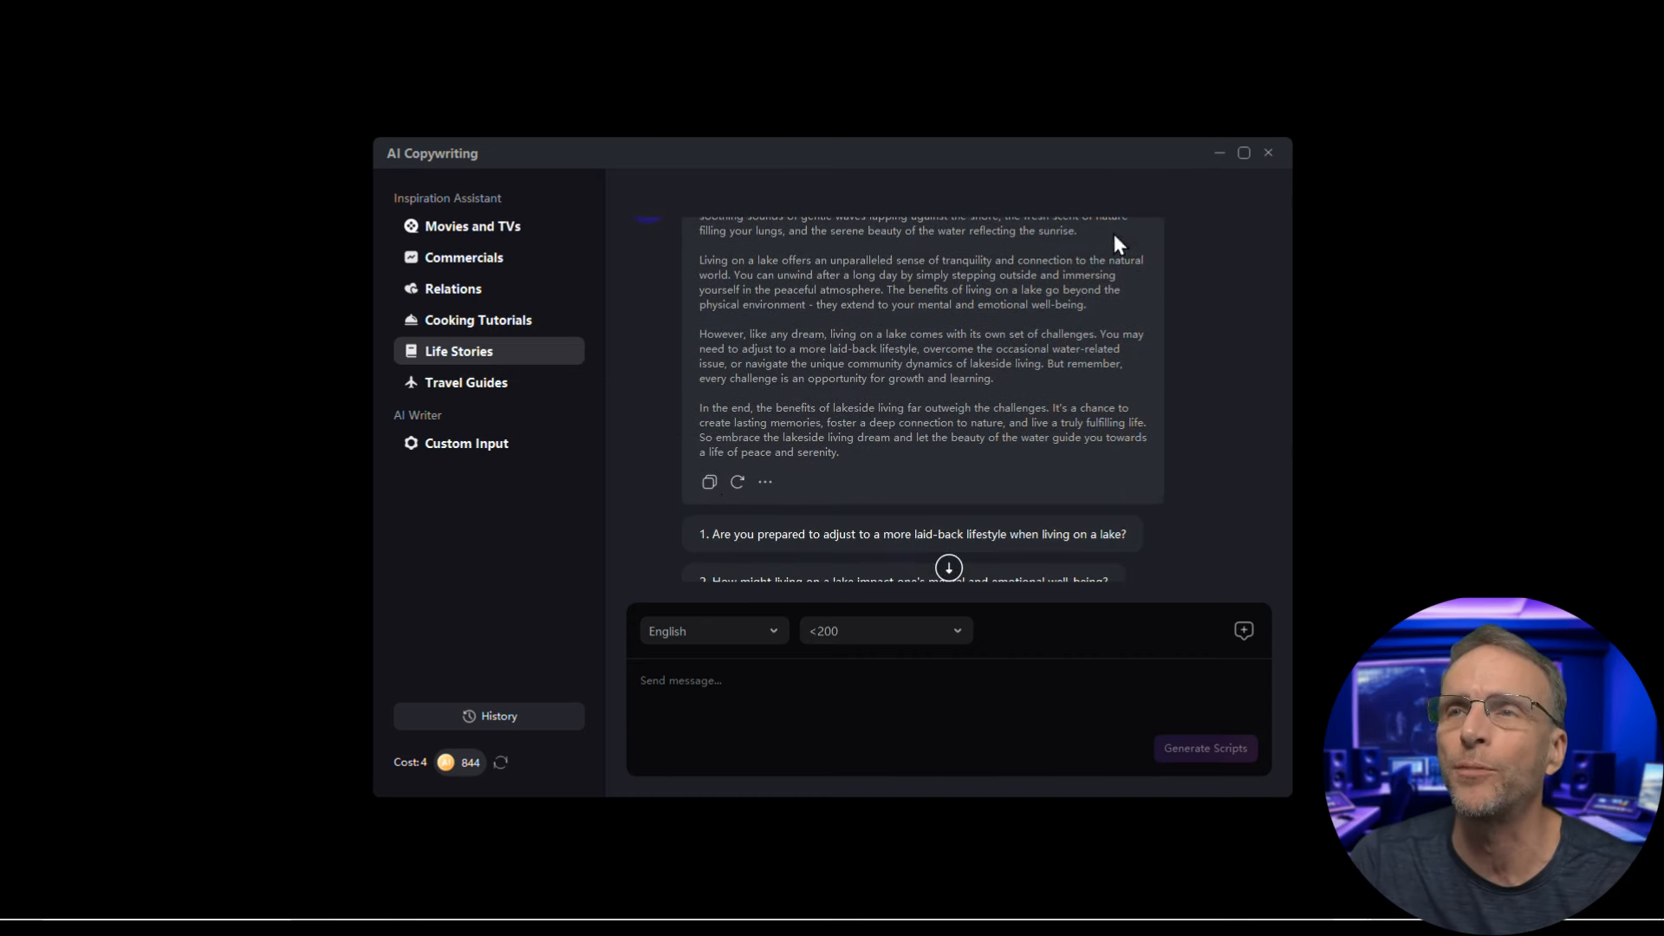
pyautogui.click(1268, 154)
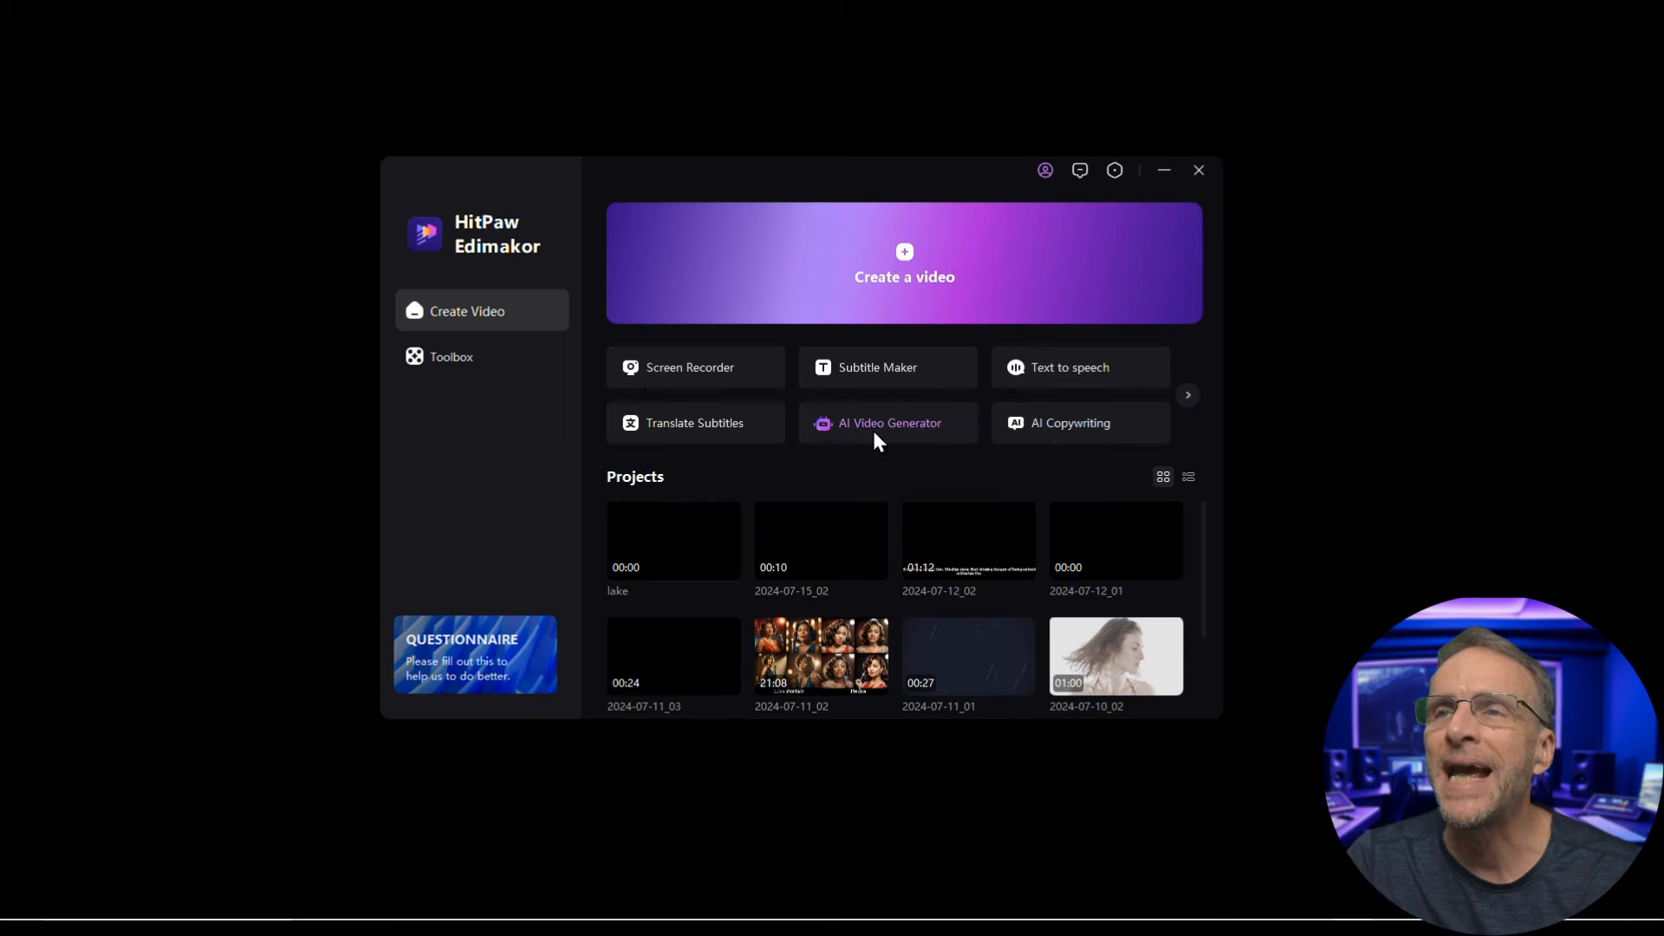
# Insert the lakeside living script into Text to Speech and choose English (USA) as the language
pyautogui.click(1042, 367)
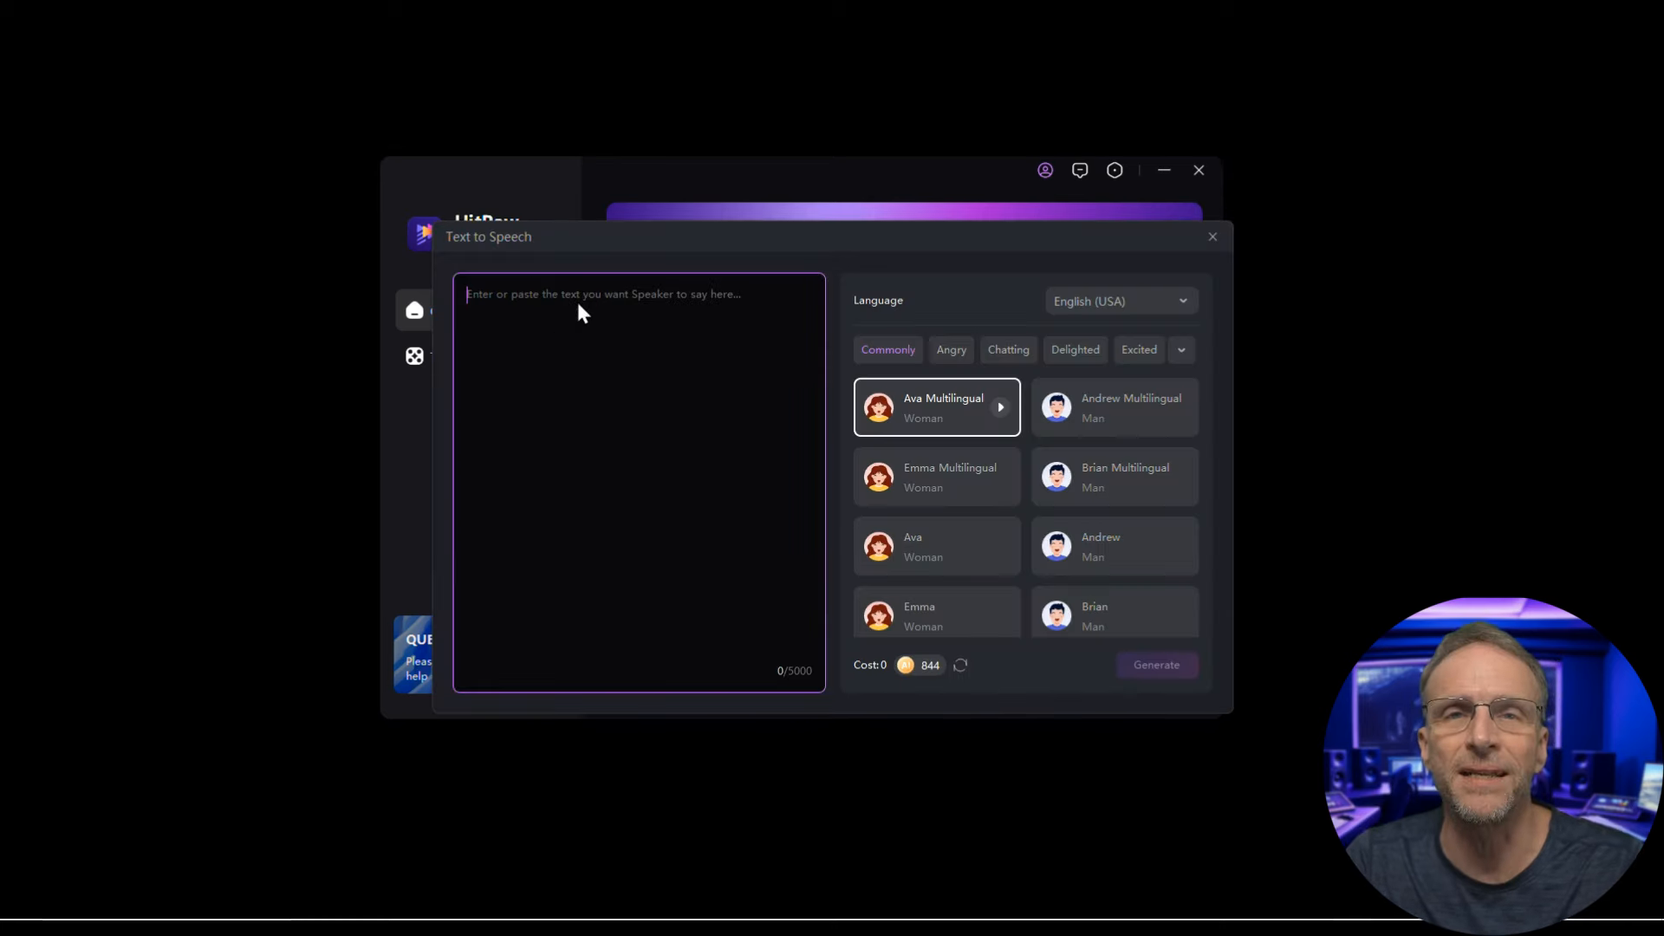
pyautogui.write("Are you ready to embark on a journey of lakeside living? Imagine waking up to the soothing sounds of gentle waves lapping against the shore, the fresh scent of nature filling your lungs, and the serene beauty of the water reflecting the sunrise.  Living on a lake offers an unparalleled sense of tranquility and connection to the natural world. You can unwind after a long day by simply stepping outside and immersing yourself in the peaceful atmosphere. The benefits of living on a lake go beyond the physical environment - they extend to your mental and emotional well-being.  However, like any dream, living on a lake comes with its own set of challenges. You may need to adjust to a more laid-back lifestyle, overcome the occasional water-related issue, or navigate the unique community dynamics of lakeside living. But remember, every challenge is an opportunity for growth and learning.  In the end, the benefits of lakeside living far outweigh the challenges. It's a chance to create lasting memories, foster a deep connection to nature, and live a truly fulfilling life. So embrace the lakeside living dream and let the beauty of the water guide you towards a life of peace and serenity.")
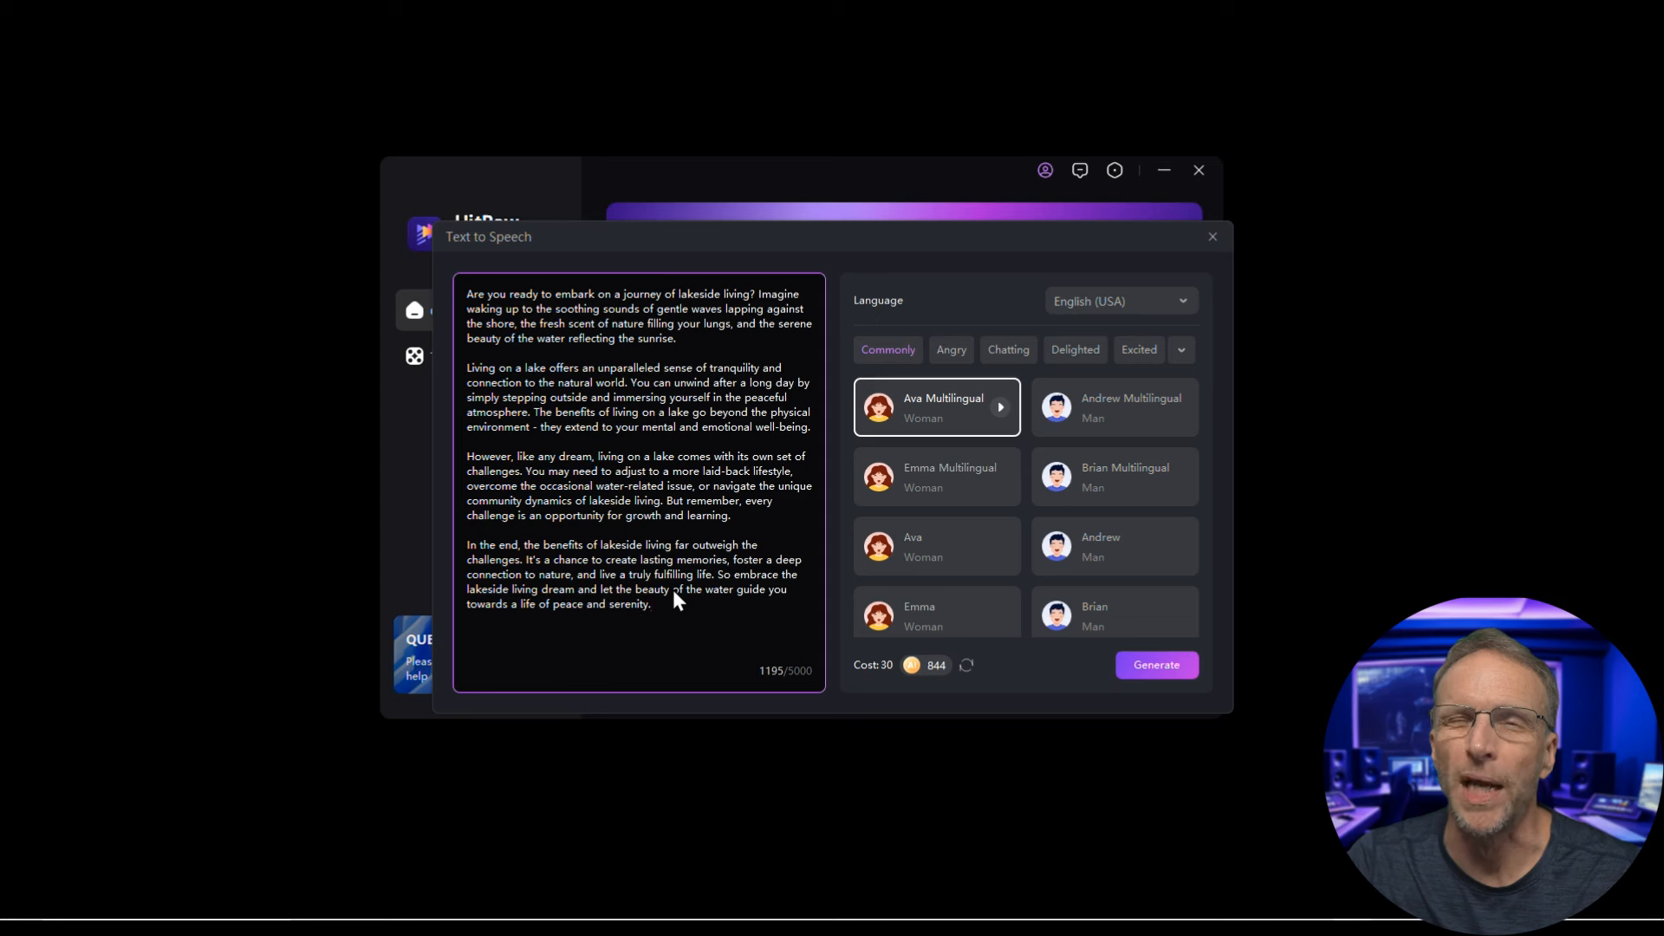
pyautogui.click(1112, 303)
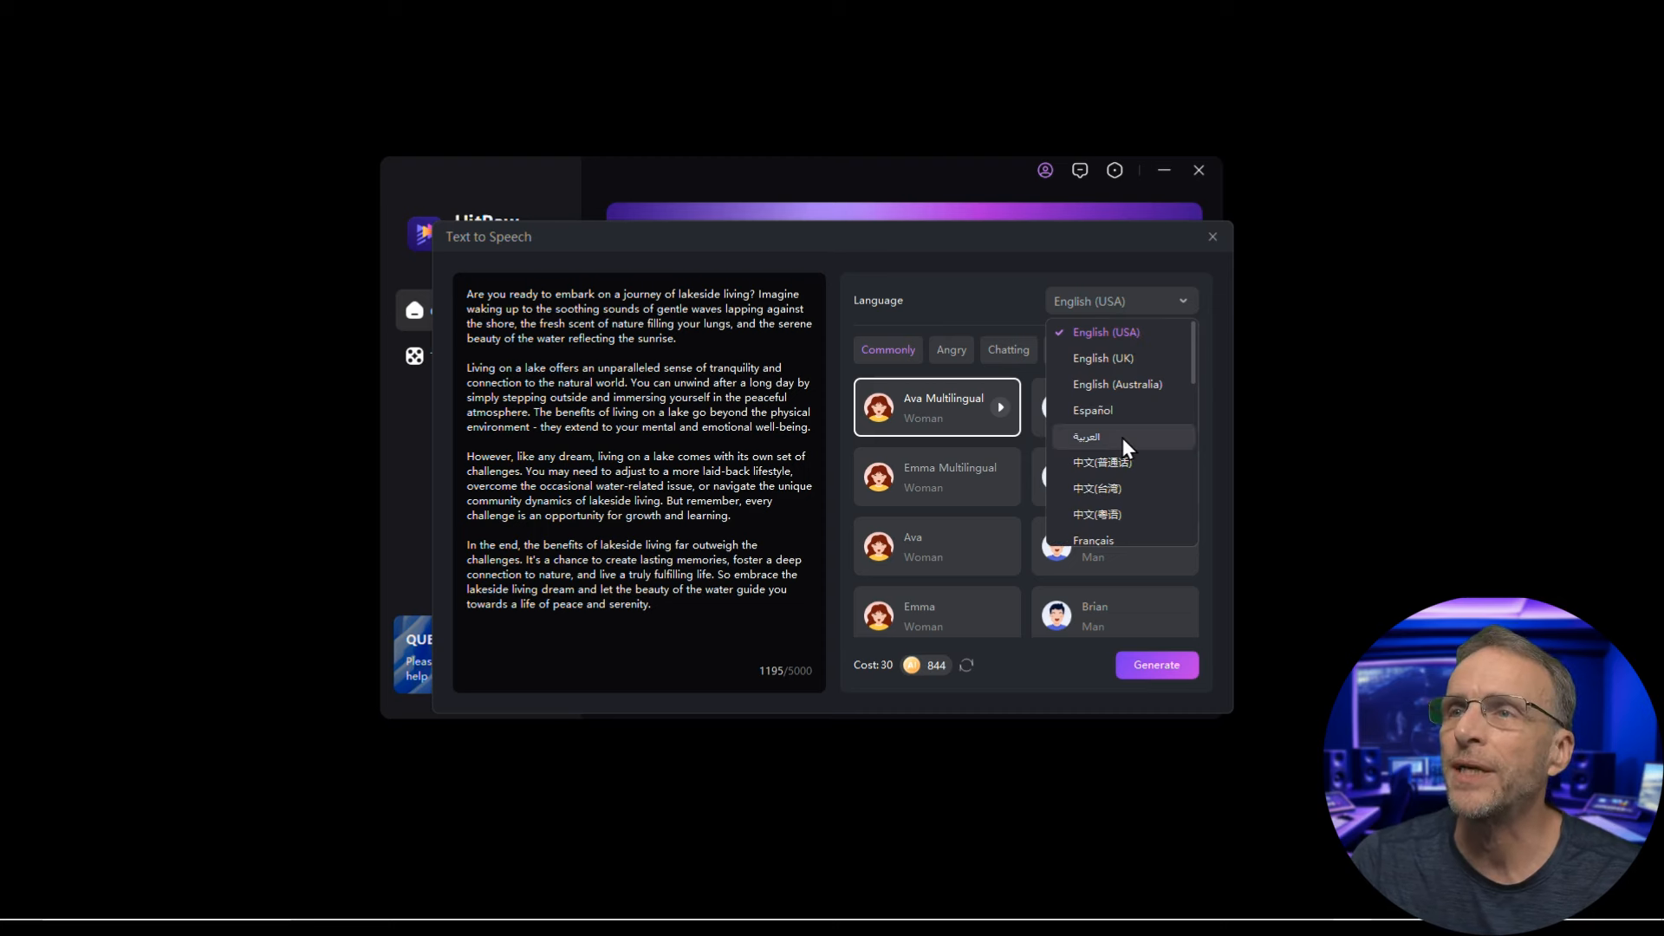
pyautogui.scroll(-4, 1121, 439)
pyautogui.scroll(4, 1116, 501)
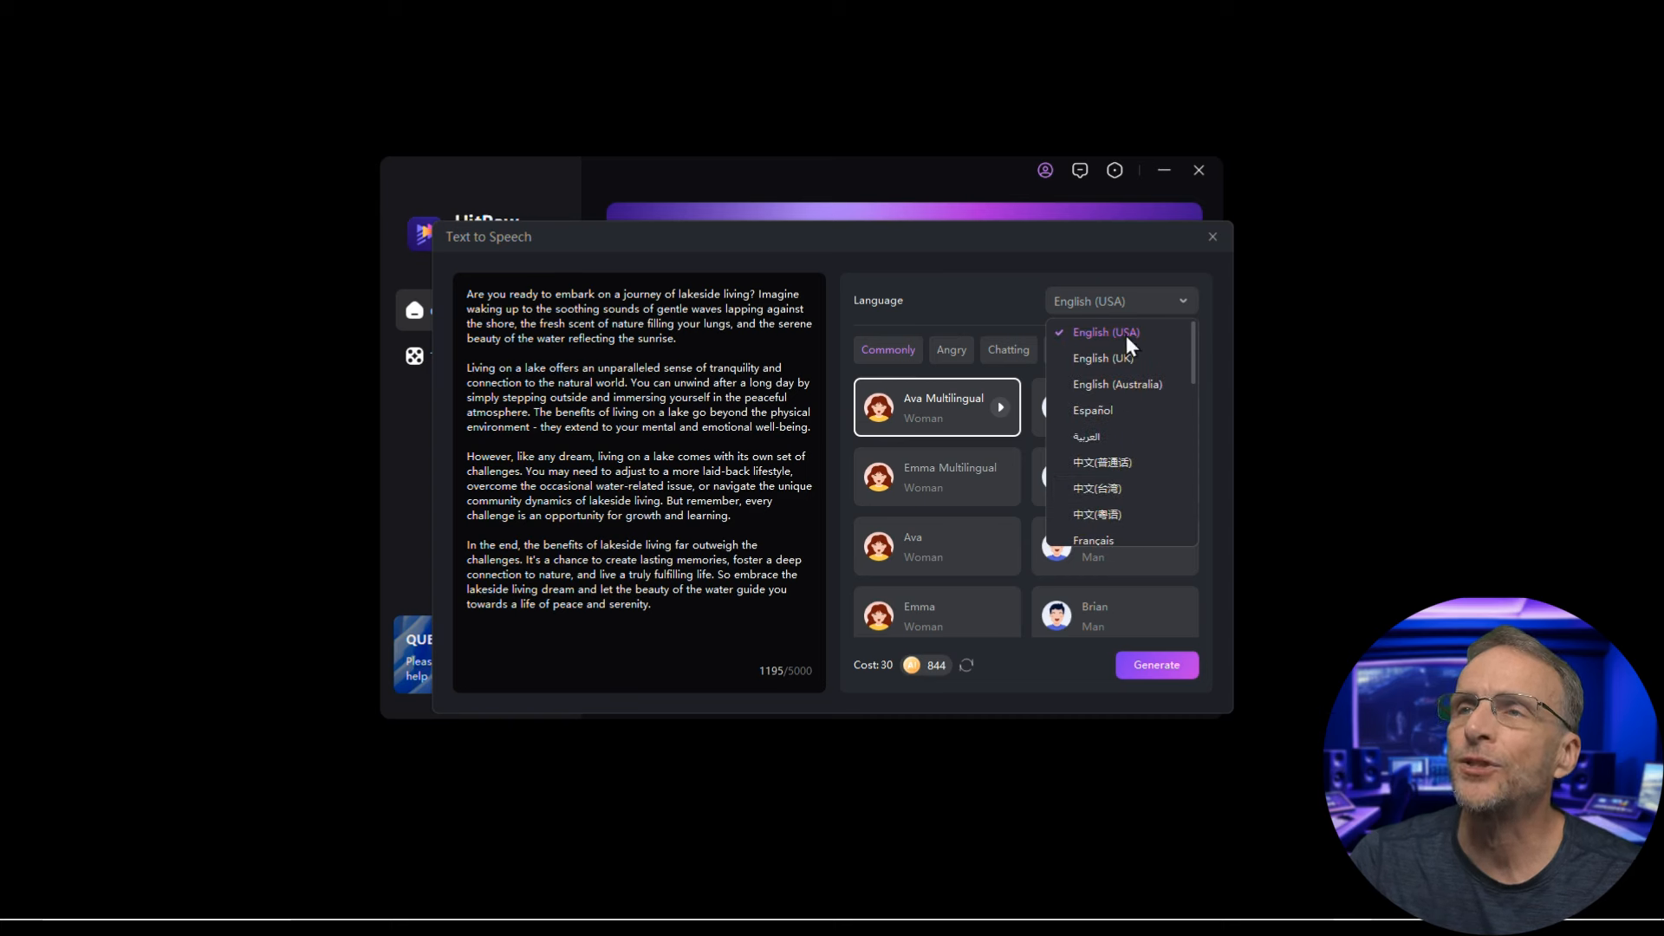
pyautogui.click(1126, 334)
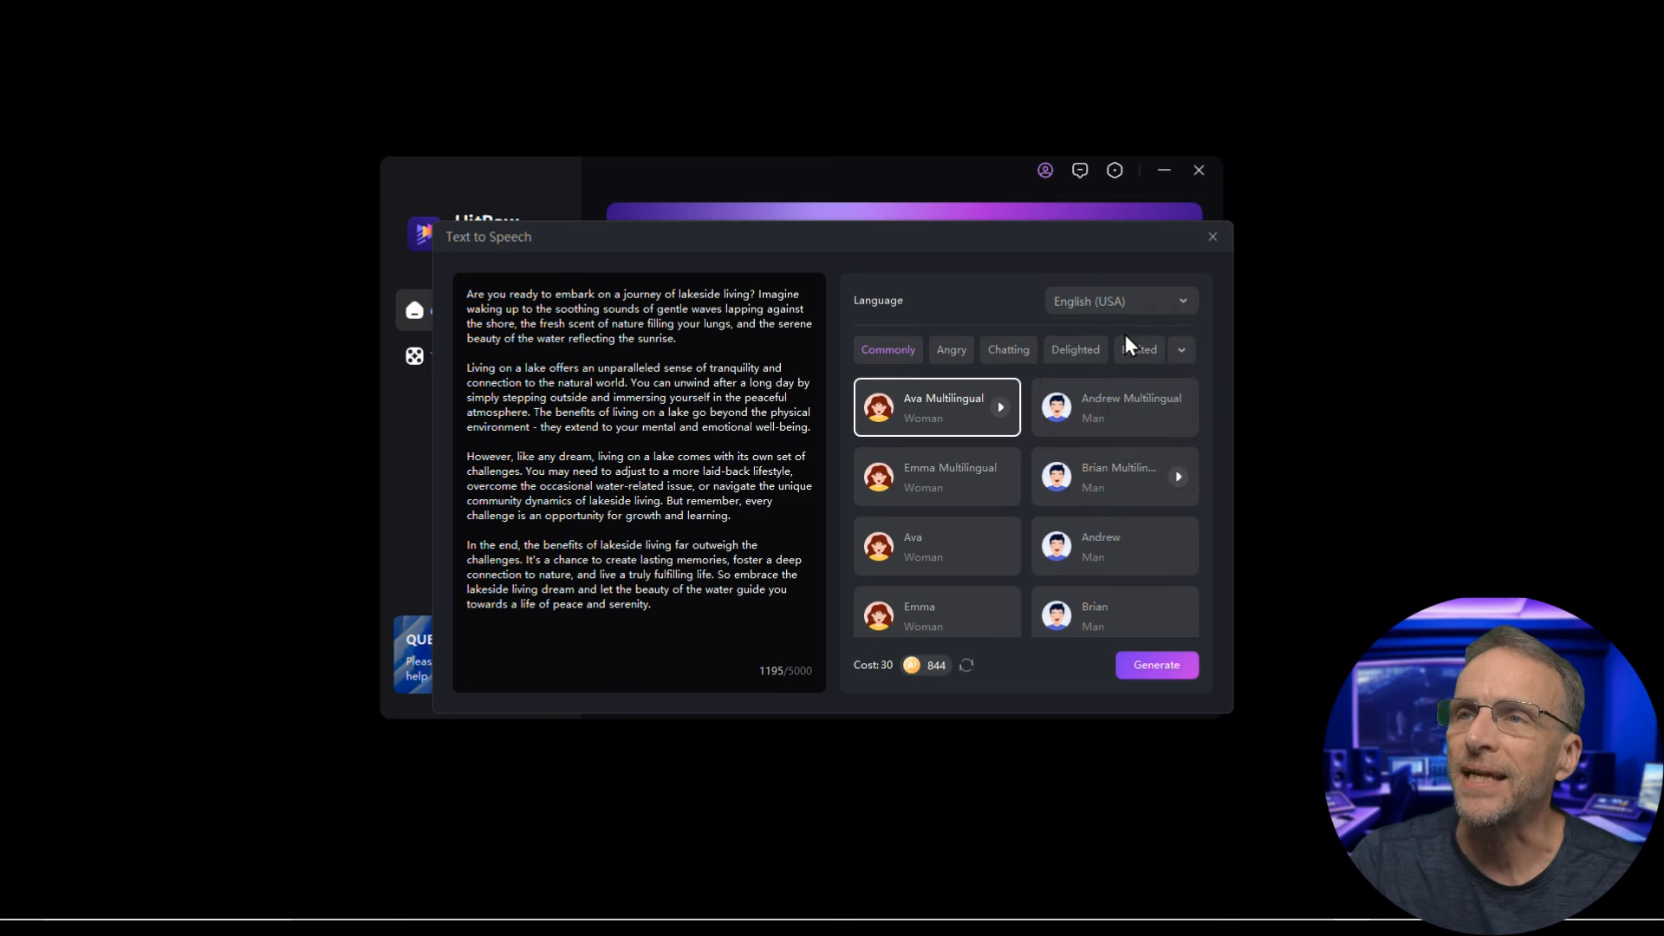
# Preview the Commonly category voices Ava Multilingual, Emma Multilingual, Brian Multilingual, Jenny Multilingual, Monica and Luna
pyautogui.click(1001, 408)
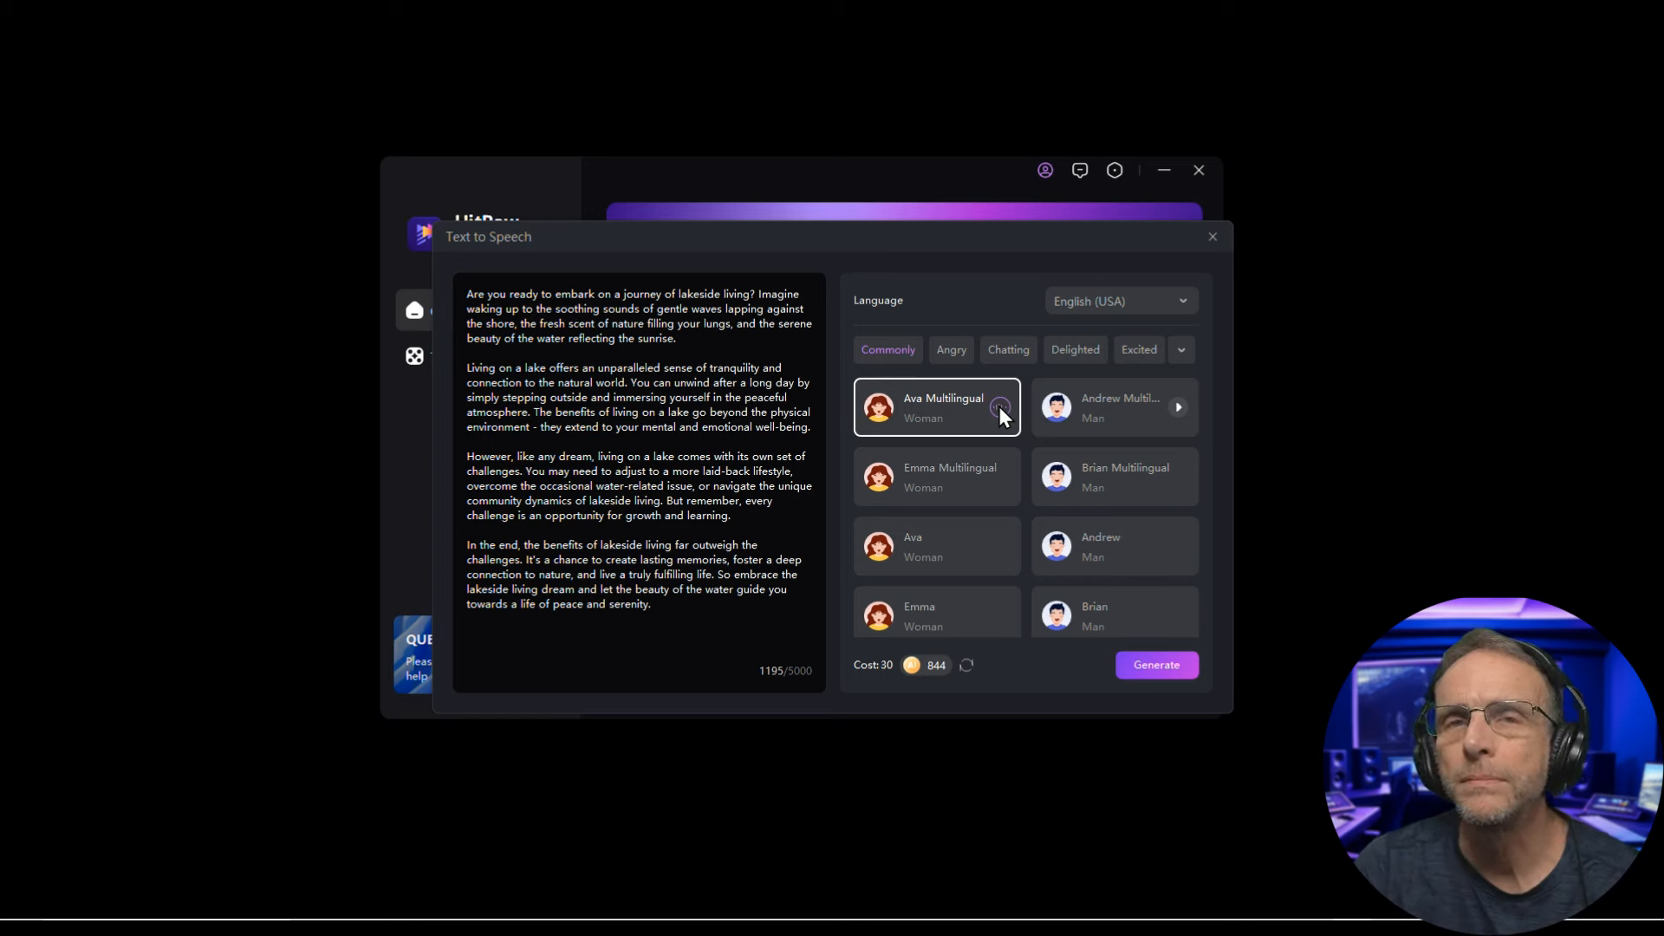
pyautogui.click(1001, 476)
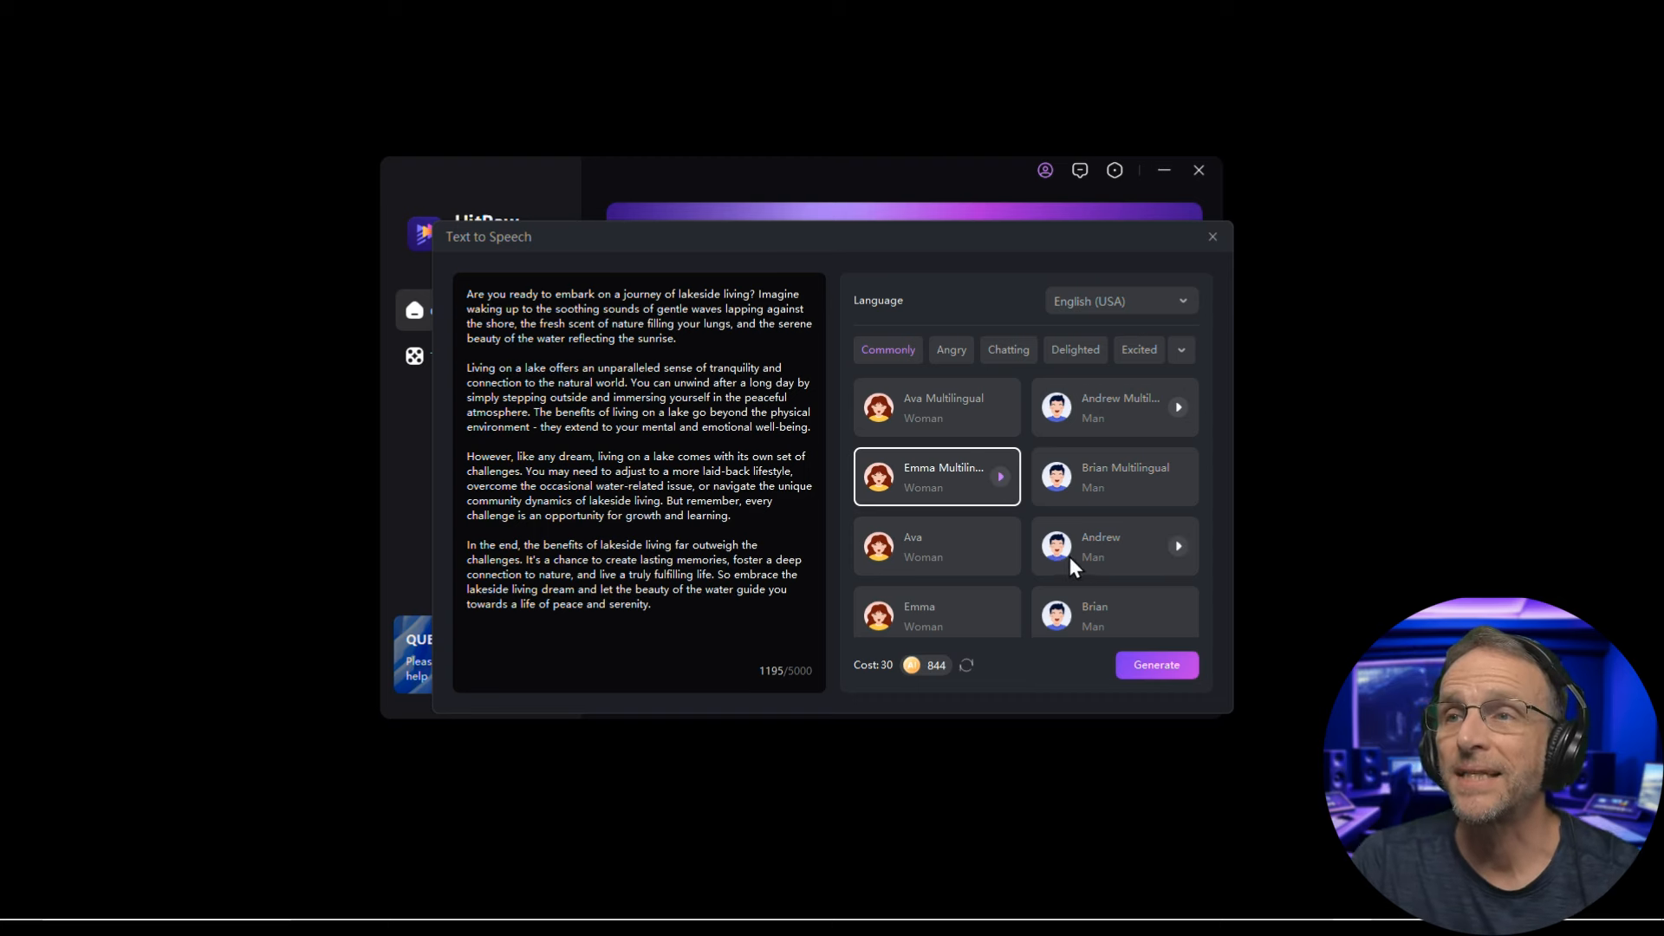
pyautogui.click(1178, 476)
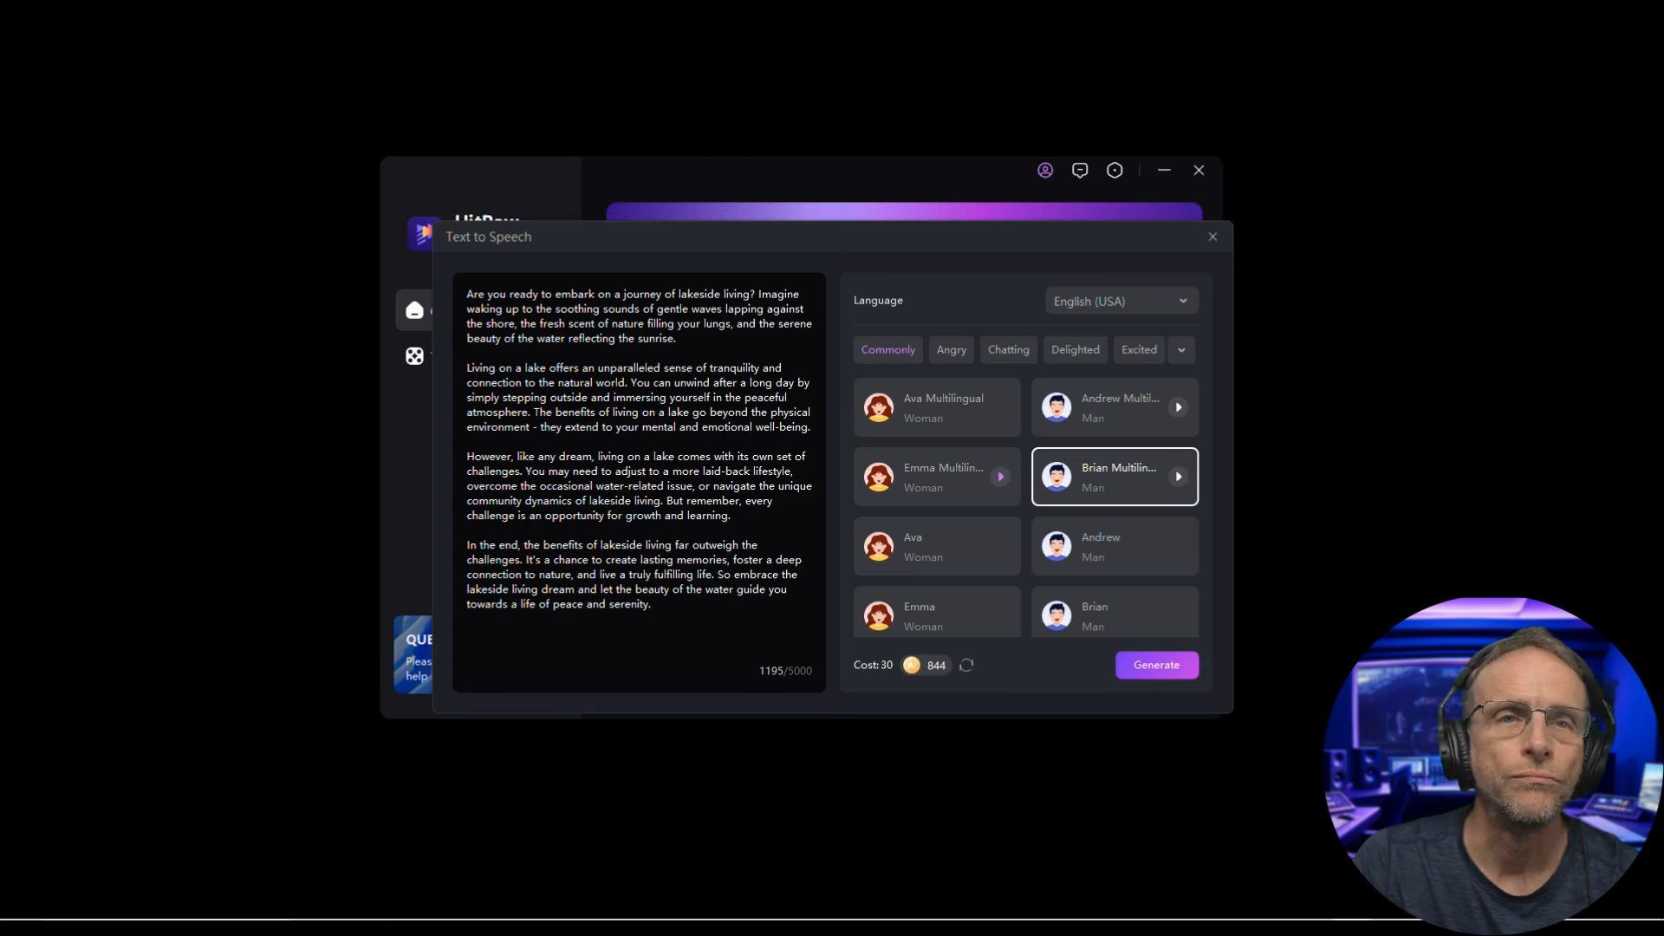
pyautogui.scroll(-10, 1042, 574)
pyautogui.scroll(-2, 1004, 591)
pyautogui.click(1001, 531)
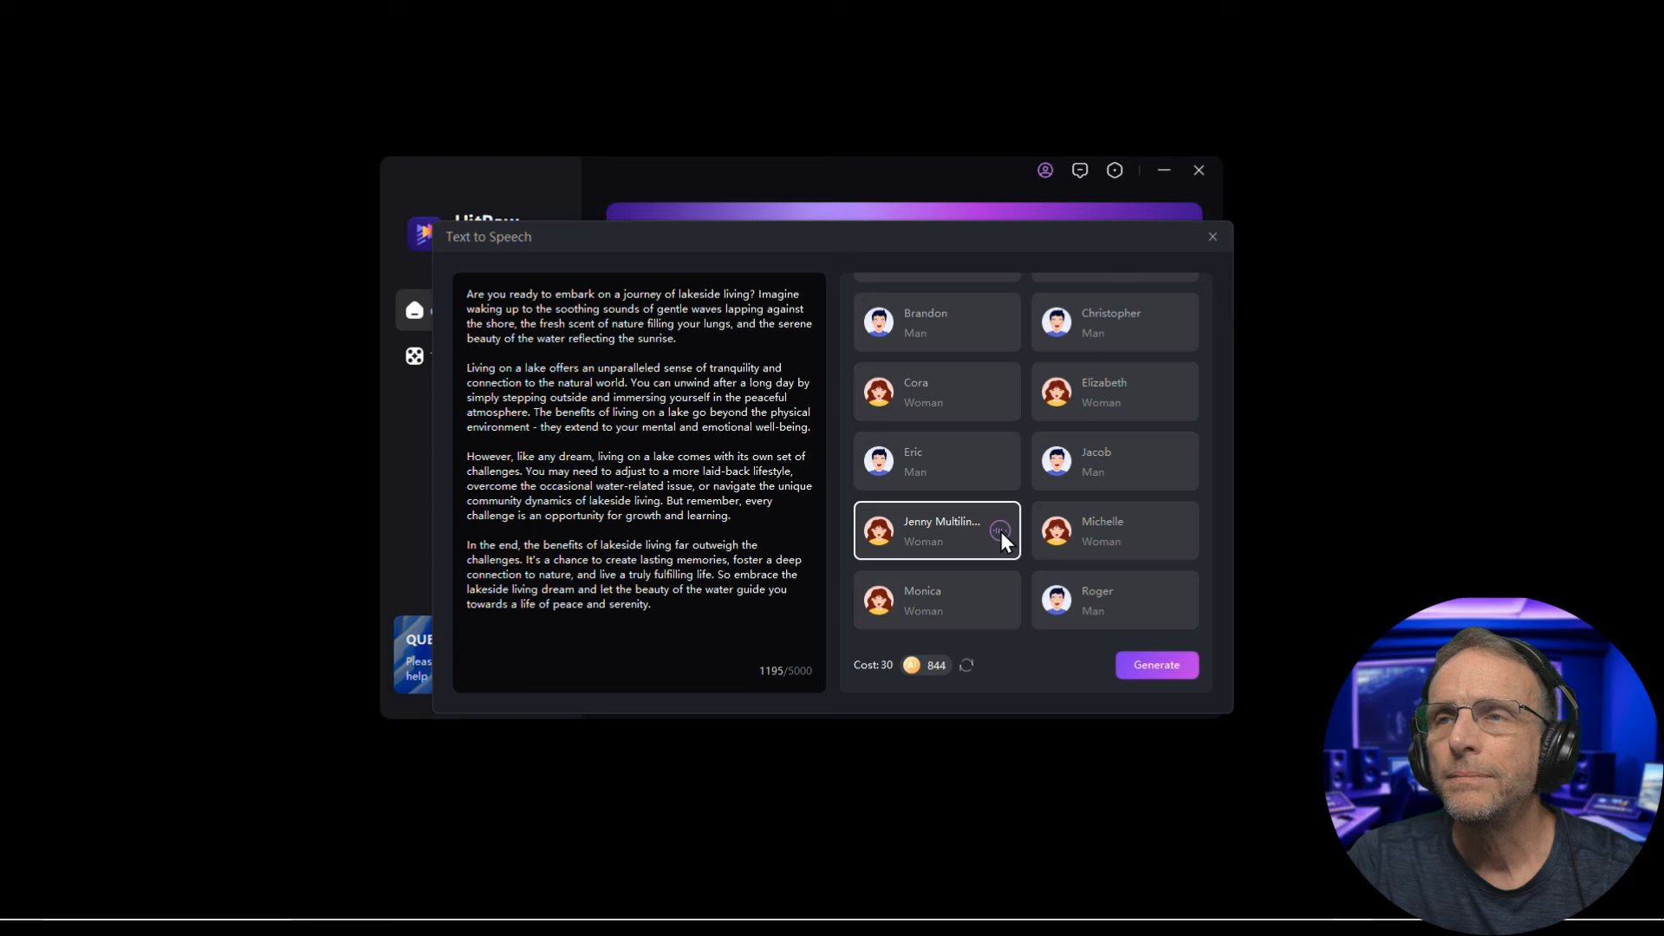
pyautogui.click(1000, 601)
pyautogui.scroll(-3, 1004, 599)
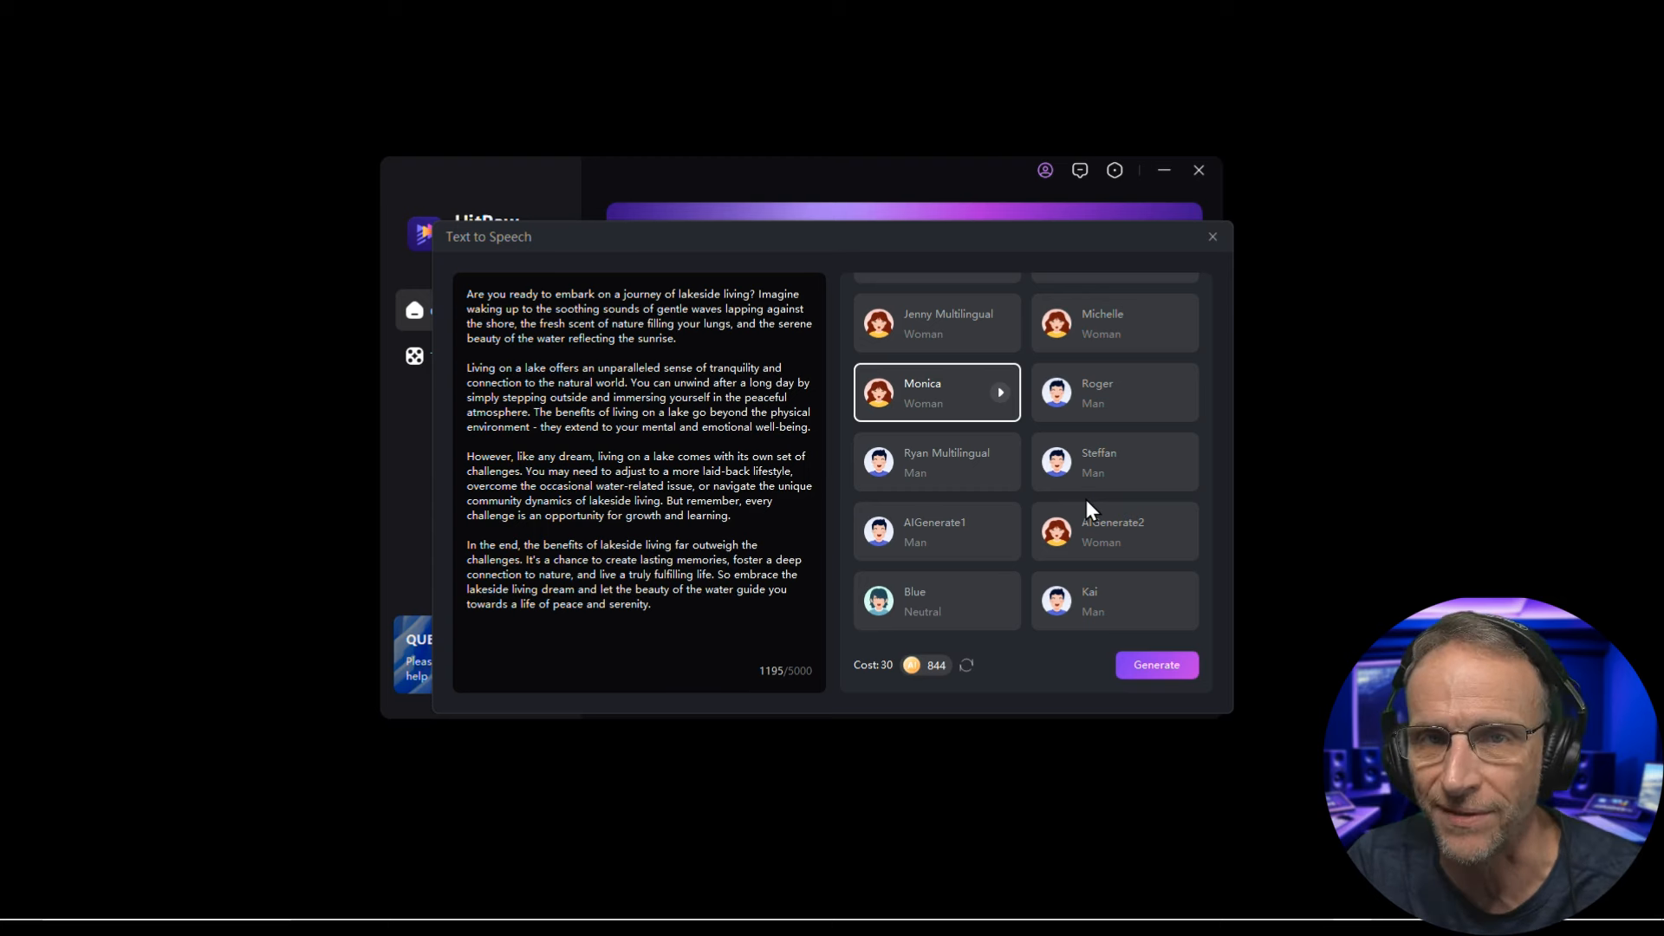
pyautogui.scroll(-1, 1040, 555)
pyautogui.click(1000, 597)
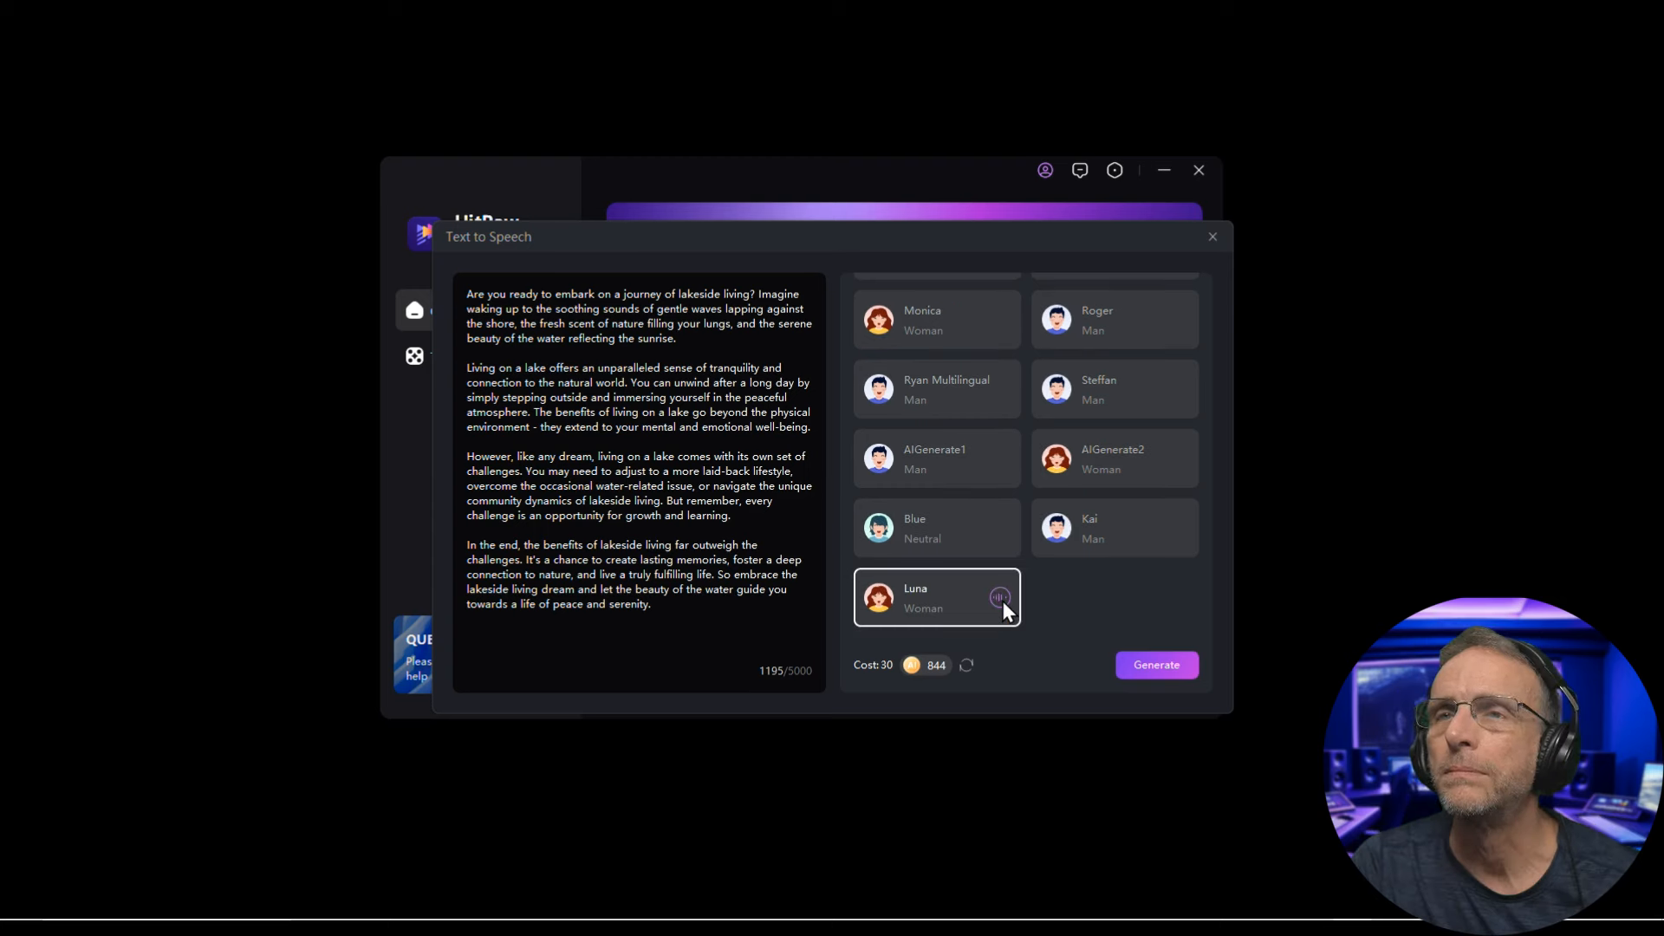
pyautogui.scroll(5, 1002, 600)
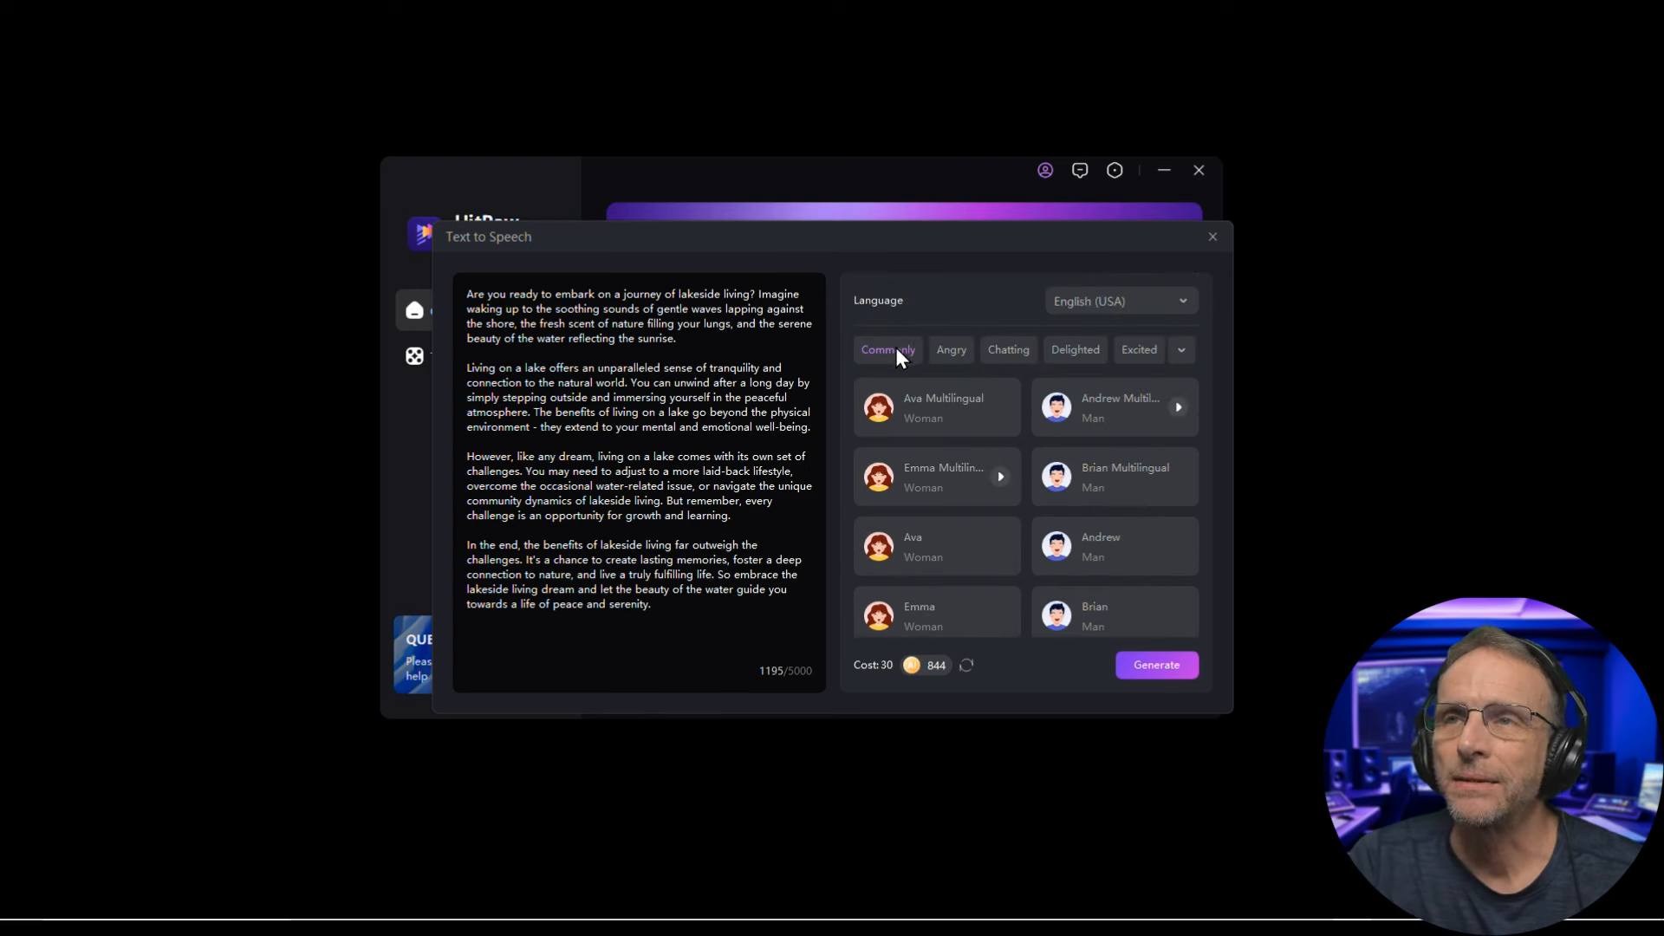
# Filter the voices by the Whispering style and preview Jenny, Aria, Sara and Nancy
pyautogui.click(1181, 351)
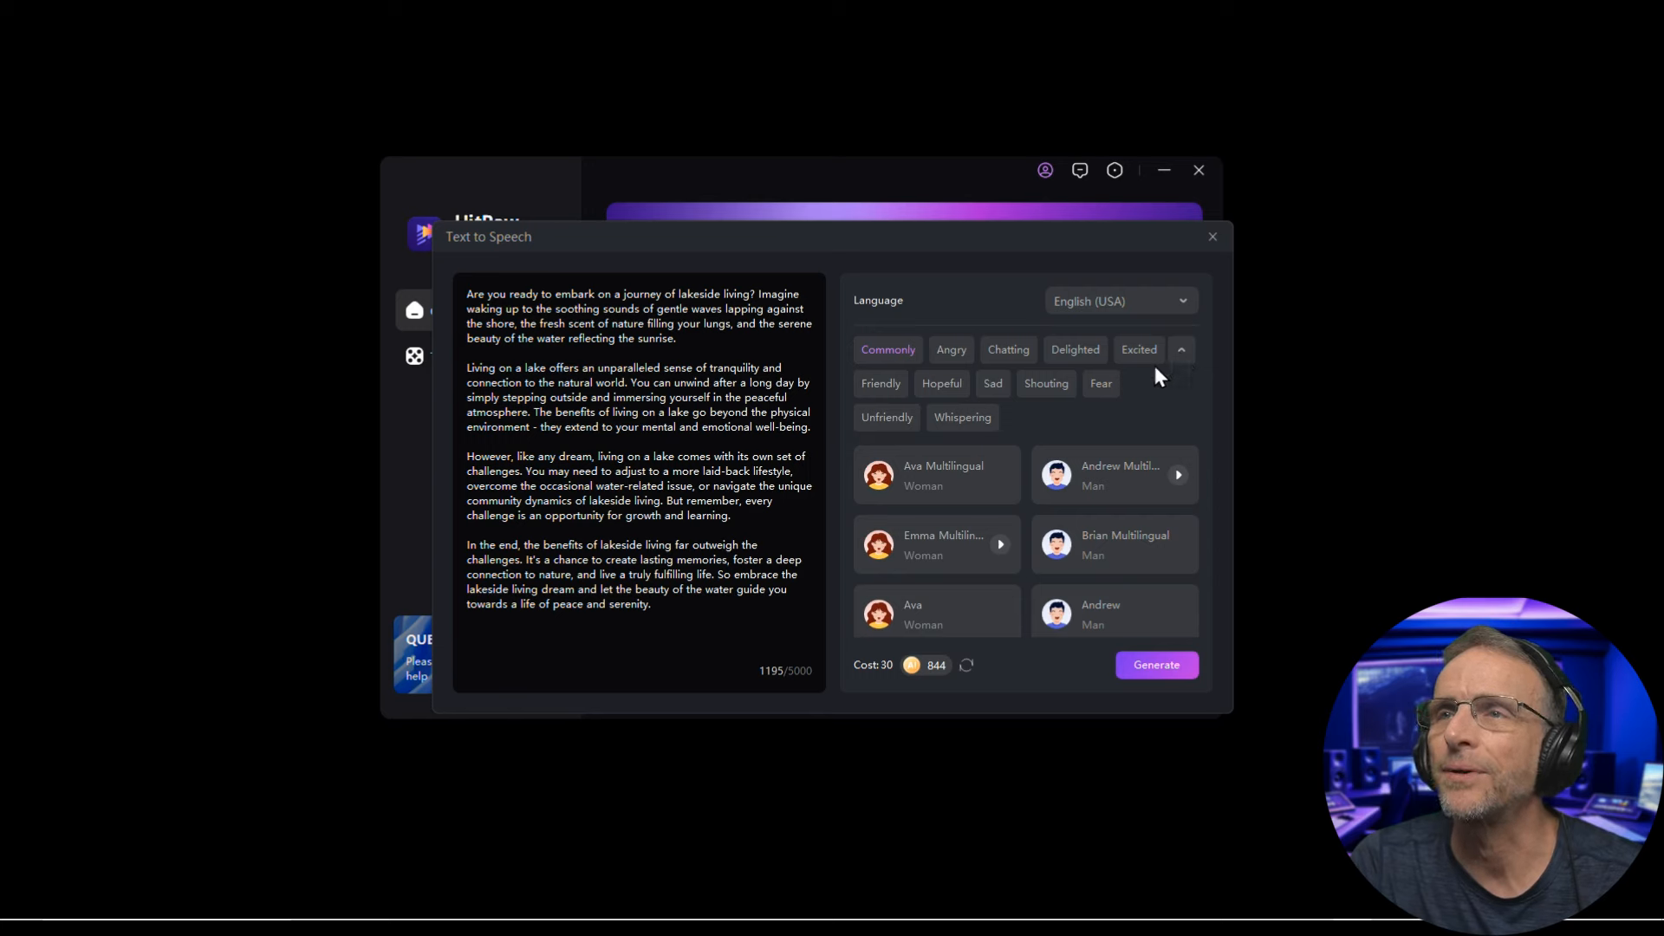
pyautogui.click(978, 417)
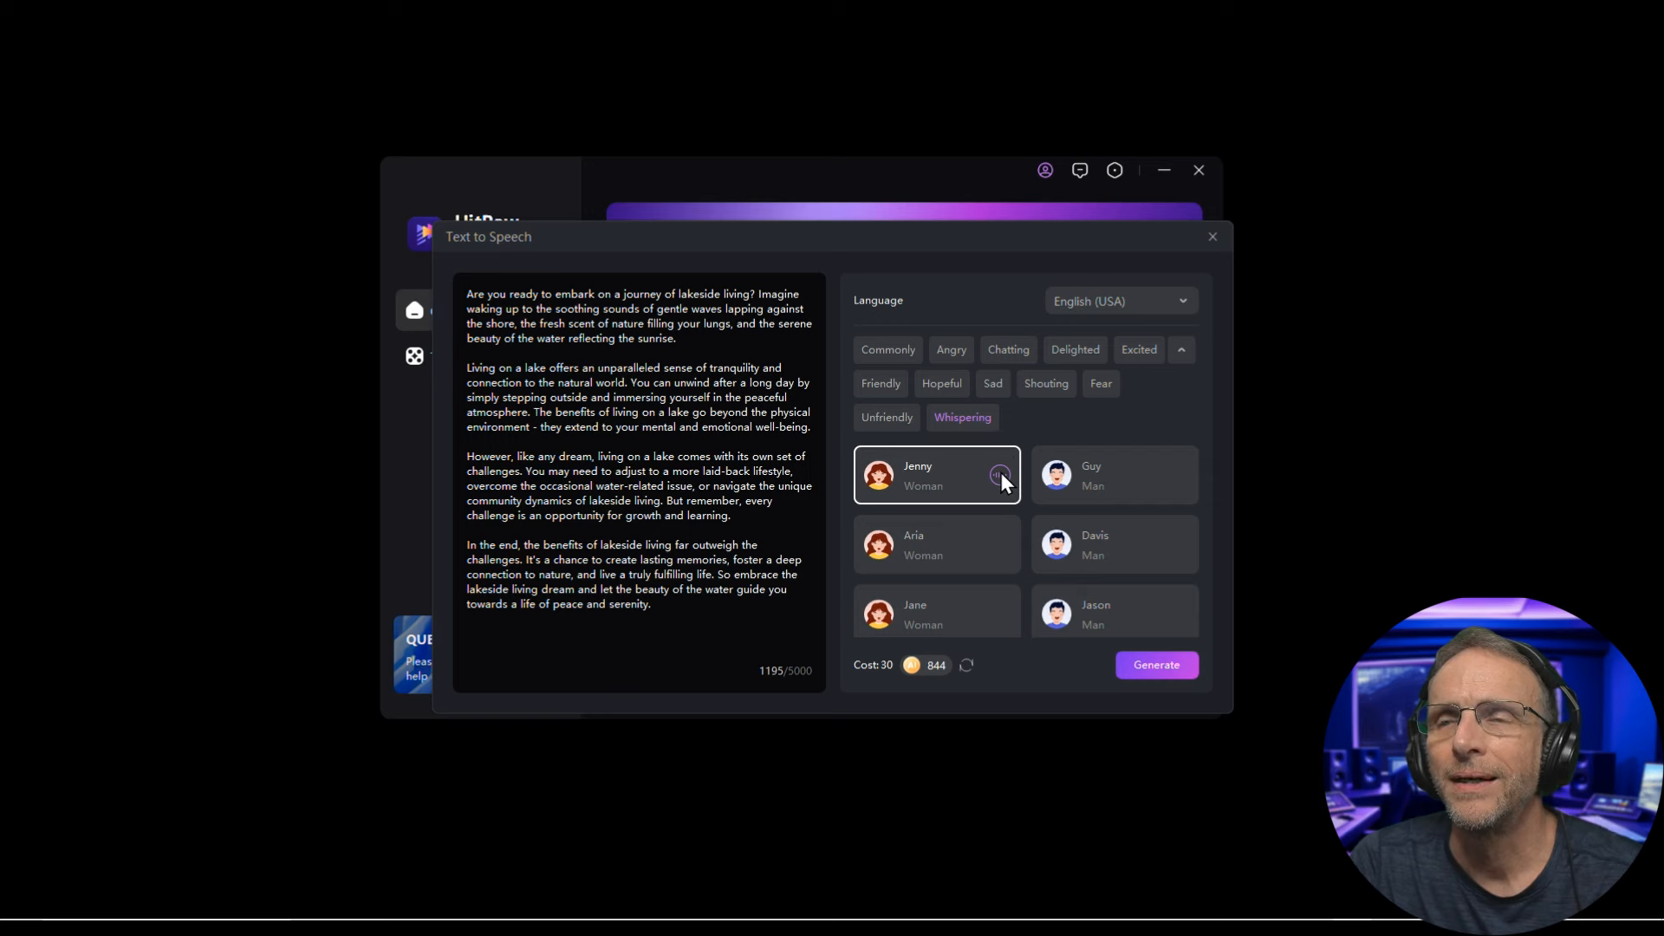
pyautogui.click(999, 543)
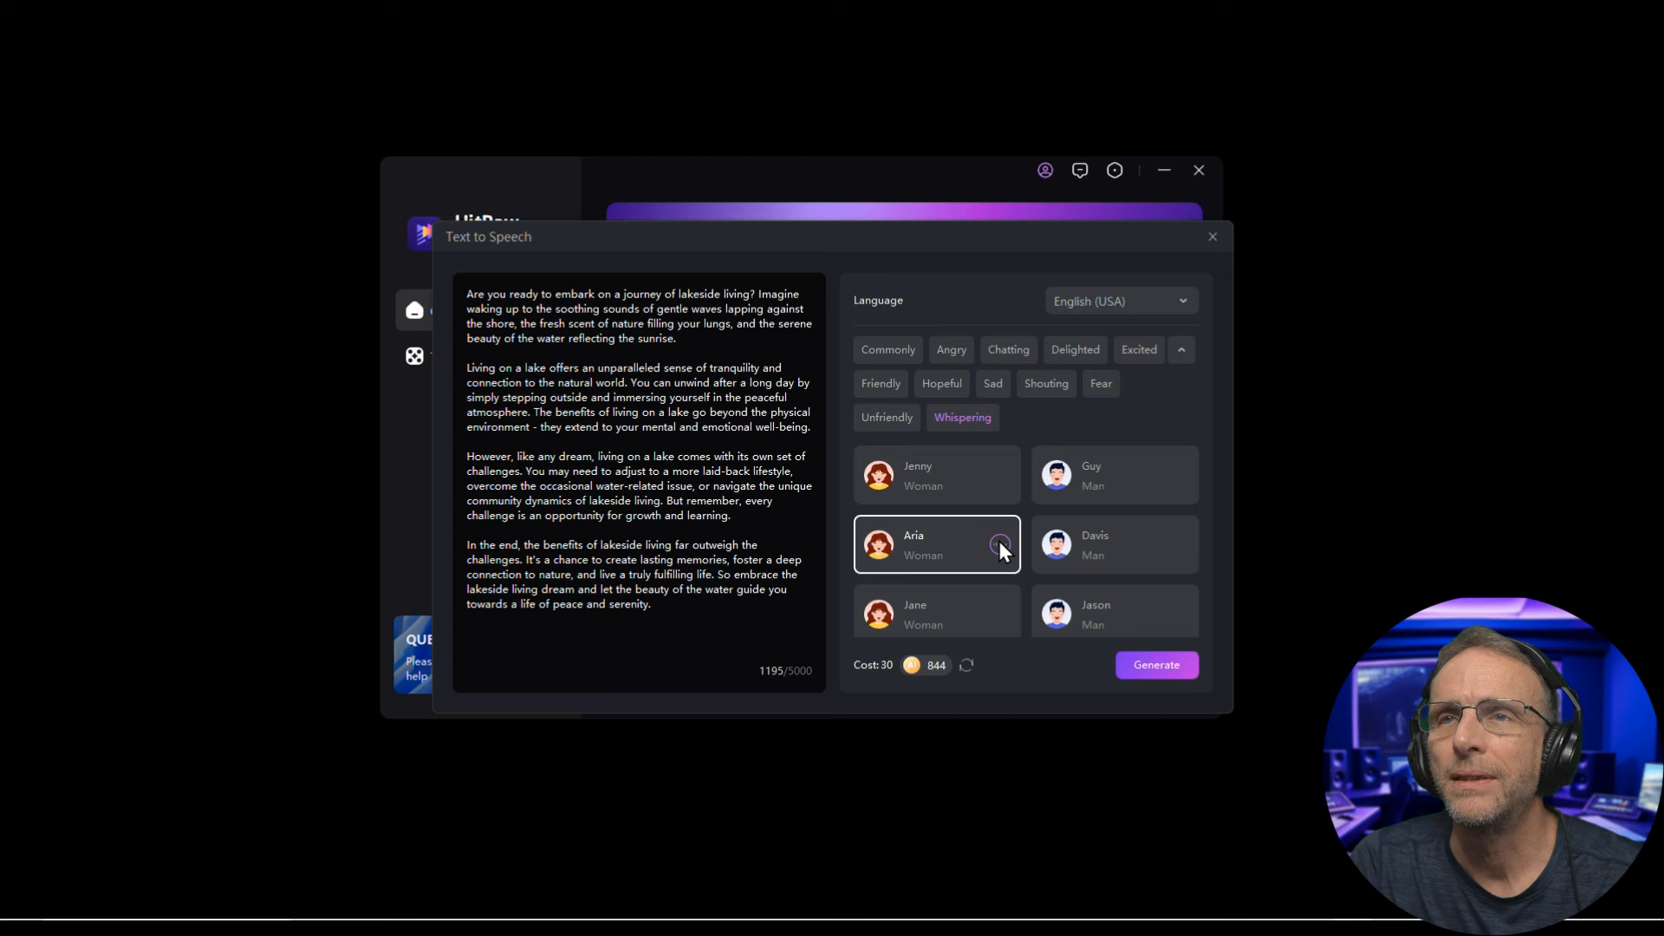
pyautogui.scroll(-3, 998, 542)
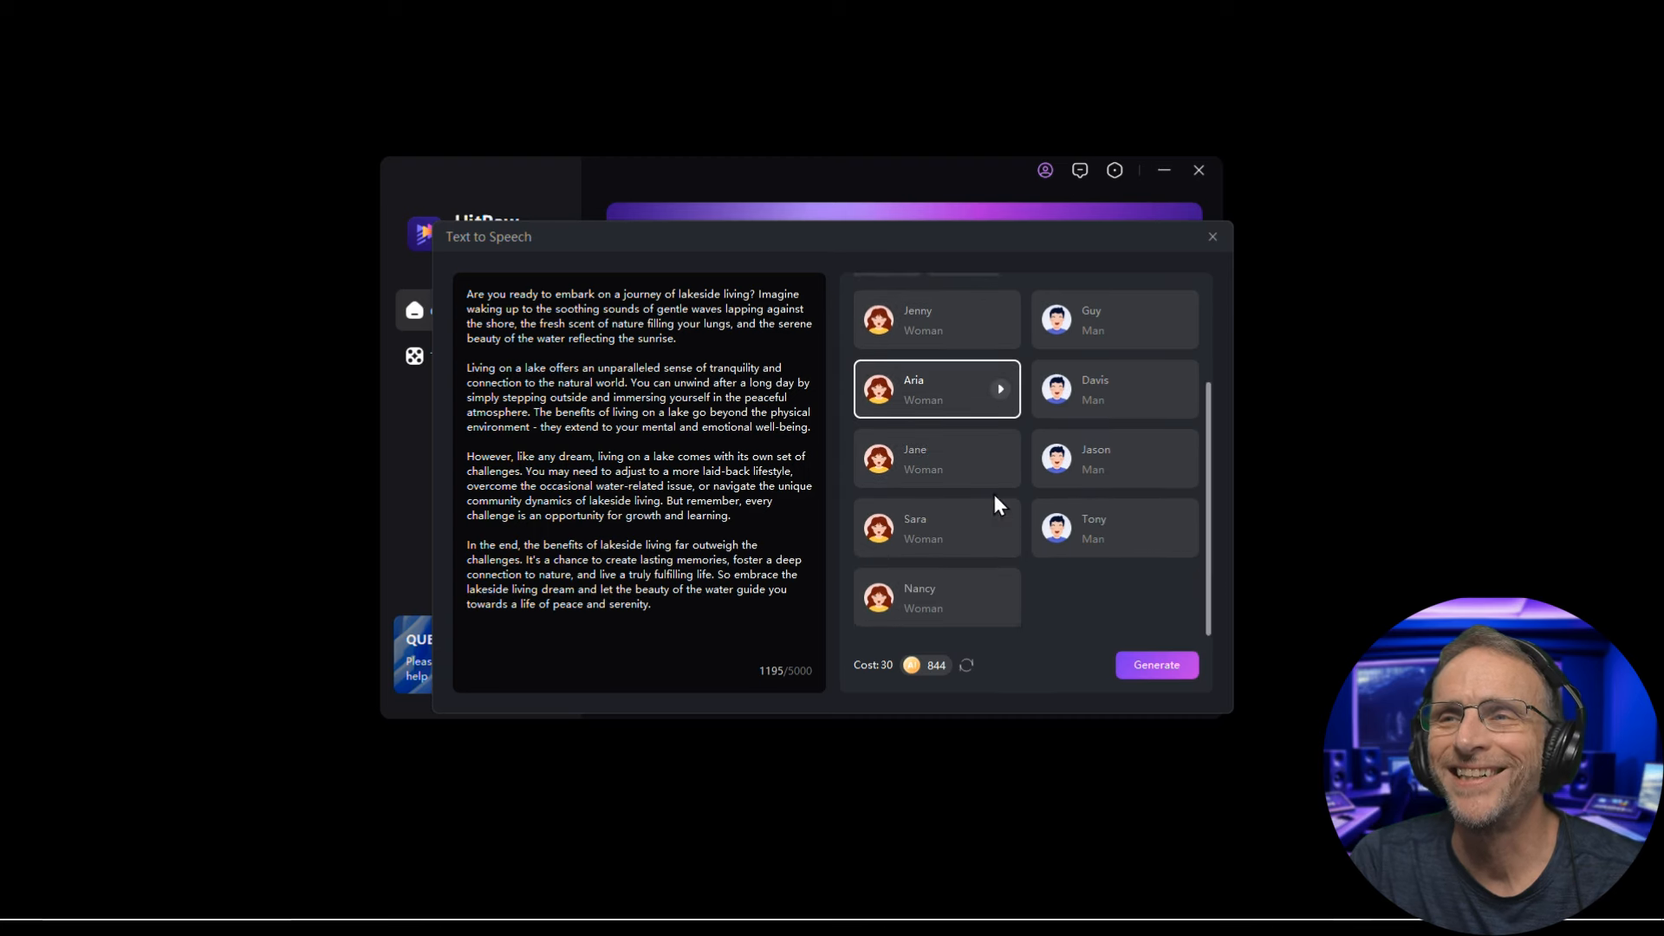
pyautogui.click(1001, 530)
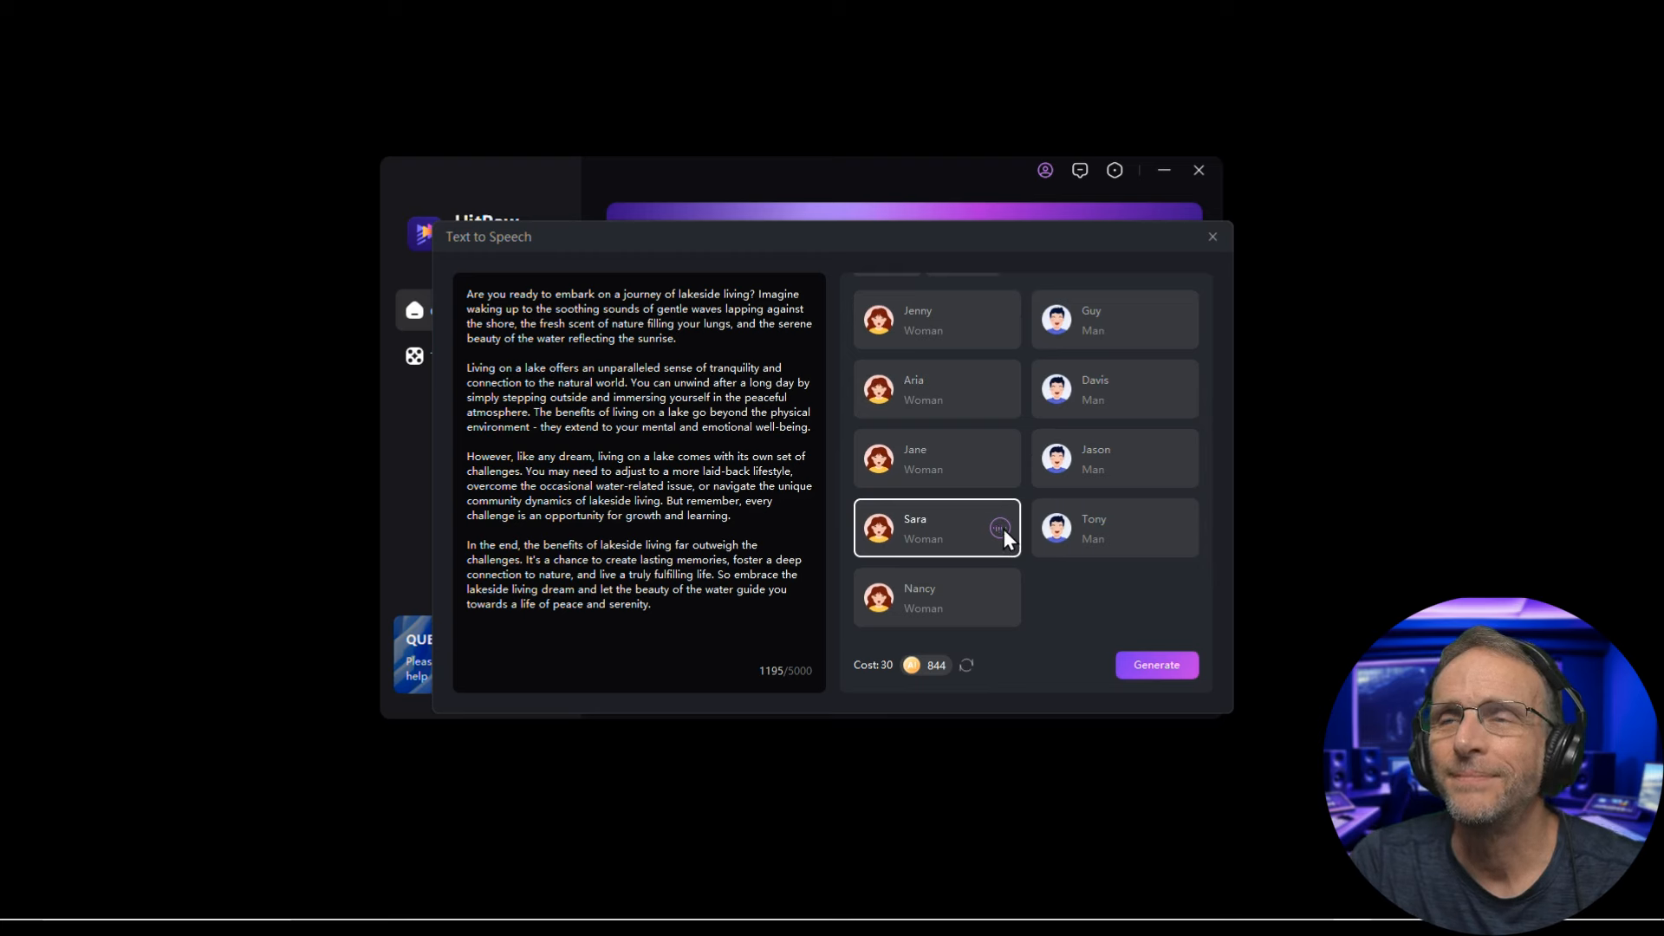
pyautogui.click(1000, 598)
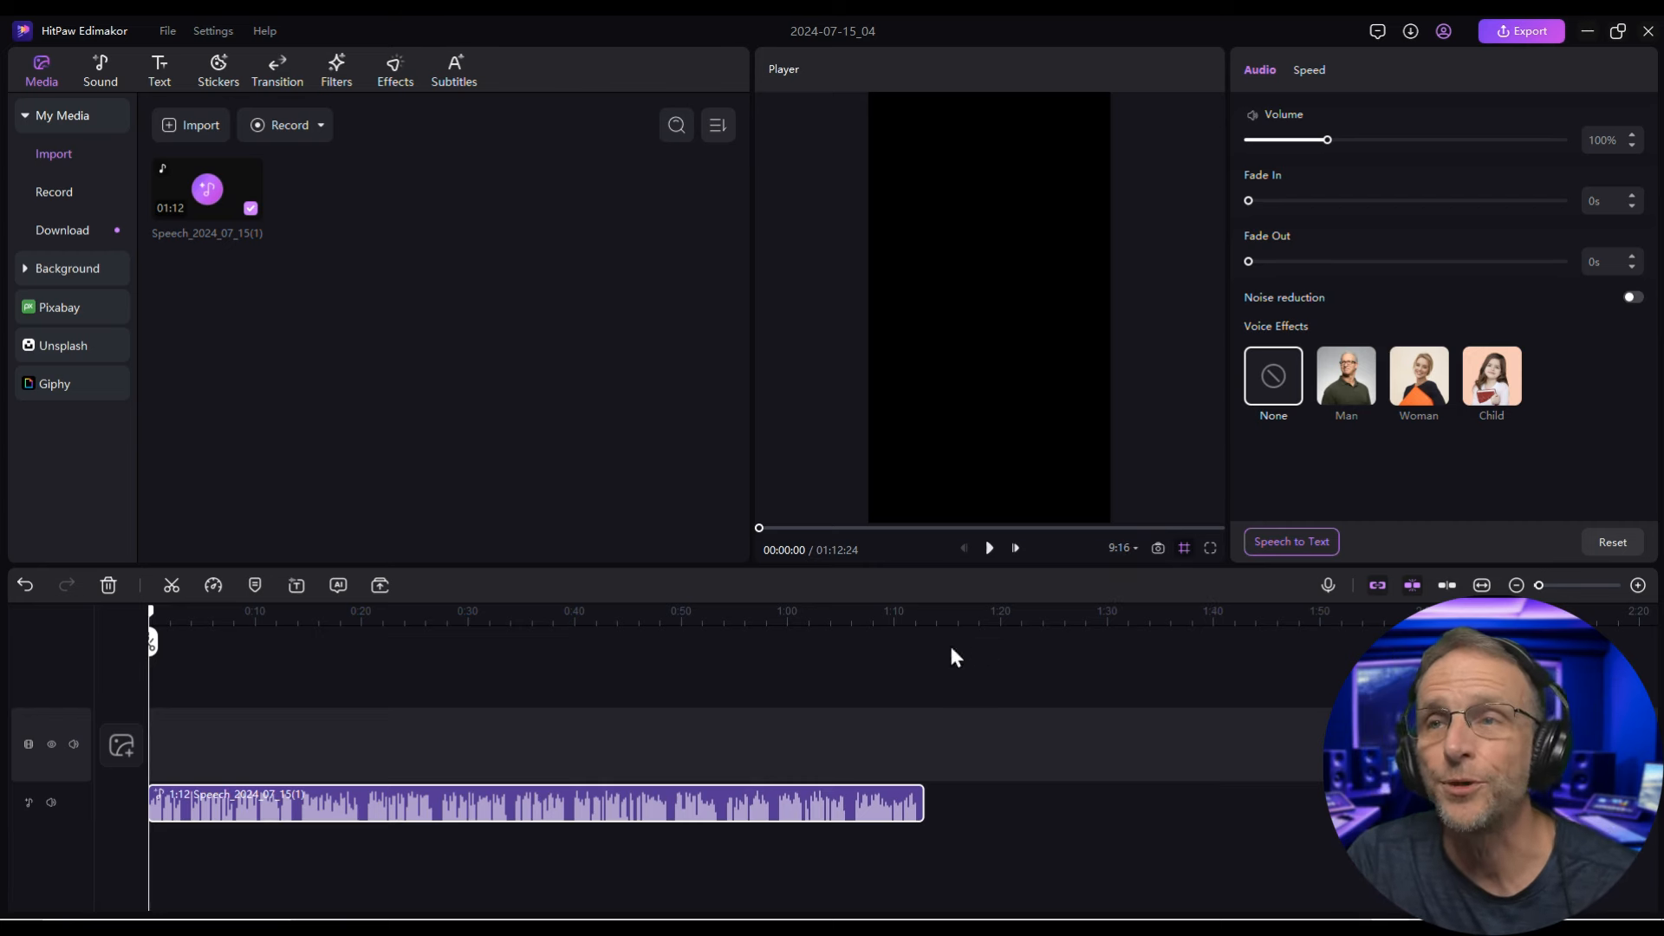
# Play the start of the speech clip and look through the Background, Pixabay, Unsplash and Giphy media sources
pyautogui.click(989, 548)
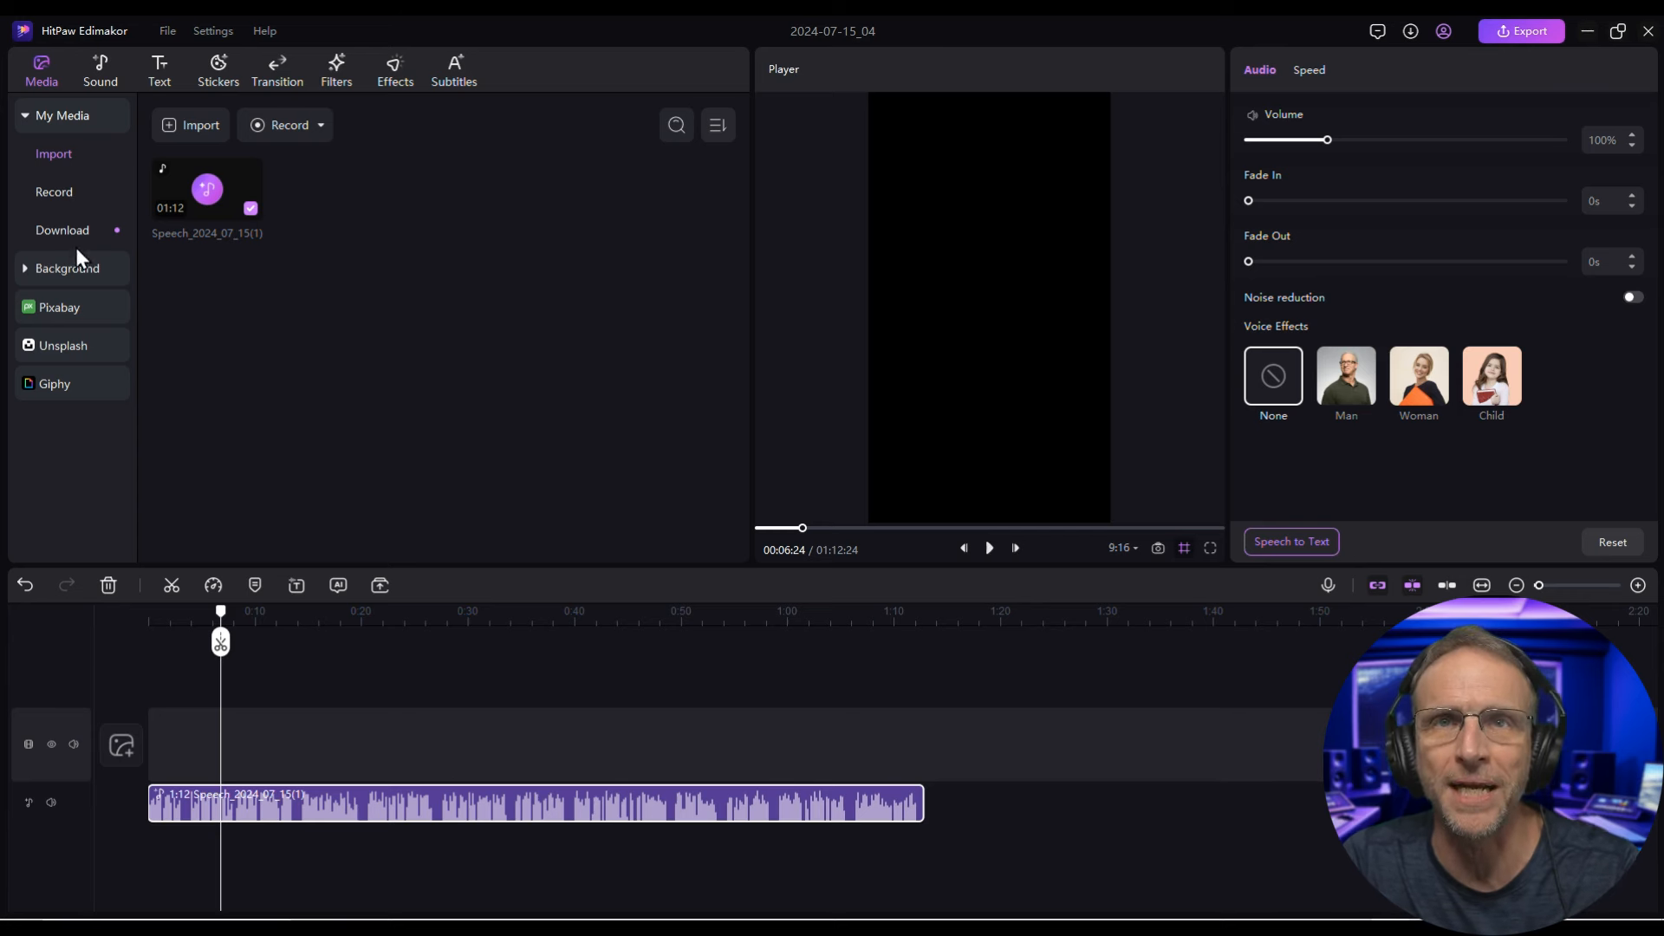
pyautogui.click(36, 270)
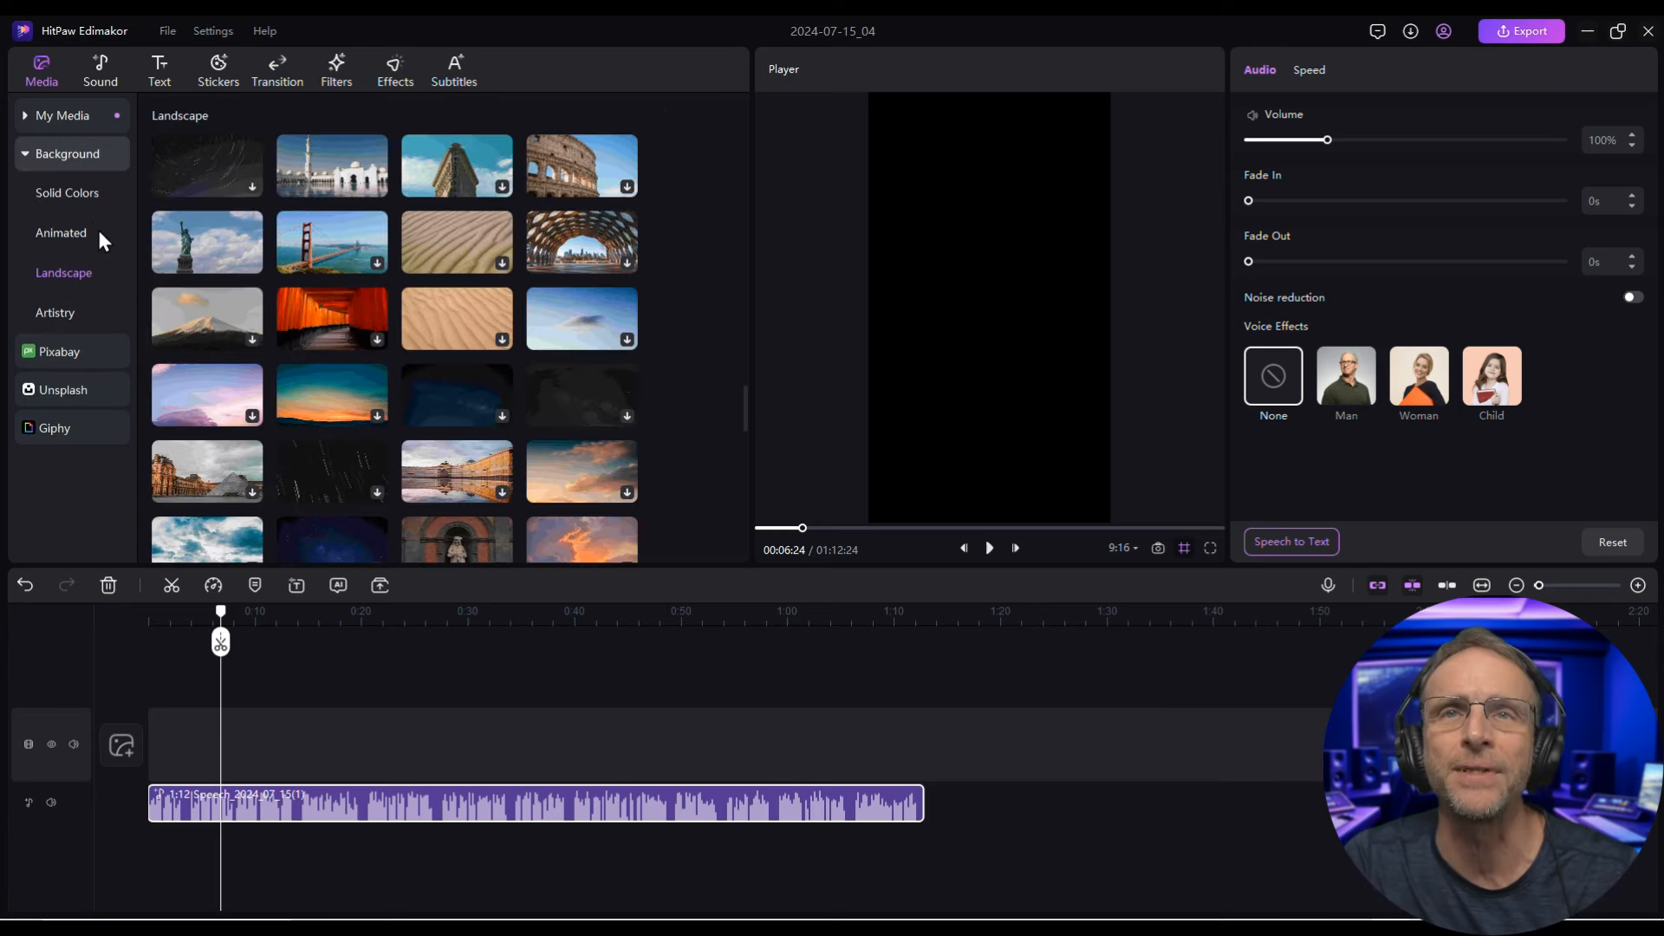
pyautogui.click(74, 352)
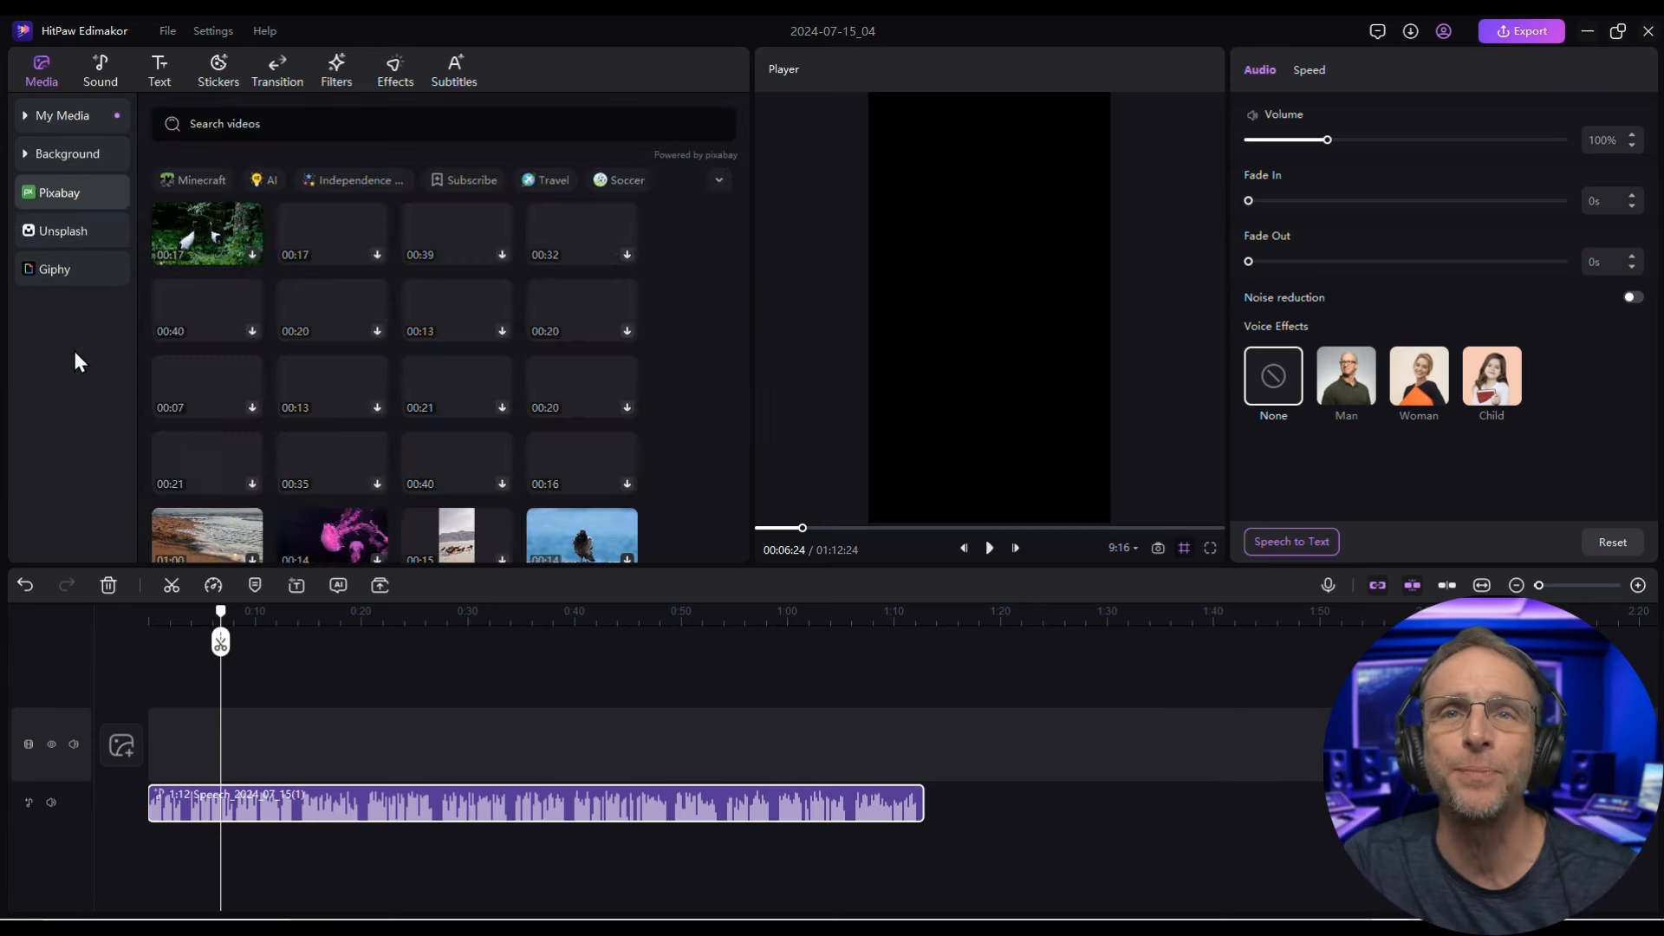
pyautogui.click(56, 232)
pyautogui.click(65, 268)
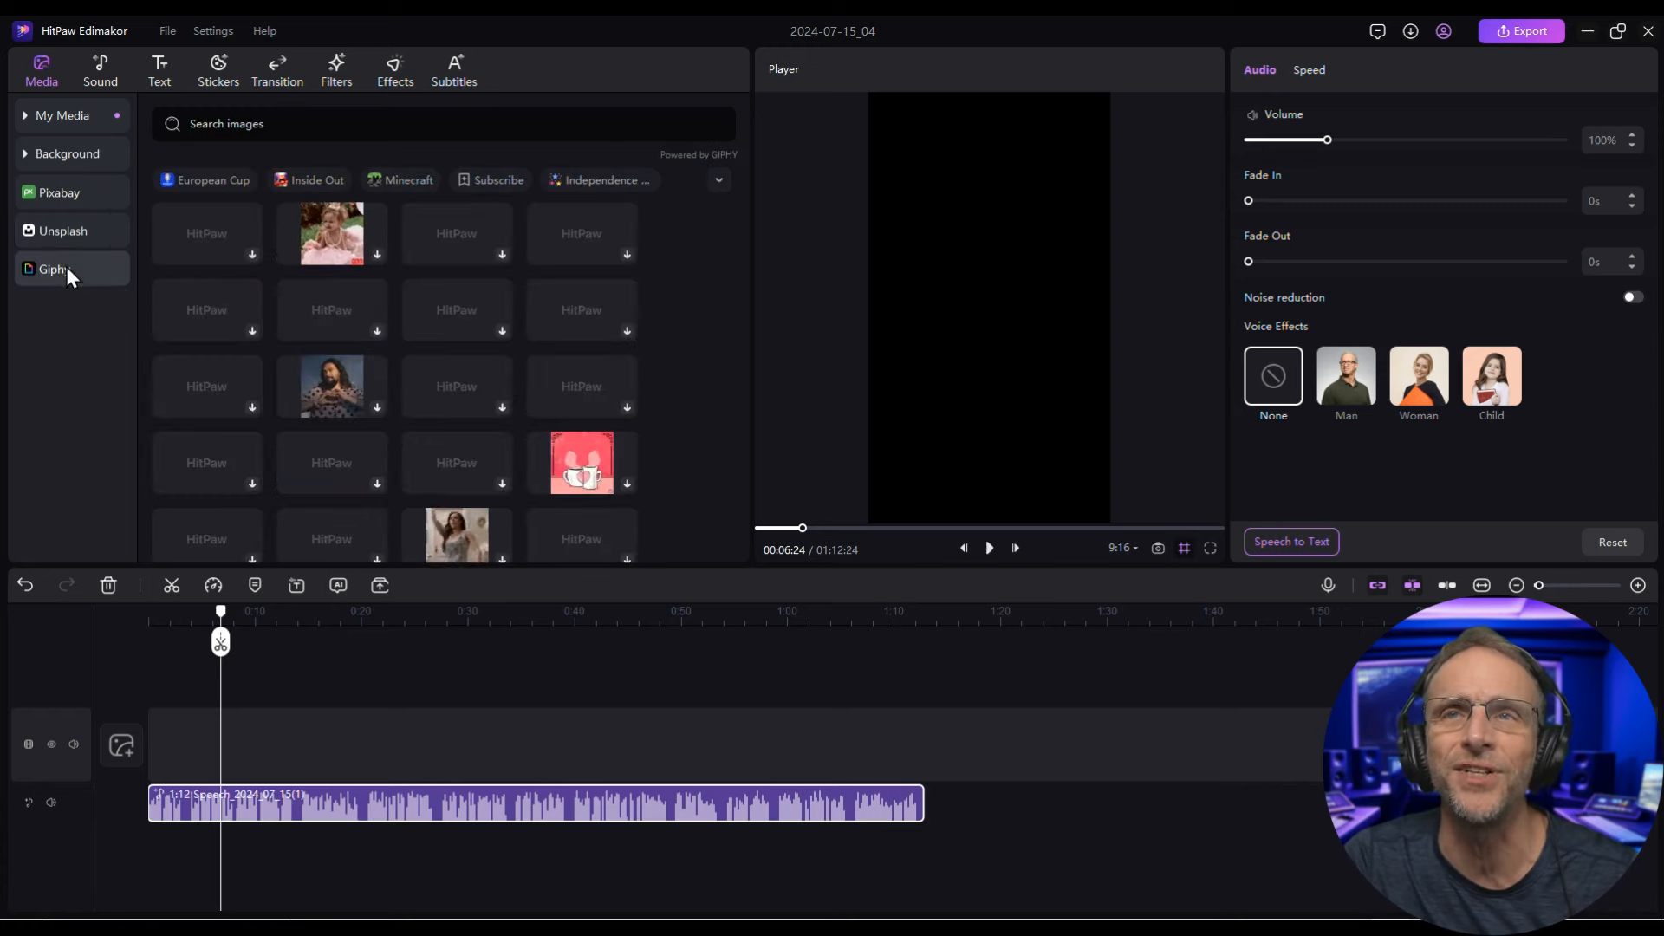
pyautogui.click(49, 156)
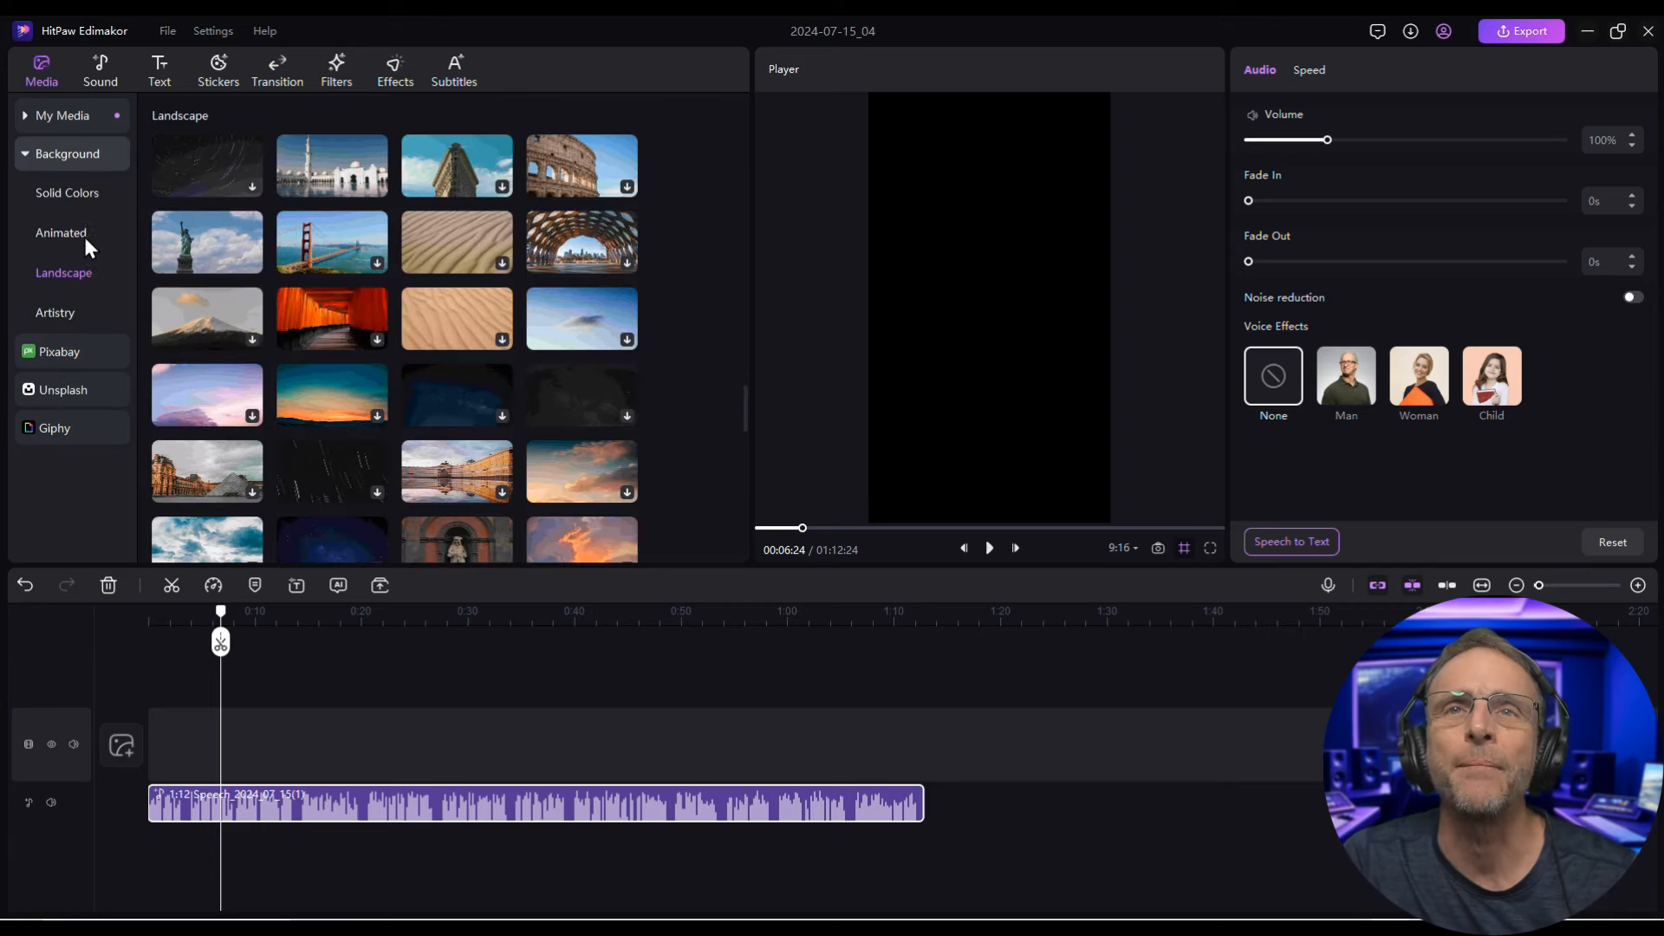
# Search the Pixabay video library for "lake"
pyautogui.click(75, 348)
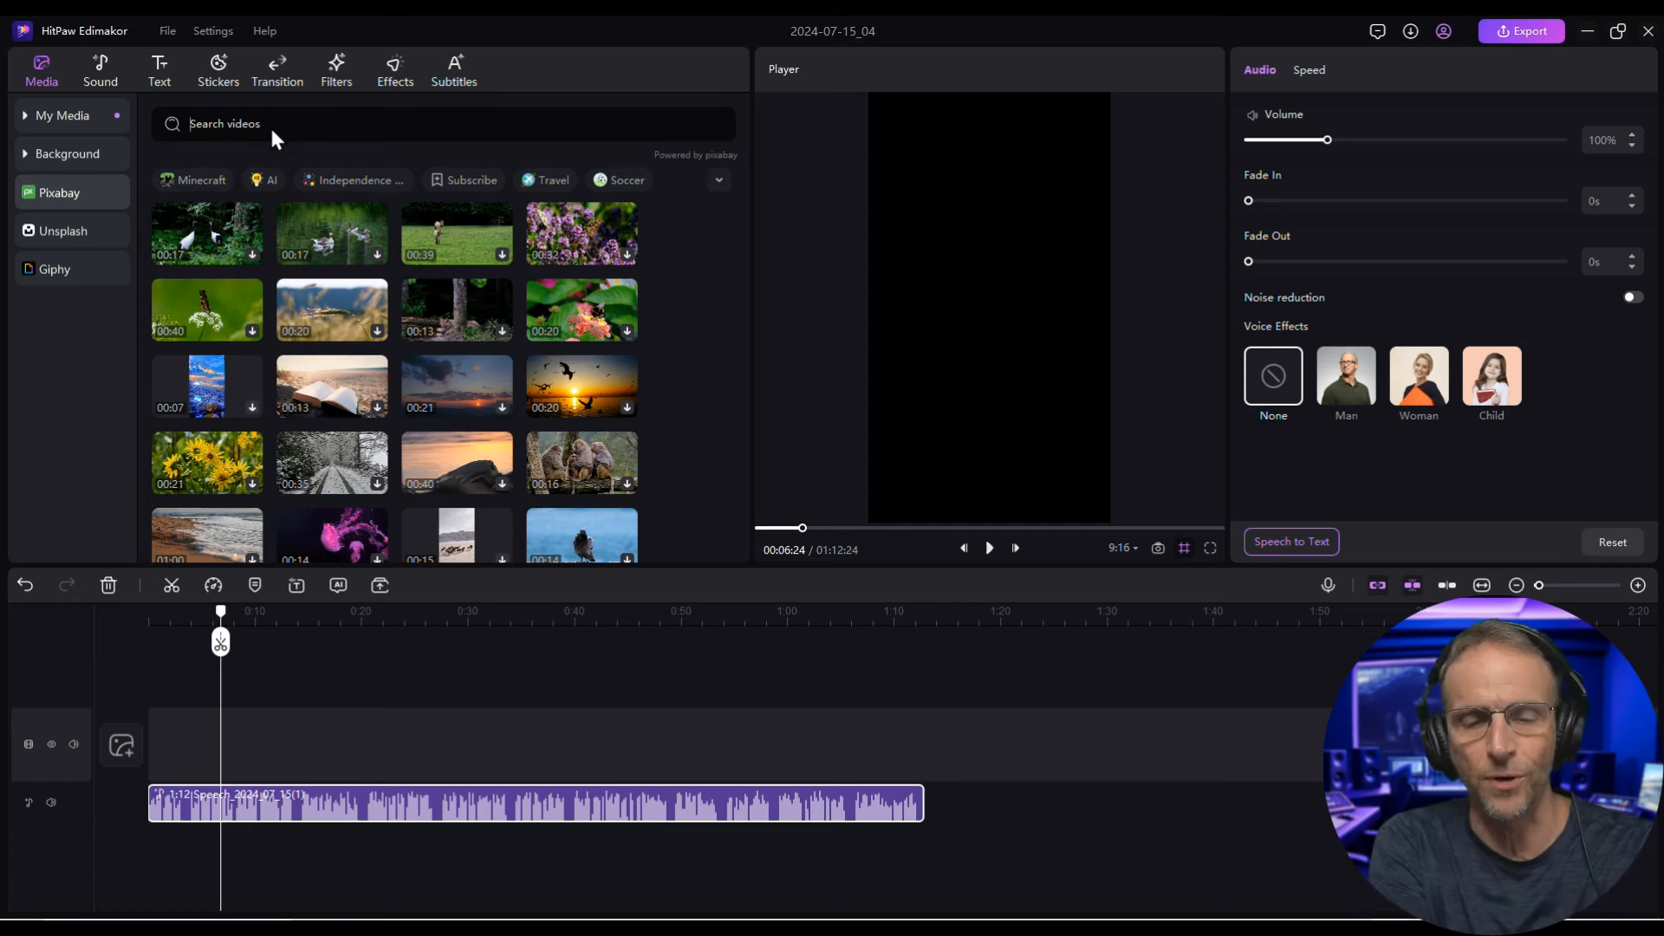
pyautogui.write('lake')
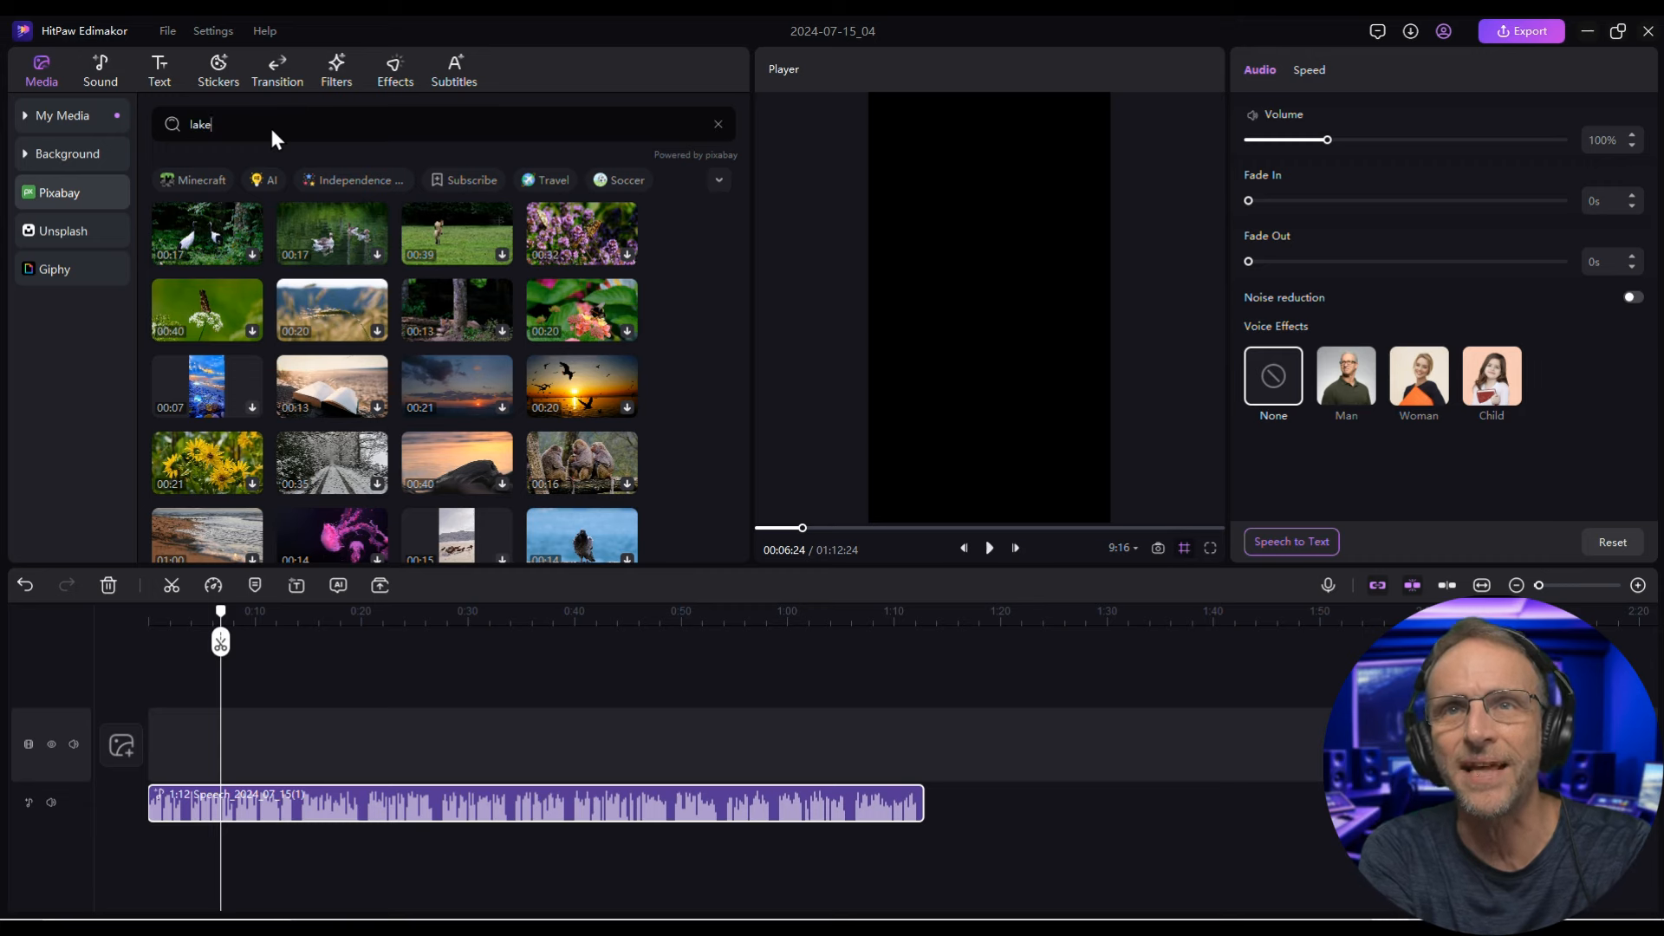
pyautogui.press('Return')
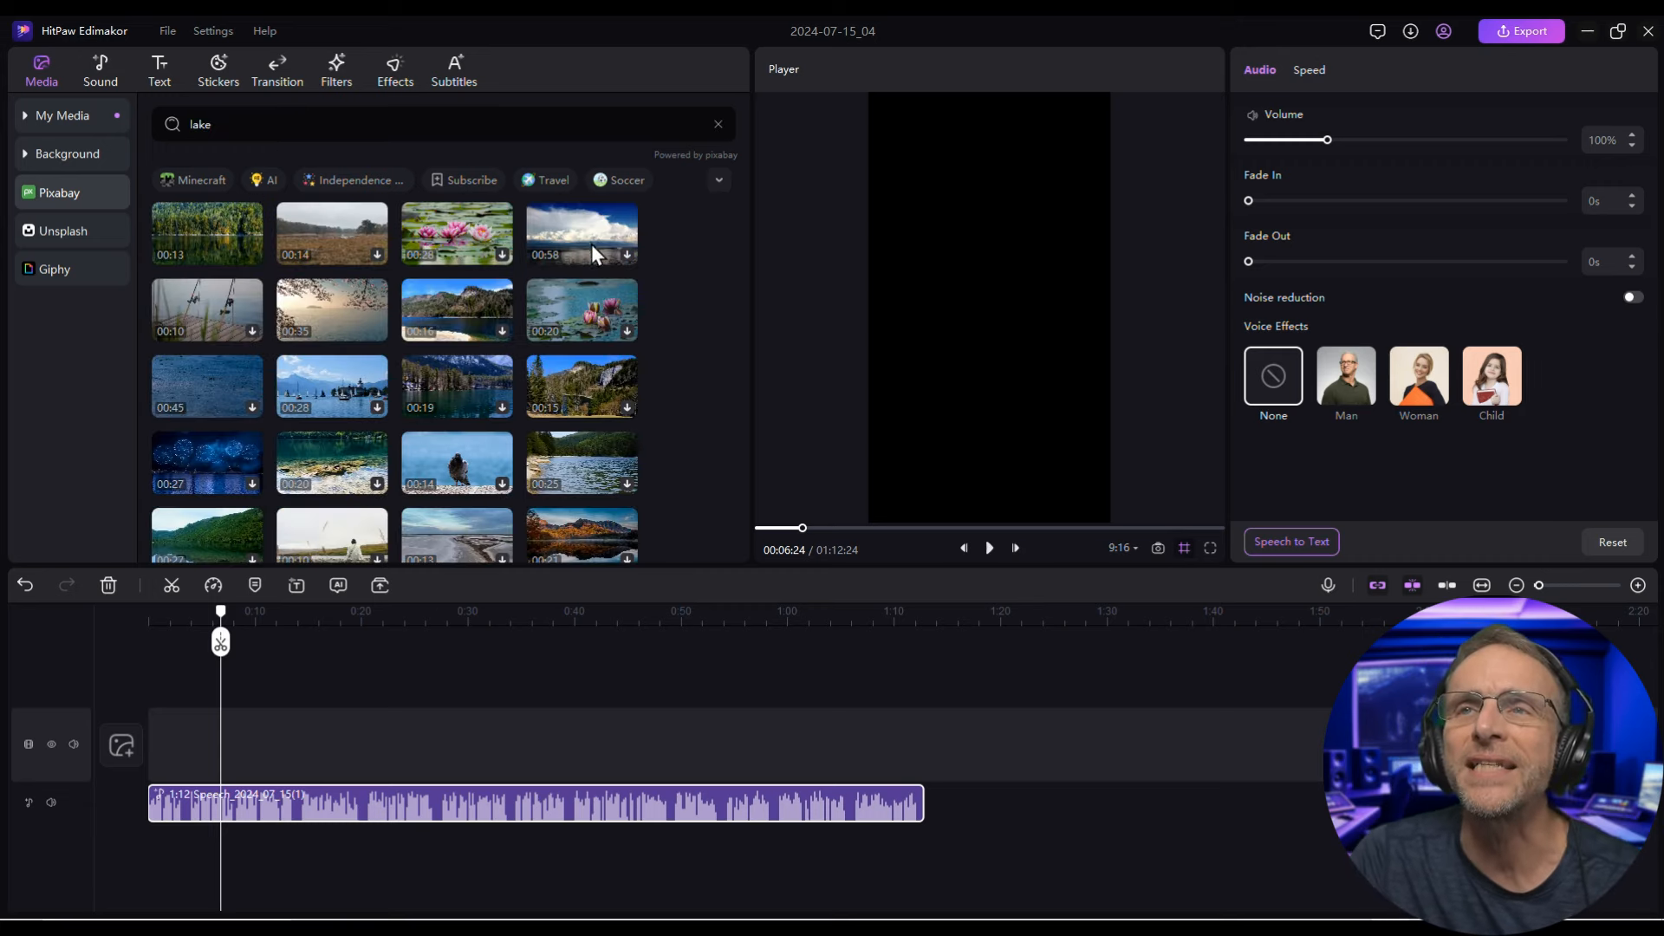
# Download the 19-second clip of a forest-lined mountain lake and place it at the start of the video track above the speech
pyautogui.click(457, 395)
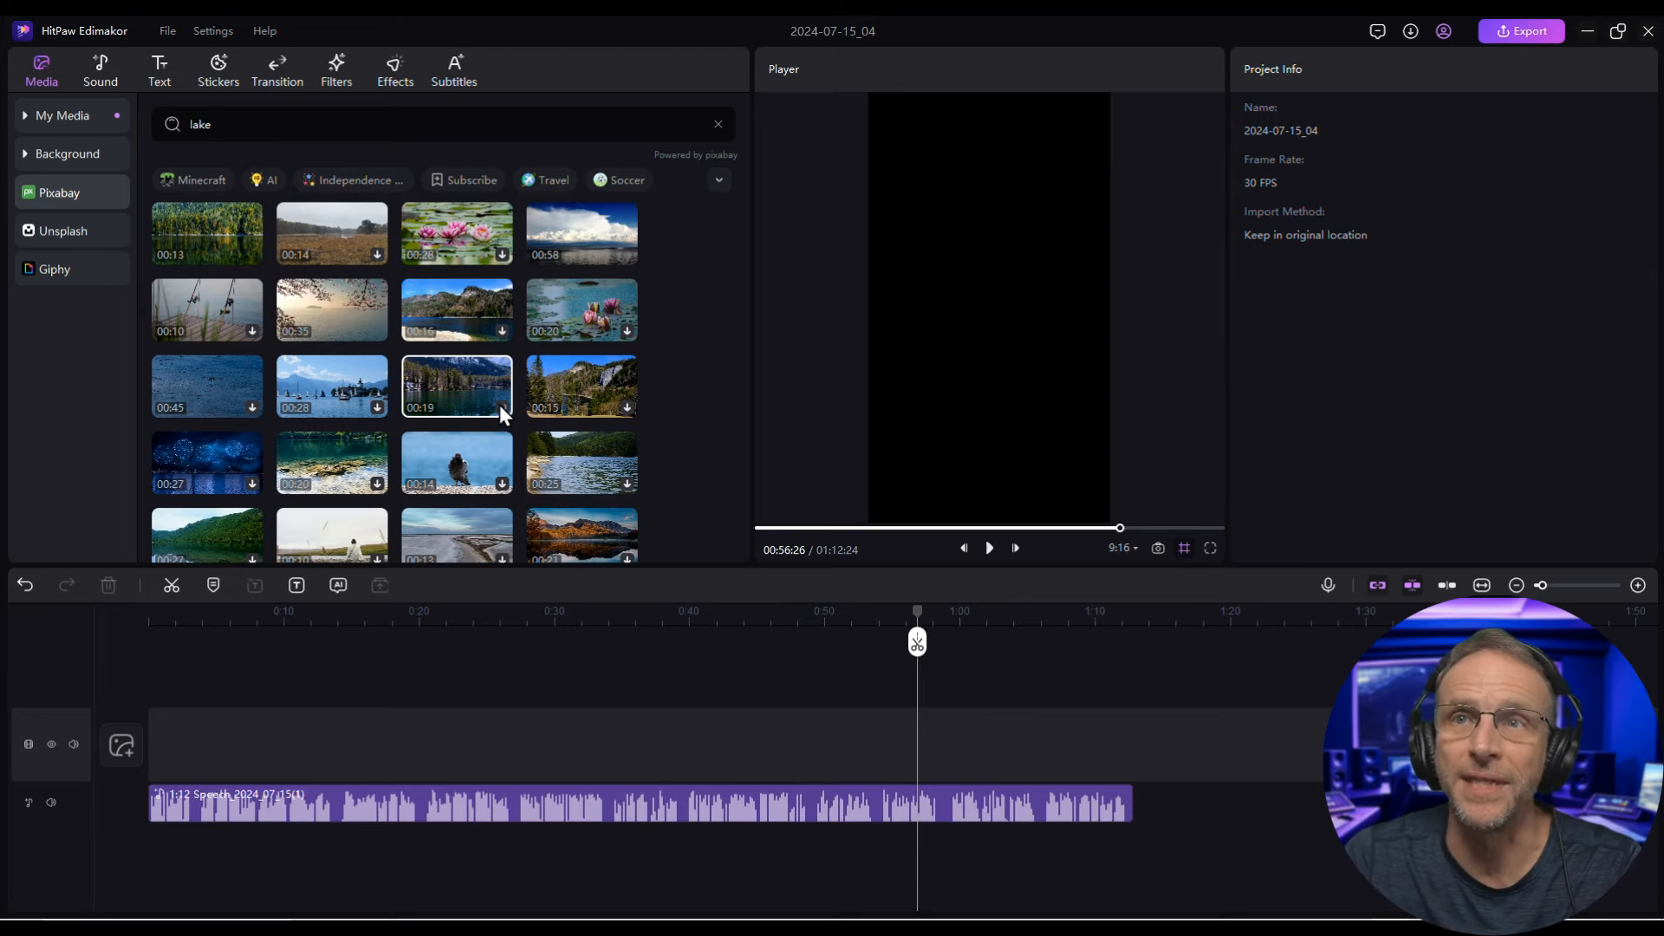
pyautogui.click(502, 413)
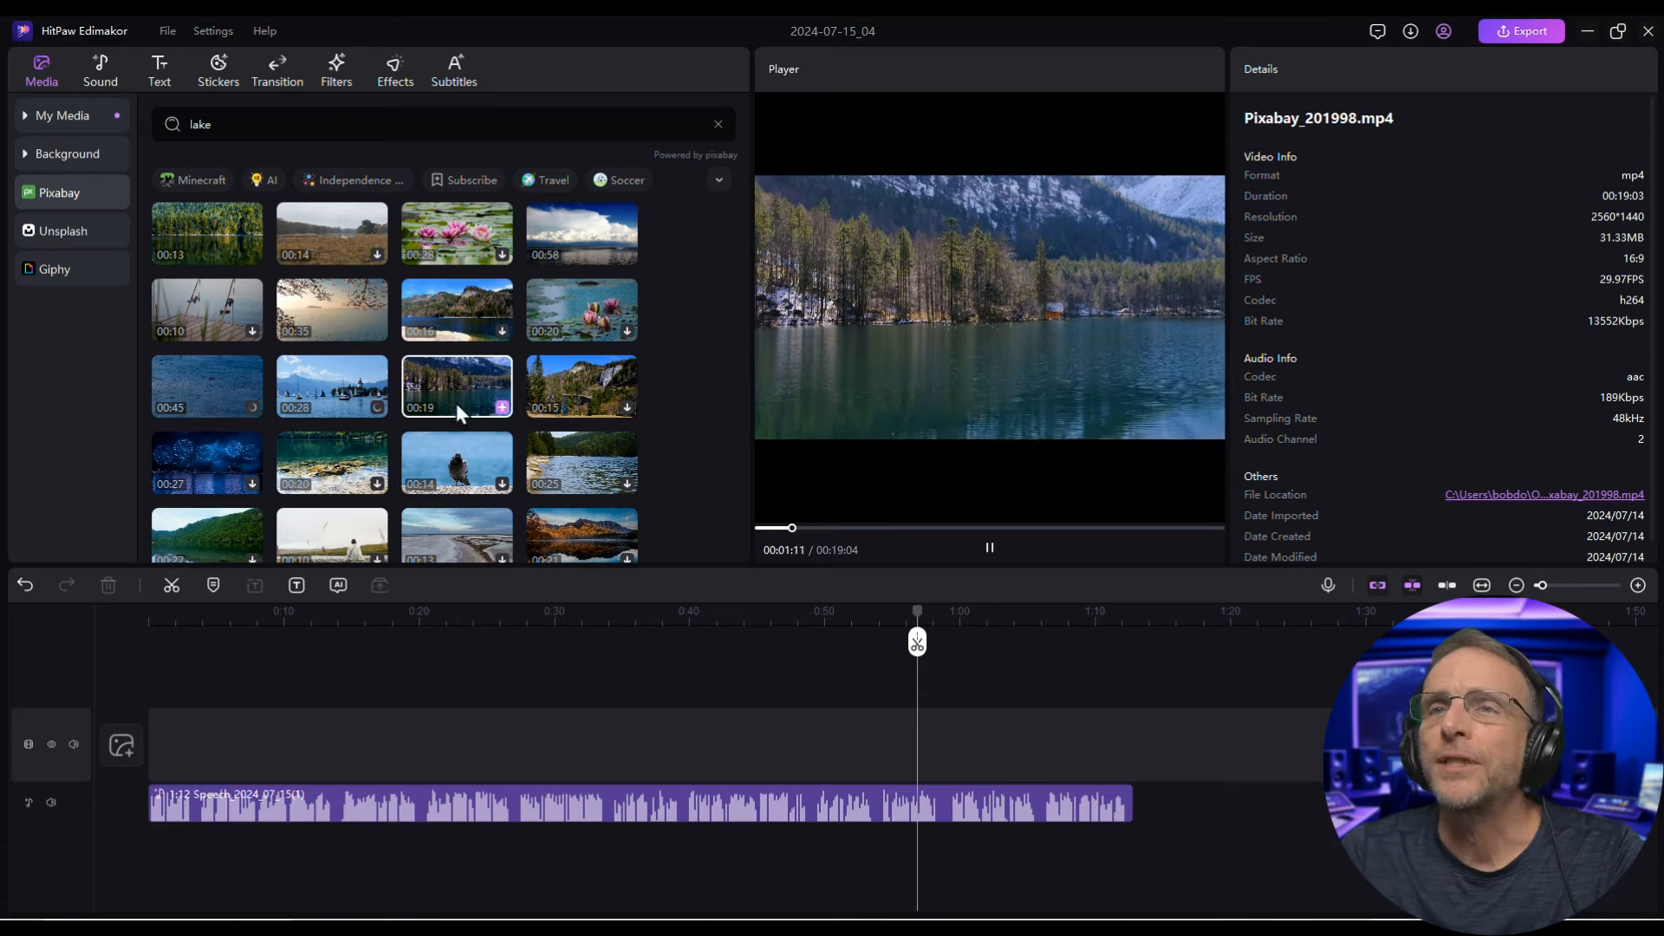
pyautogui.moveTo(456, 403); pyautogui.dragTo(160, 715)
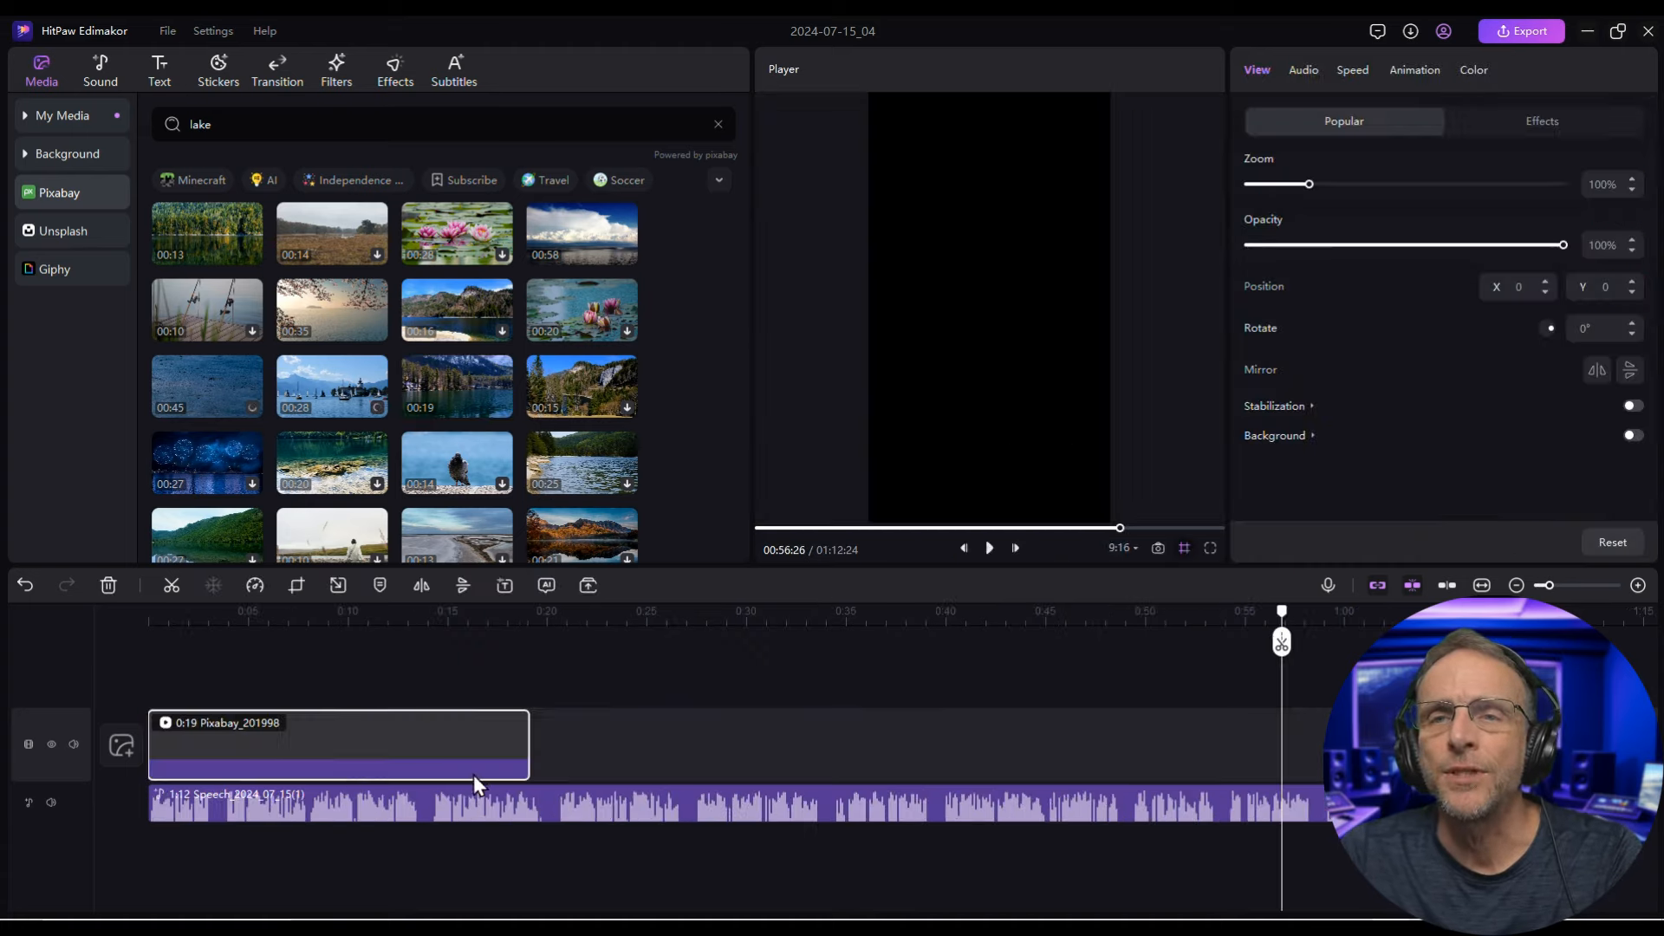
# Trim the forest-lined mountain lake clip to 3 seconds, and place the 25-second wooded lake clip directly after it, trimmed to 4 seconds
pyautogui.moveTo(532, 761); pyautogui.dragTo(255, 758)
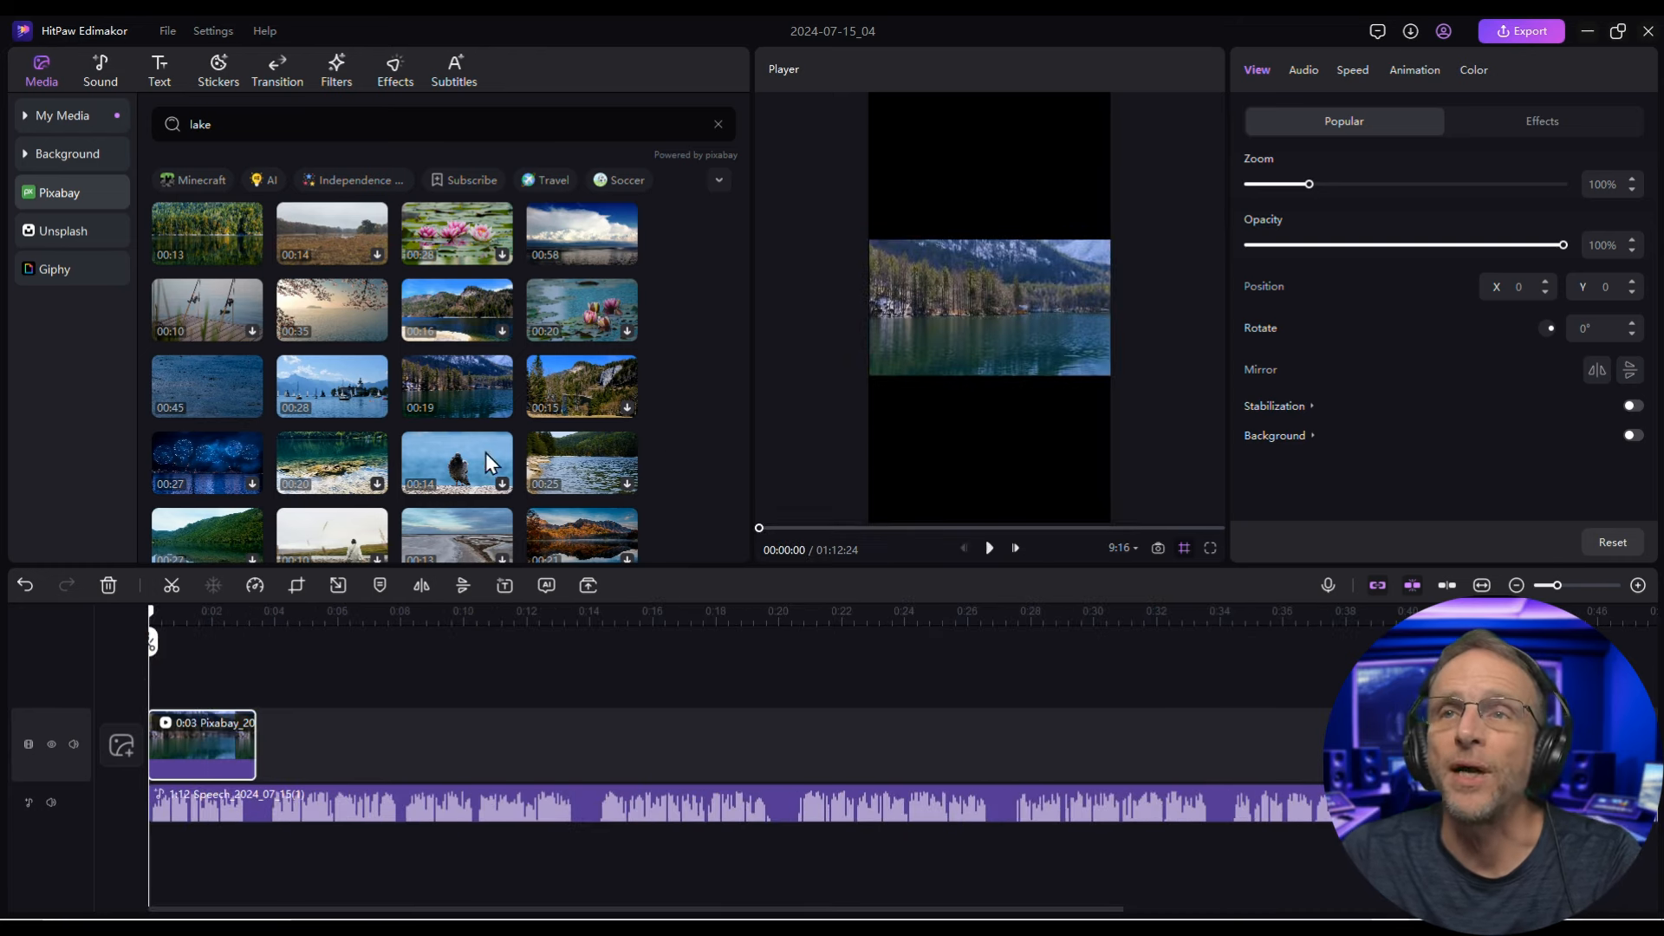
pyautogui.moveTo(596, 479); pyautogui.dragTo(334, 766)
pyautogui.moveTo(1043, 754); pyautogui.dragTo(403, 752)
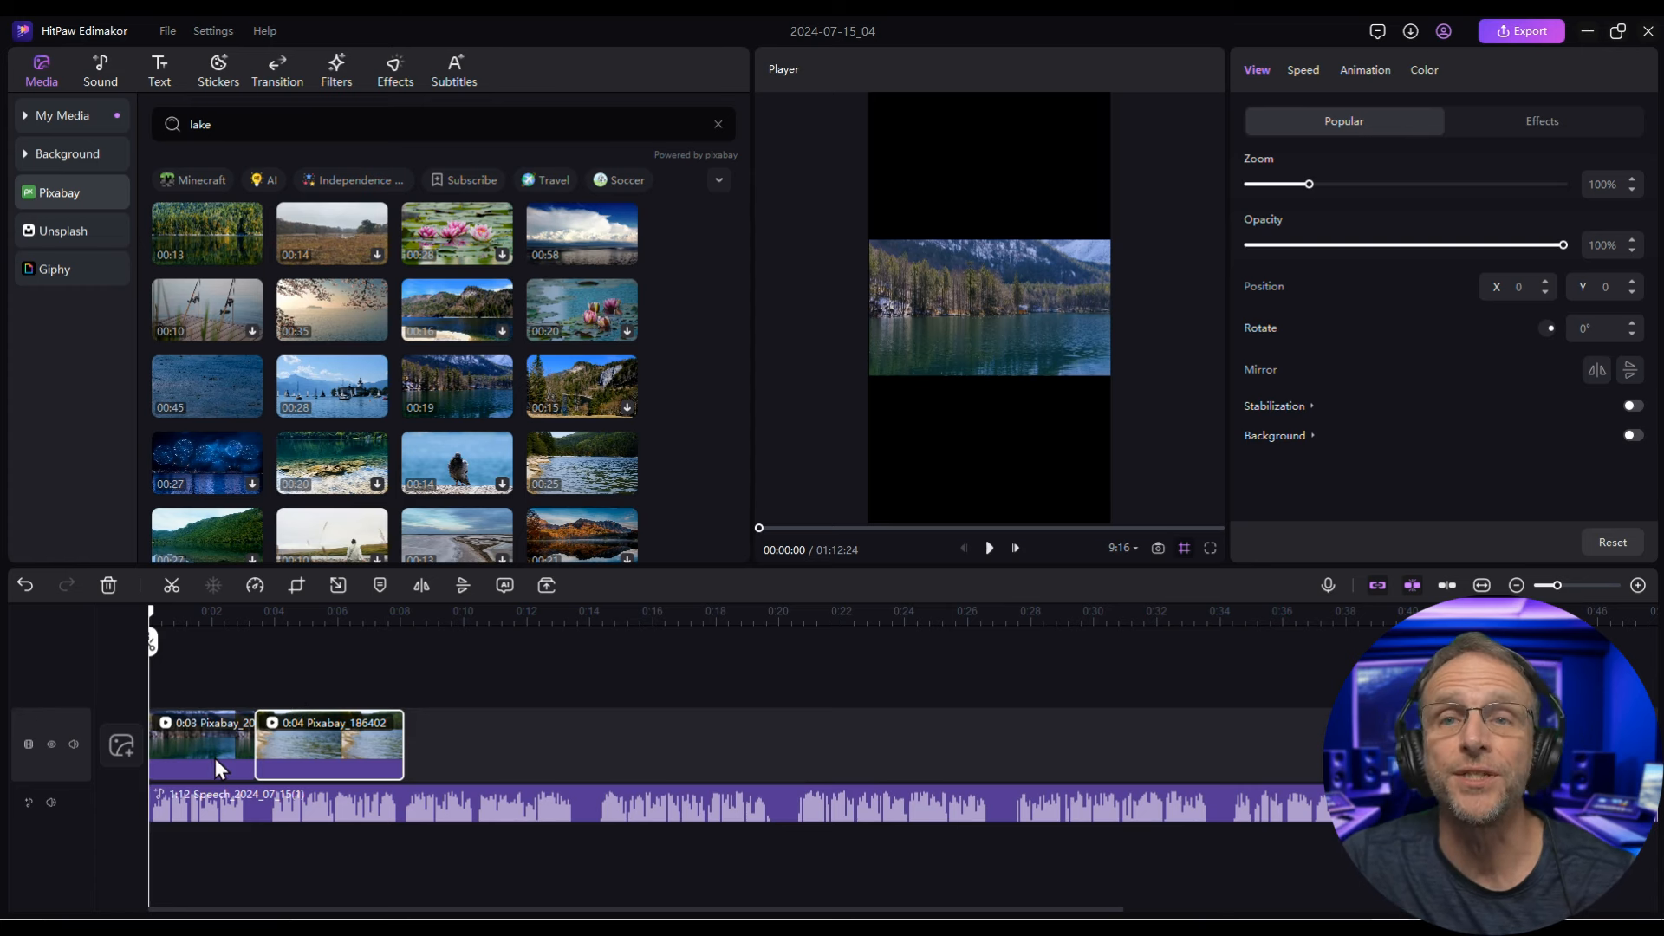
# Look through the transitions and preview the basic Push Left transition
pyautogui.click(275, 72)
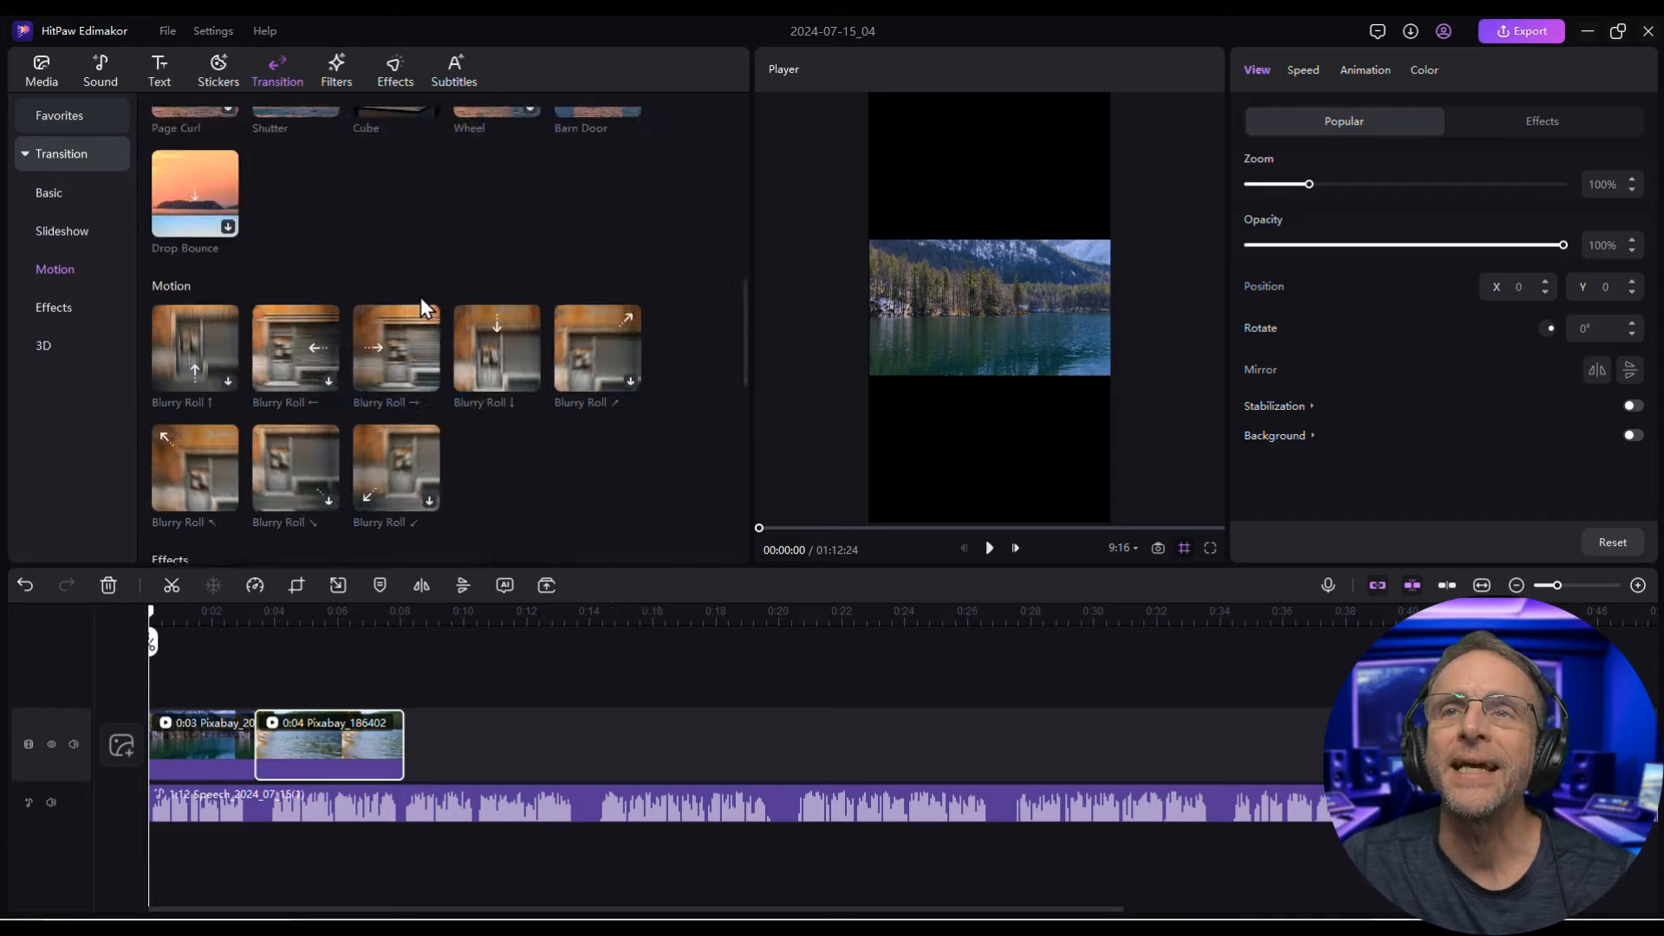
pyautogui.click(416, 187)
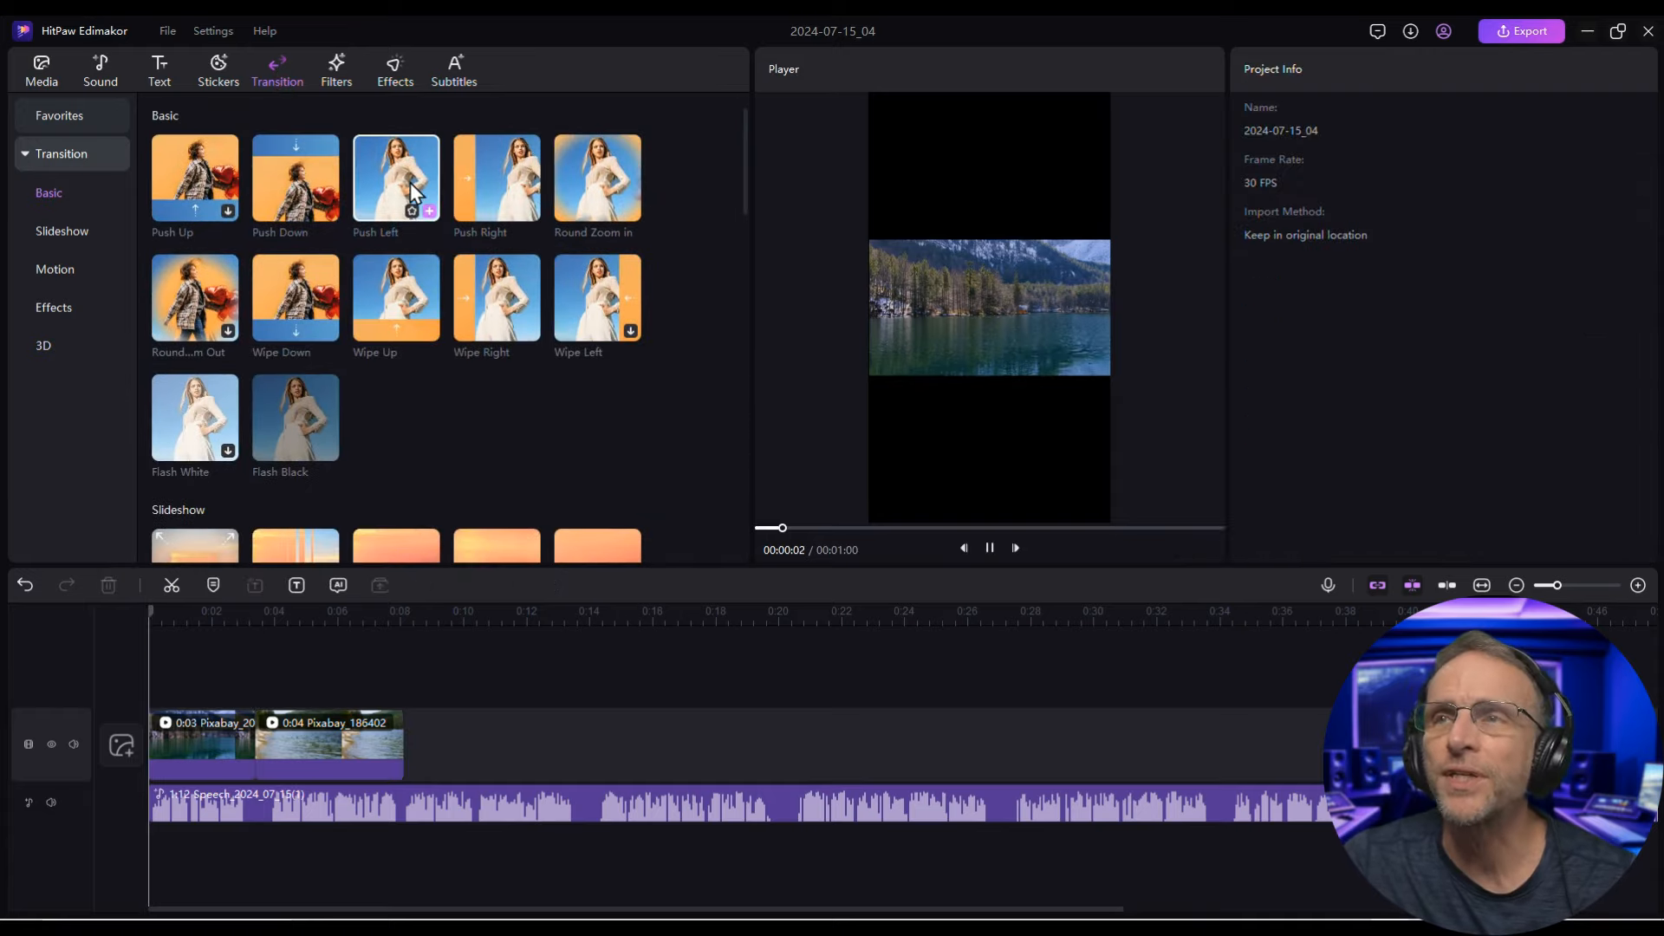
# Enlarge both lake clips to fill the vertical frame, scaling the first to about 335% and the second to about 361%
pyautogui.click(154, 751)
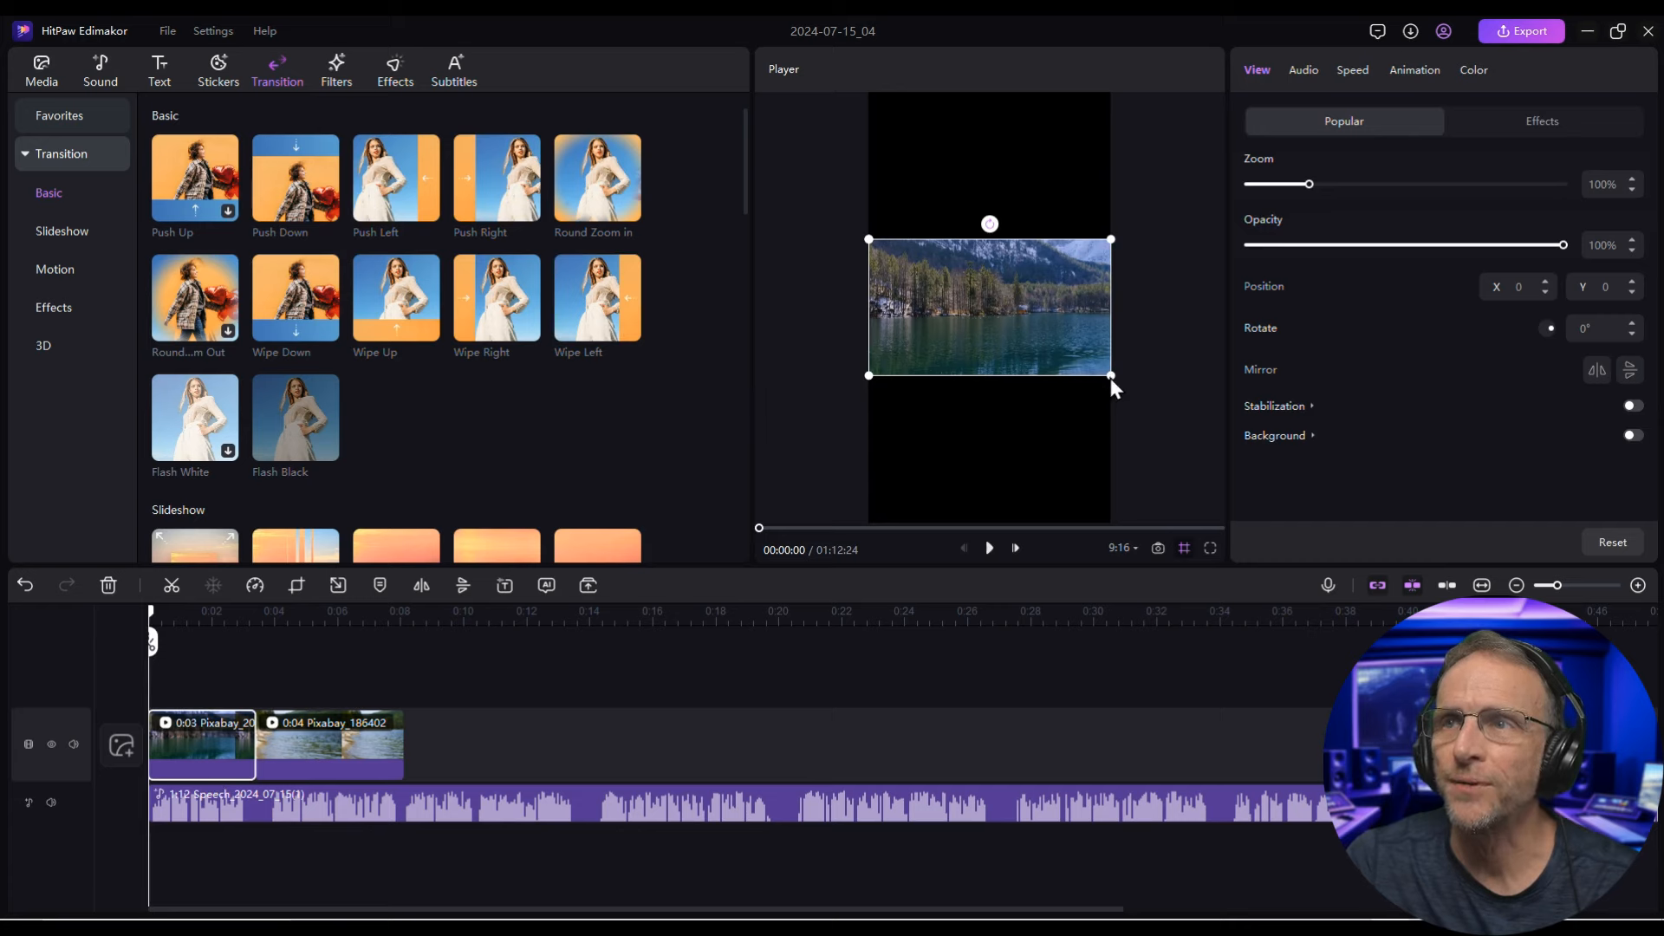
pyautogui.moveTo(1110, 376); pyautogui.dragTo(1274, 529)
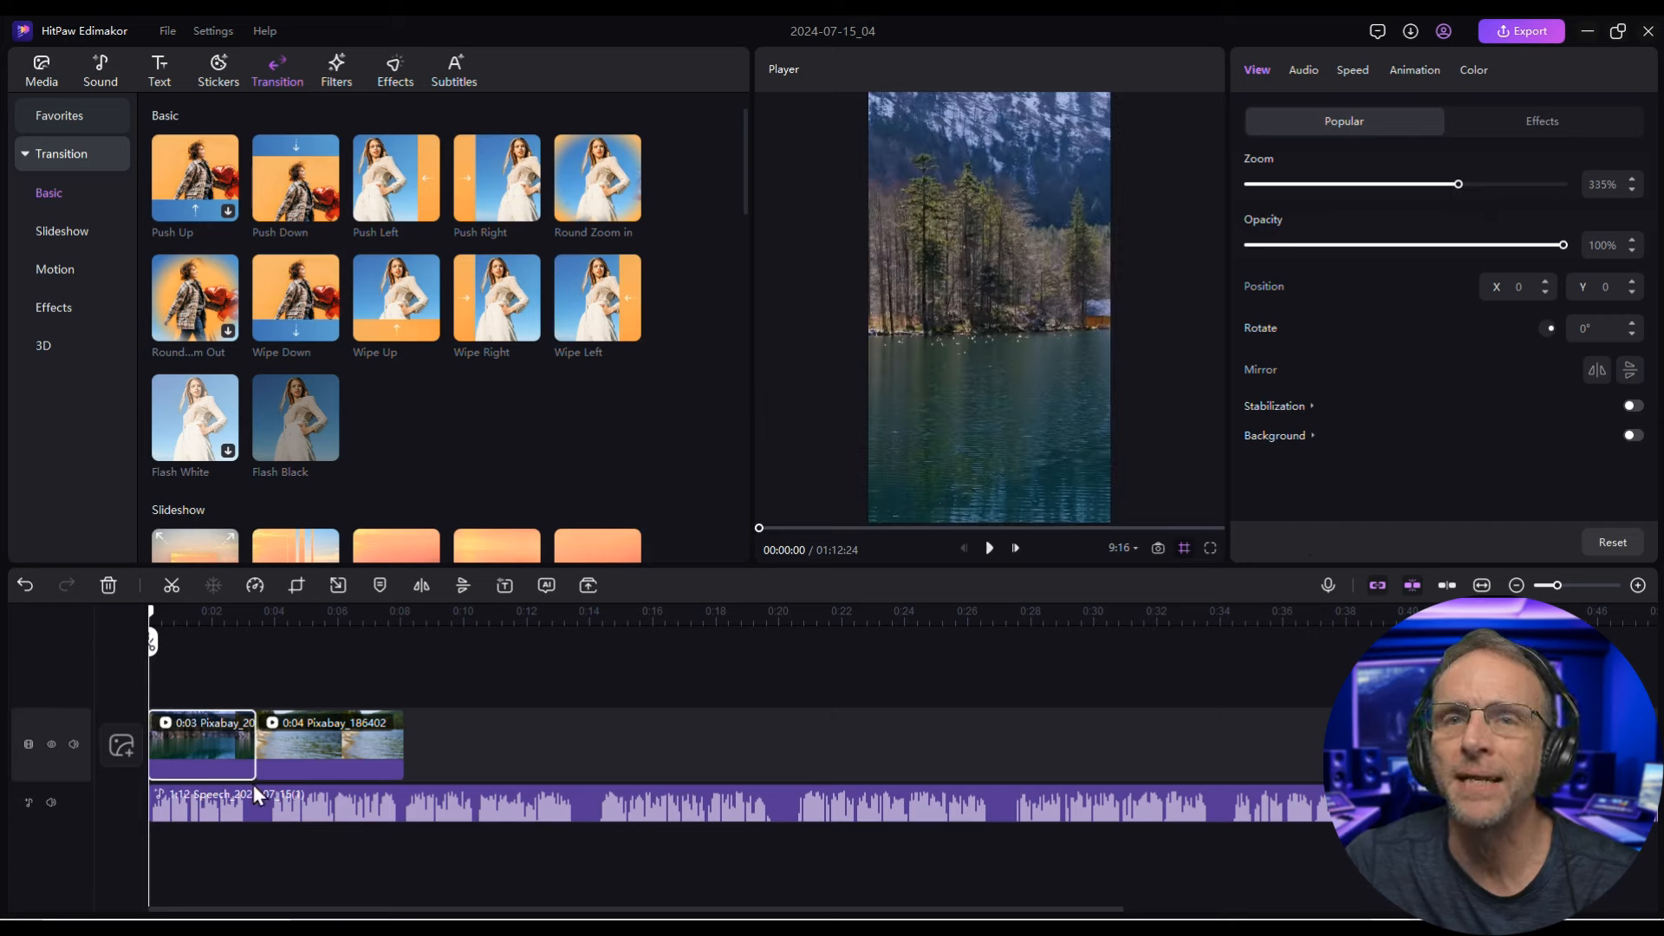
pyautogui.click(300, 751)
pyautogui.click(320, 620)
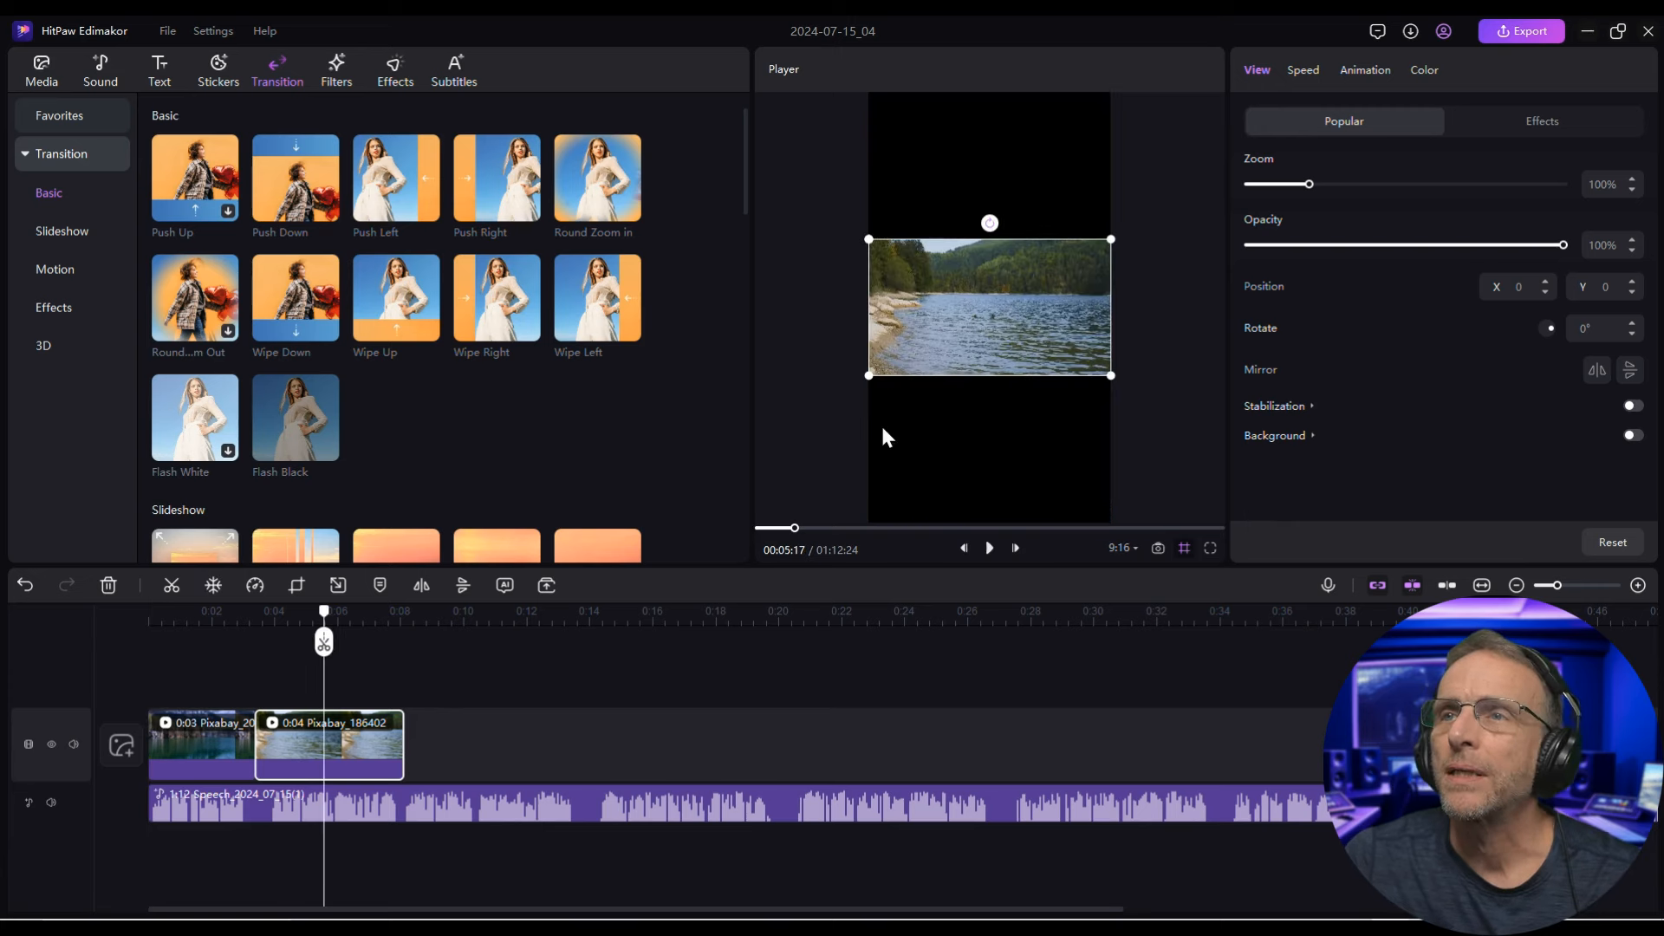
pyautogui.moveTo(1111, 378); pyautogui.dragTo(1247, 553)
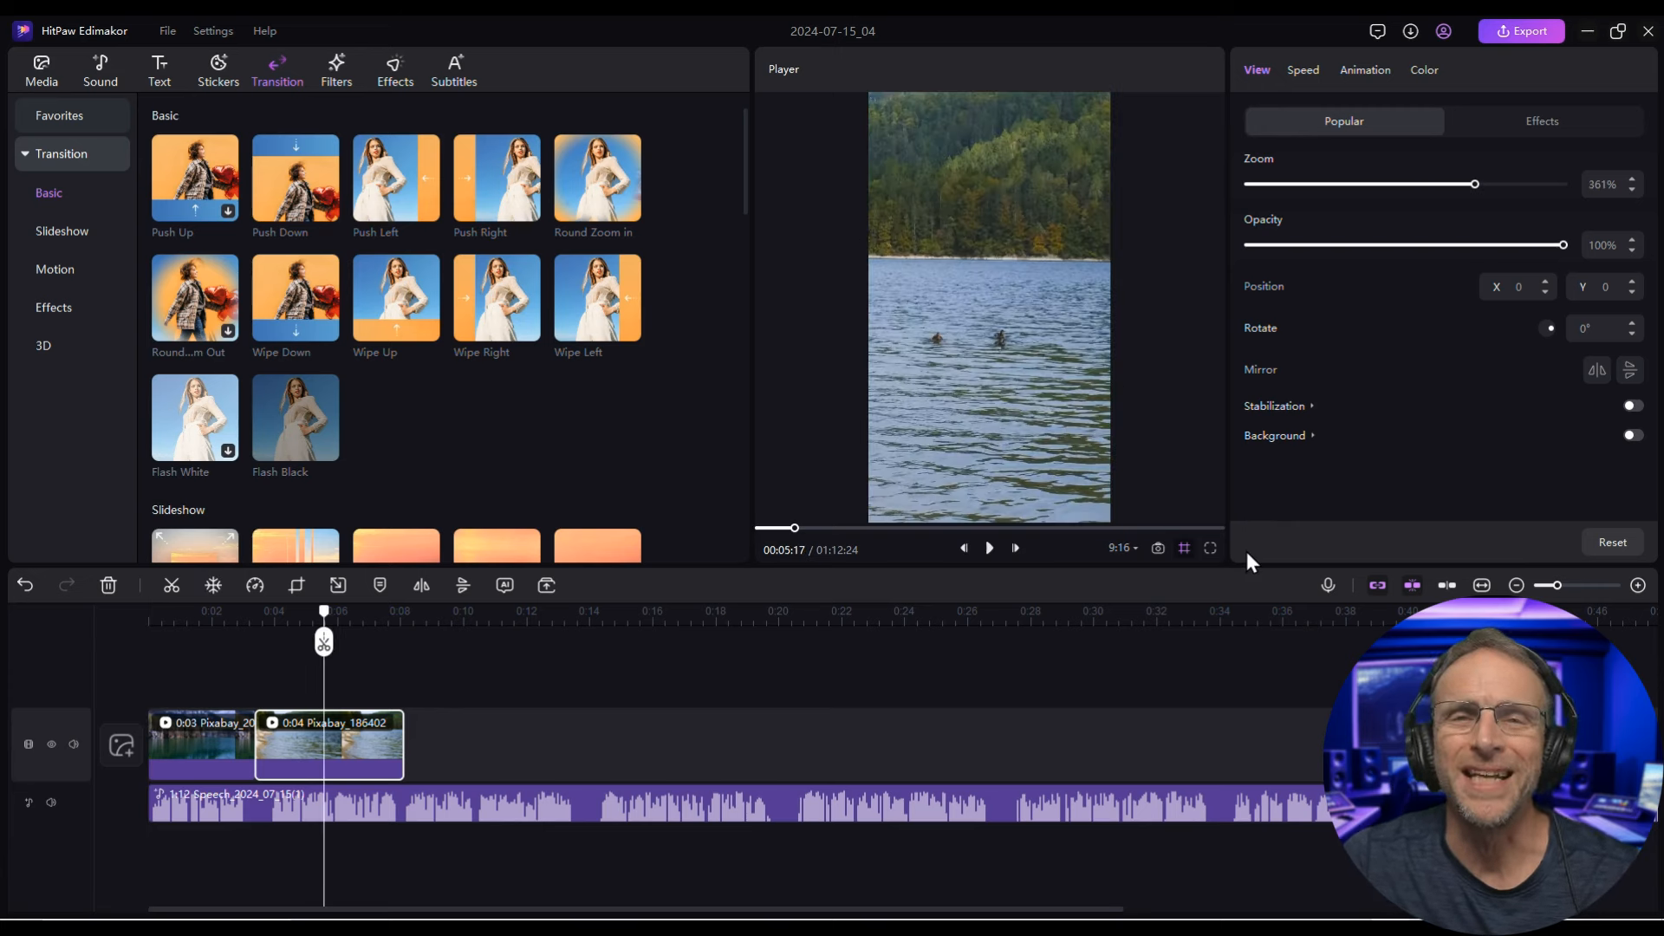
# Add the 3D transition Orb Twist ↘ between the two lake clips and play the sequence
pyautogui.click(307, 309)
pyautogui.scroll(-15, 307, 309)
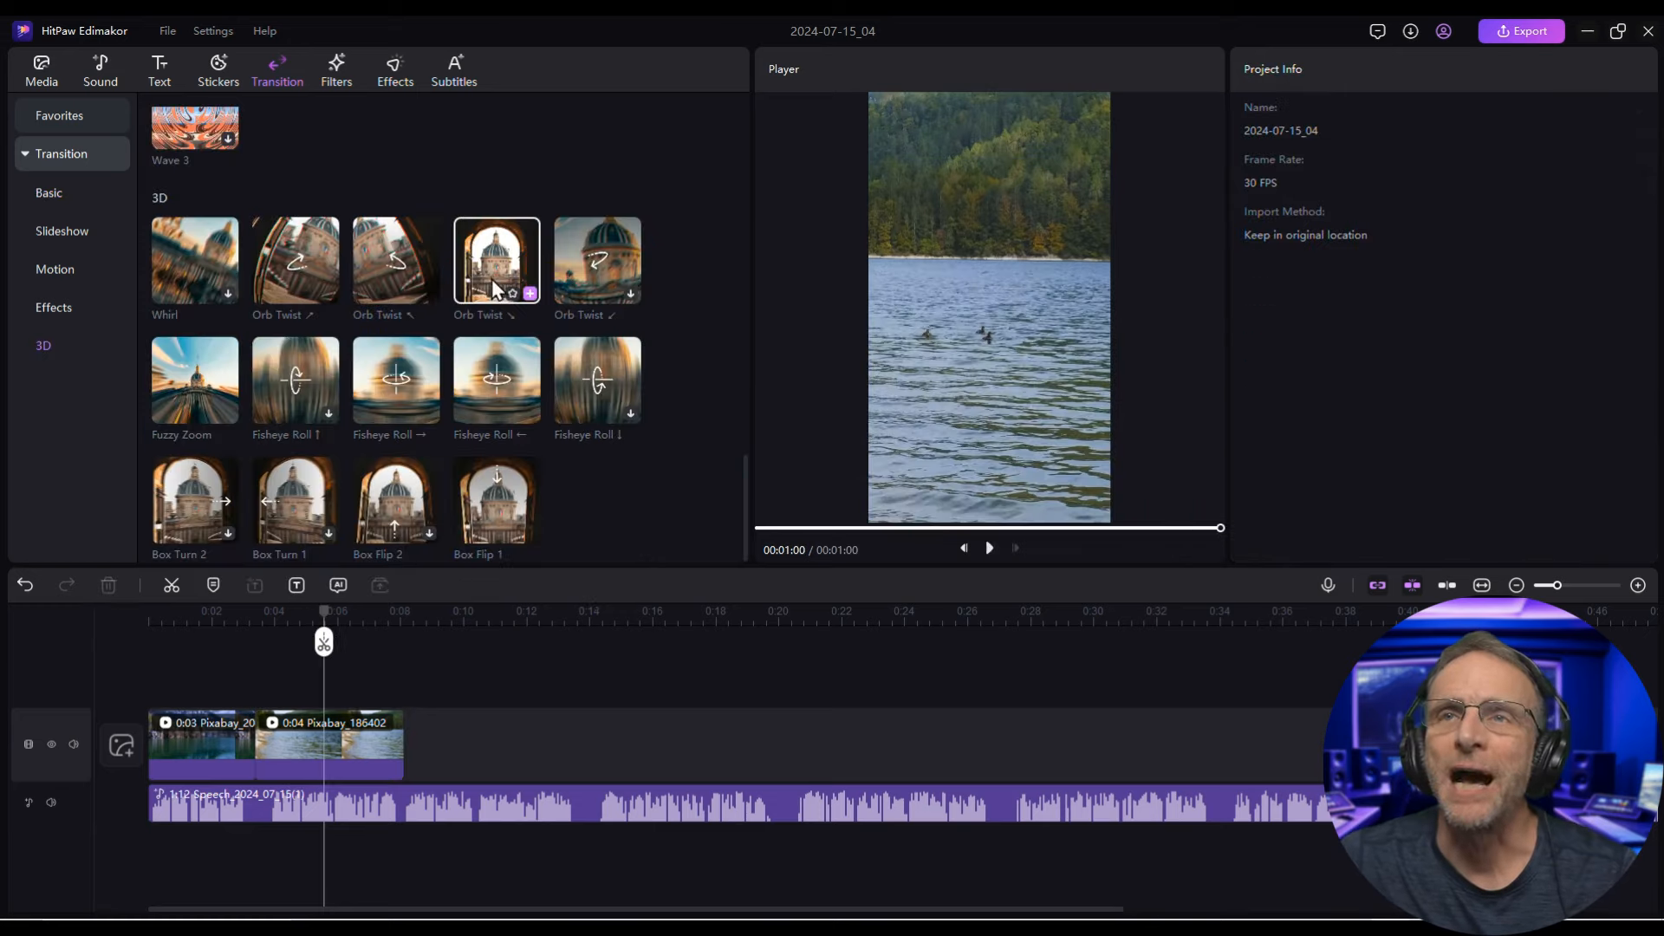
pyautogui.moveTo(481, 277)
pyautogui.mouseDown()
pyautogui.moveTo(312, 544)
pyautogui.moveTo(235, 736)
pyautogui.moveTo(271, 762)
pyautogui.mouseUp()
pyautogui.click(217, 652)
pyautogui.click(989, 546)
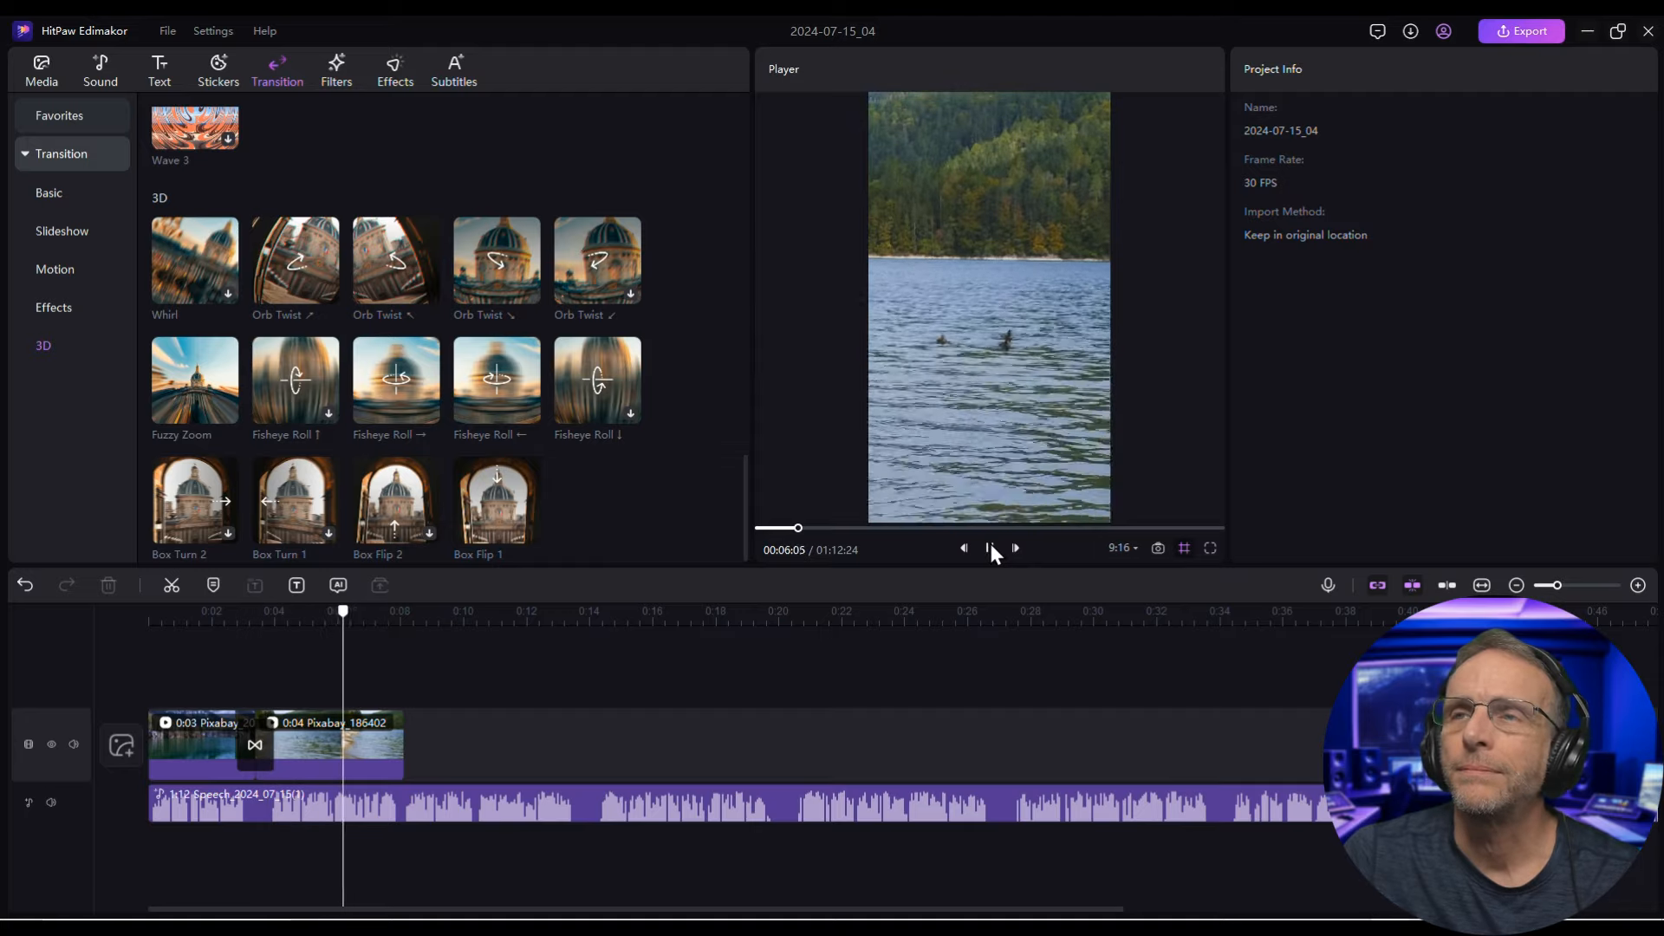
pyautogui.click(991, 546)
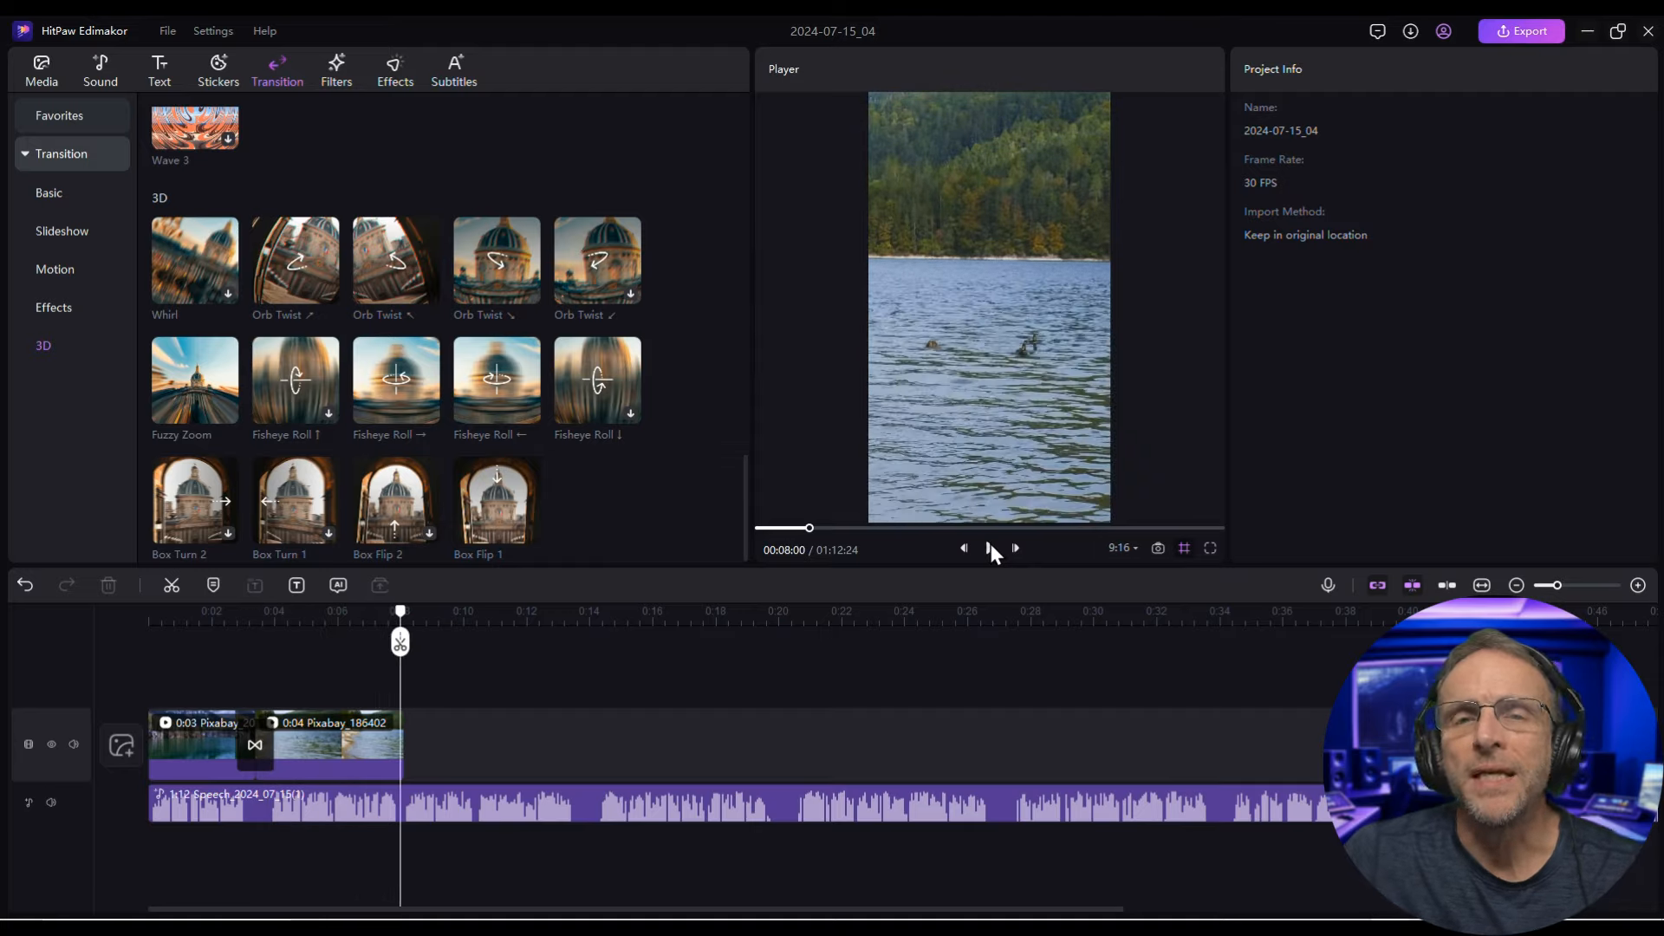
pyautogui.moveTo(400, 642); pyautogui.dragTo(75, 636)
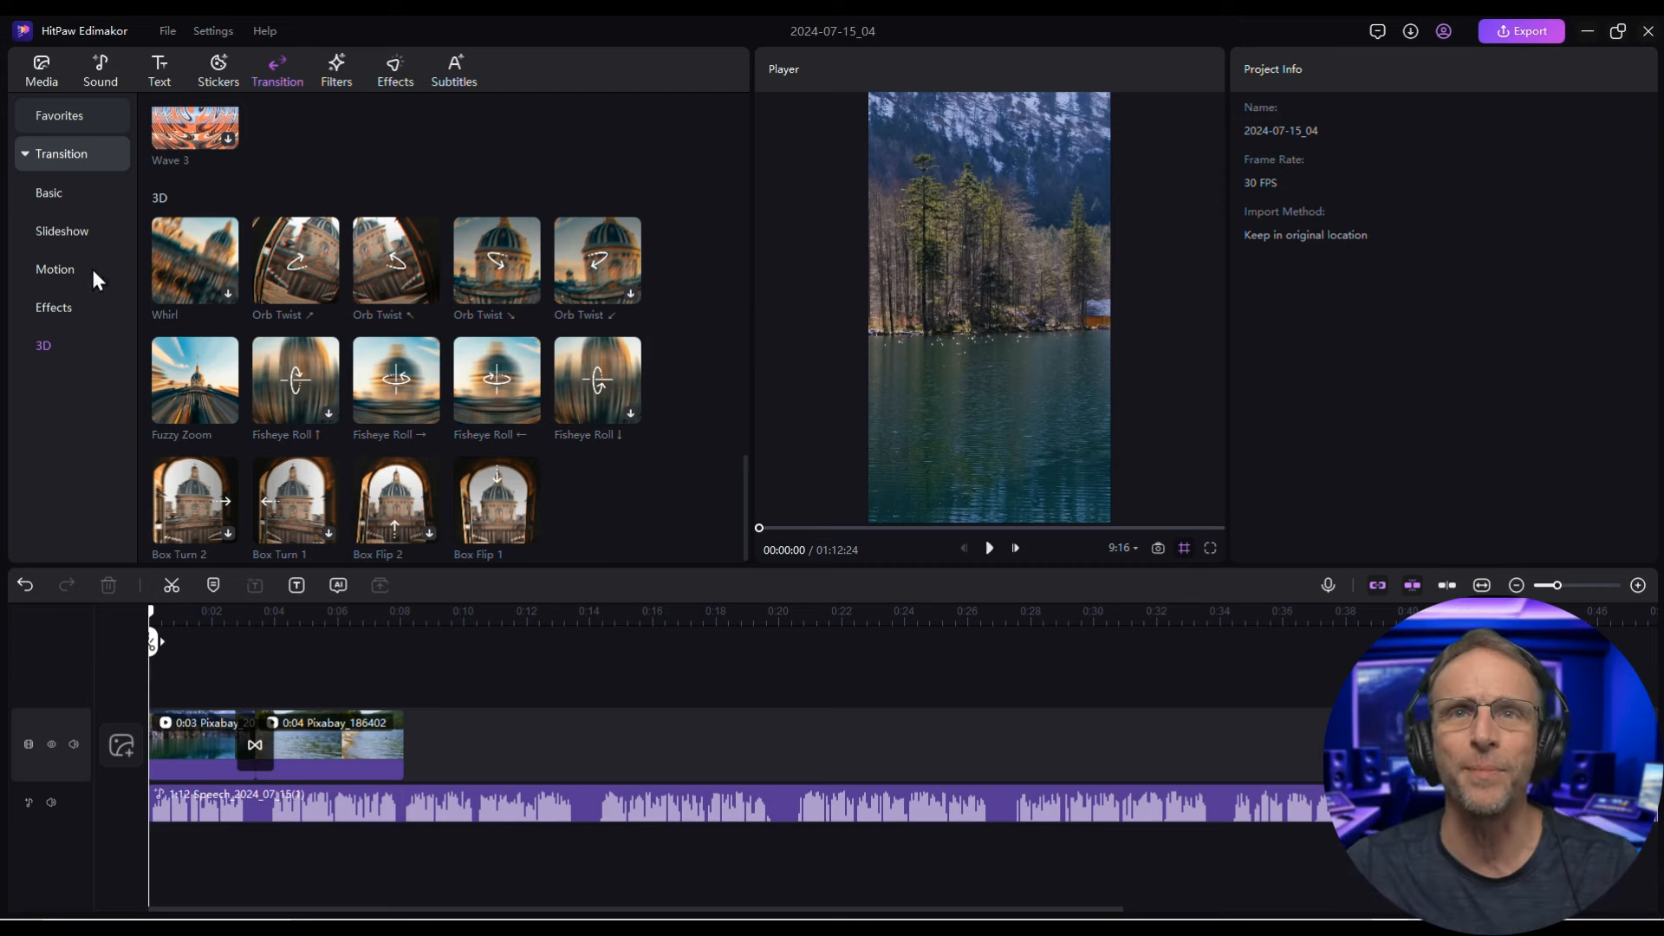
# Look through the Nature, Effects and Normal sound effects and preview the Stream sound
pyautogui.click(111, 79)
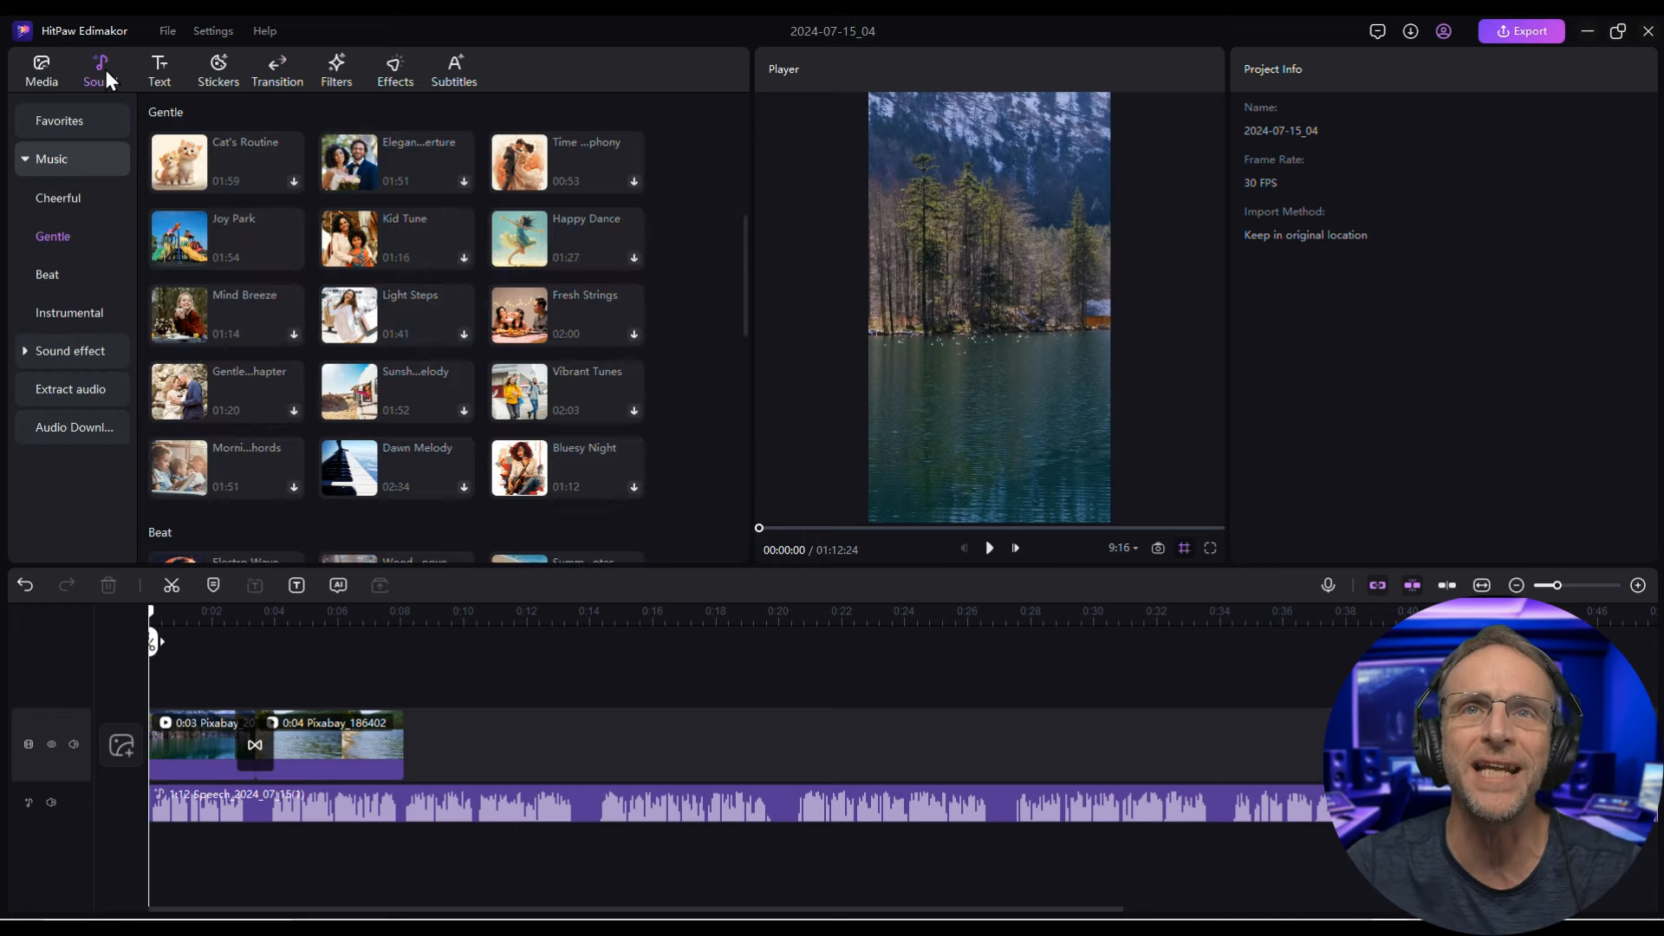
pyautogui.click(96, 352)
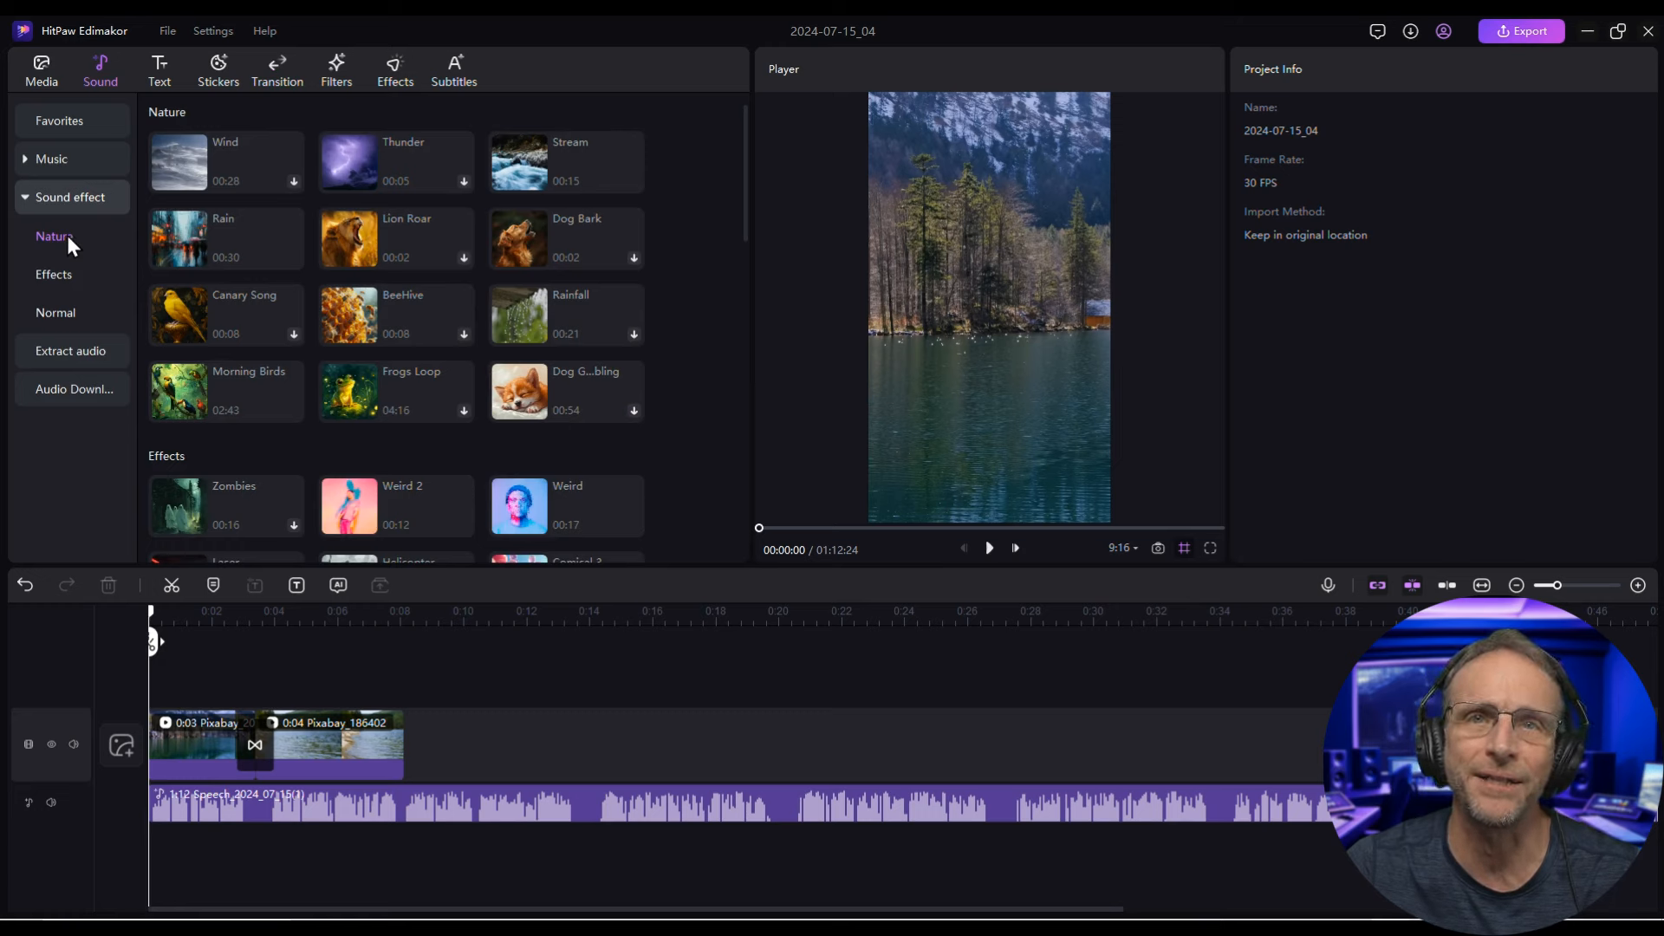
pyautogui.click(71, 279)
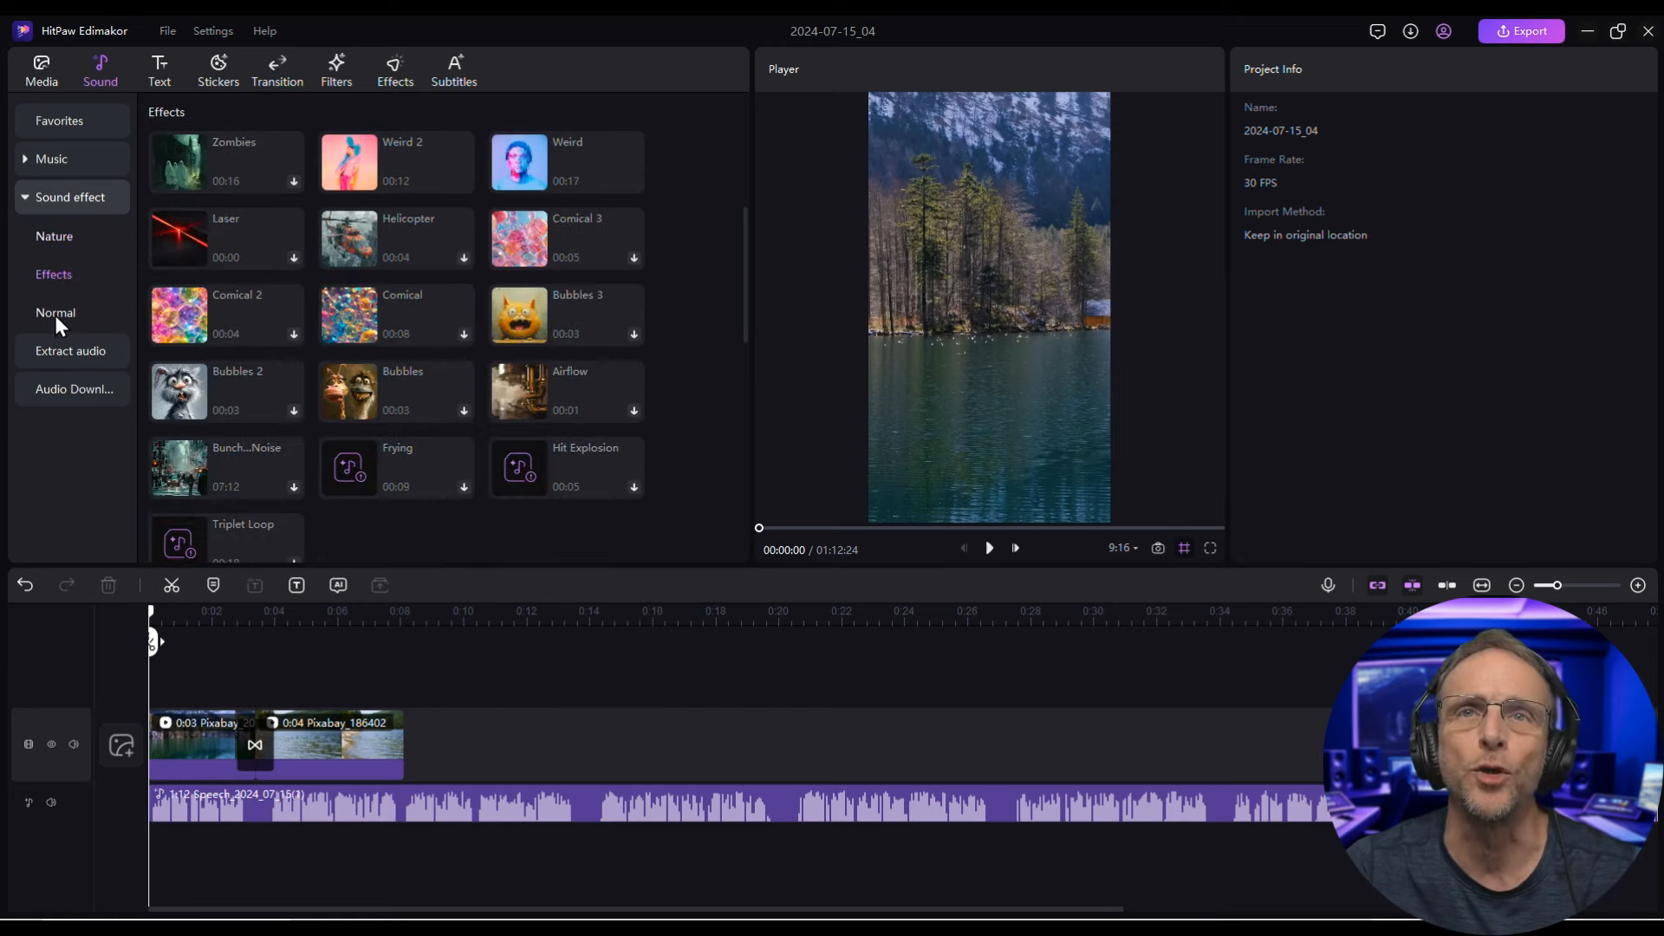
pyautogui.click(58, 318)
pyautogui.click(53, 243)
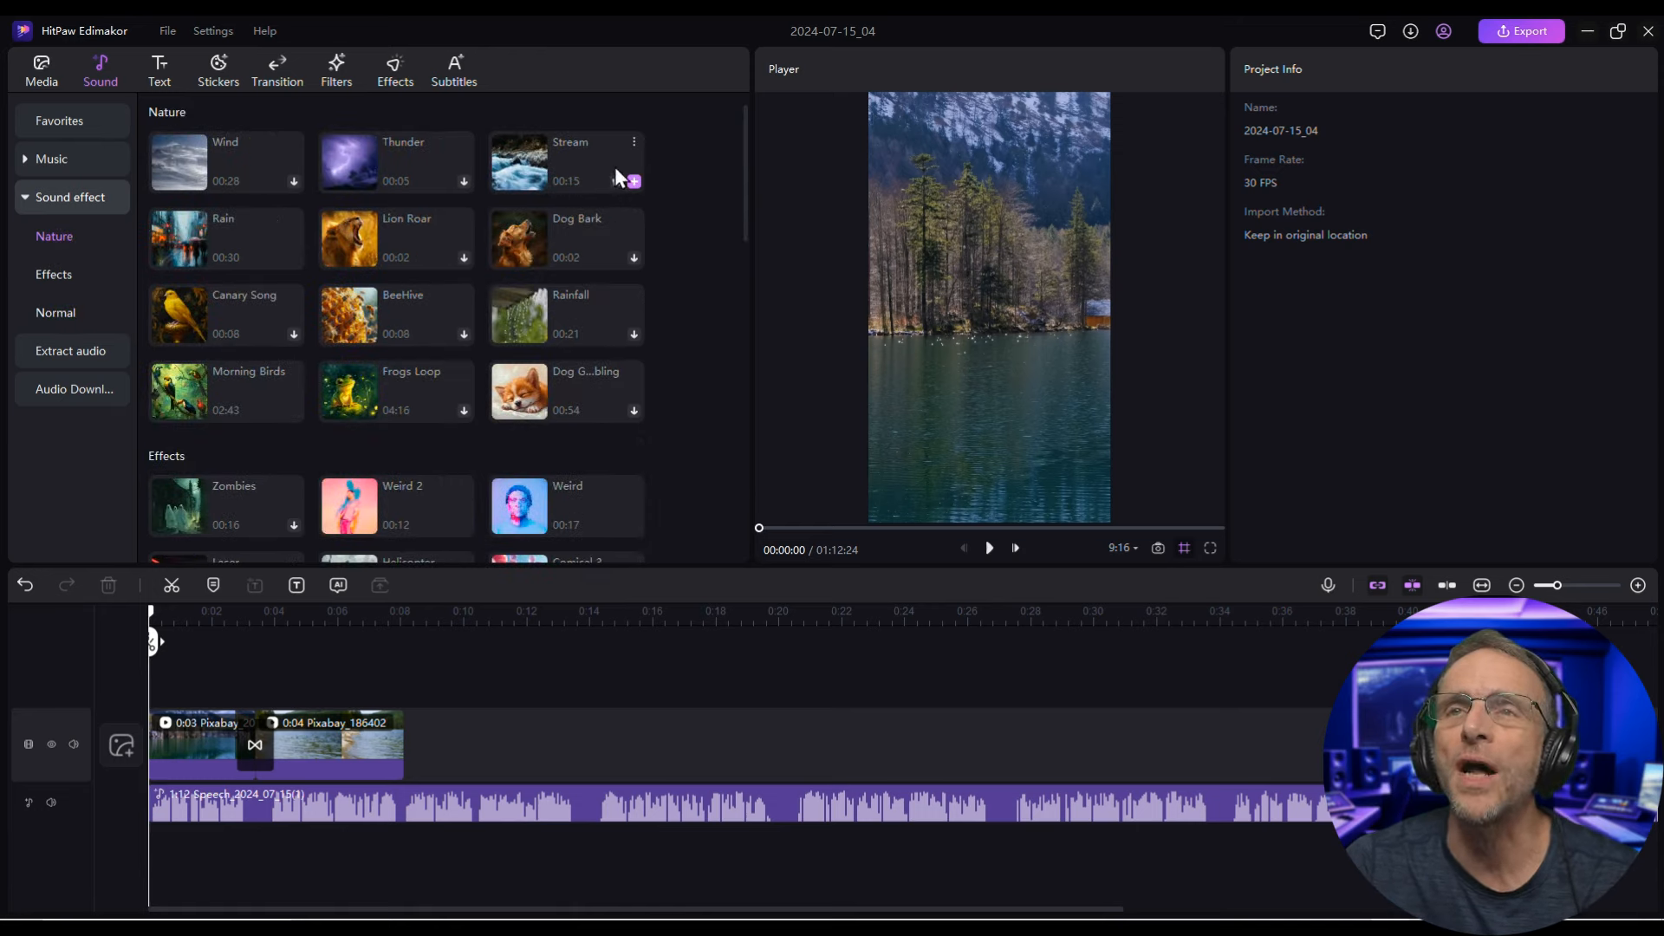
pyautogui.click(521, 163)
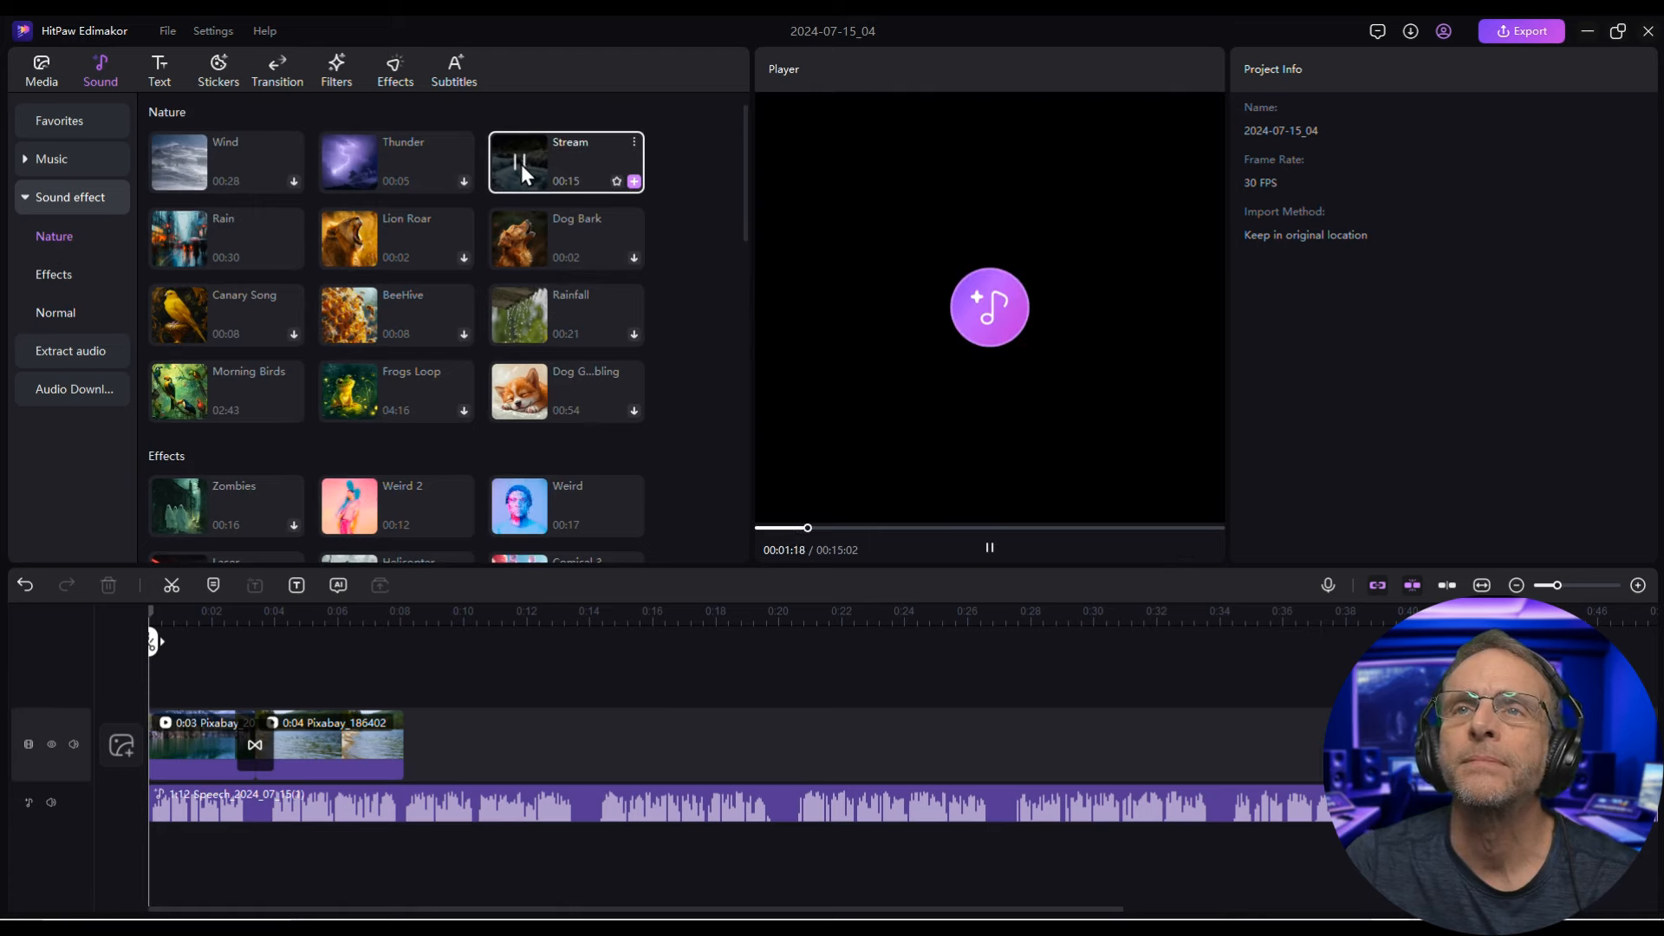
pyautogui.click(521, 165)
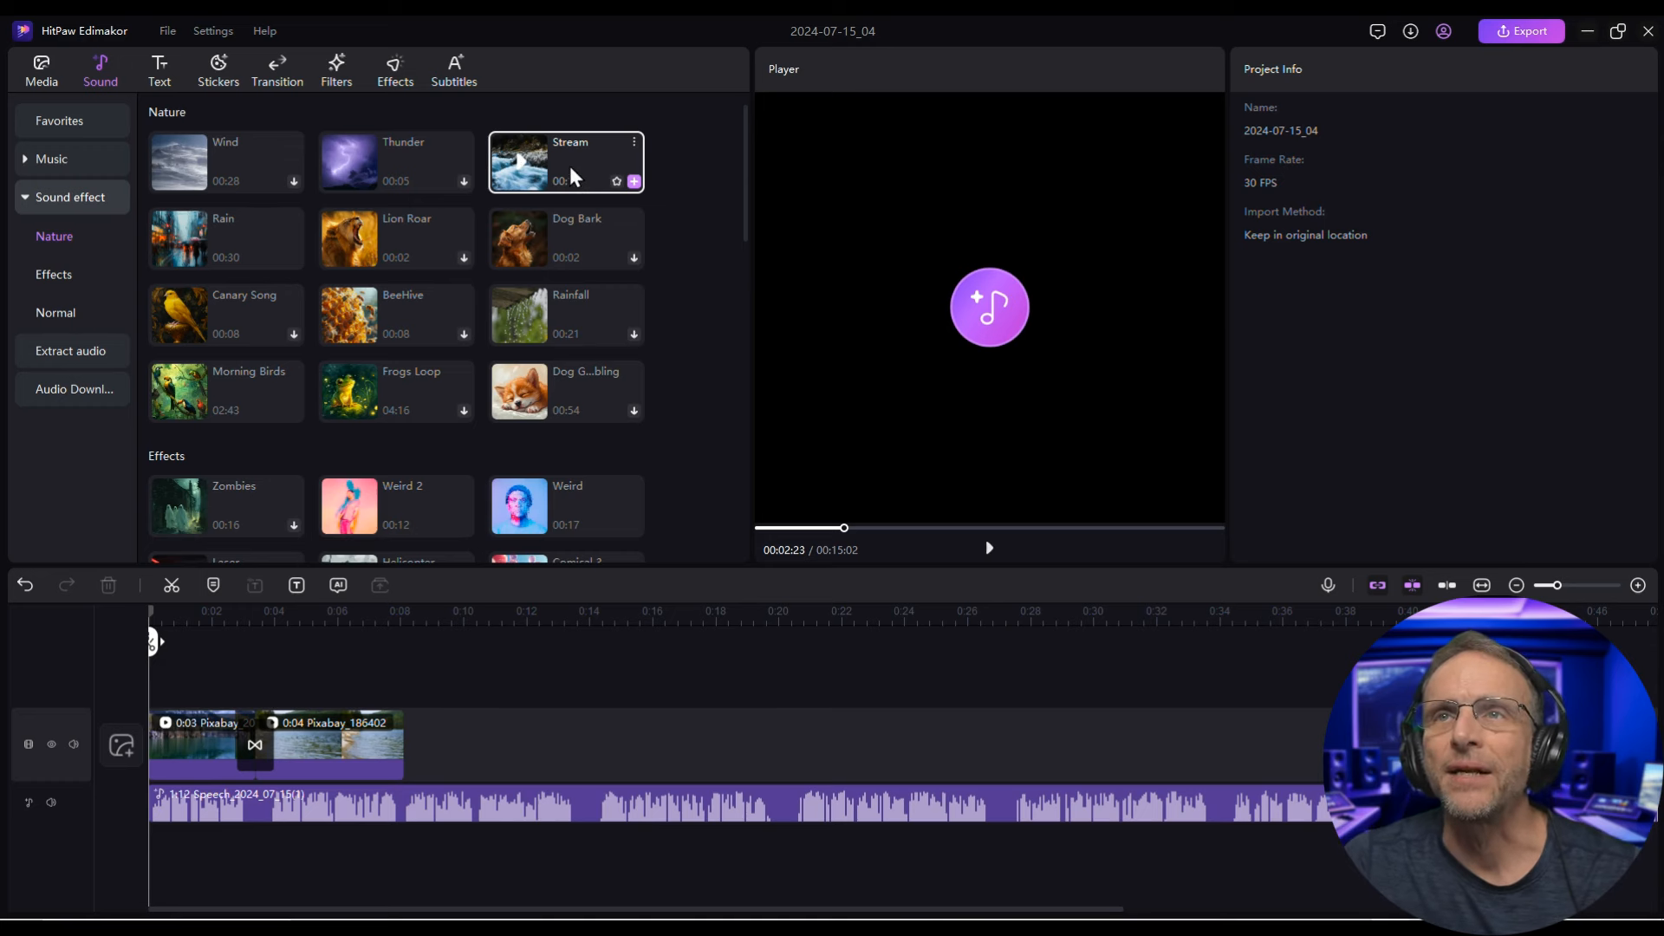
# Place the Stream sound at the start of a new audio track below the speech, lower its volume to 31% and play the mix
pyautogui.moveTo(572, 177); pyautogui.dragTo(161, 854)
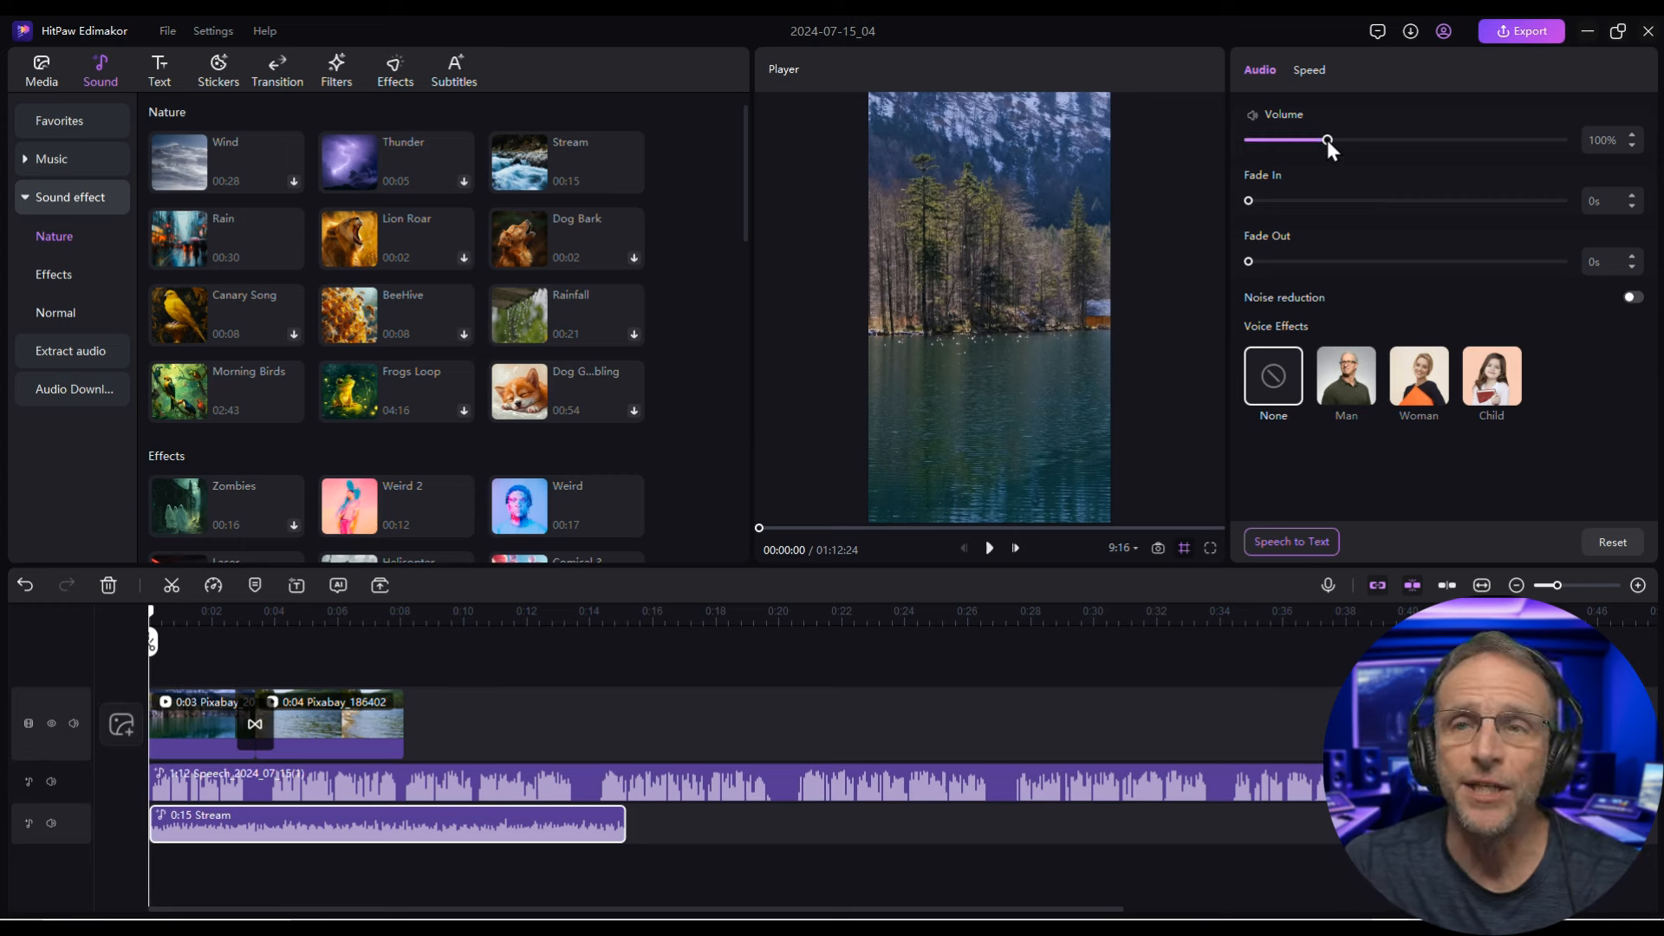
pyautogui.moveTo(1329, 138); pyautogui.dragTo(1273, 138)
pyautogui.click(988, 548)
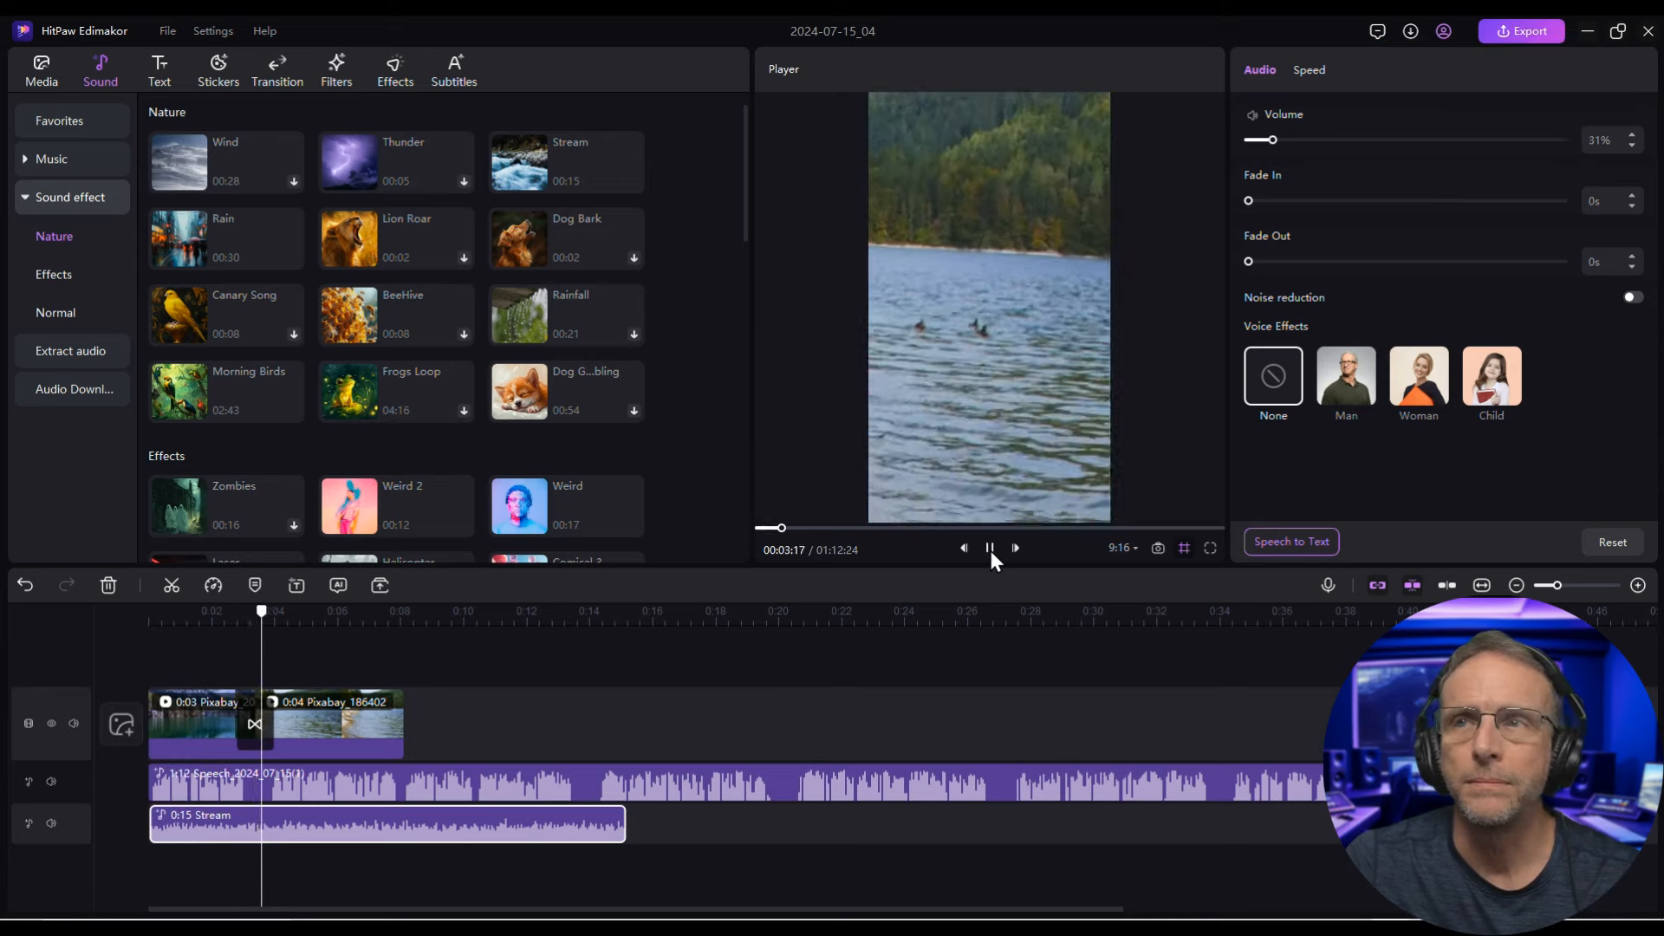
# Add the Morning Birds sound on a new audio track, starting at about 3 seconds where the two lake clips meet
pyautogui.moveTo(293, 614); pyautogui.dragTo(256, 612)
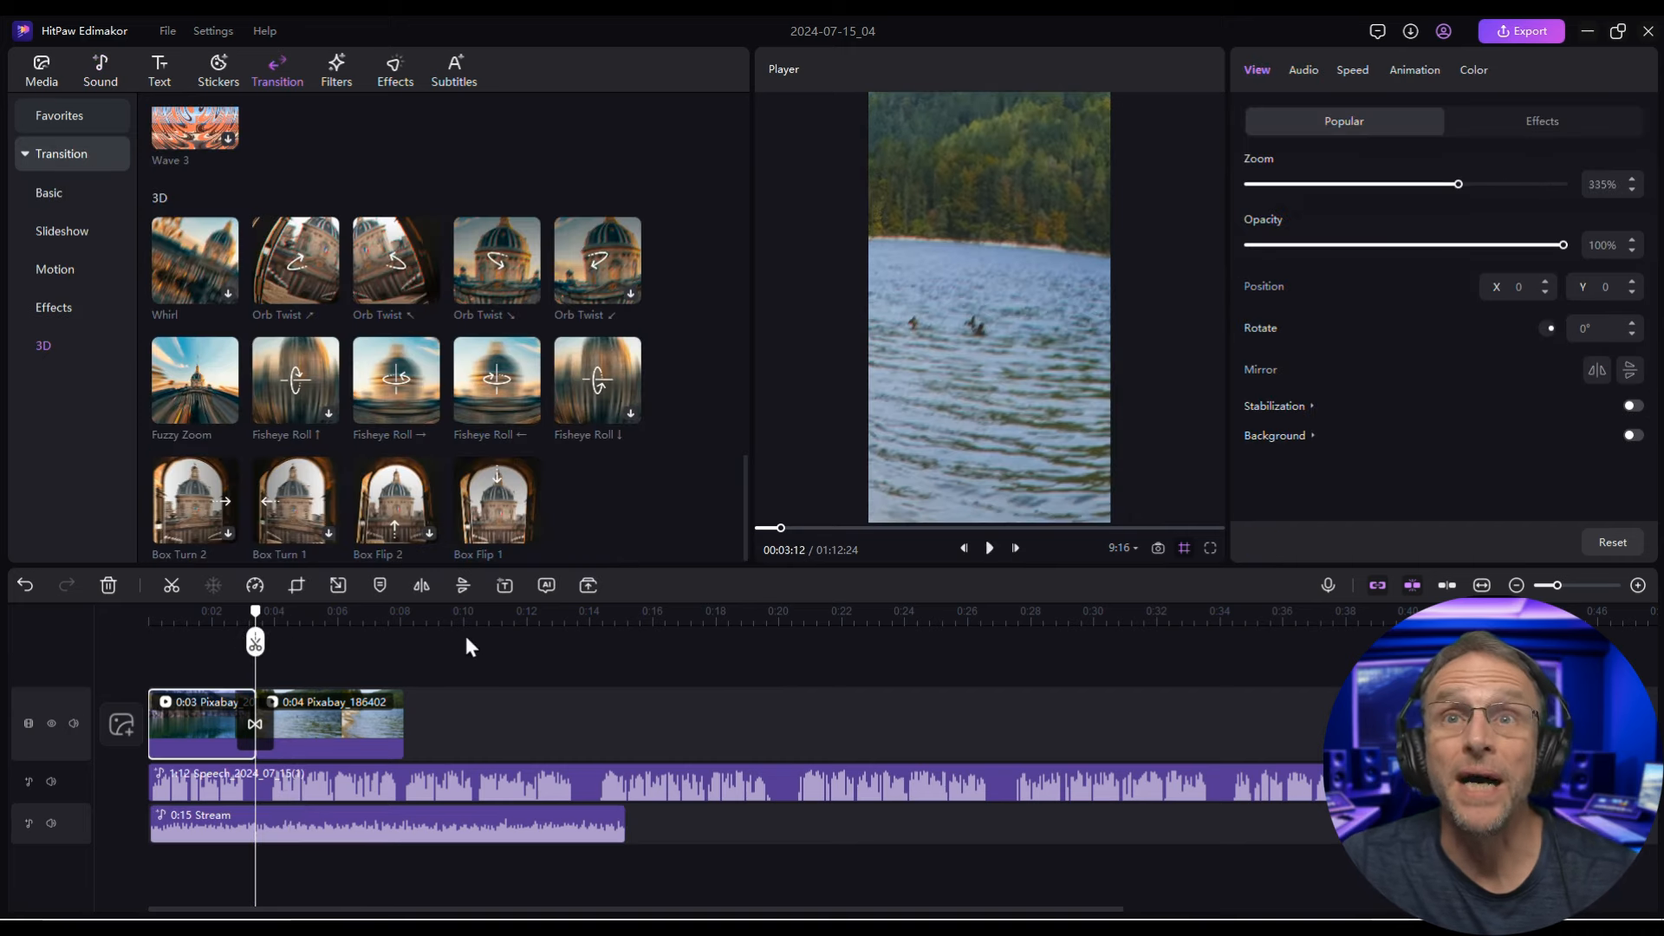
pyautogui.click(101, 78)
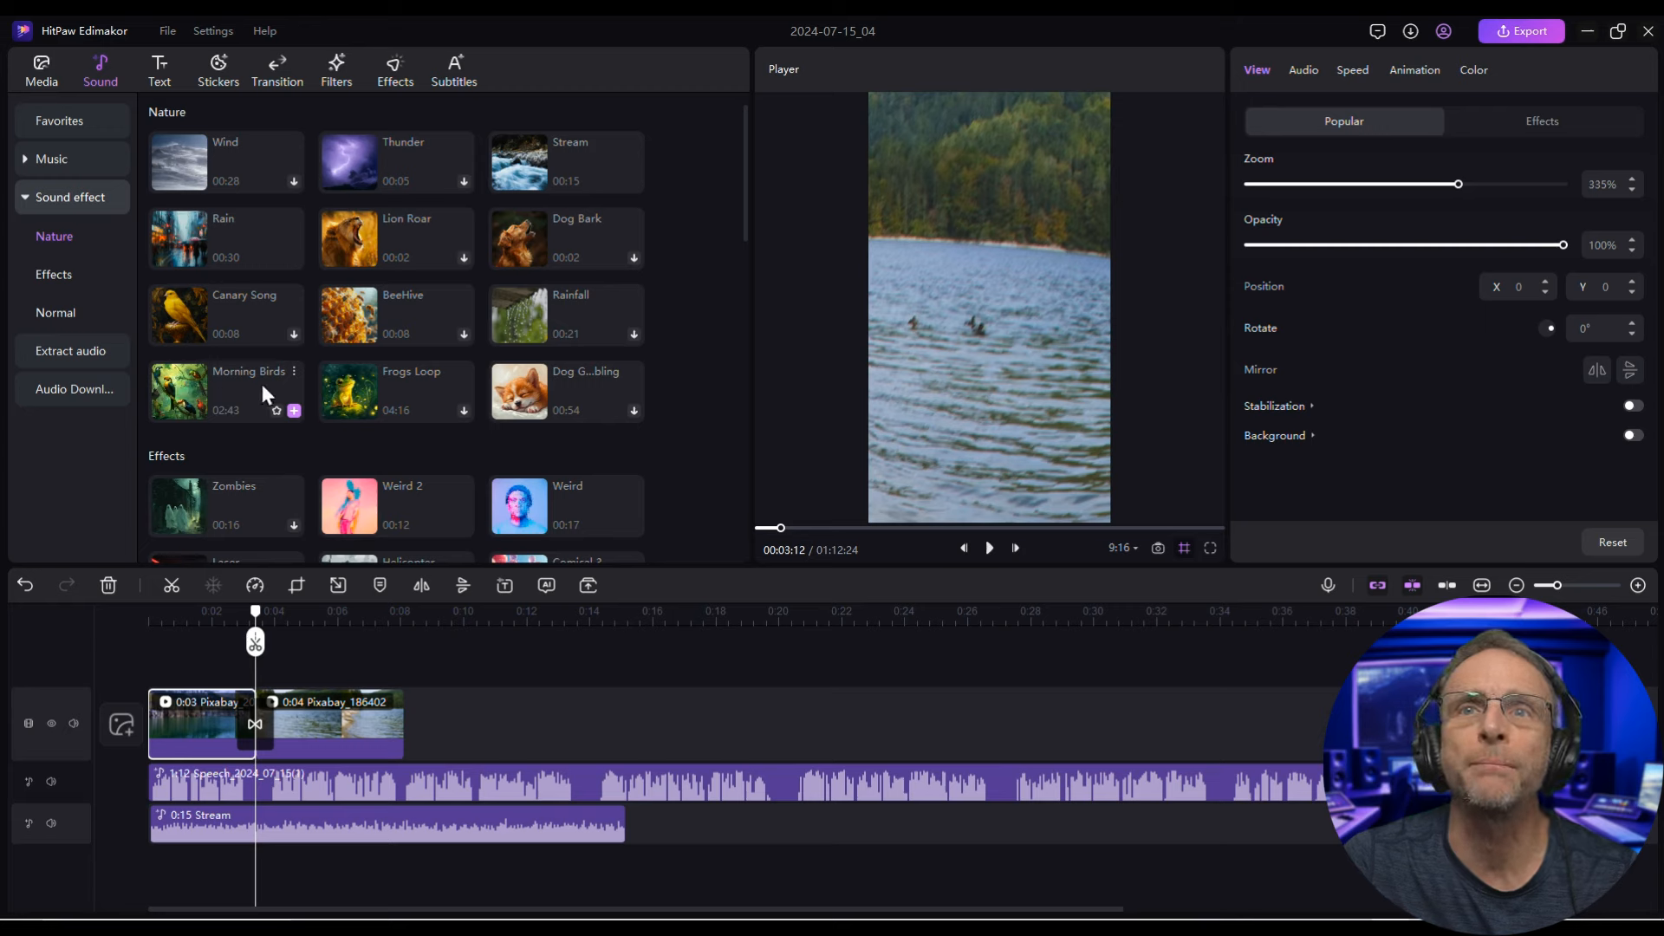
pyautogui.moveTo(241, 378); pyautogui.dragTo(254, 867)
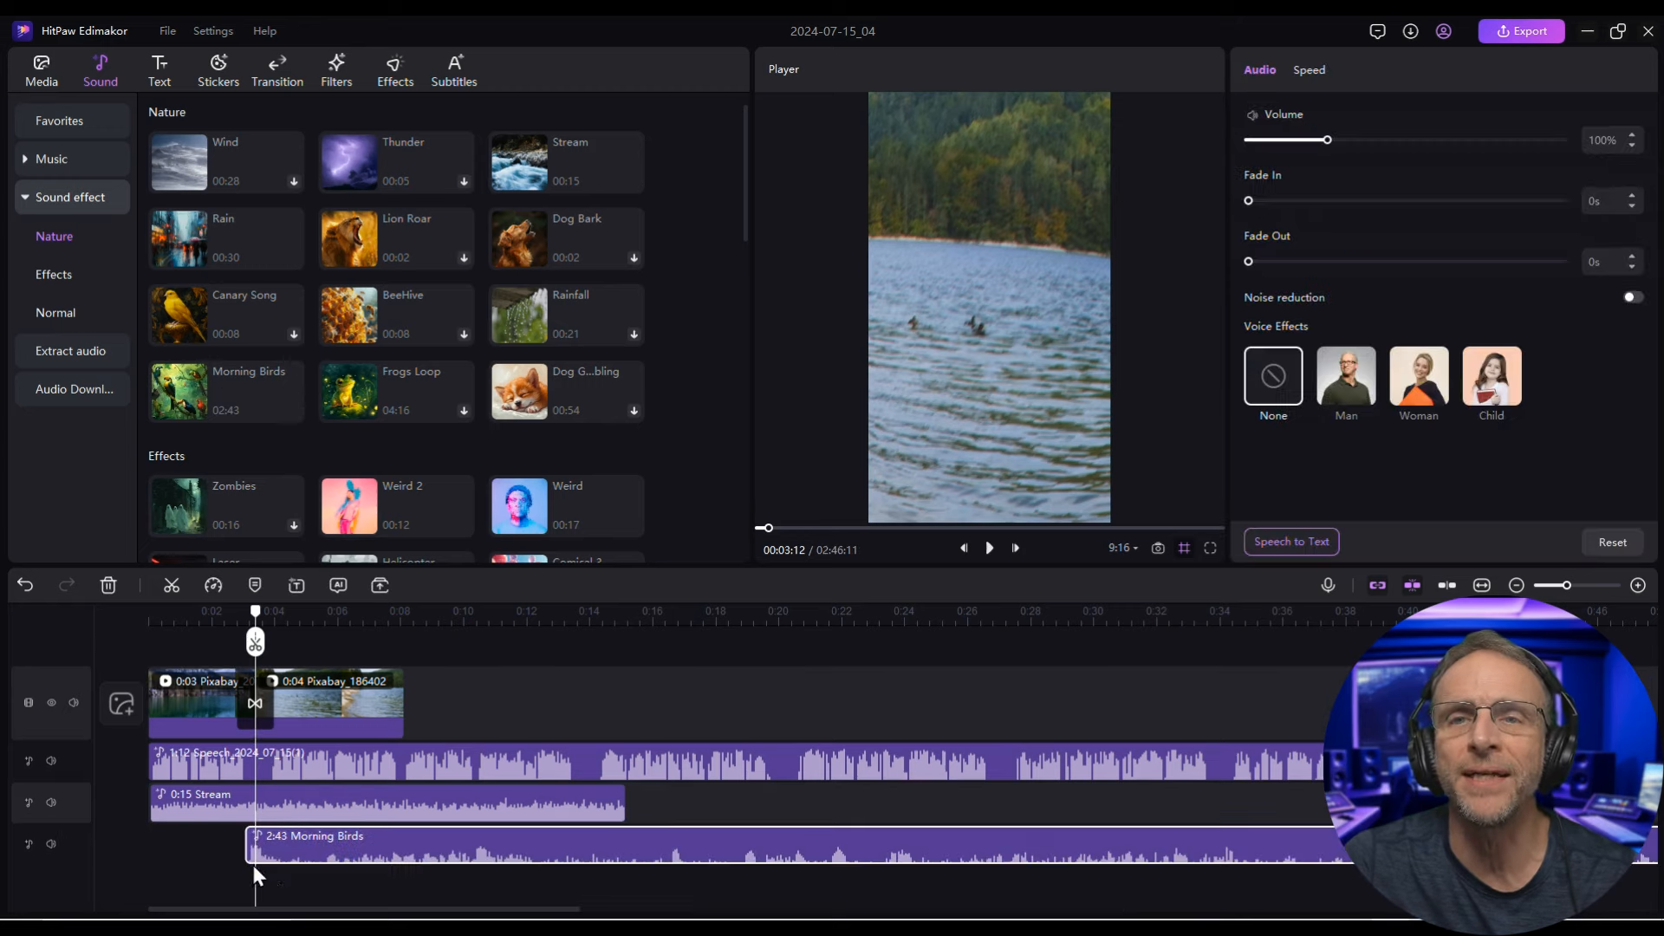
# Shorten the Morning Birds sound from its end to about 1:27
pyautogui.scroll(-3, 532, 862)
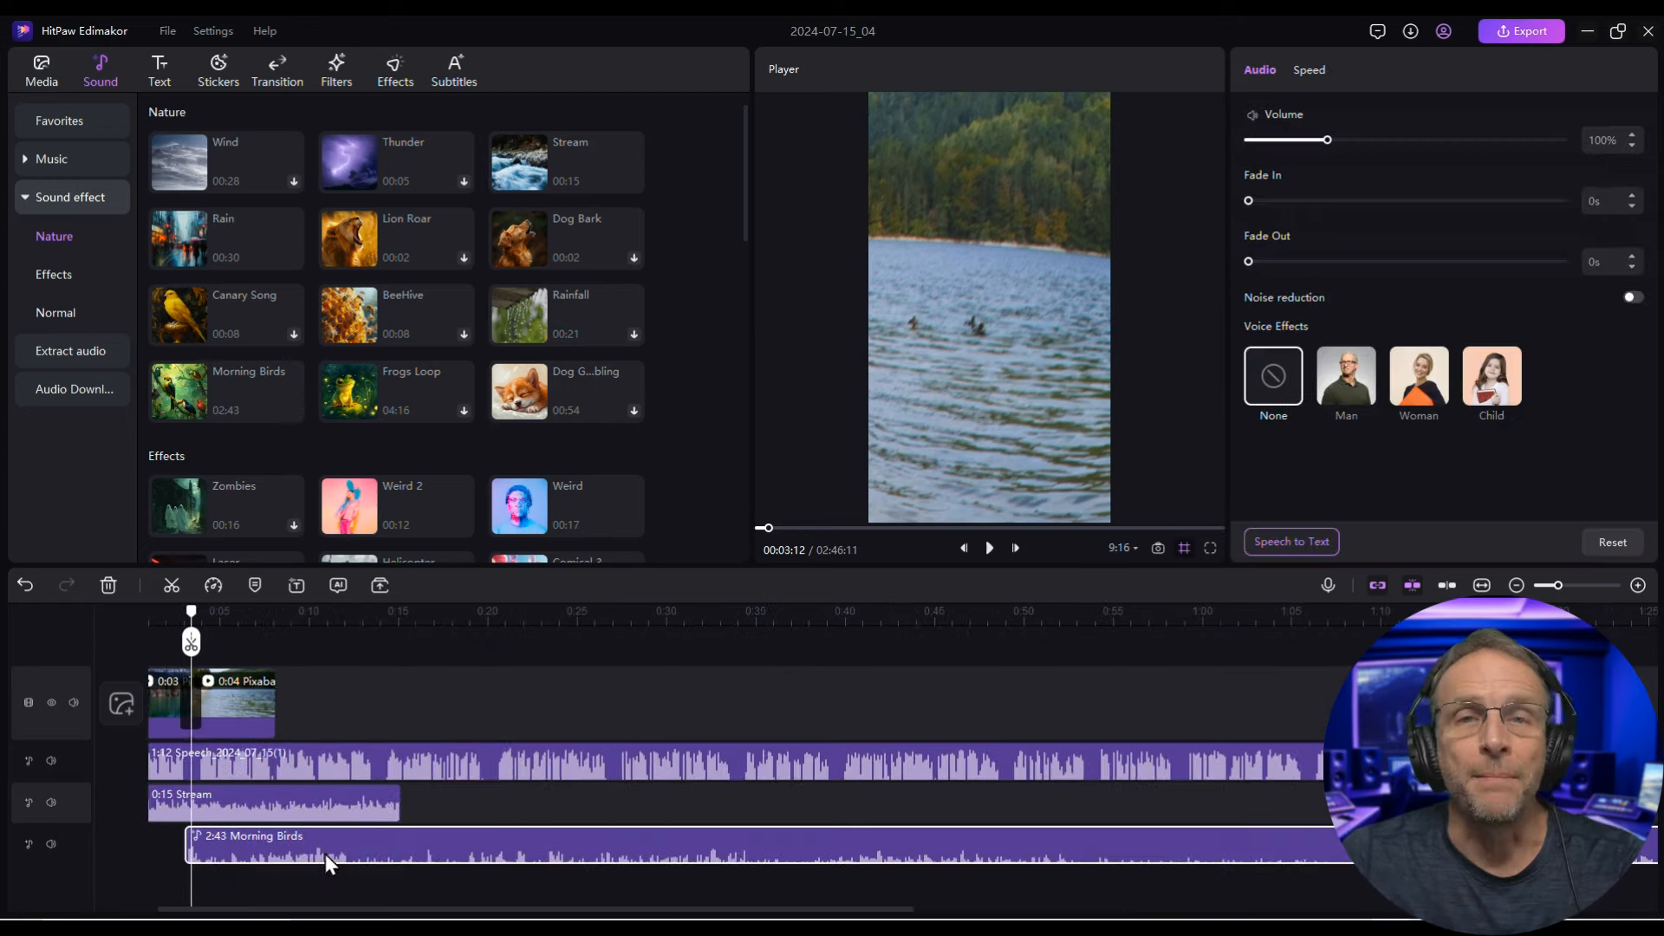
pyautogui.scroll(-2, 319, 860)
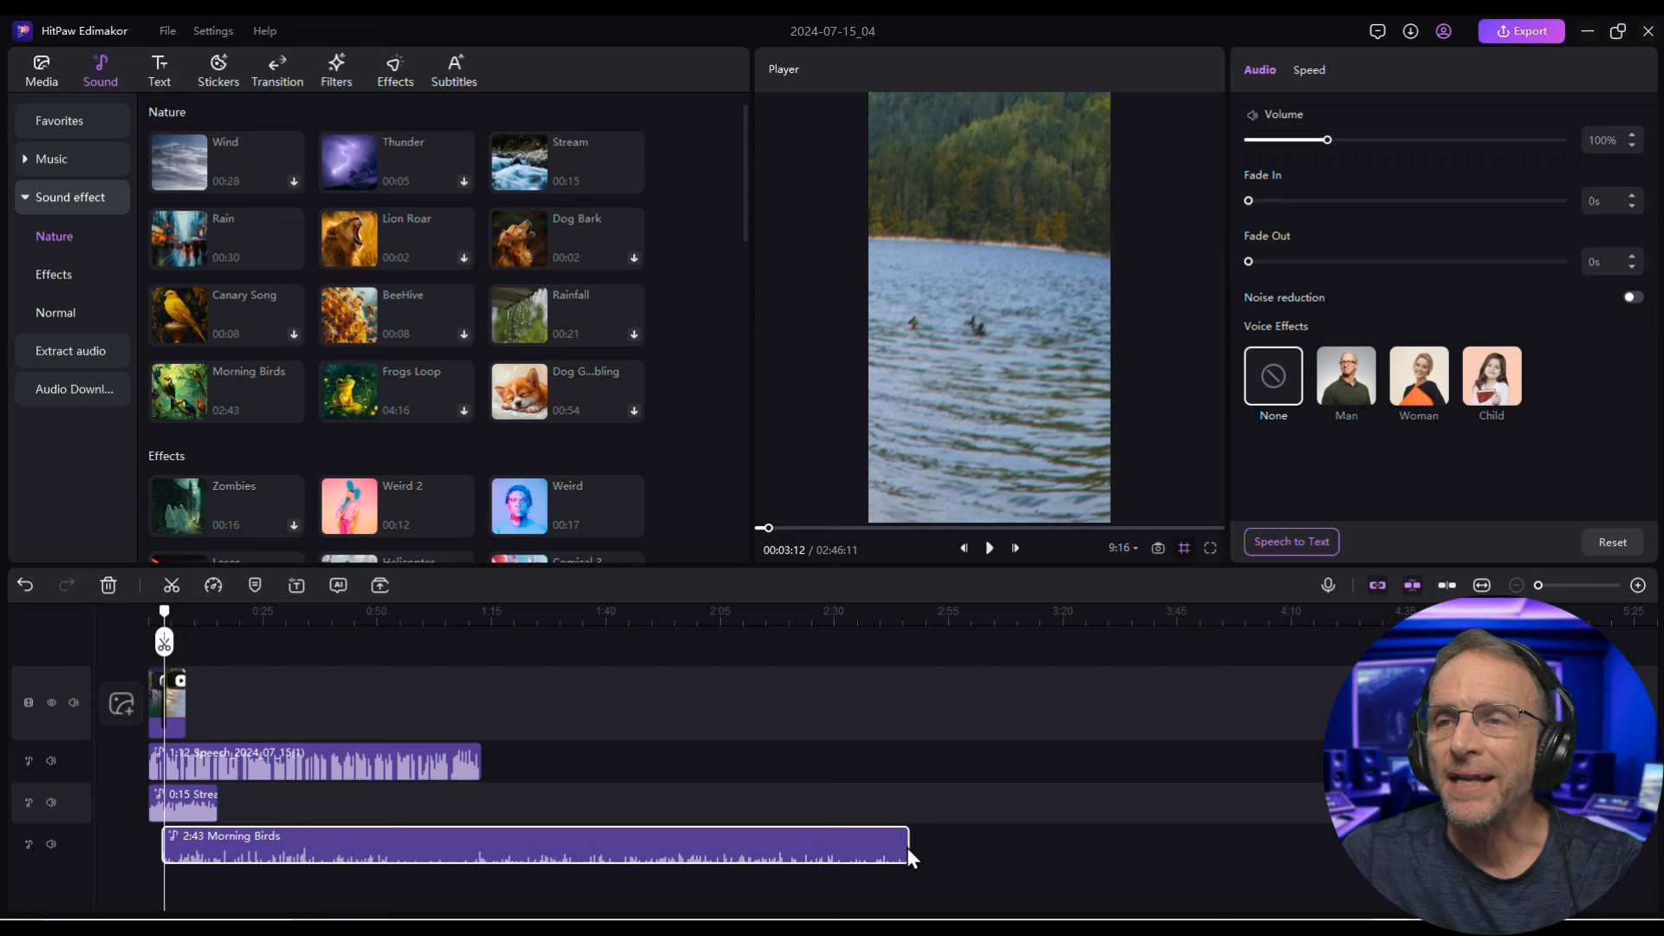
pyautogui.moveTo(908, 848); pyautogui.dragTo(560, 854)
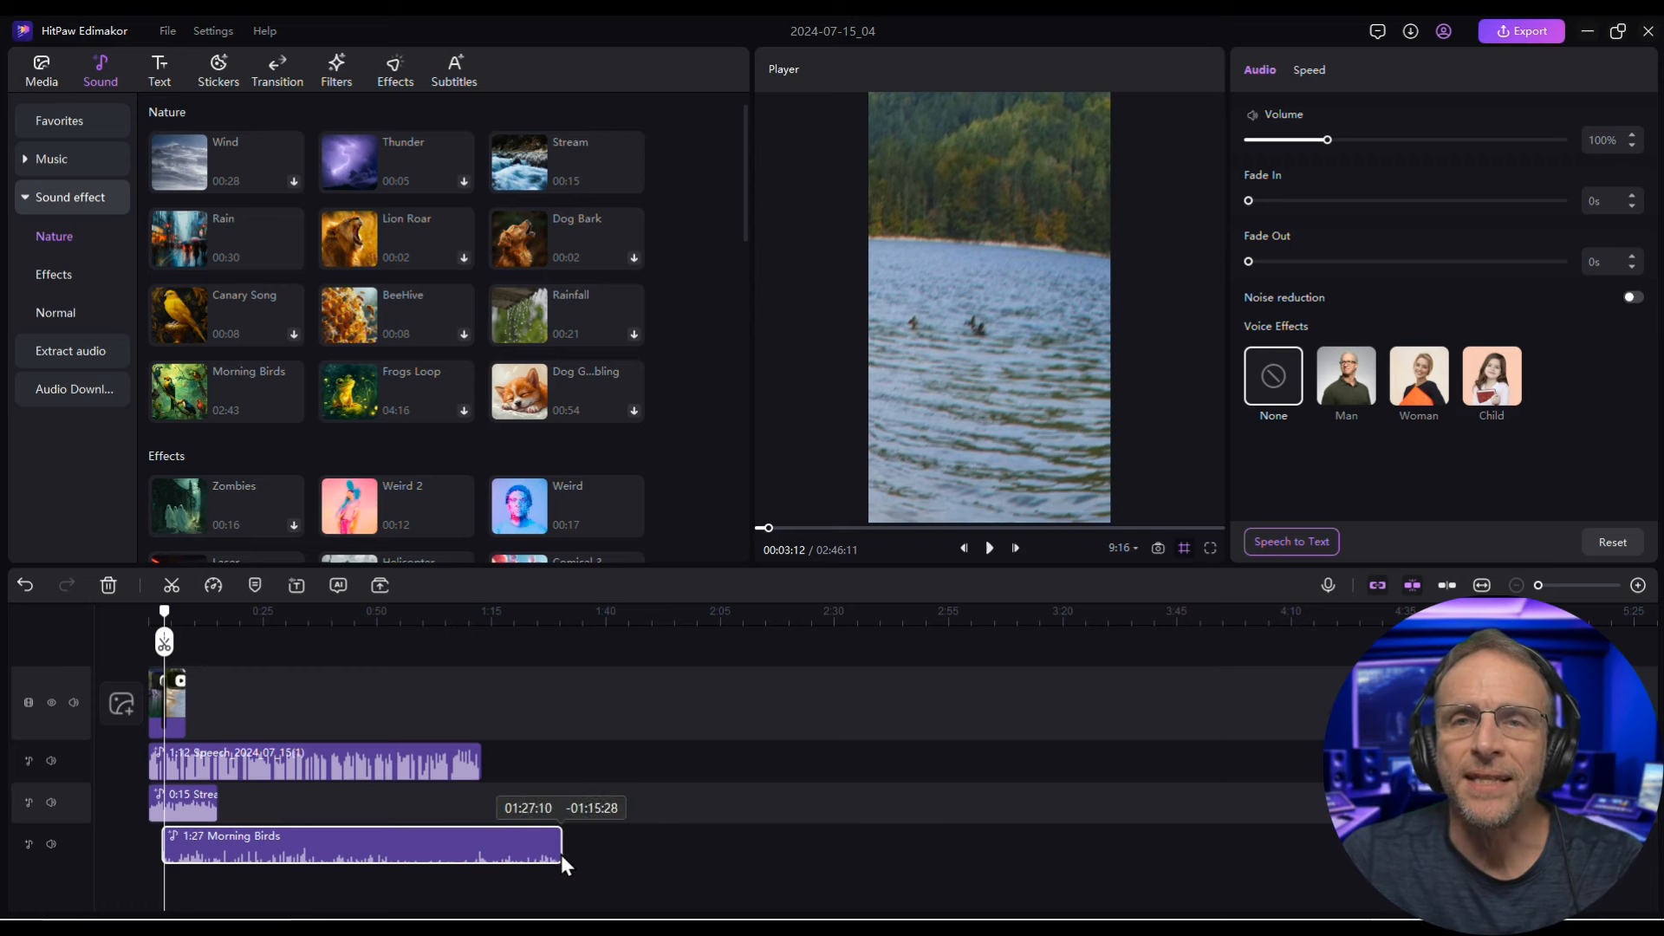
# Split the Morning Birds sound at 00:15:04, where the Stream sound ends, and delete the part after the cut
pyautogui.moveTo(163, 633); pyautogui.dragTo(218, 640)
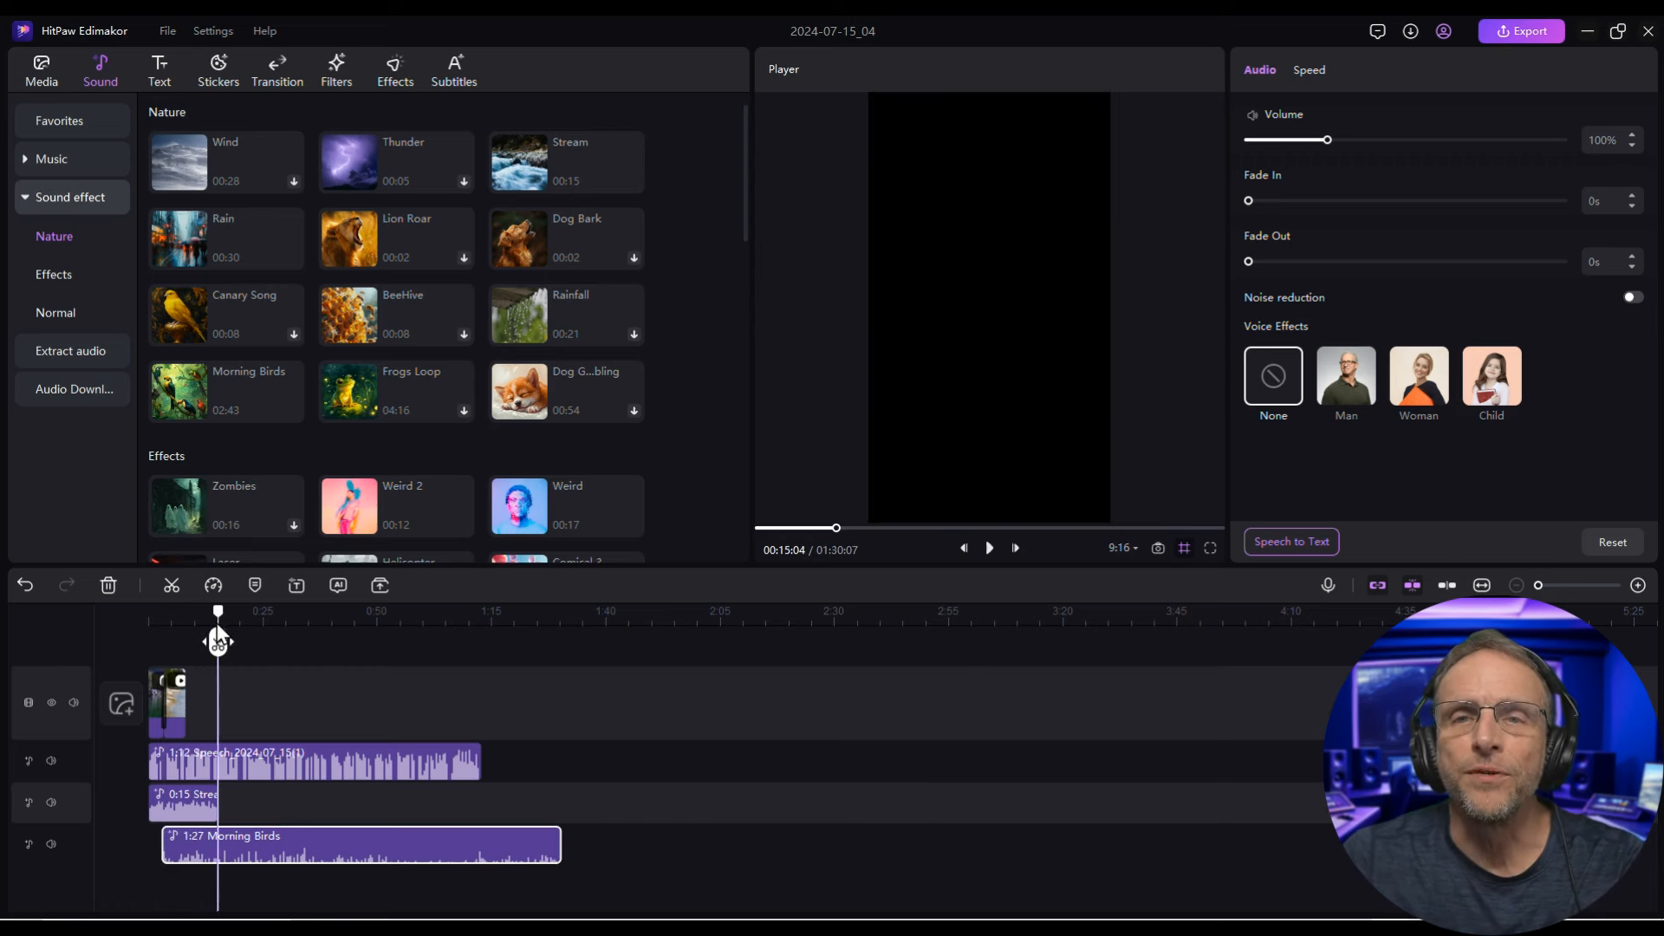
pyautogui.click(218, 642)
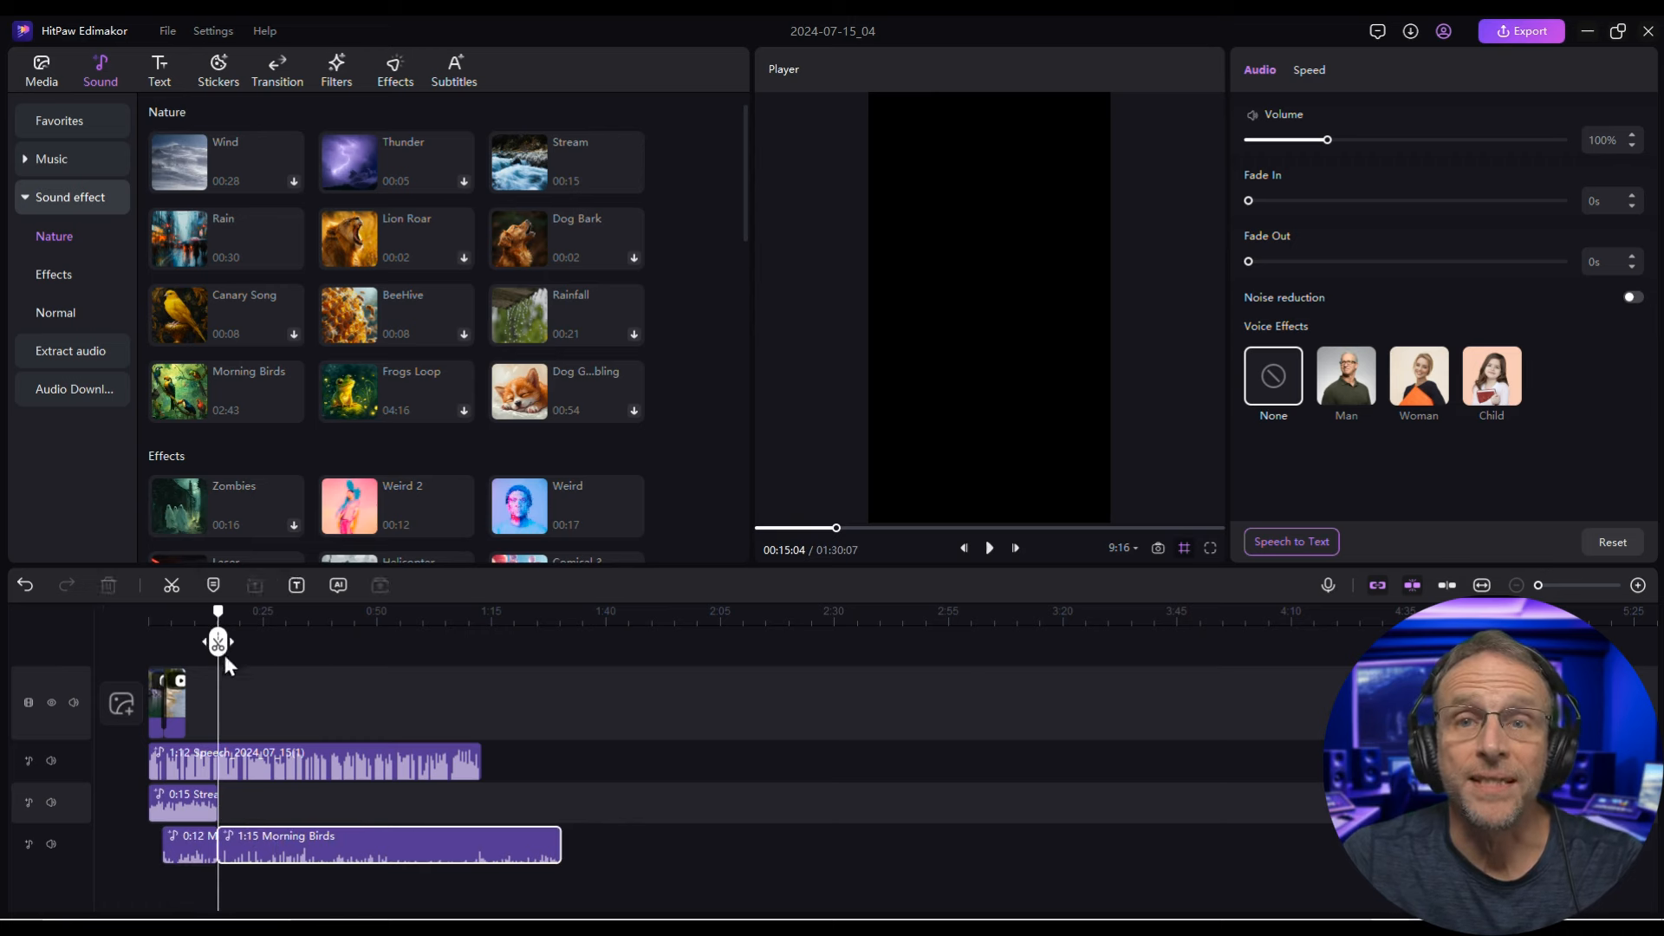
pyautogui.press('Delete')
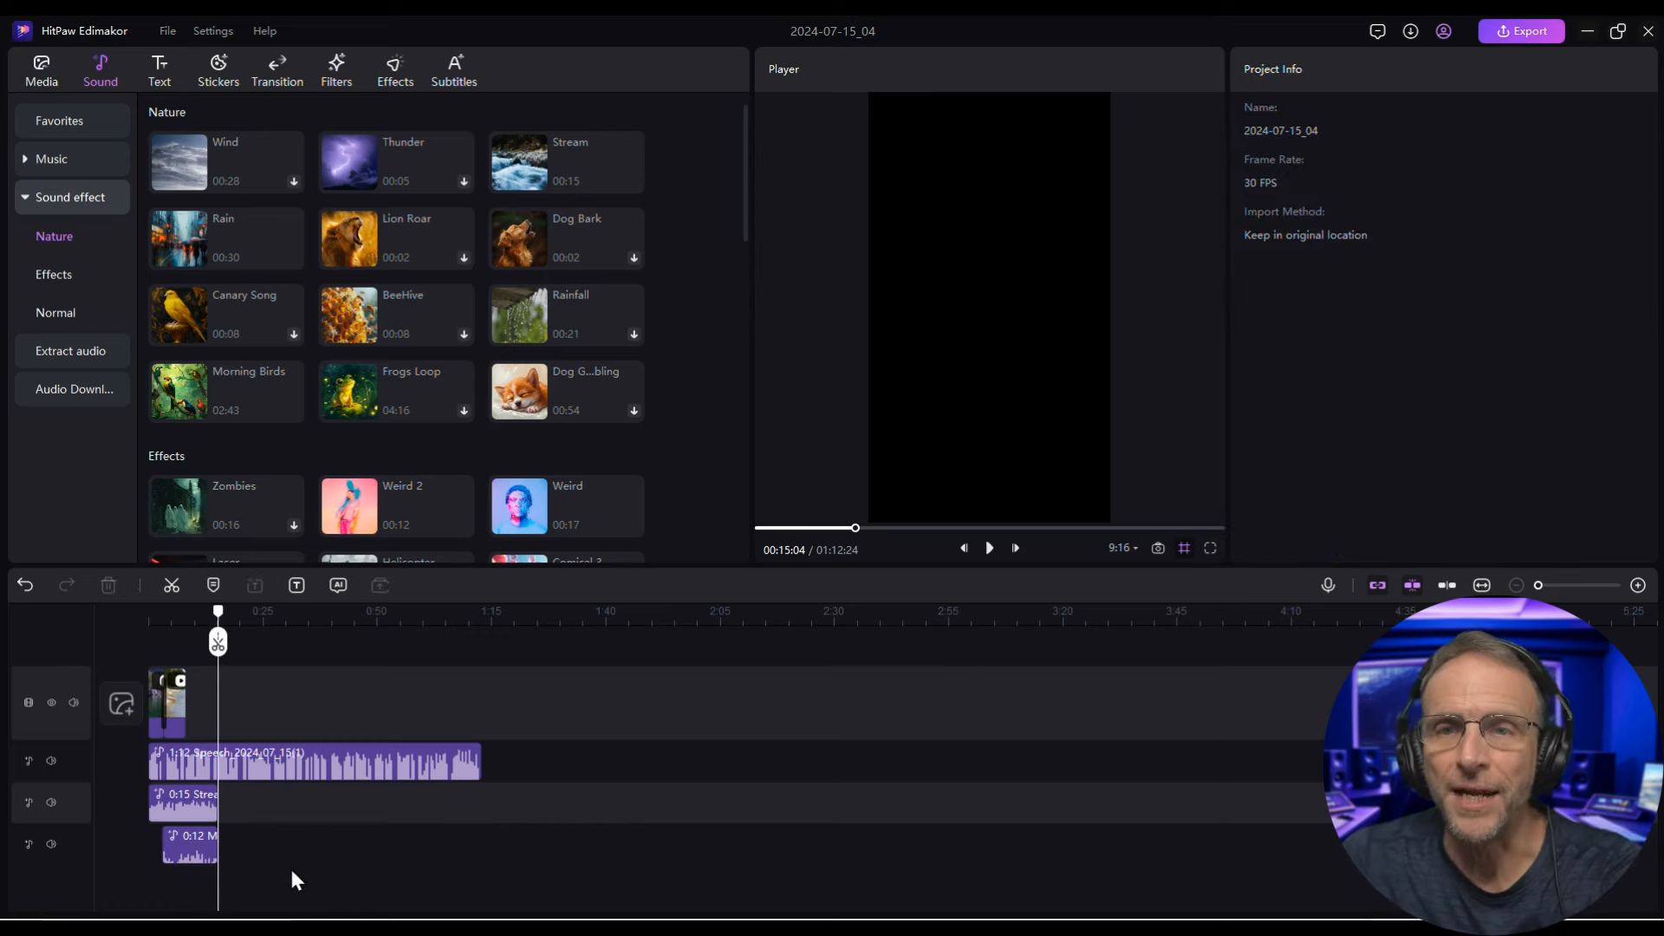
pyautogui.click(192, 854)
pyautogui.moveTo(218, 846)
pyautogui.mouseDown()
pyautogui.moveTo(499, 862)
pyautogui.moveTo(220, 846)
pyautogui.mouseUp()
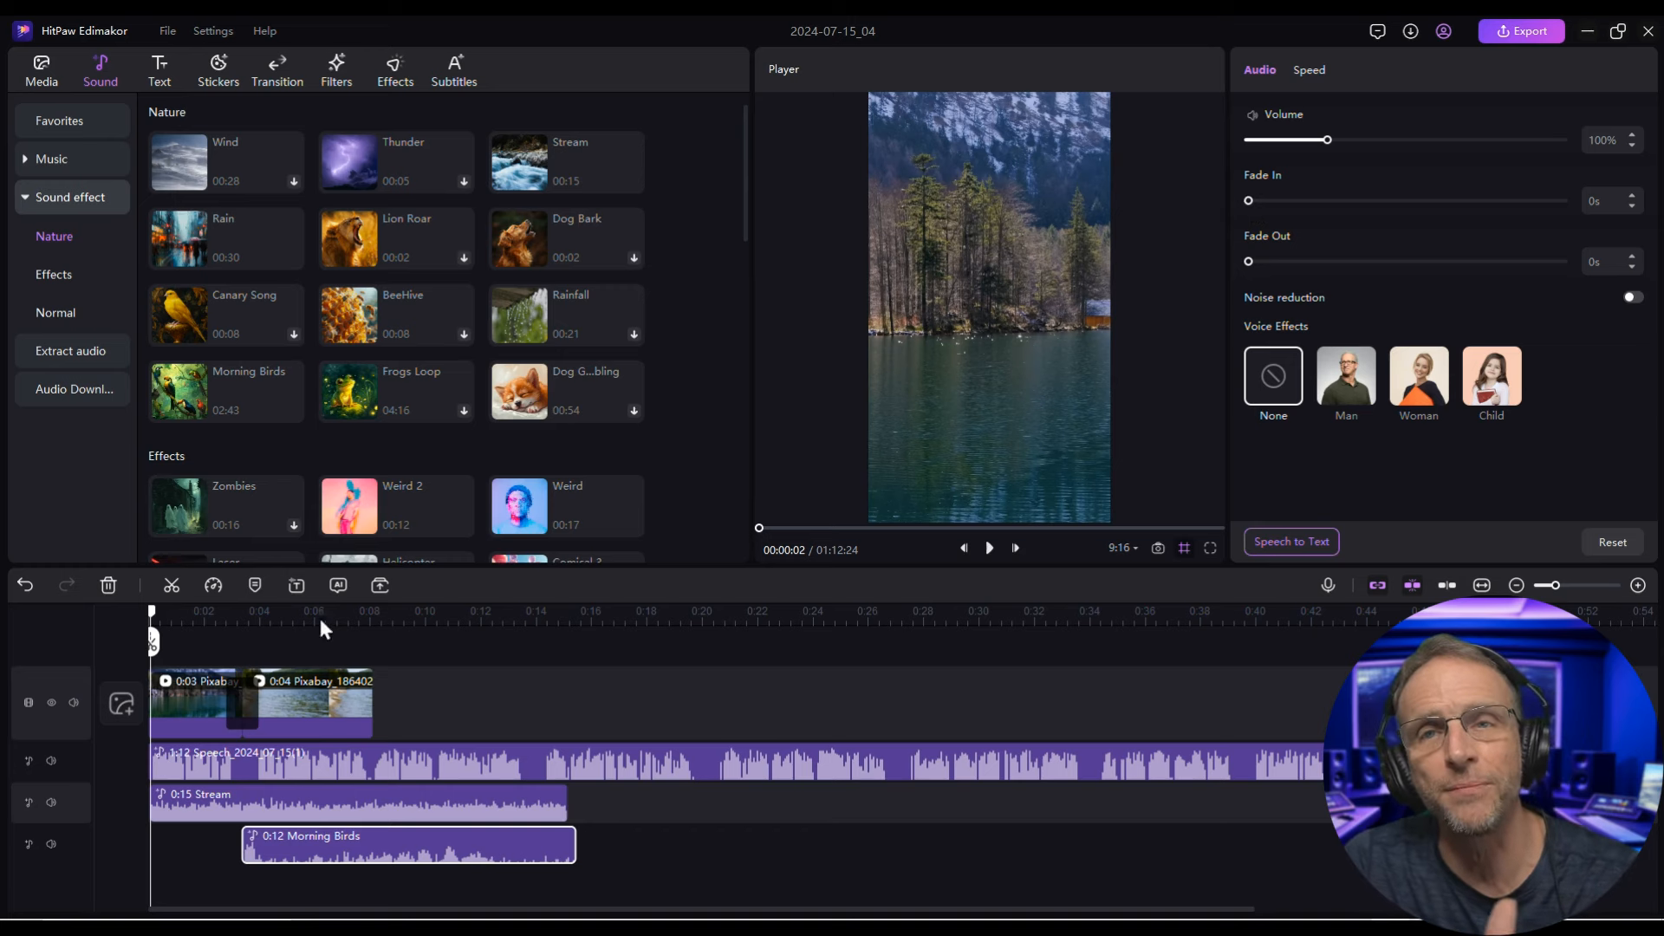
# Set a fade-in of 1.1 seconds on the Morning Birds sound
pyautogui.click(202, 710)
pyautogui.click(302, 640)
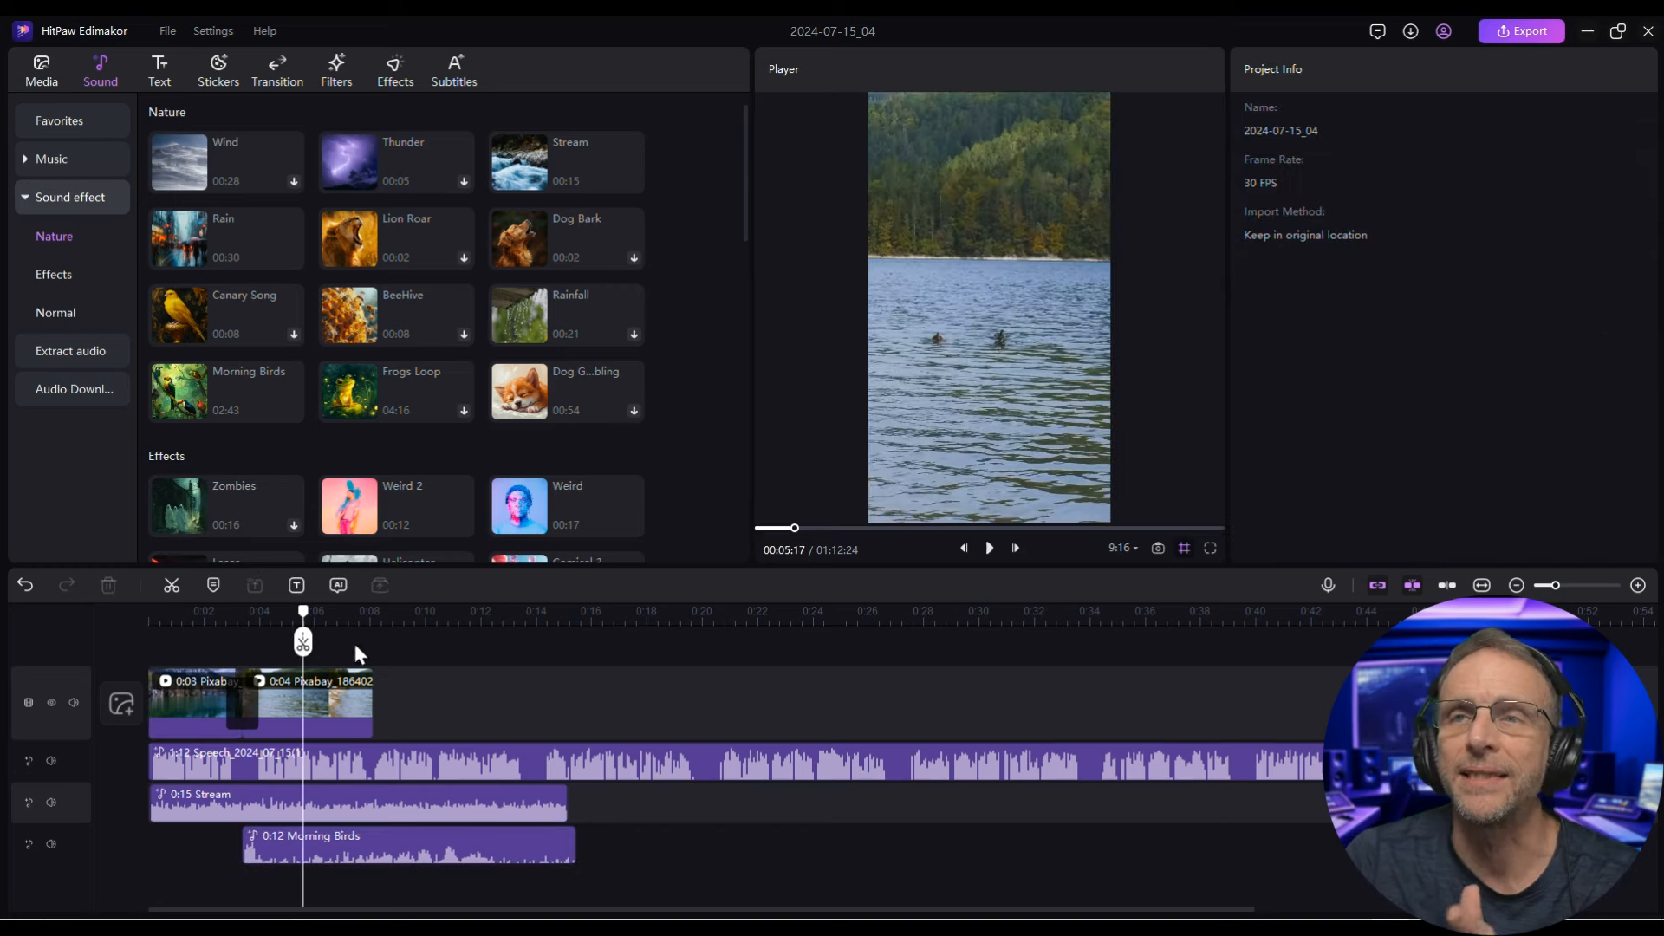
pyautogui.click(407, 845)
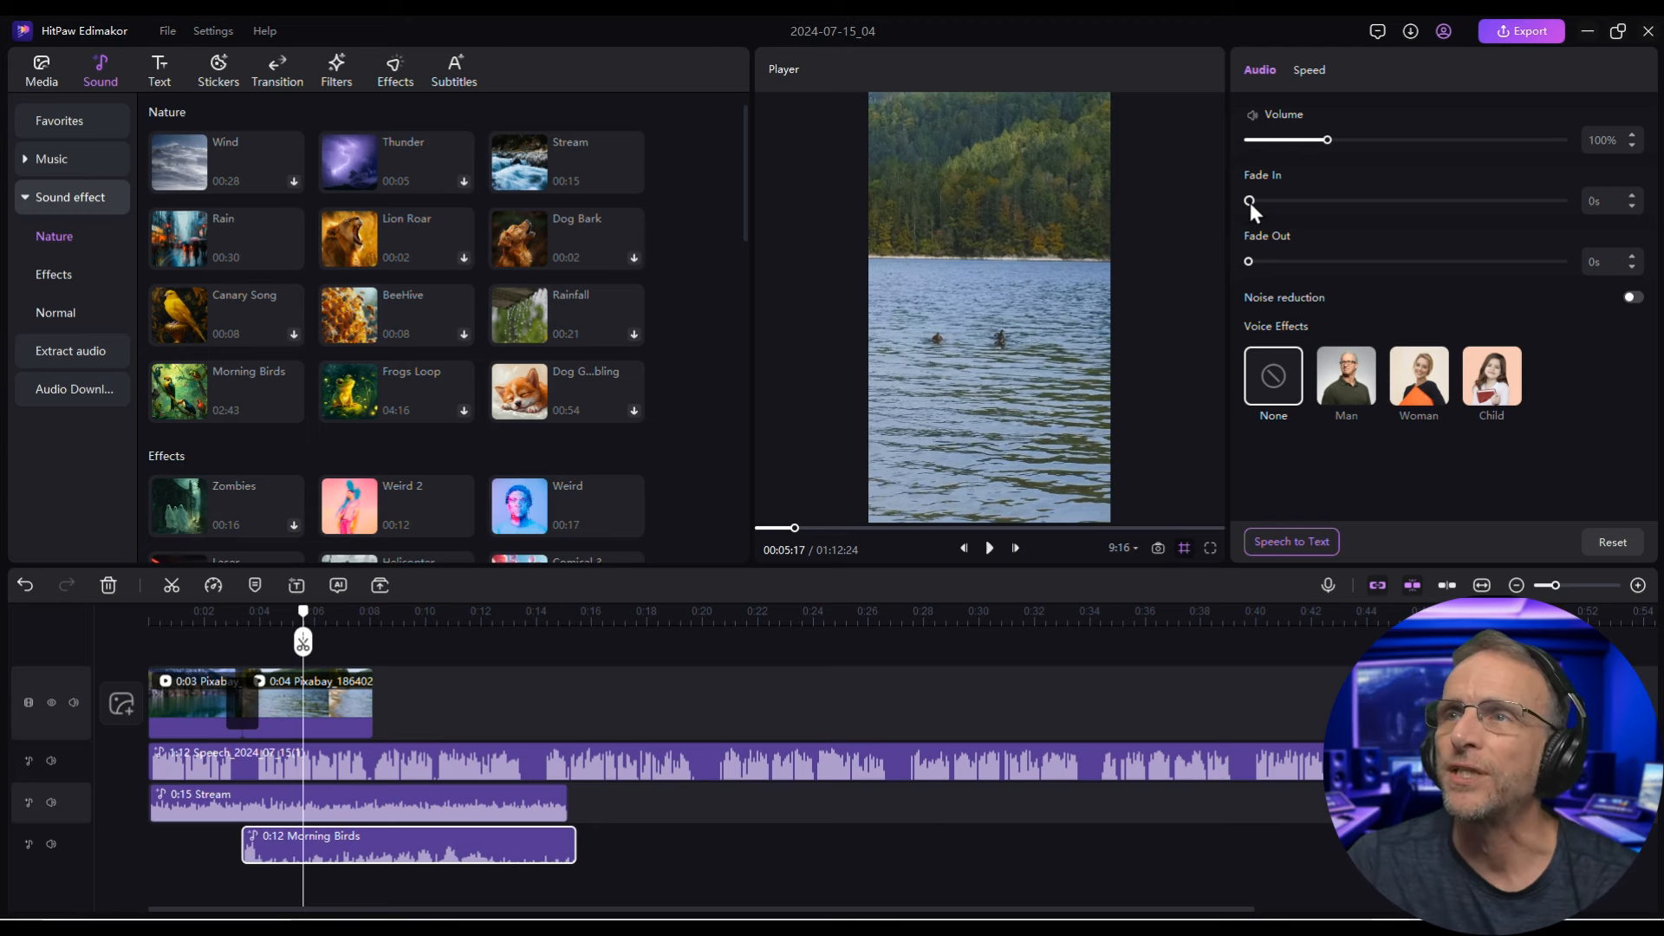
pyautogui.moveTo(1250, 201); pyautogui.dragTo(1287, 203)
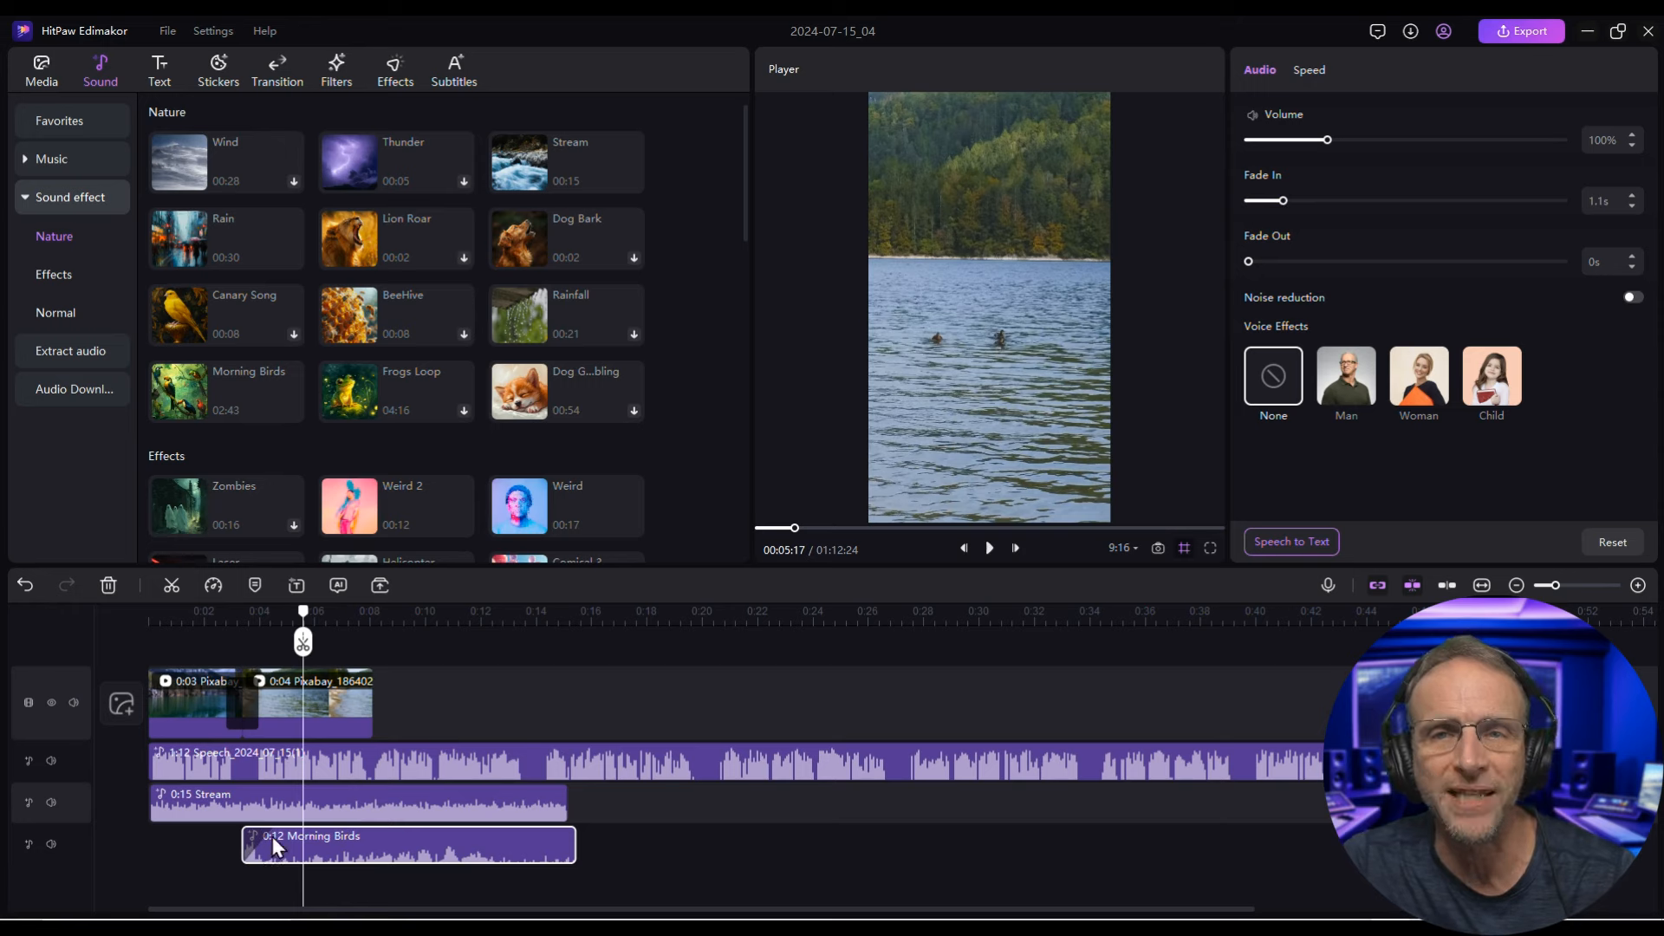
# Extend the end of the Morning Birds sound to a length of 1:09 so that it runs to the end of the speech
pyautogui.moveTo(555, 853); pyautogui.dragTo(1354, 853)
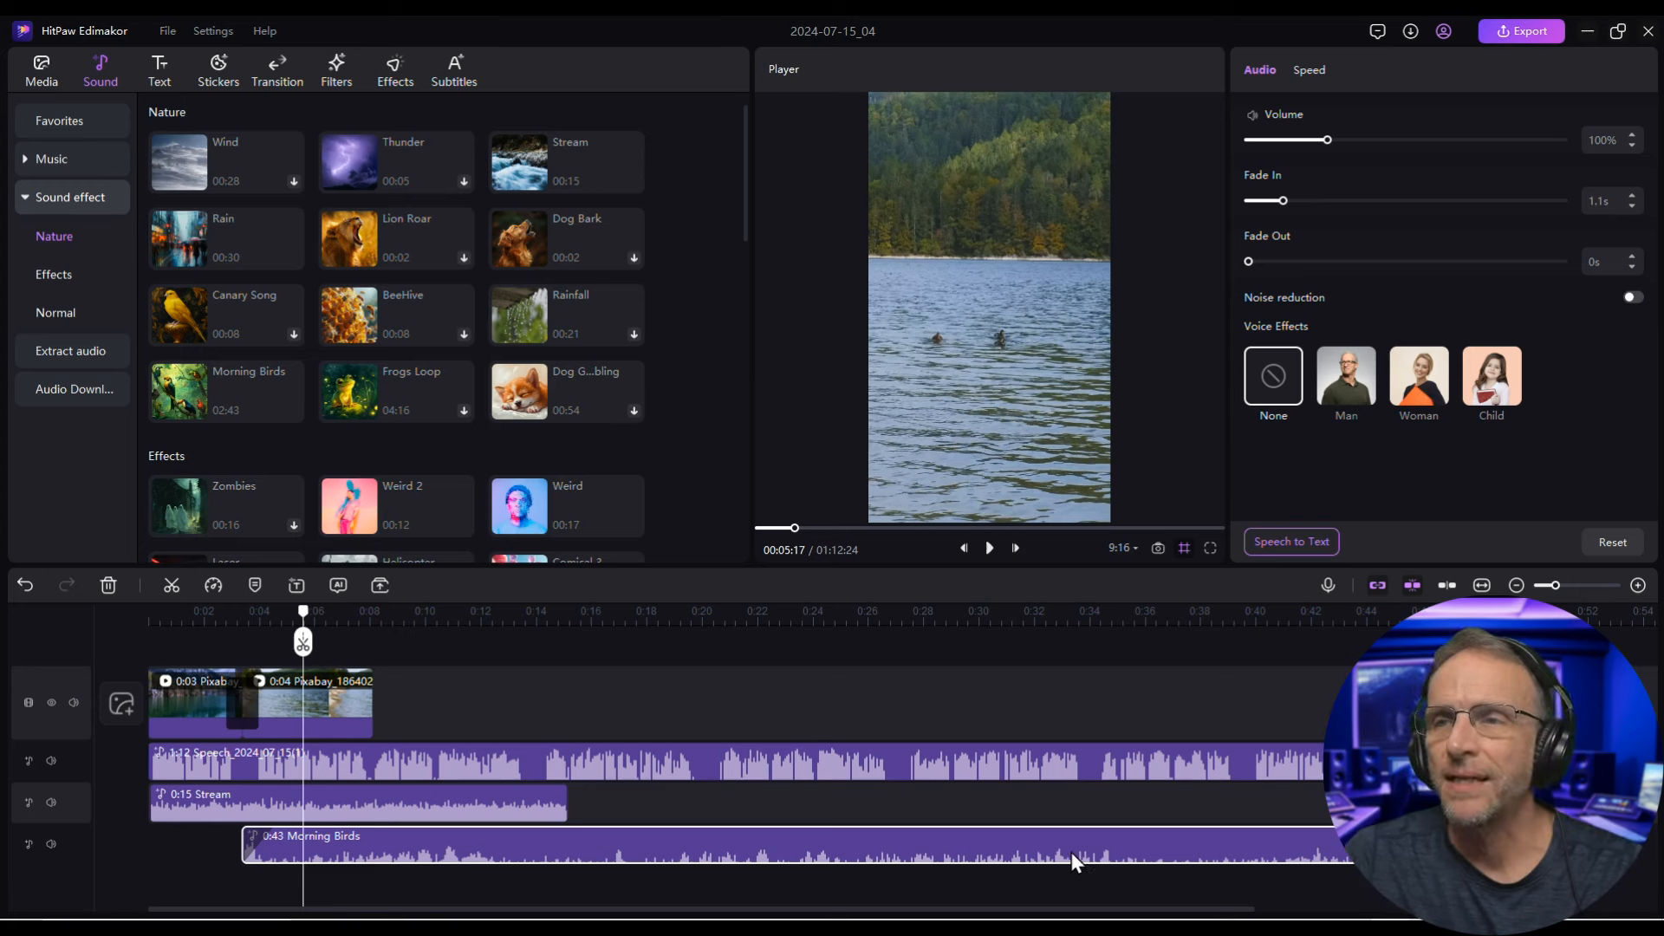
pyautogui.scroll(-3, 1071, 853)
pyautogui.moveTo(1086, 853); pyautogui.dragTo(1354, 854)
# Return to the Pixabay lake clips and play the edited sequence
pyautogui.click(41, 69)
pyautogui.click(989, 547)
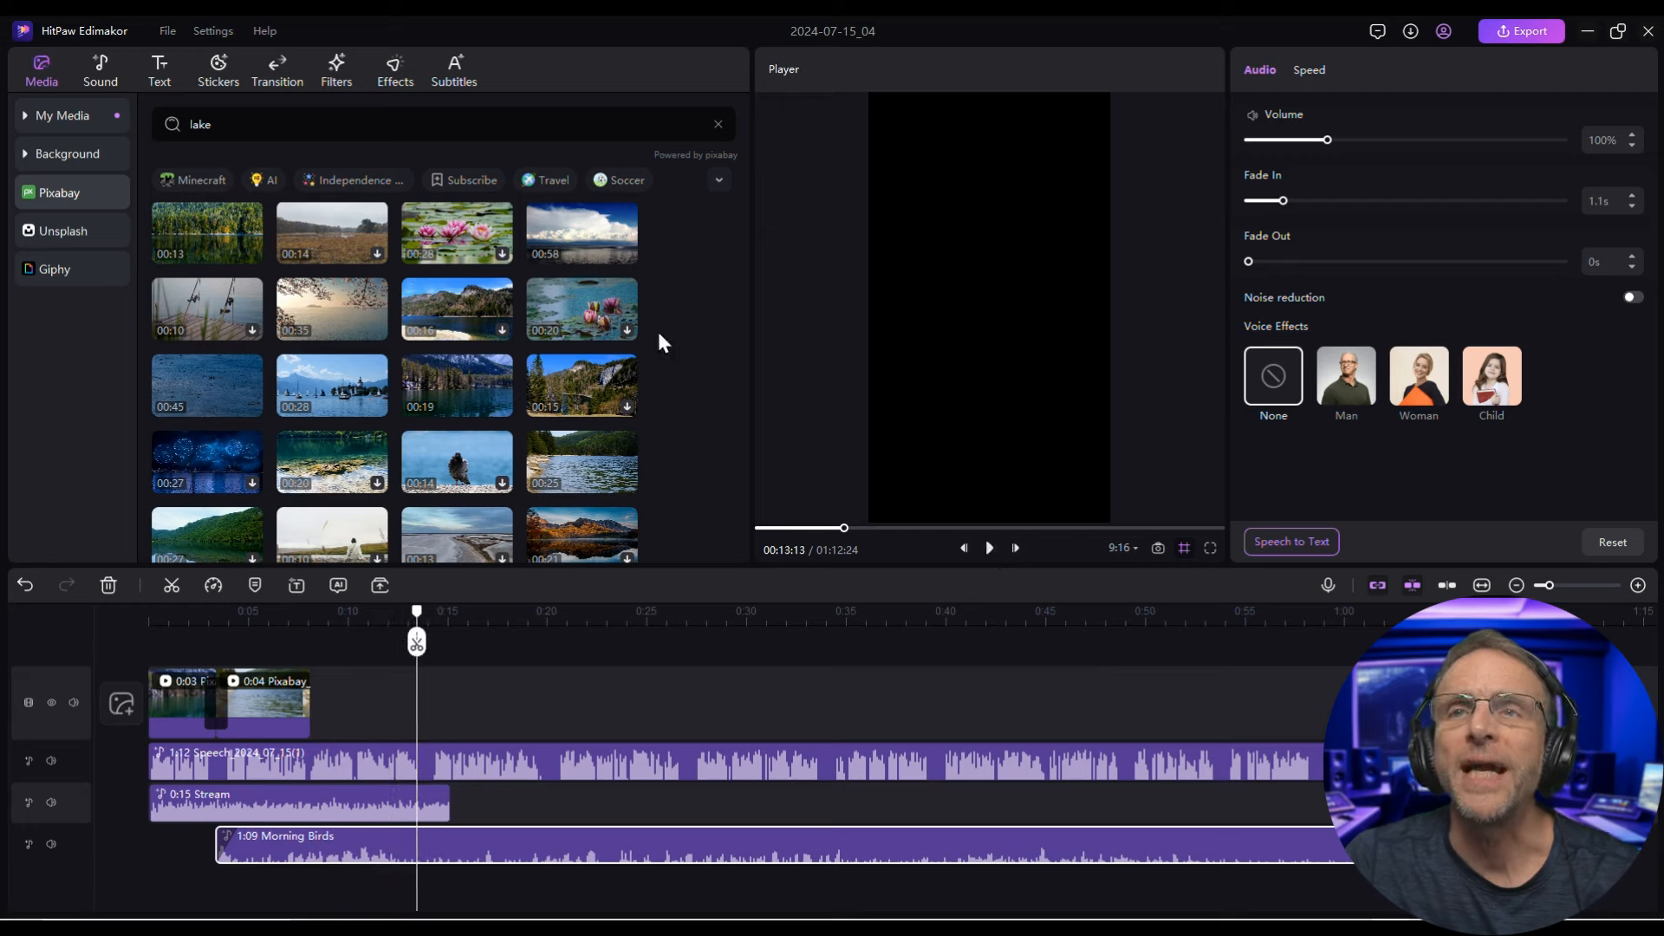
# Add the Pixabay clip of a lake reflecting trees at sunset after the second clip, trimmed to 0:05 so it ends at 00:13:13
pyautogui.scroll(-5, 372, 341)
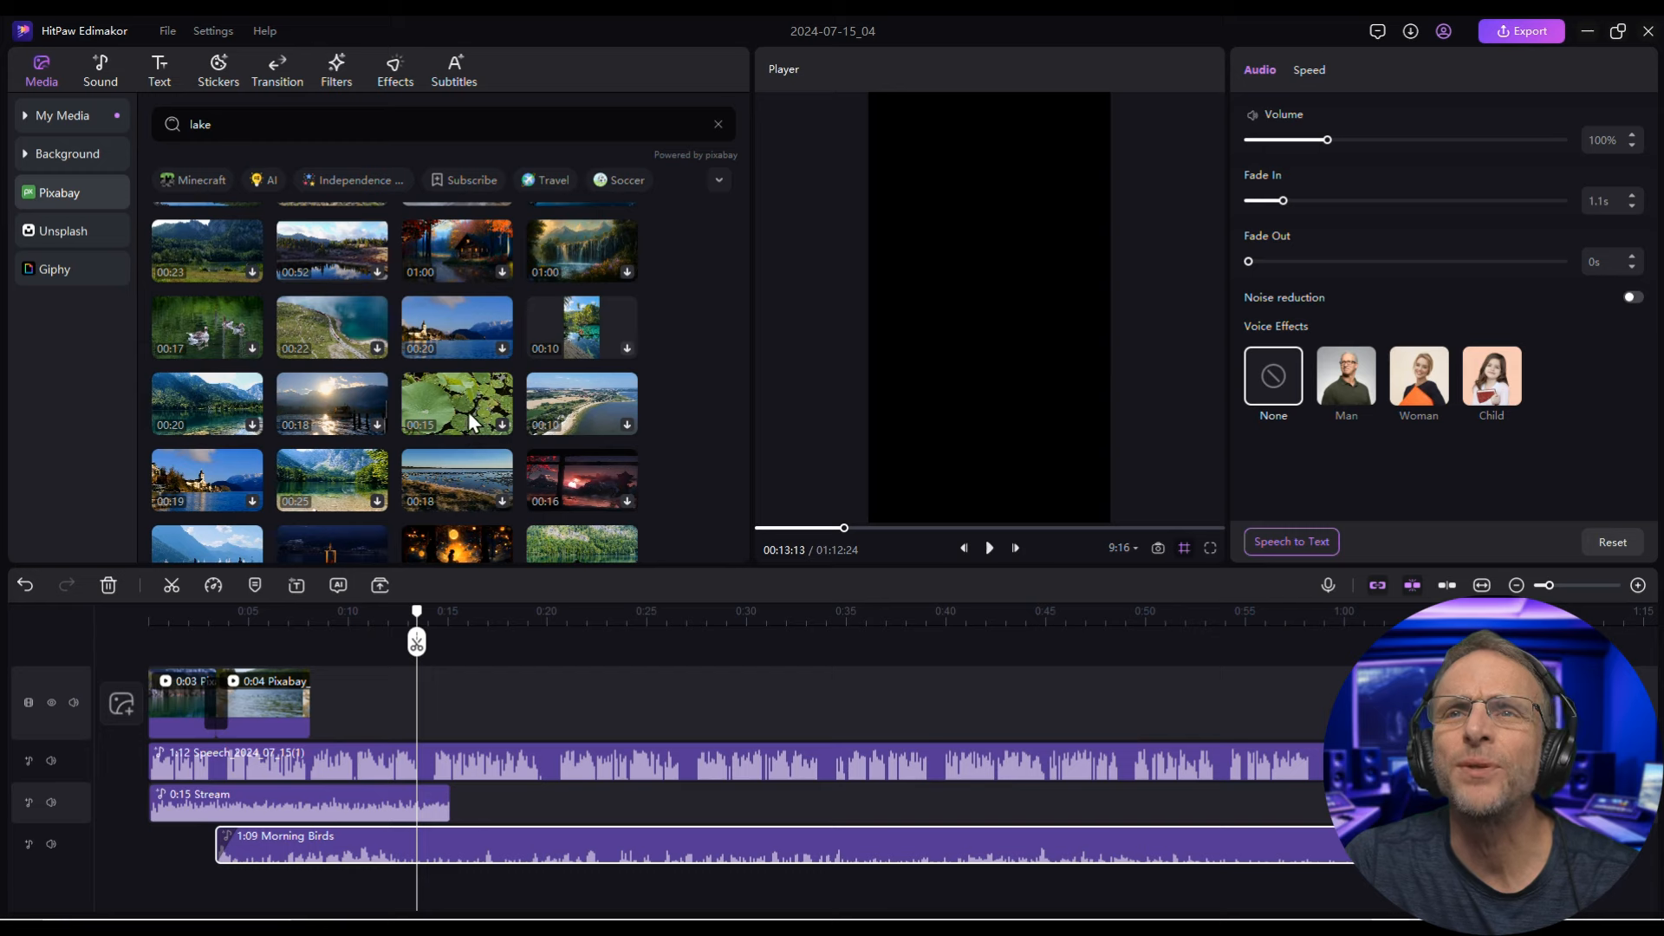
pyautogui.scroll(-3, 468, 344)
pyautogui.moveTo(466, 347); pyautogui.dragTo(362, 681)
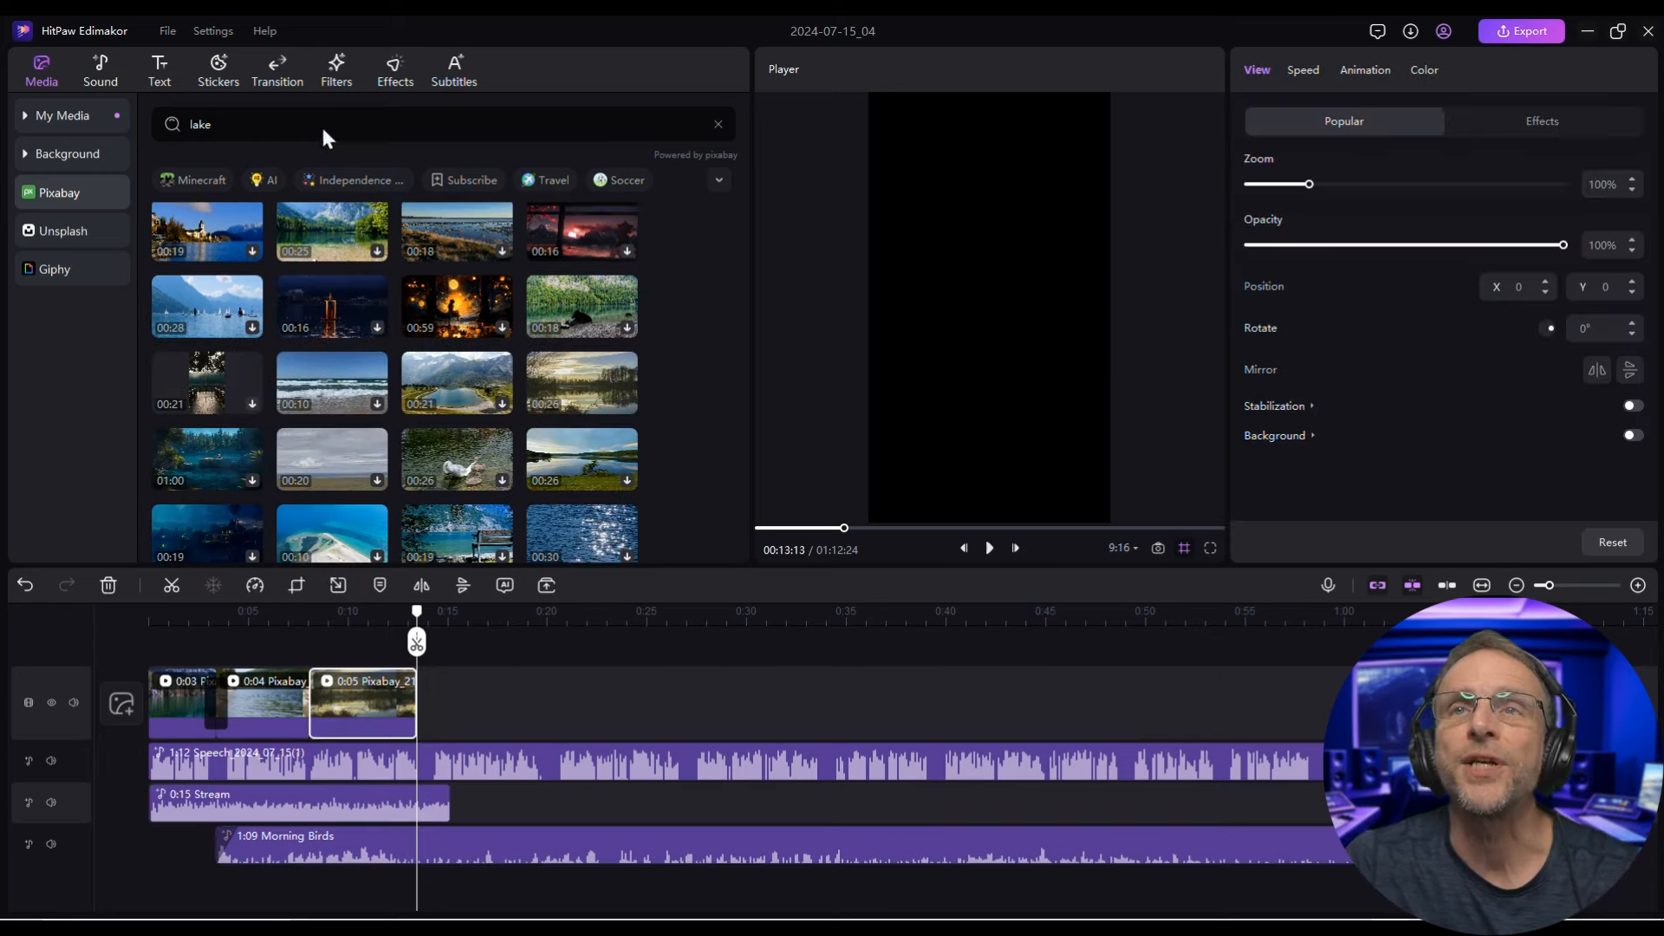
# Add the Horizontal Line transition between the second and third video clips
pyautogui.click(277, 69)
pyautogui.scroll(-5, 346, 312)
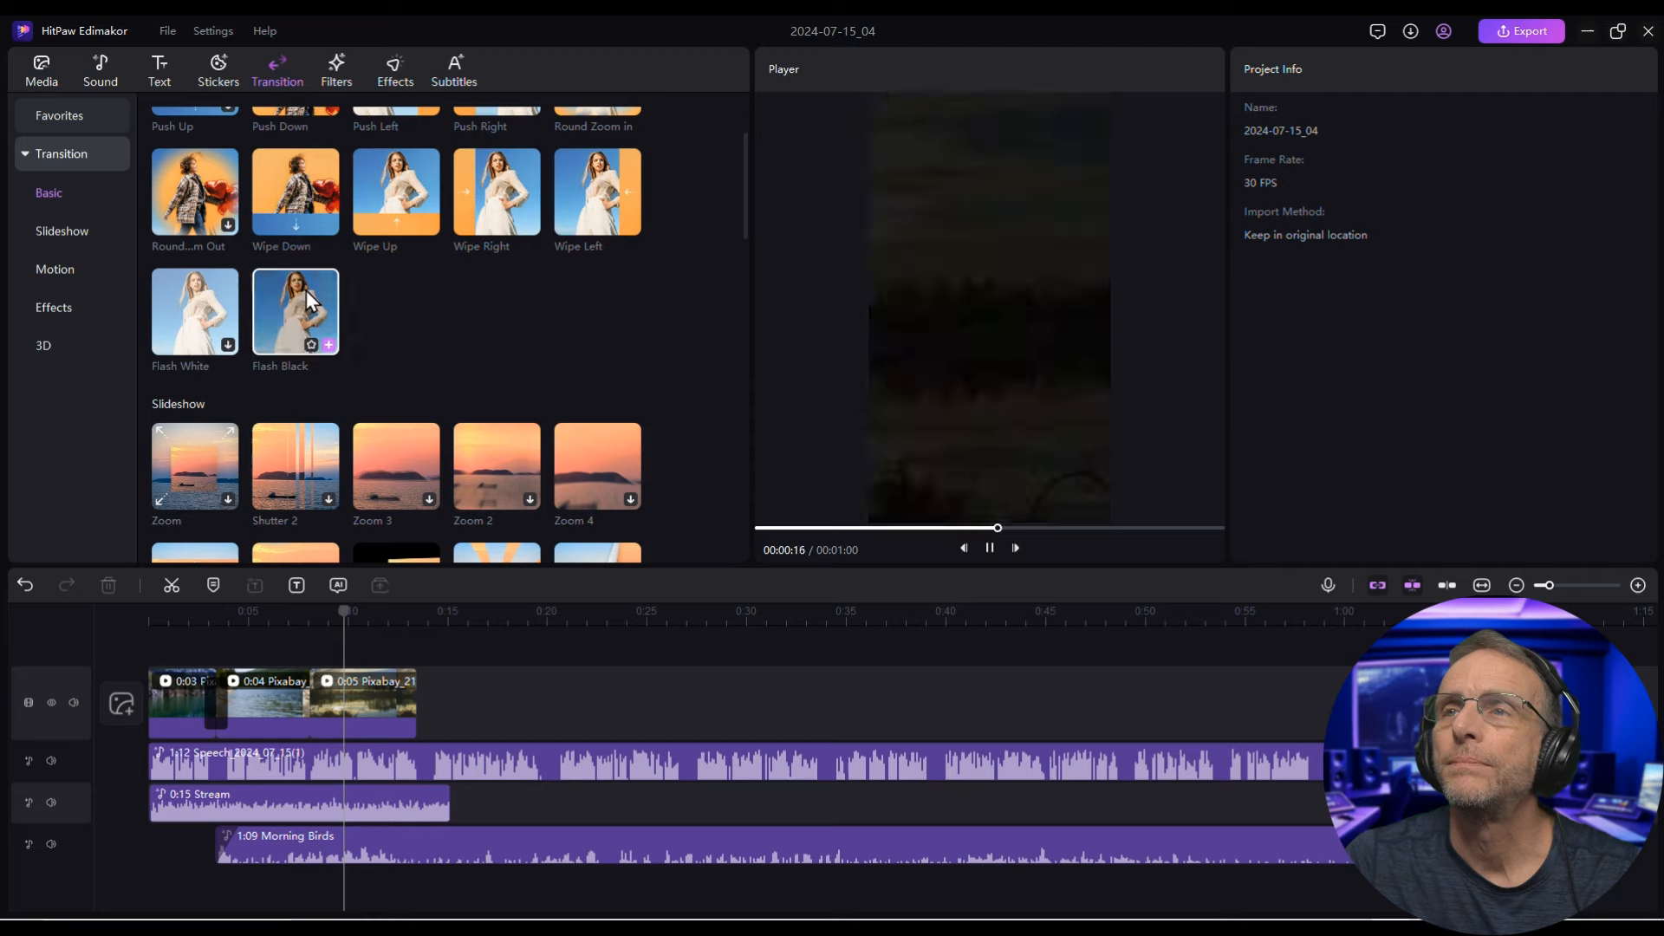
pyautogui.scroll(-3, 334, 438)
pyautogui.scroll(3, 335, 434)
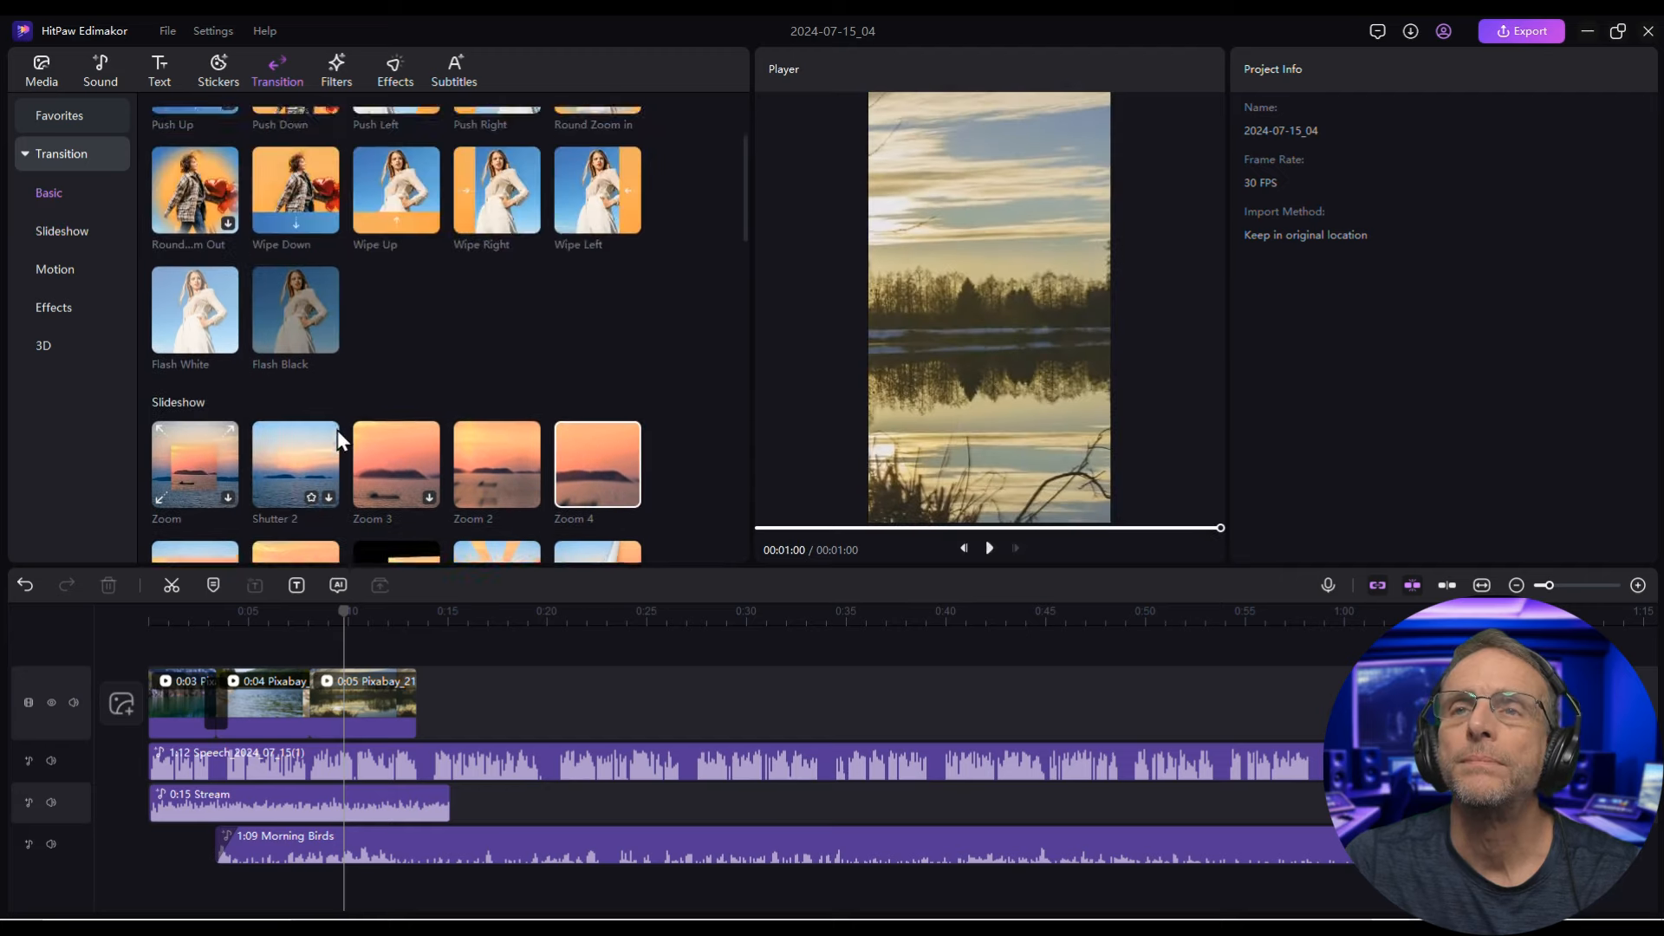
pyautogui.scroll(-2, 336, 429)
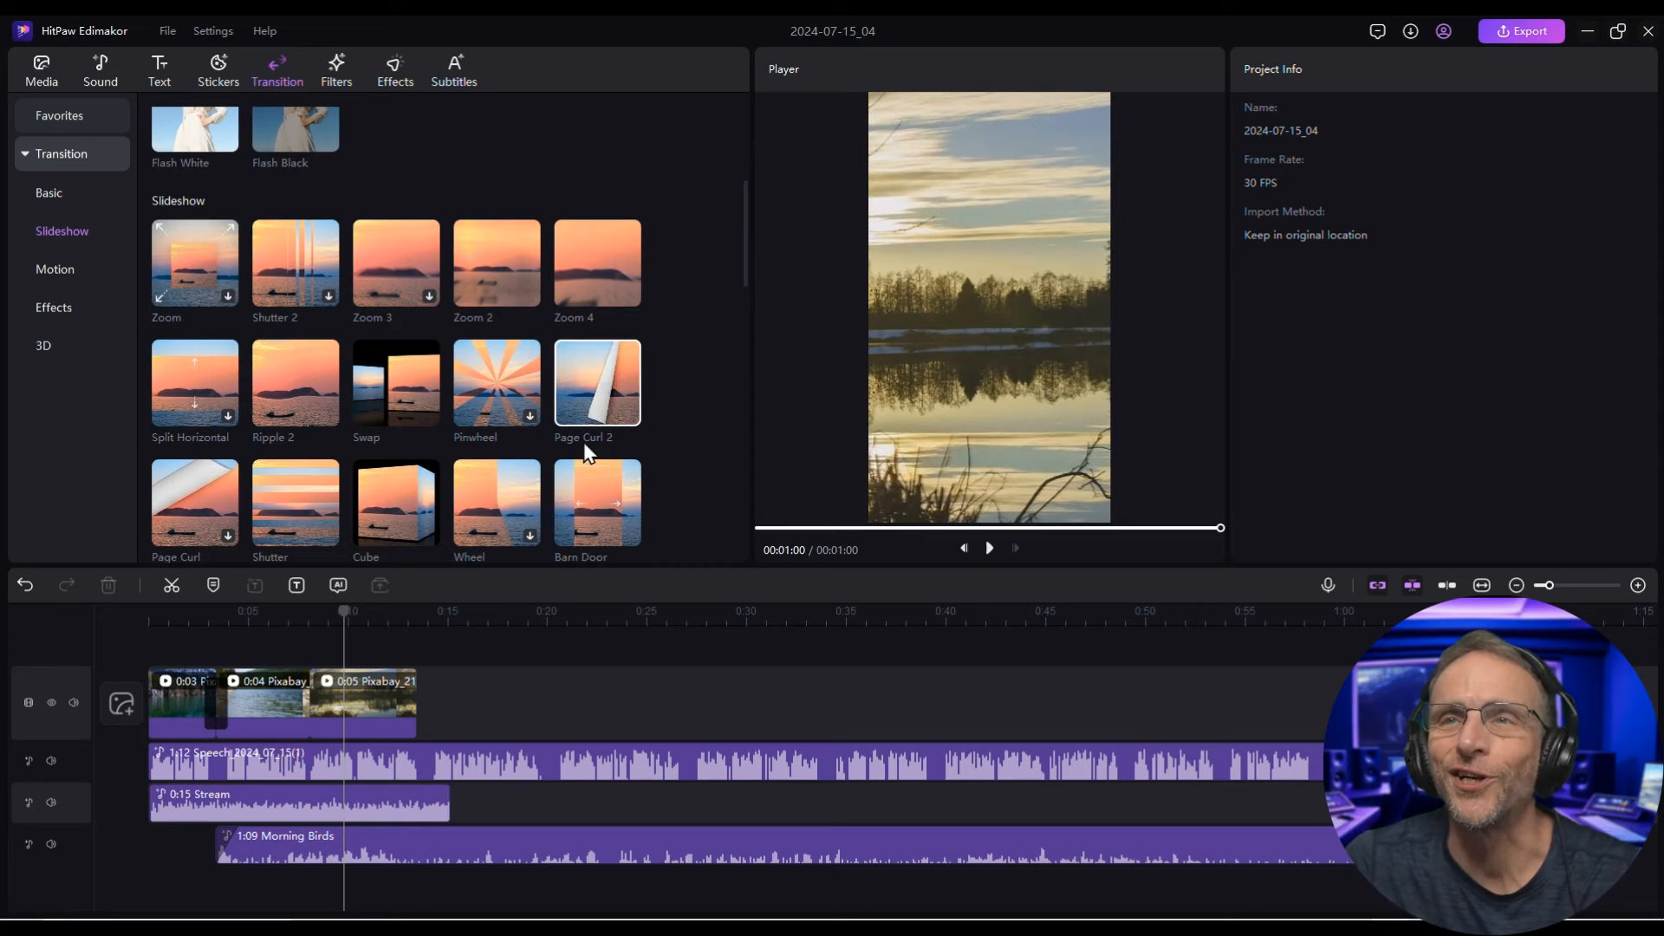
pyautogui.scroll(-5, 260, 481)
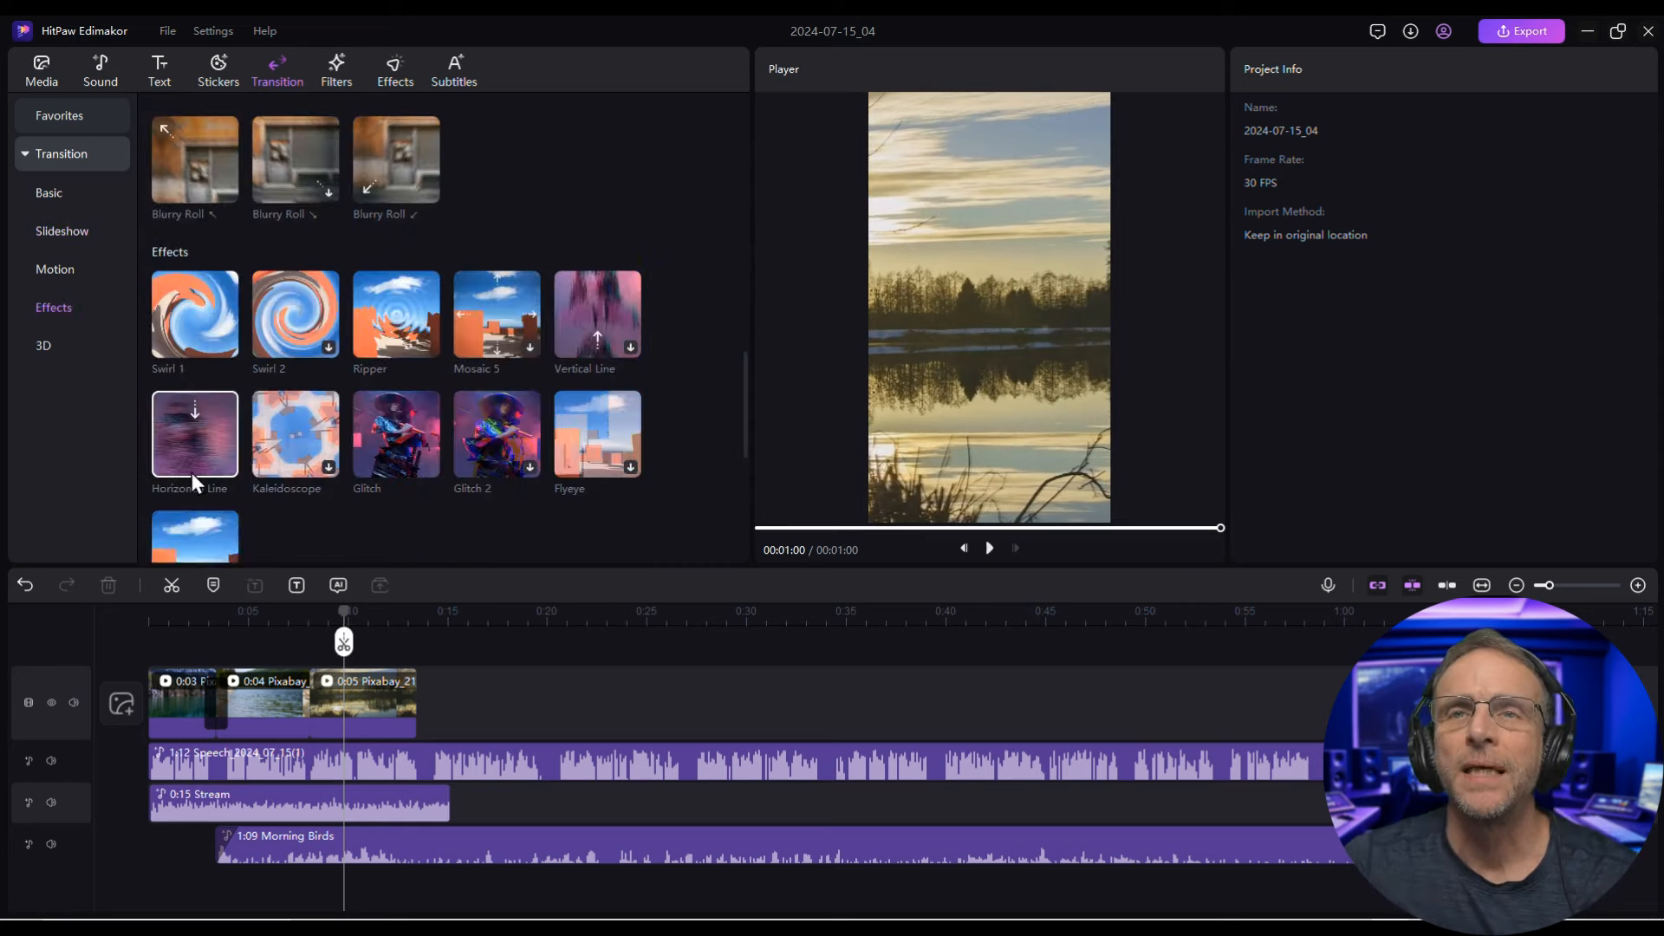
pyautogui.moveTo(193, 476); pyautogui.dragTo(309, 709)
# Play the sequence through the new transition and on into the narration beyond the last clip, stopping at 00:19:09
pyautogui.click(994, 549)
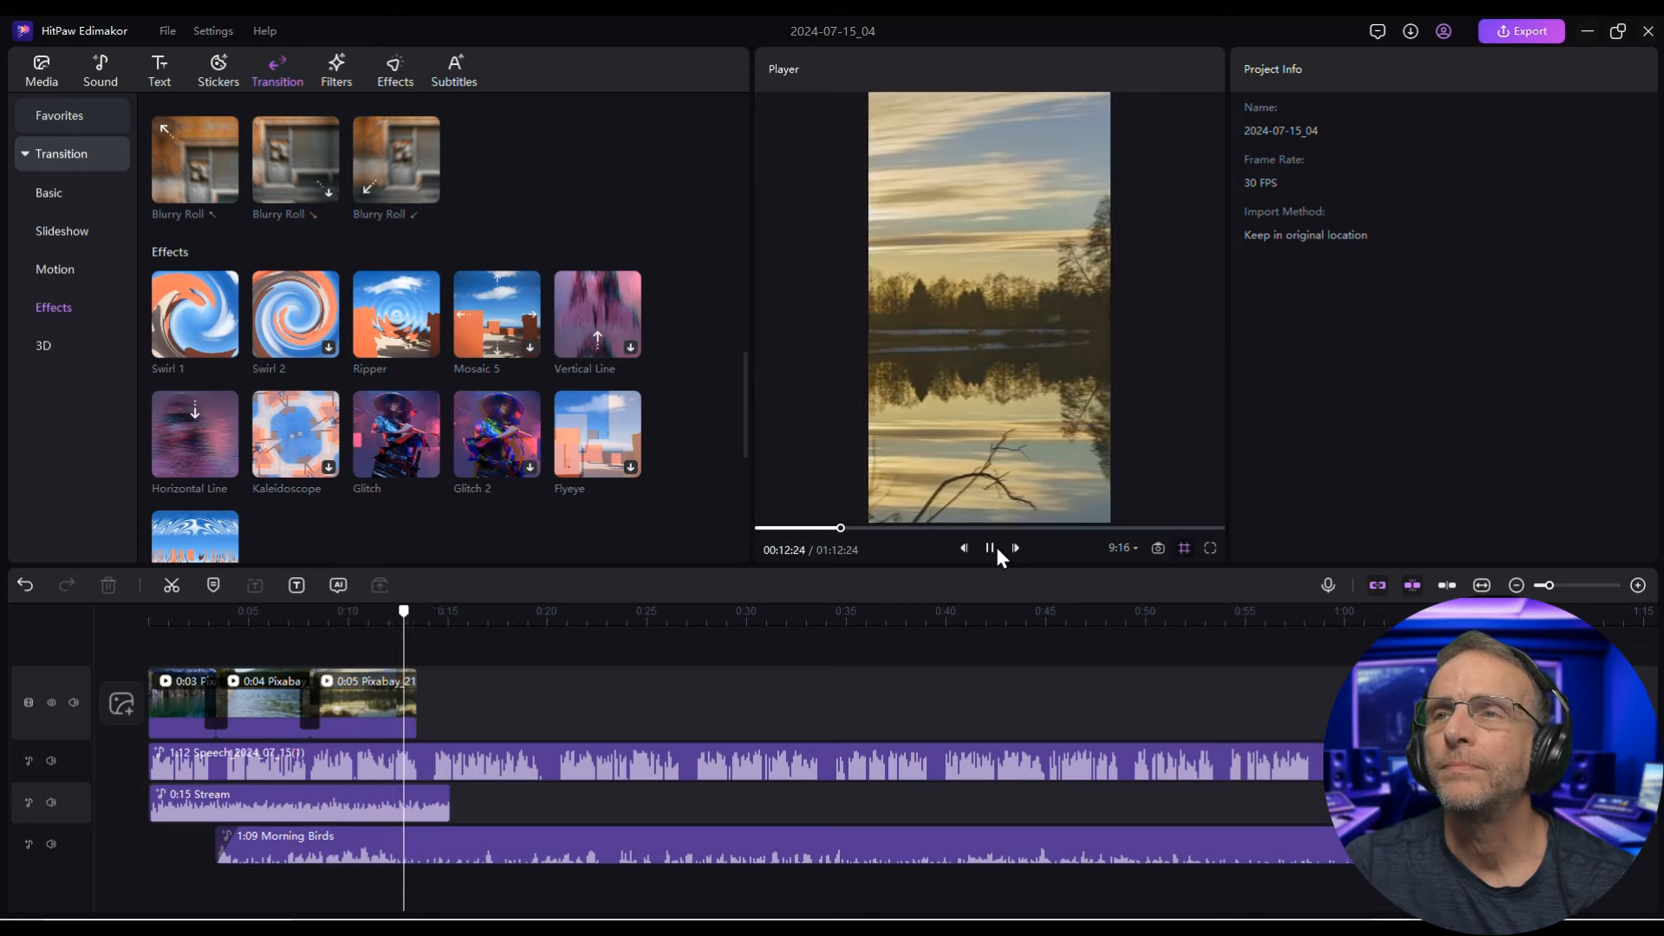
pyautogui.click(998, 555)
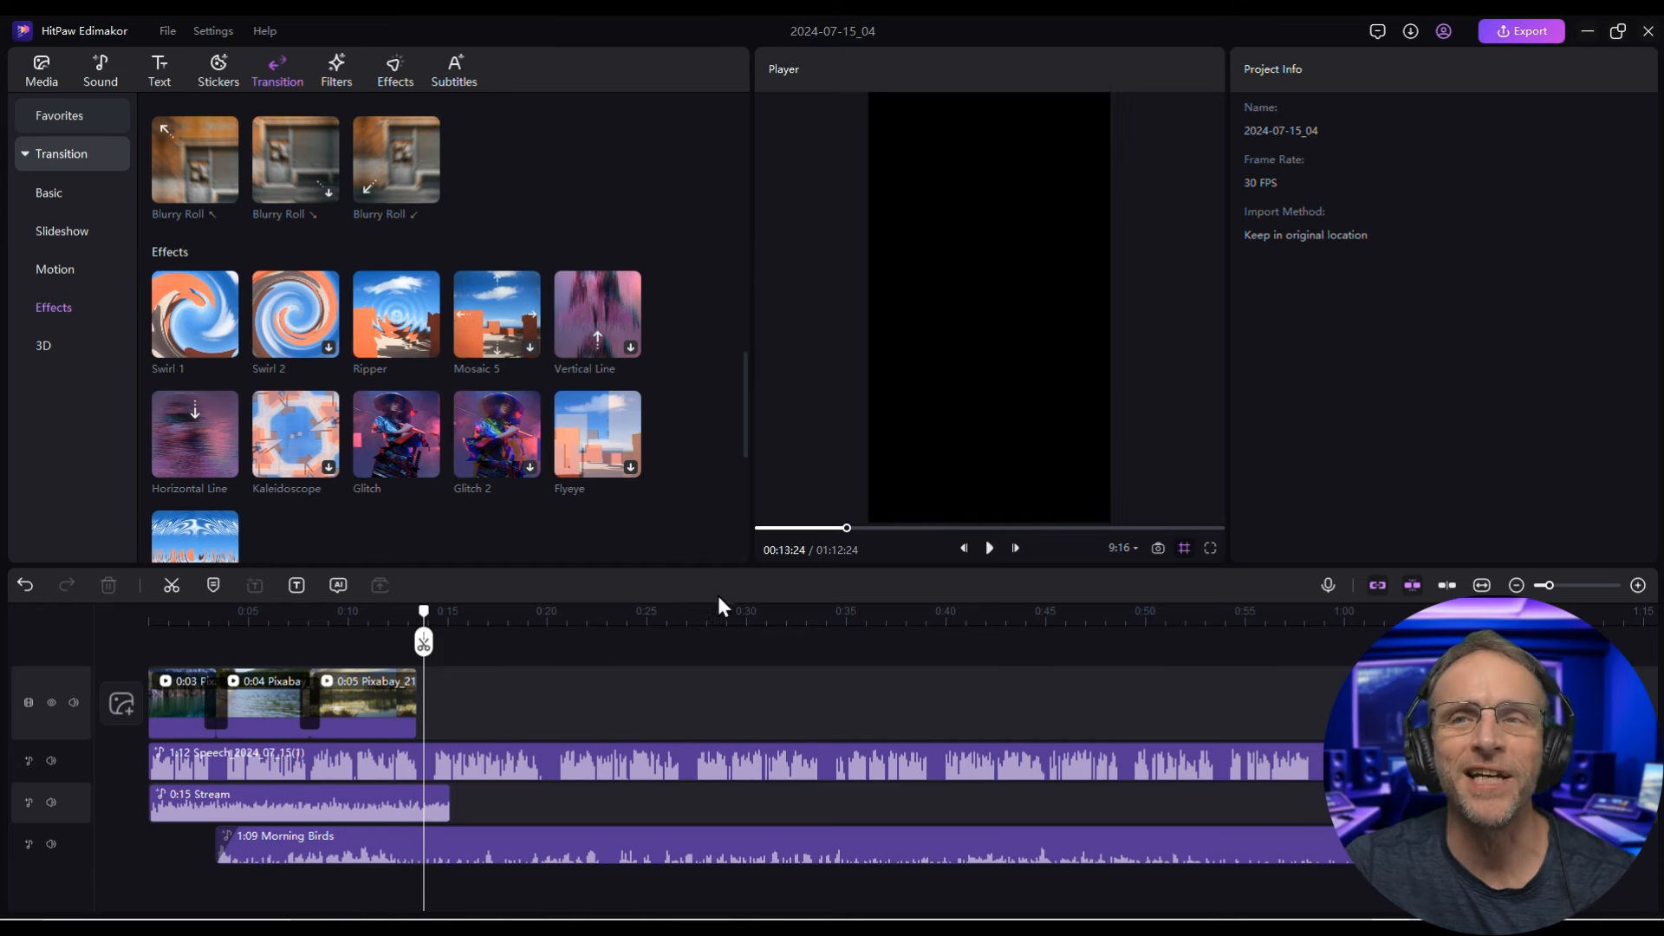
pyautogui.click(989, 548)
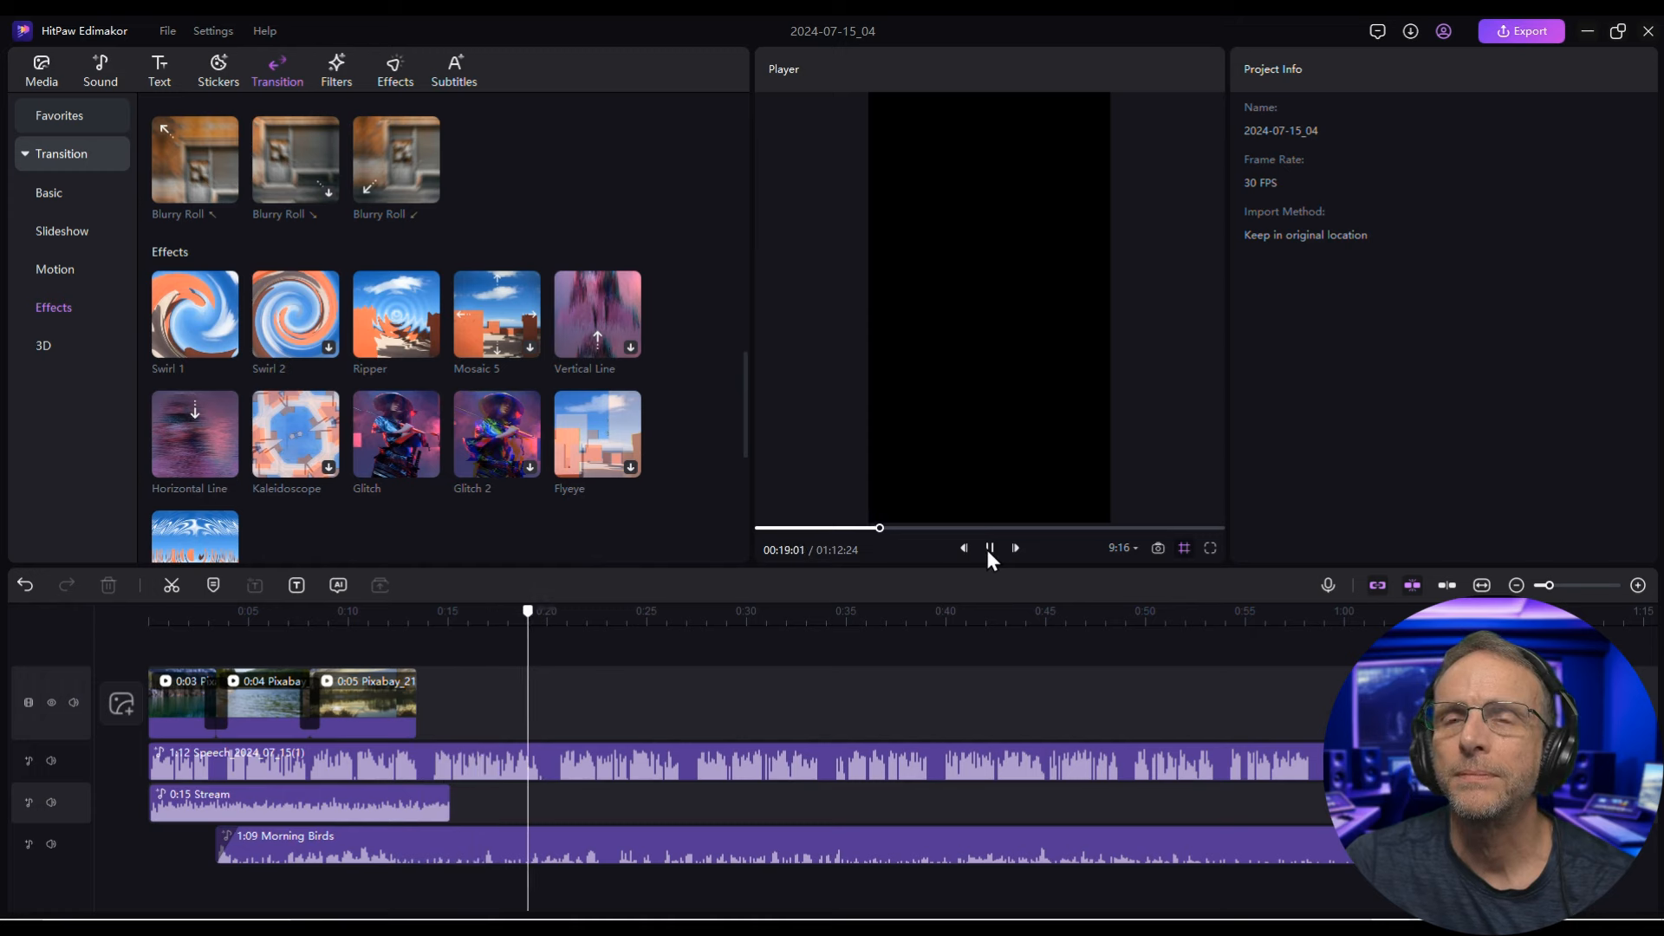
pyautogui.click(989, 547)
# Shorten the Stream sound to 0:09 and set its fade-out to 3.4 seconds
pyautogui.click(394, 810)
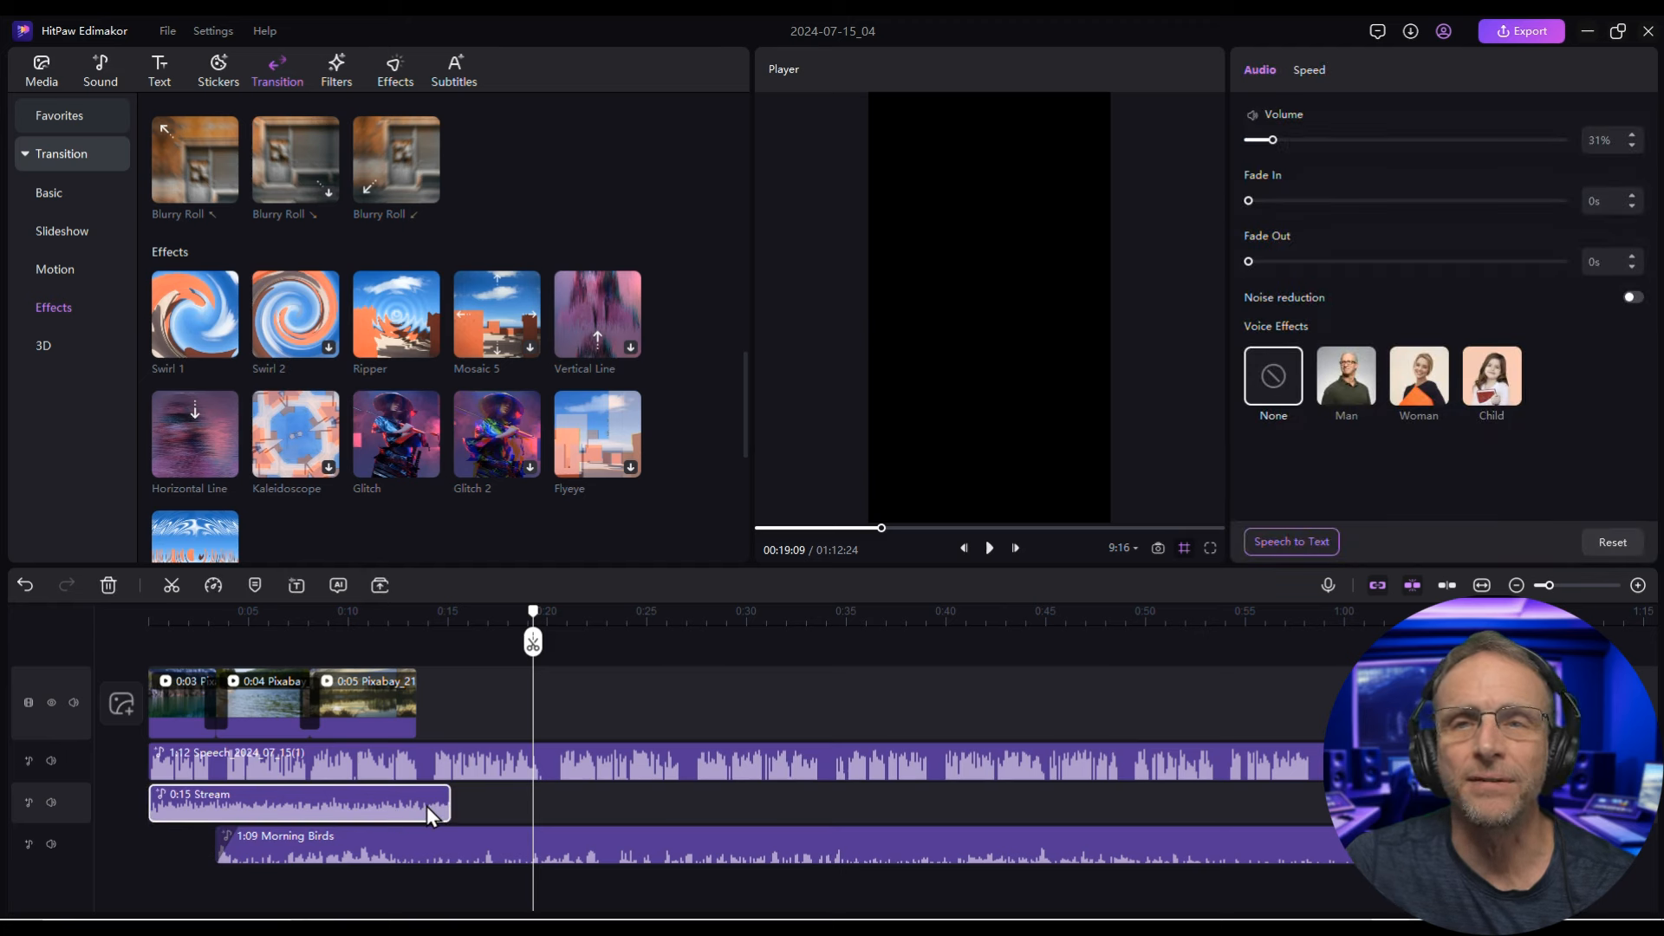
pyautogui.moveTo(449, 804); pyautogui.dragTo(332, 806)
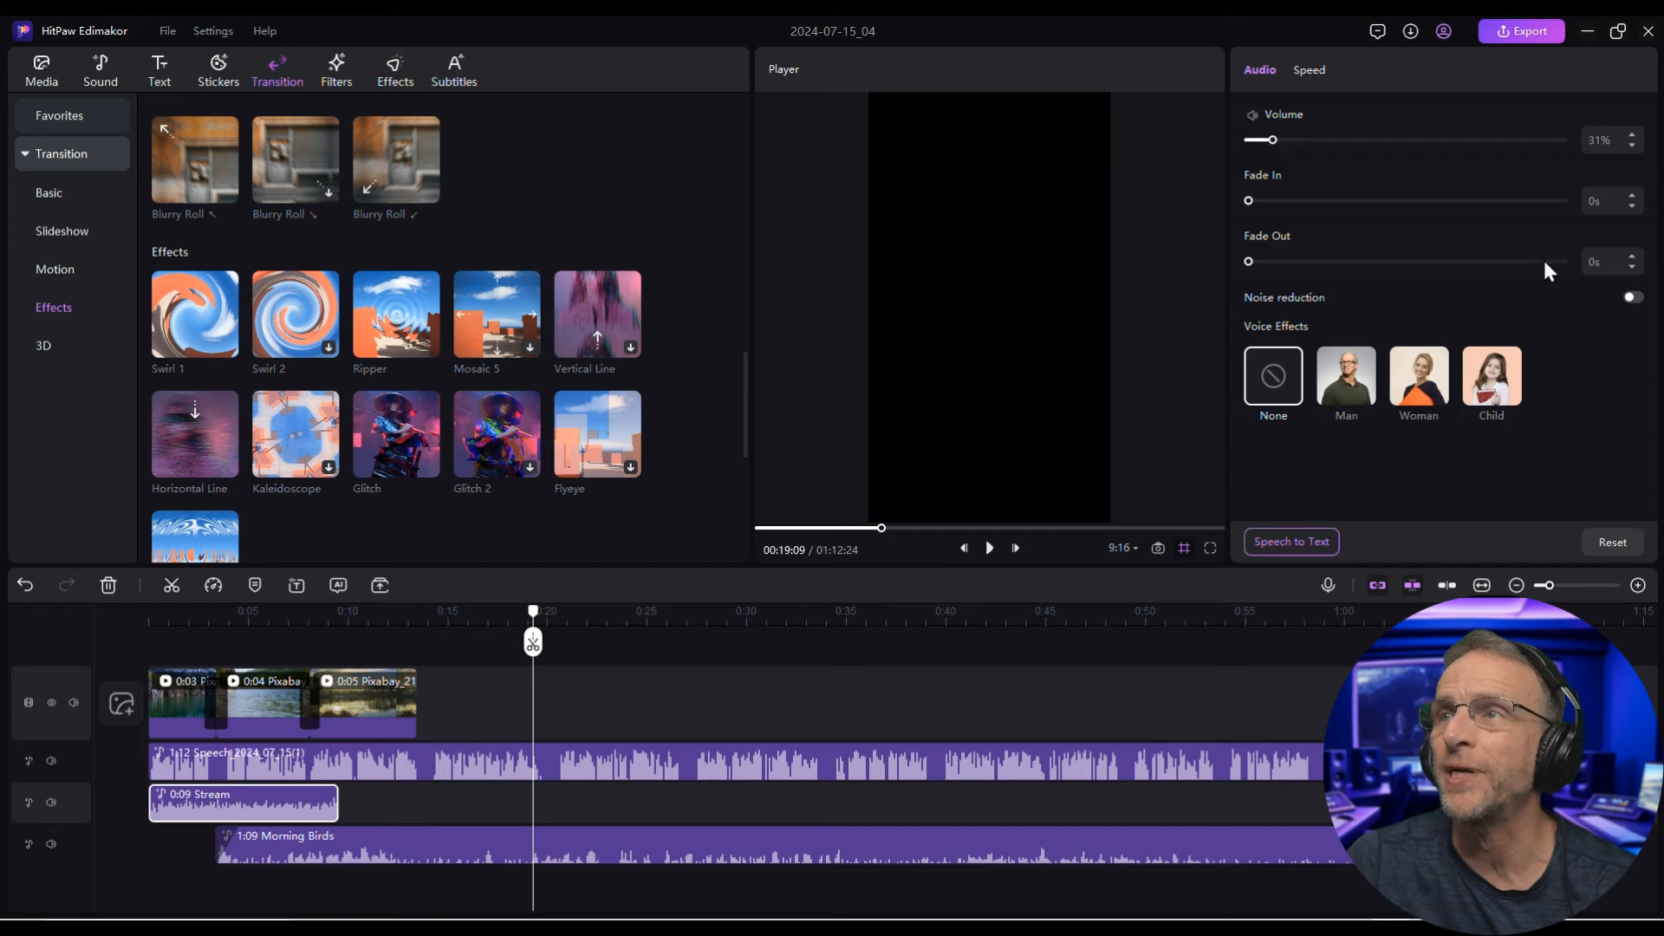
pyautogui.moveTo(1275, 261); pyautogui.dragTo(1354, 272)
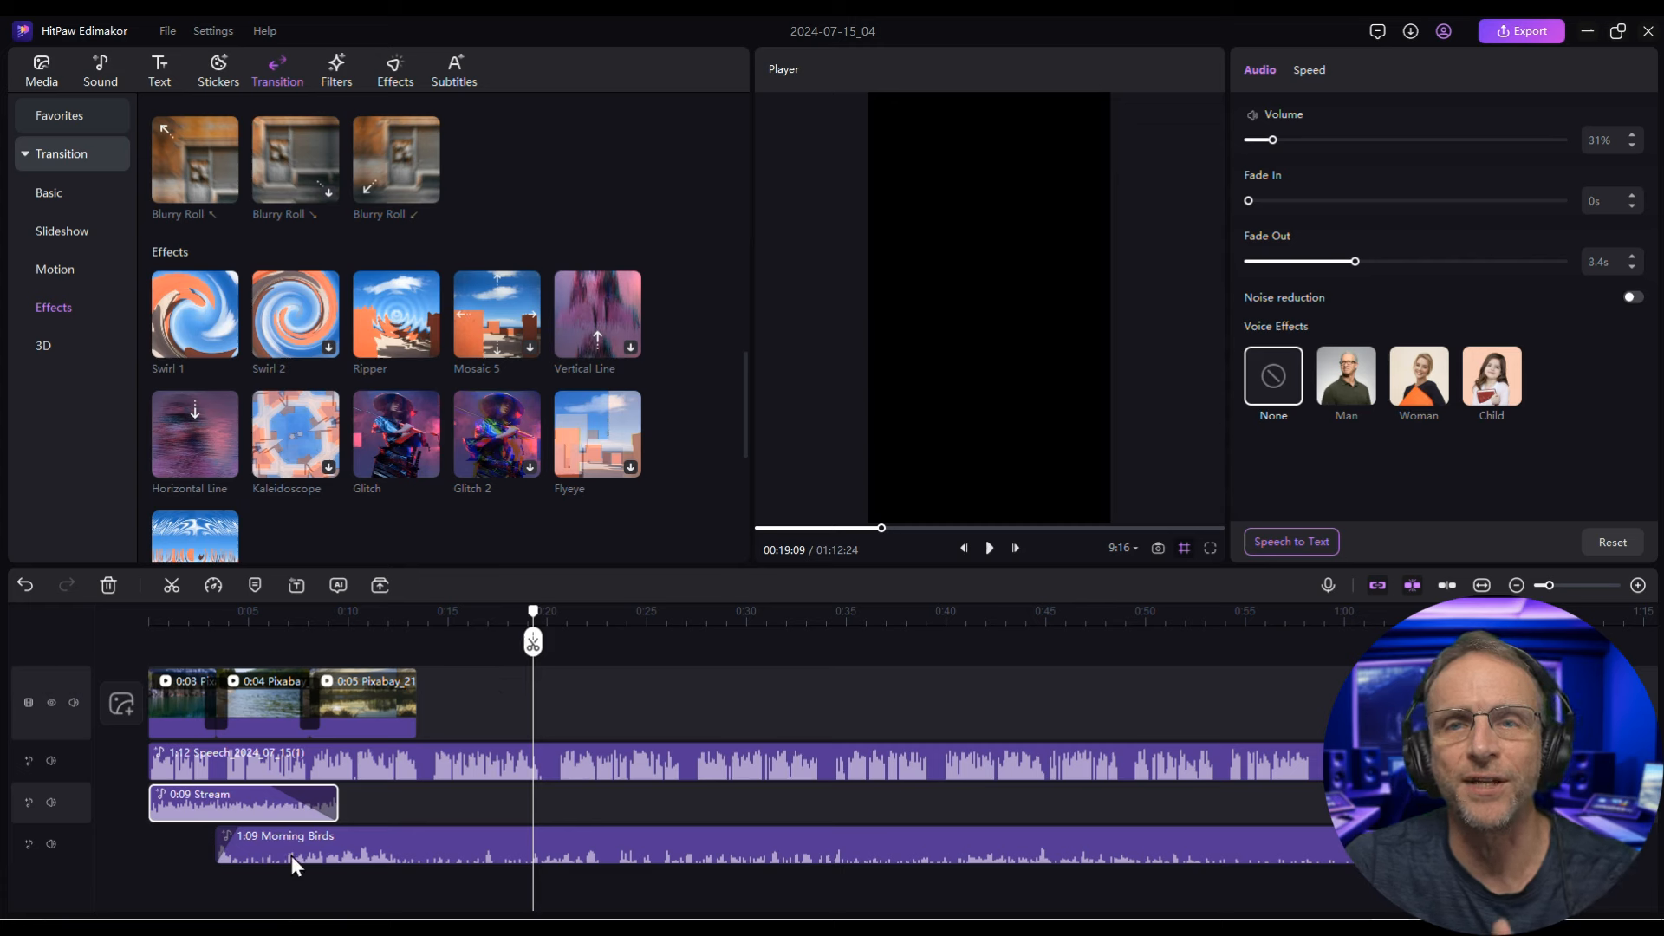
# Search Pixabay for relax, add the clip of a person sitting by the water as the fourth clip, and trim its end to 00:19:27
pyautogui.click(989, 548)
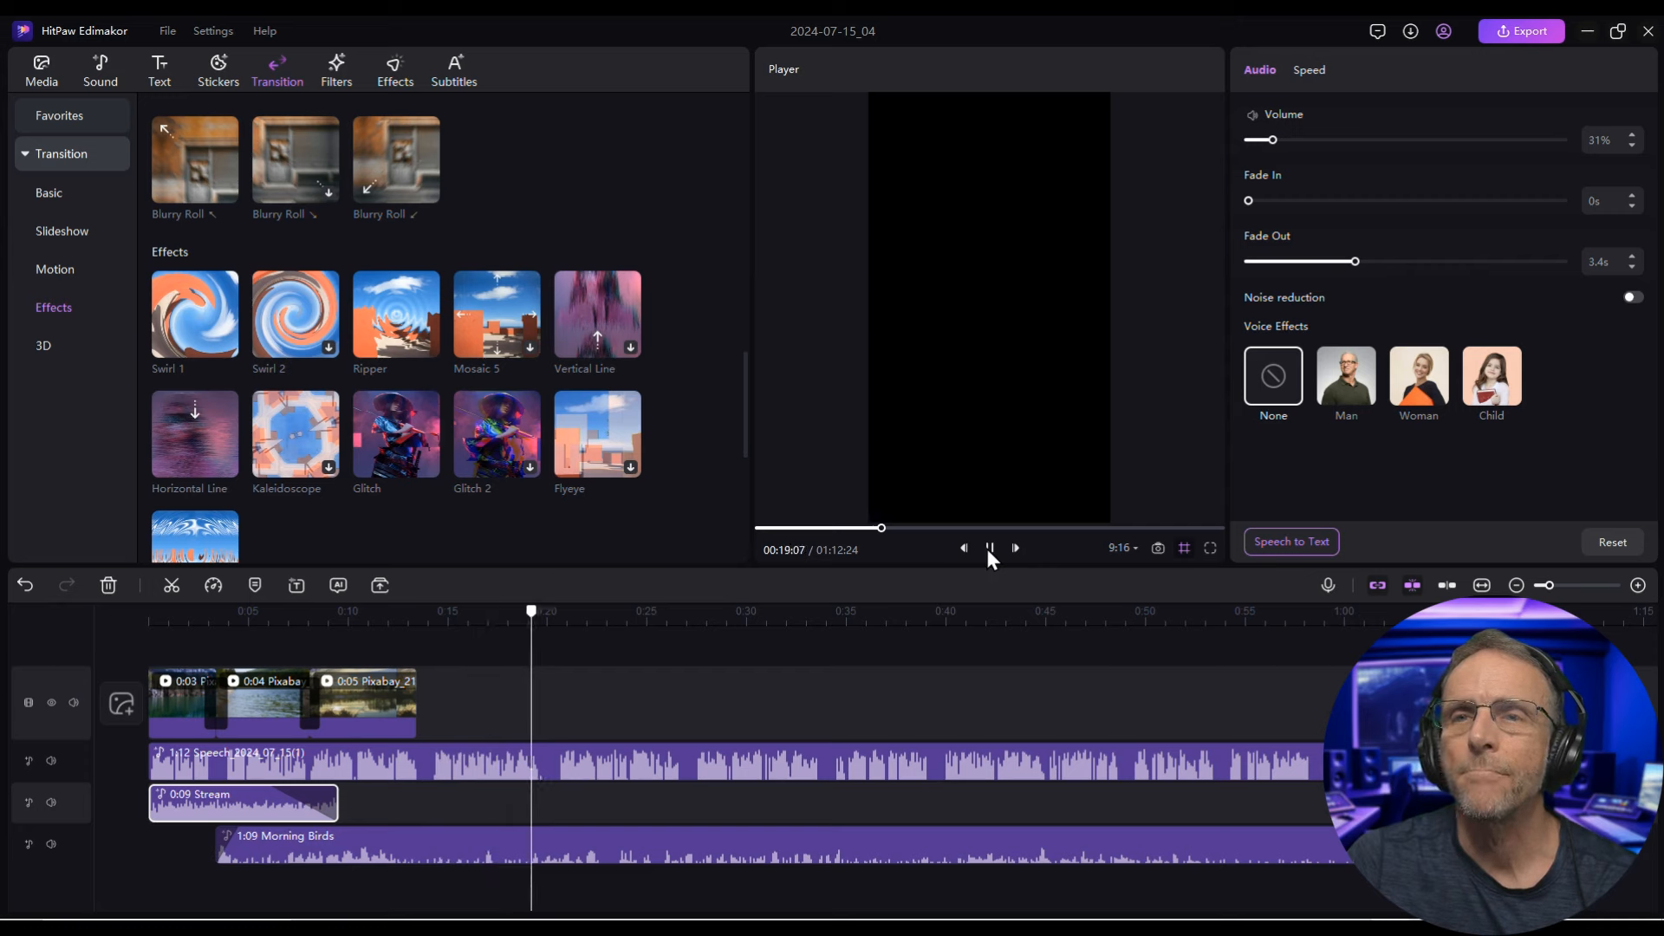
pyautogui.click(989, 548)
pyautogui.click(41, 69)
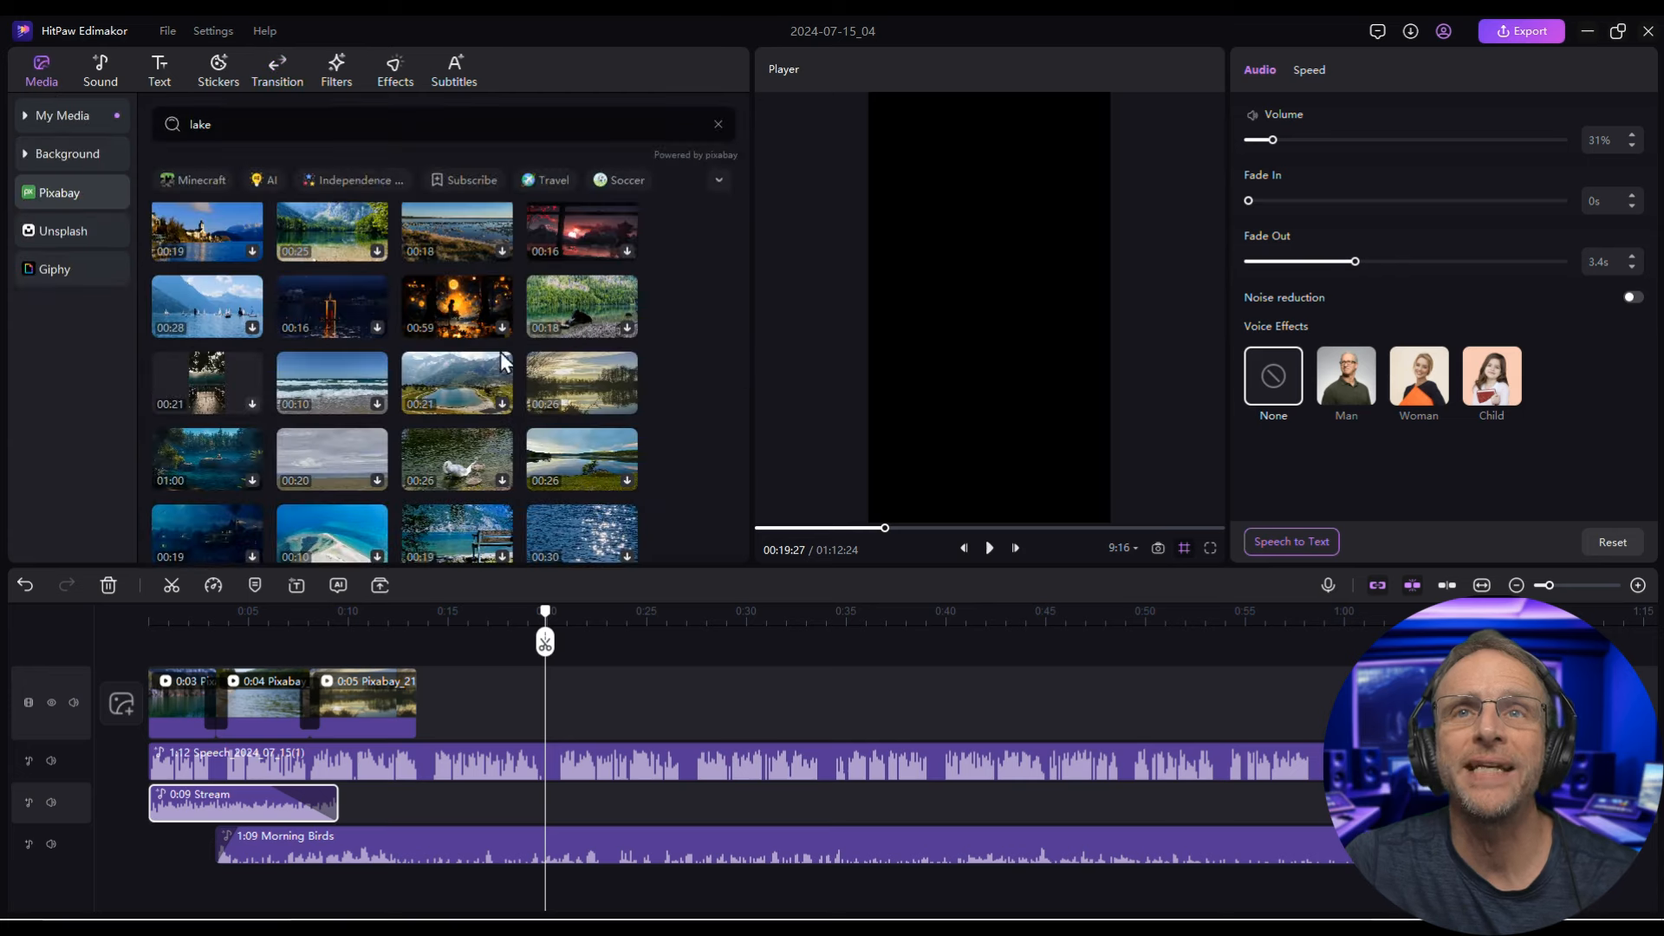
pyautogui.write('relax')
pyautogui.press('Return')
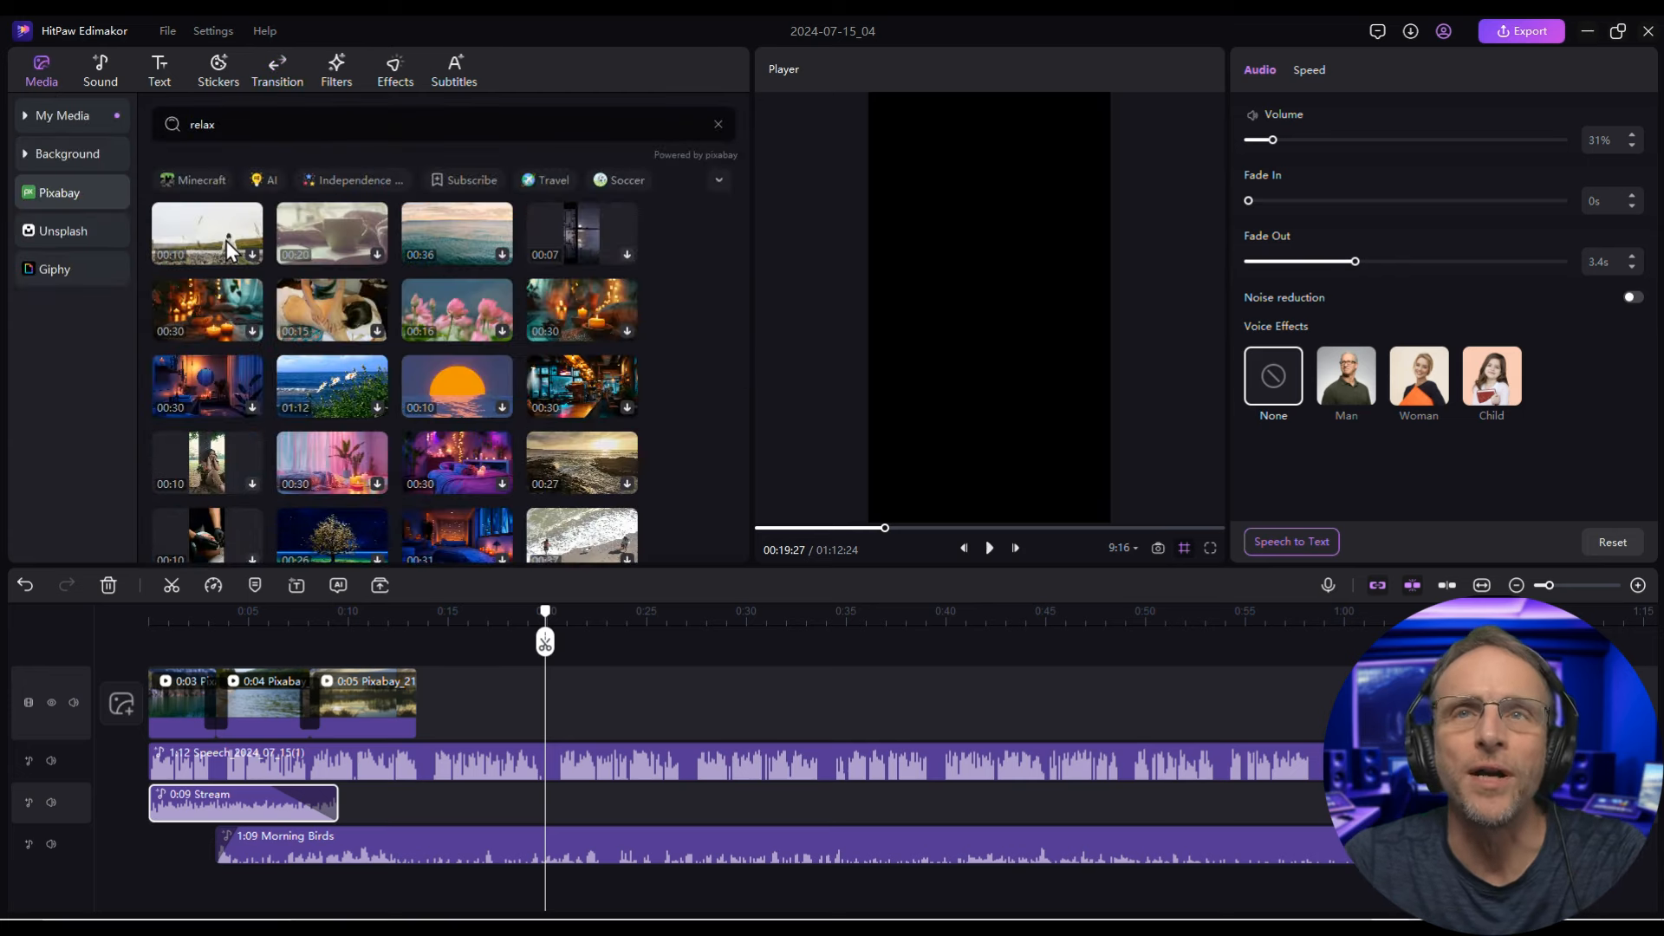
pyautogui.moveTo(217, 235); pyautogui.dragTo(481, 699)
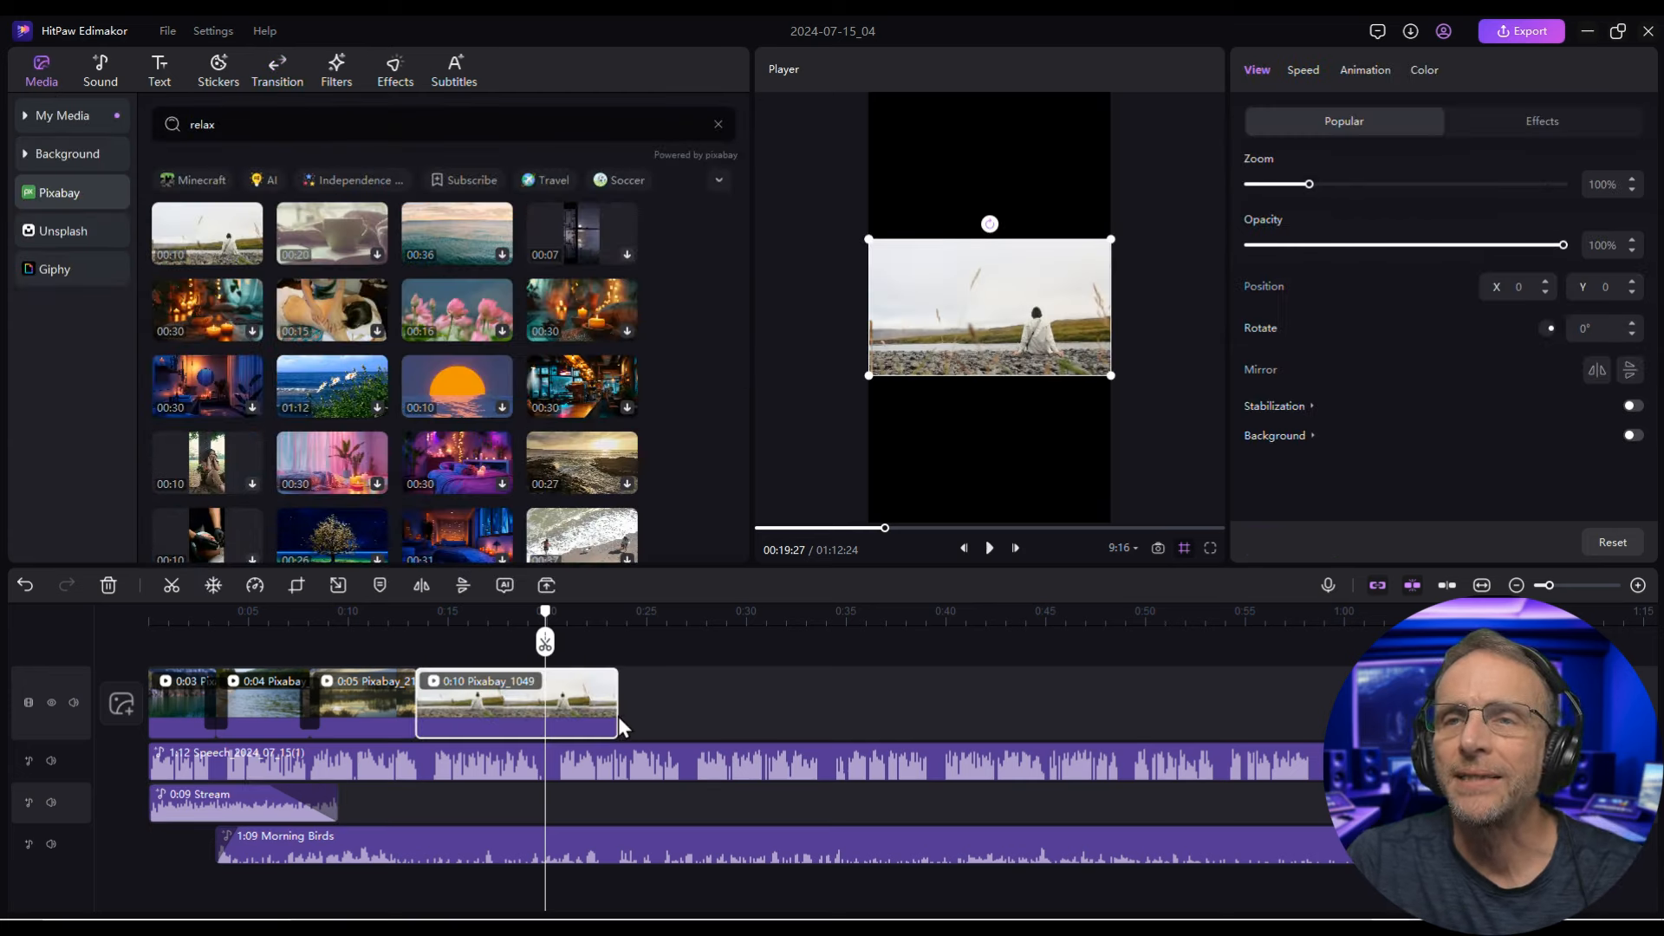
pyautogui.moveTo(618, 716); pyautogui.dragTo(548, 711)
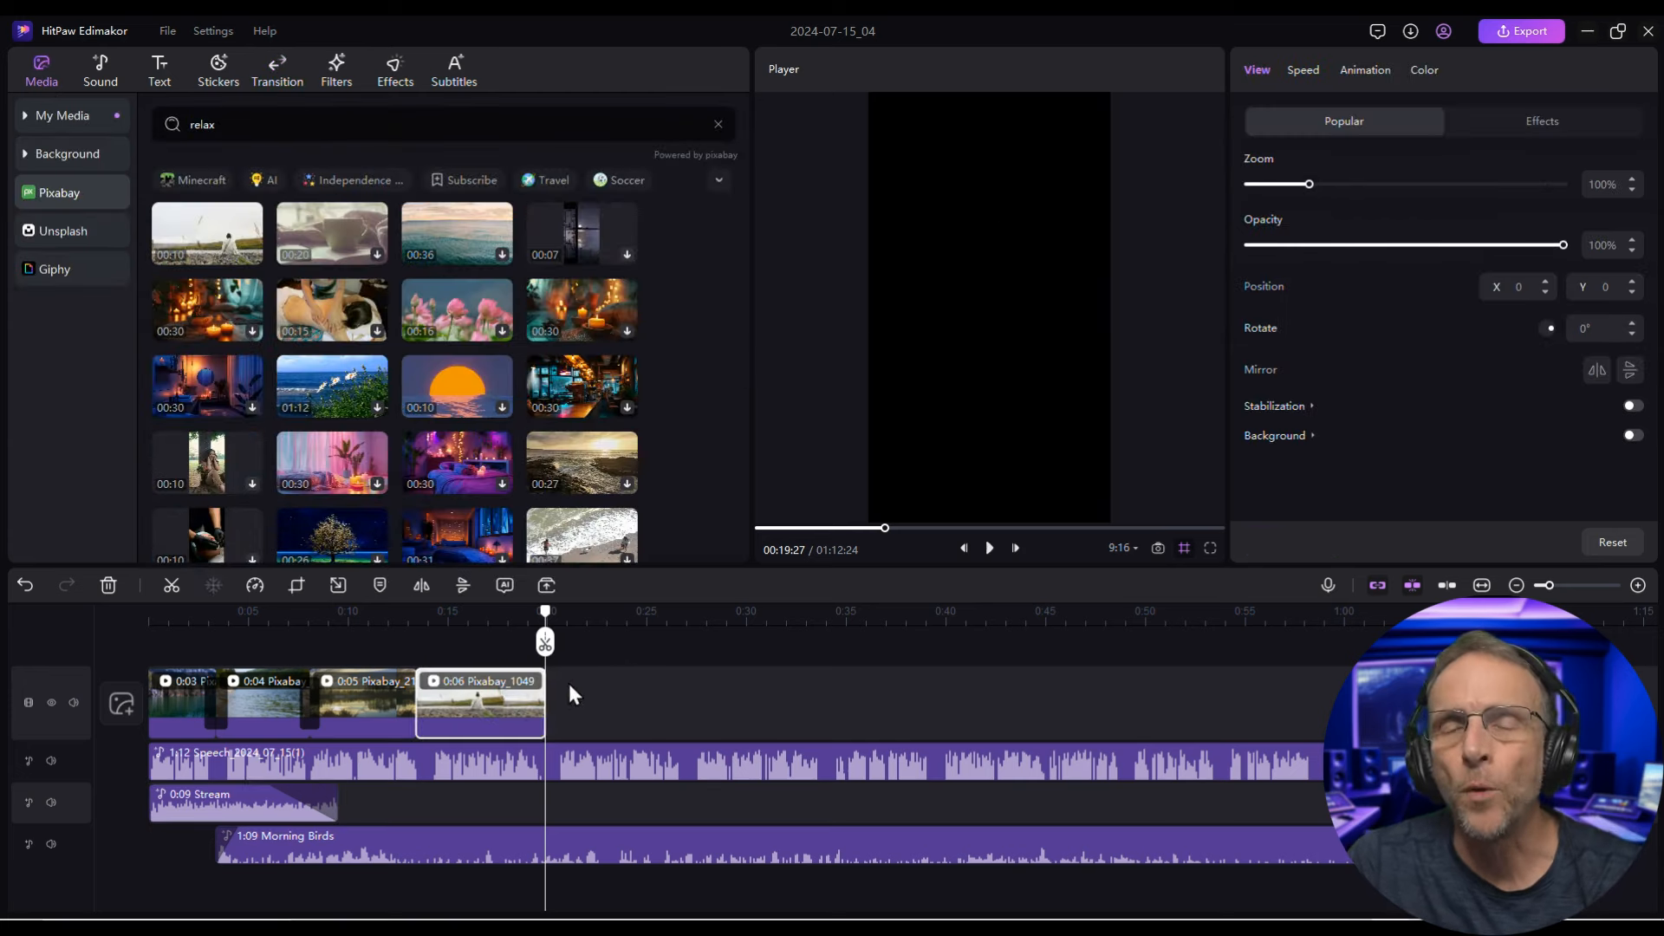
# Move the playhead to the start of the fourth clip and audition the music tracks Cul De Sac, Prelude Sound and Sun Prelude
pyautogui.click(418, 616)
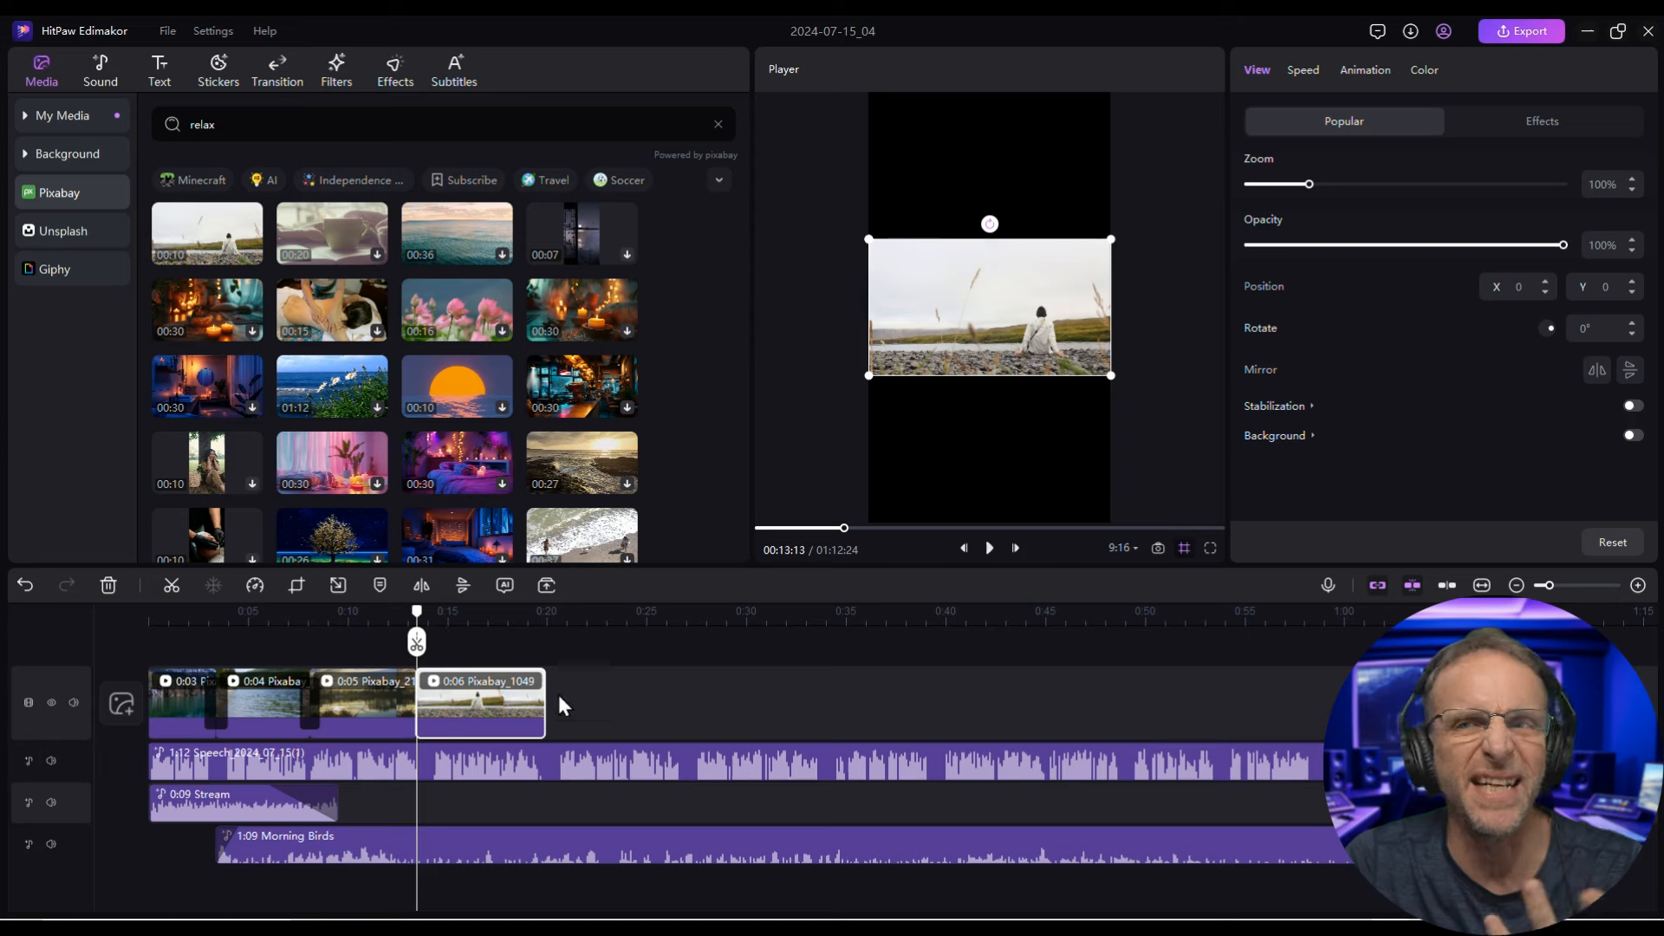
pyautogui.click(106, 77)
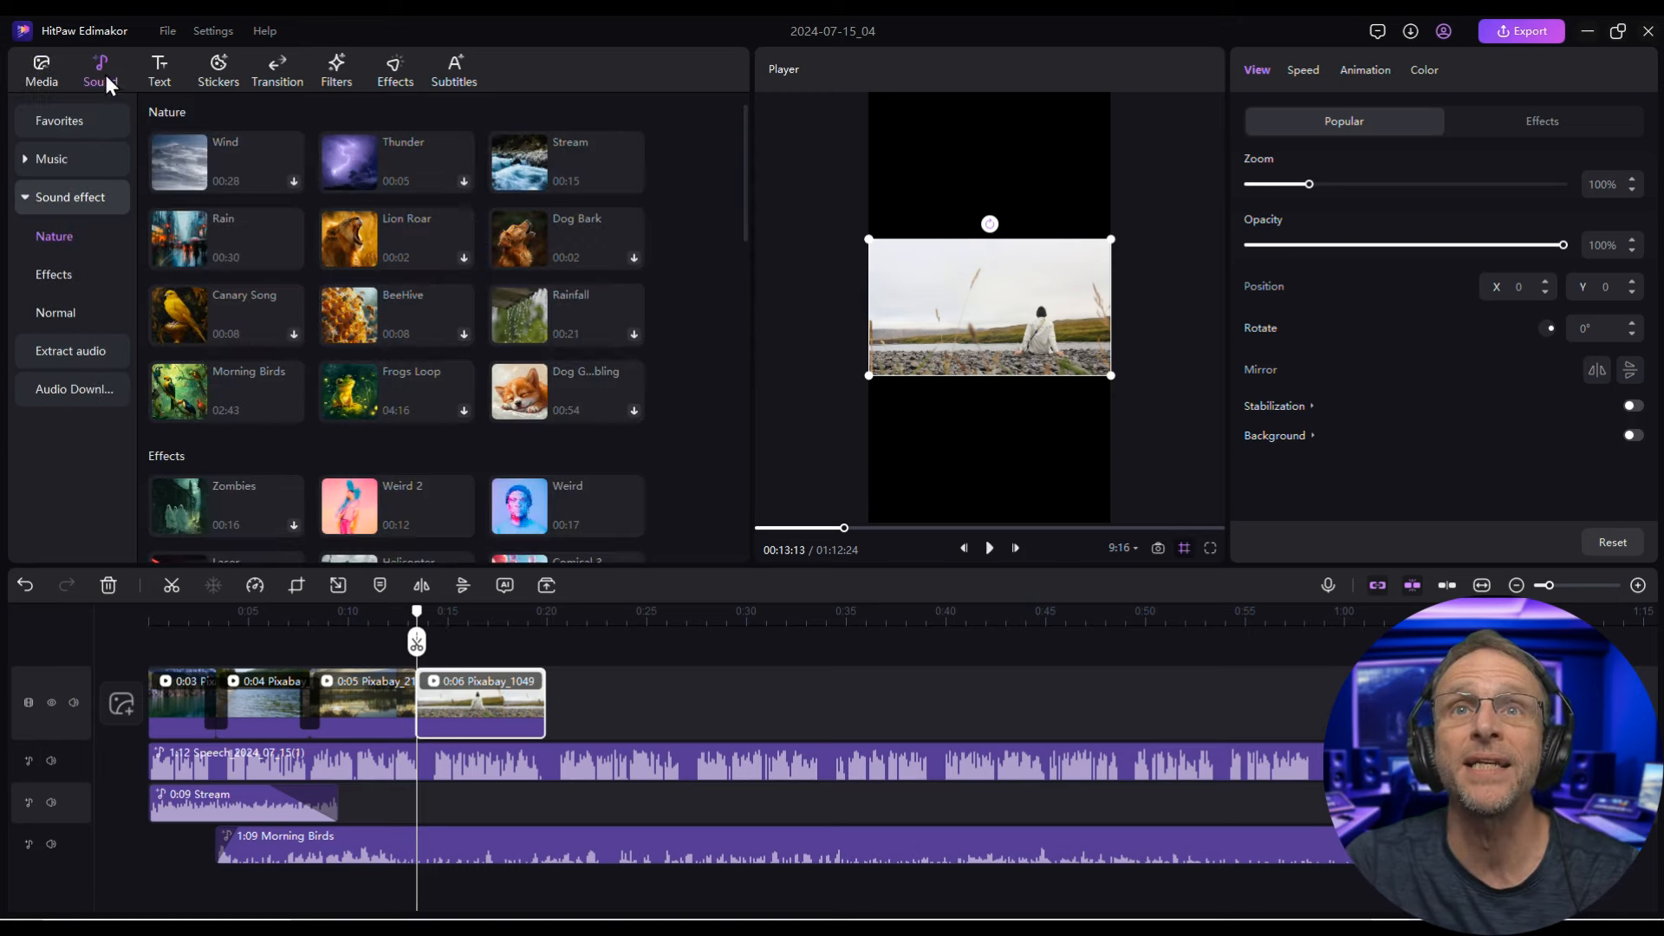
pyautogui.click(54, 158)
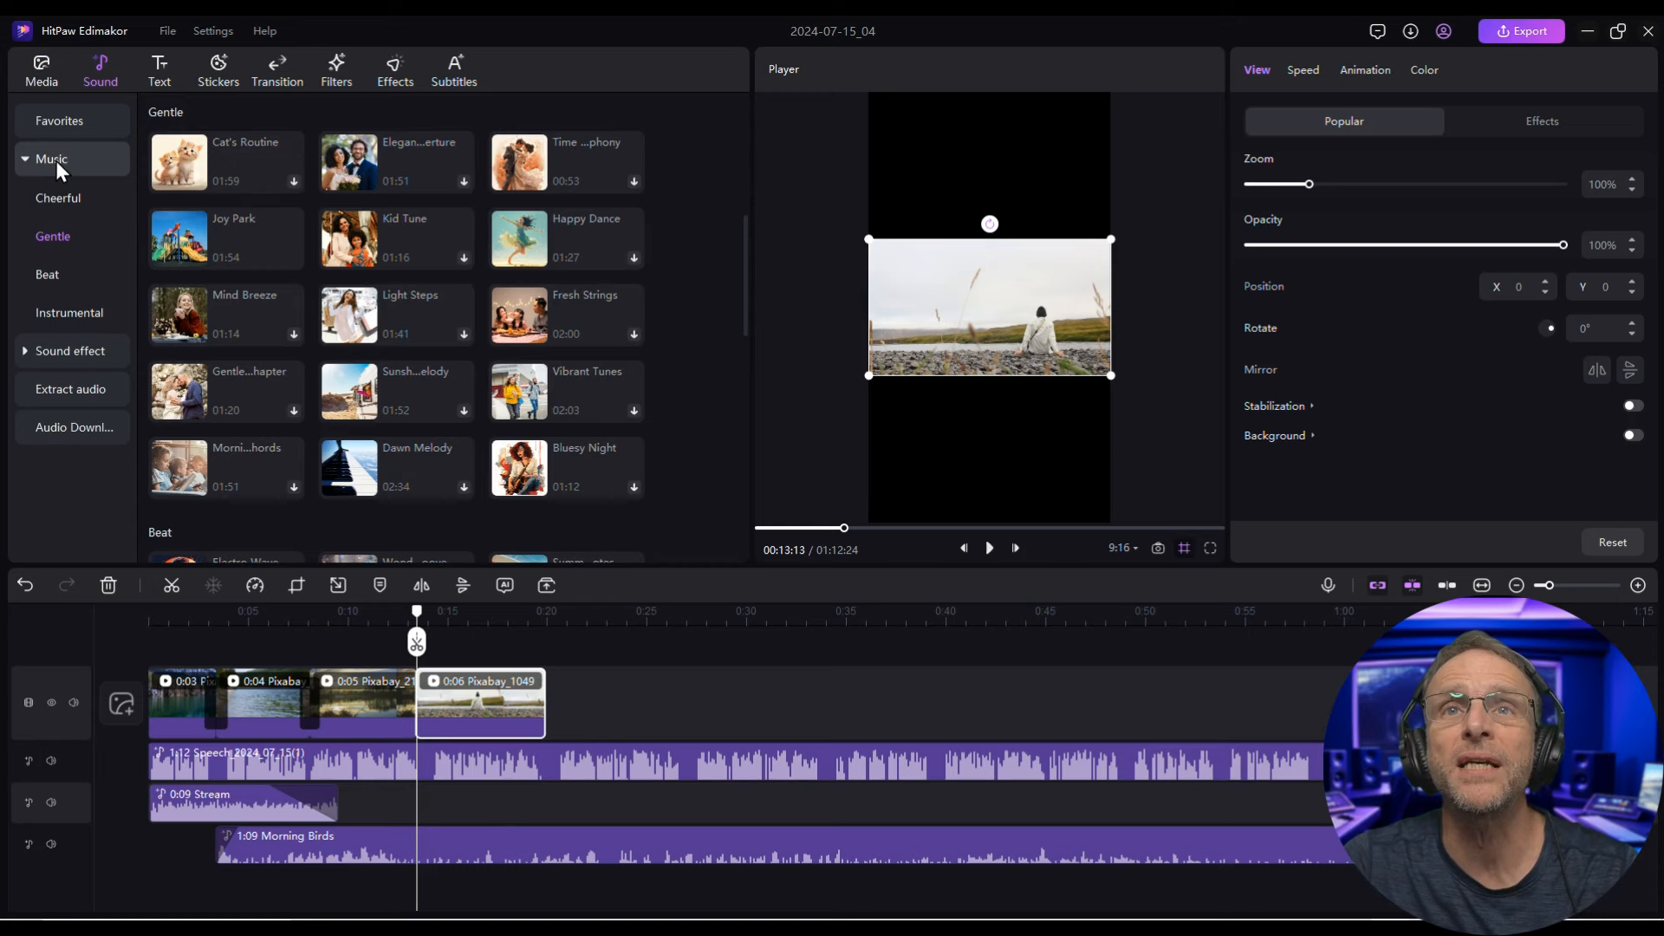
pyautogui.click(85, 305)
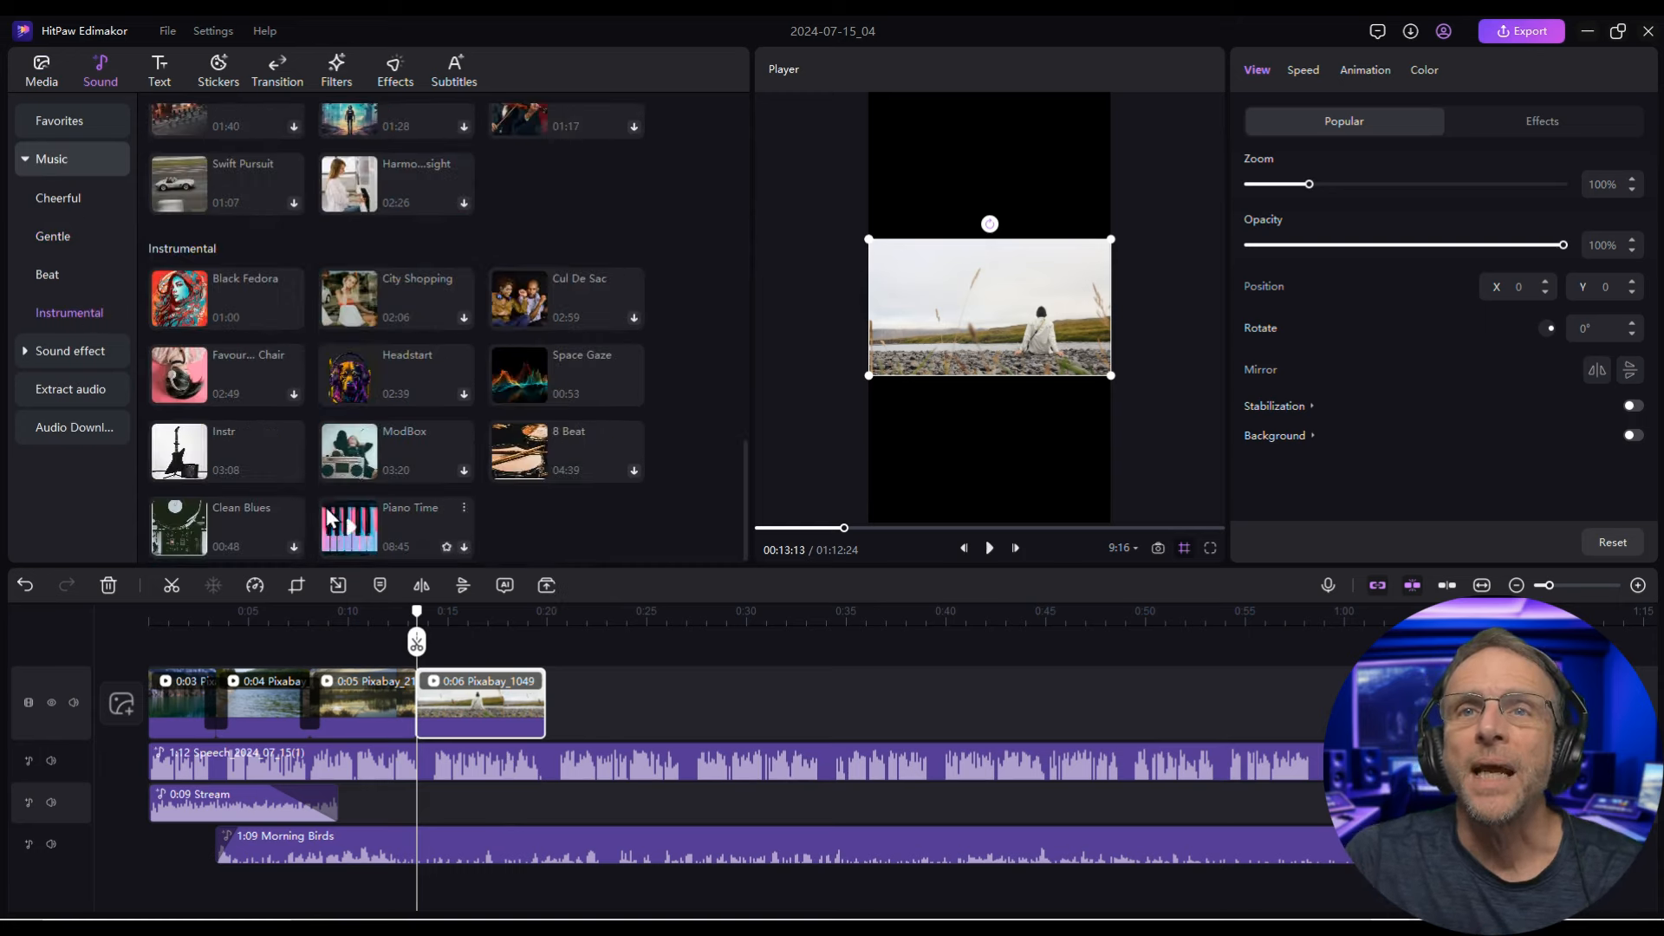
pyautogui.scroll(2, 522, 466)
pyautogui.click(522, 423)
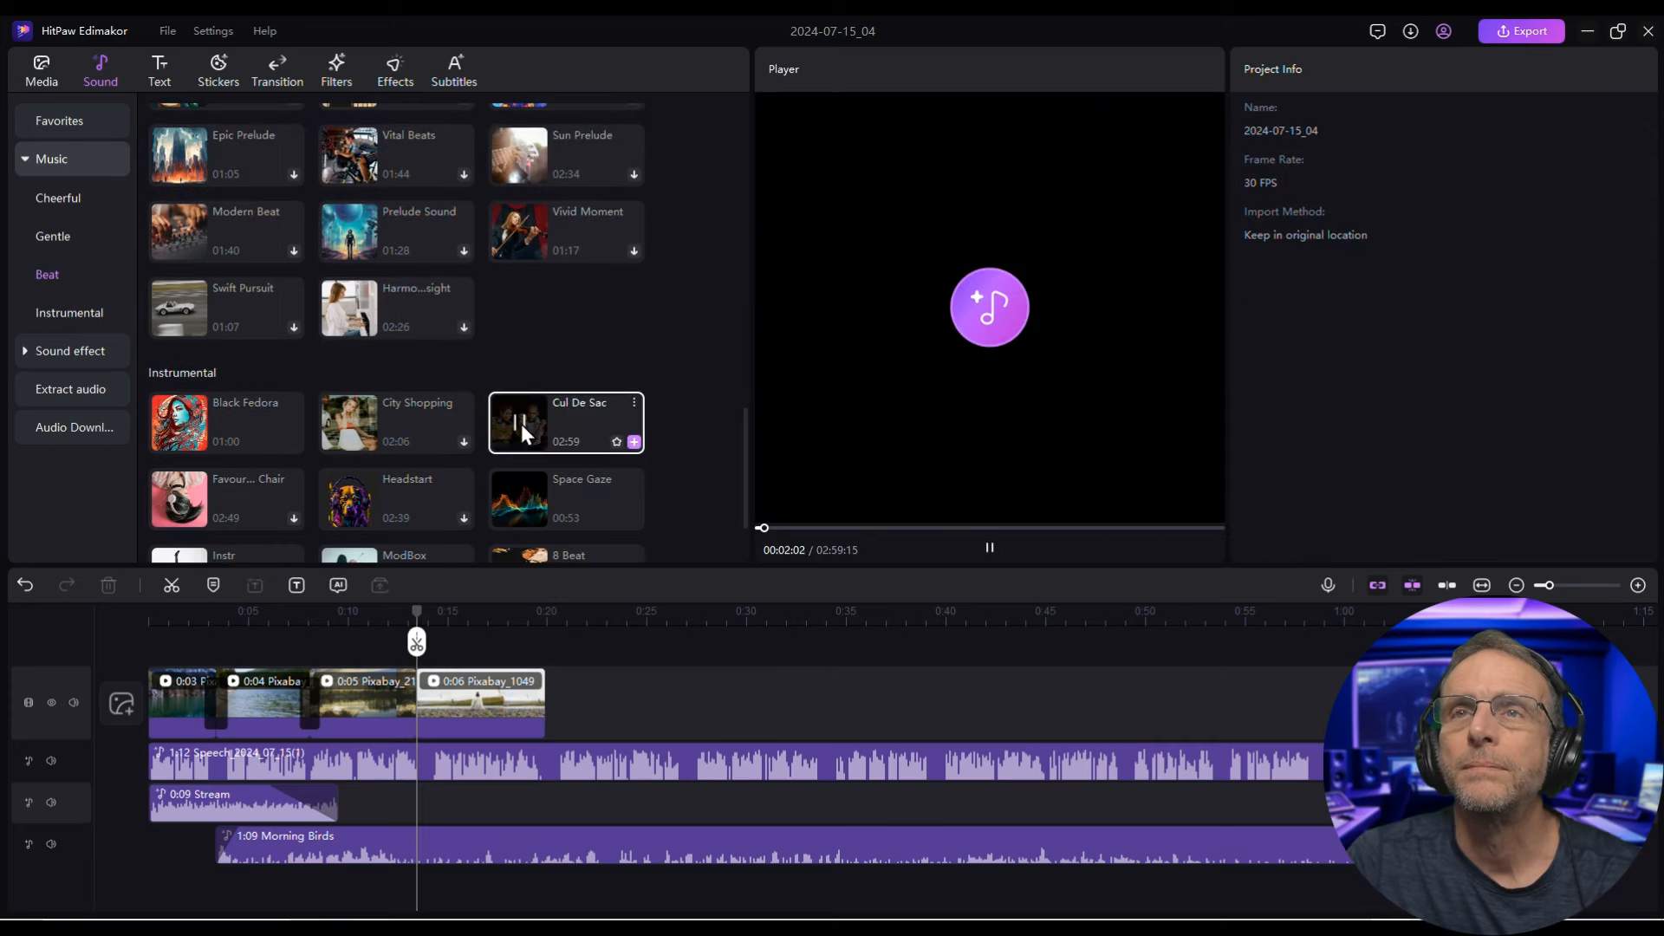
pyautogui.click(350, 230)
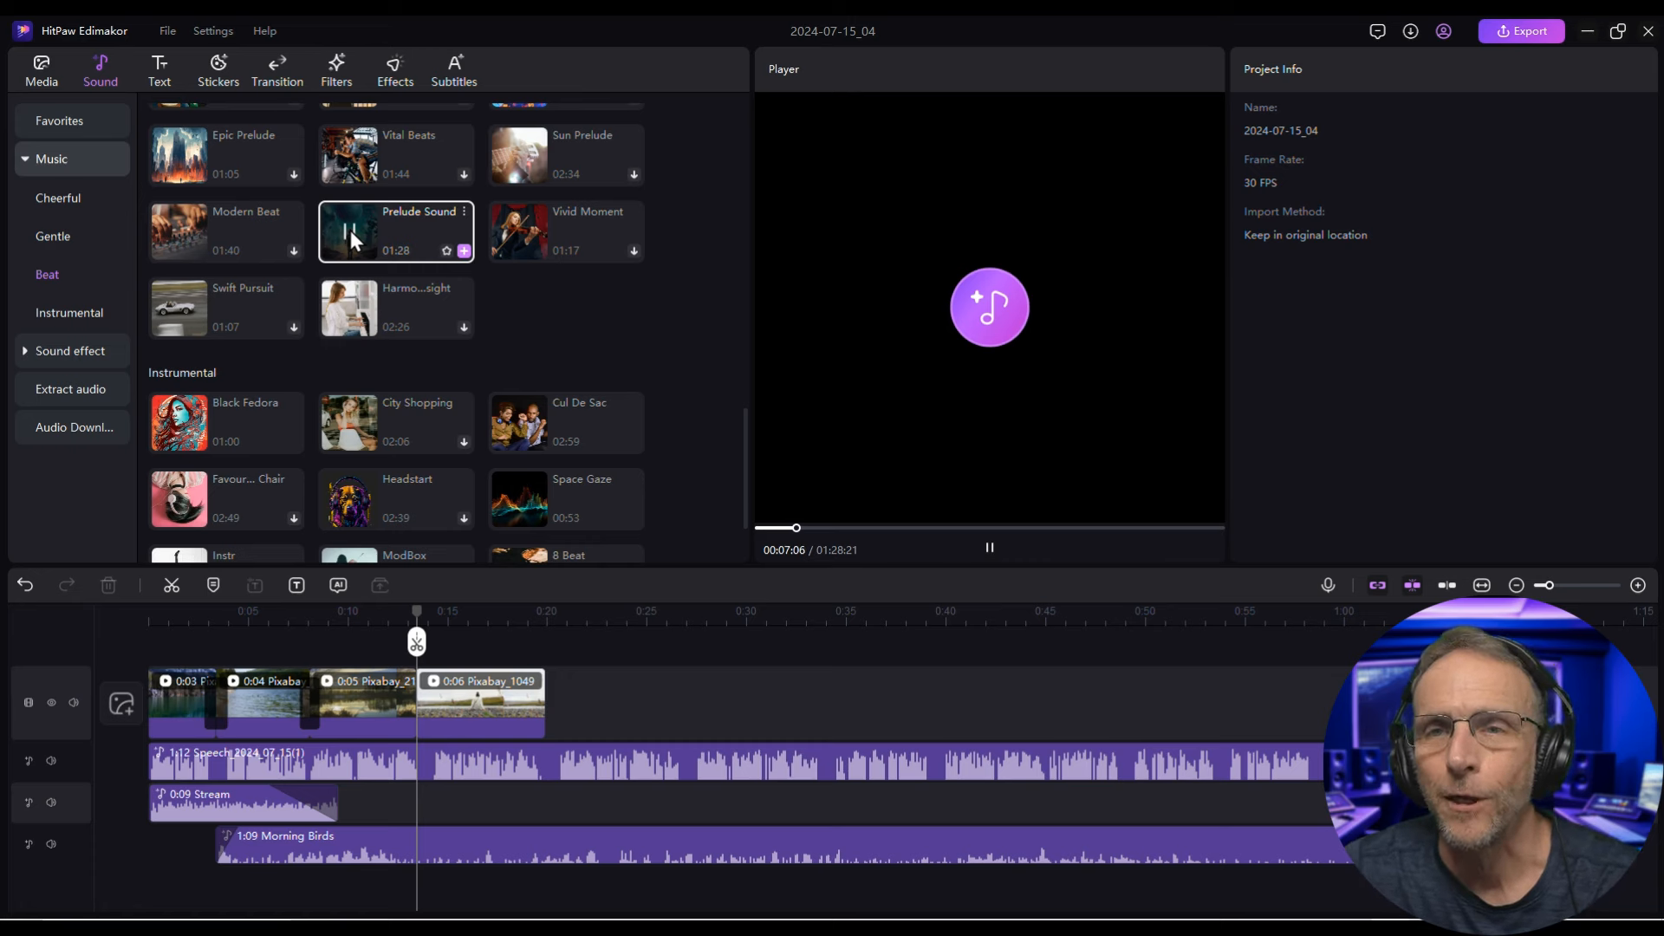
pyautogui.click(350, 230)
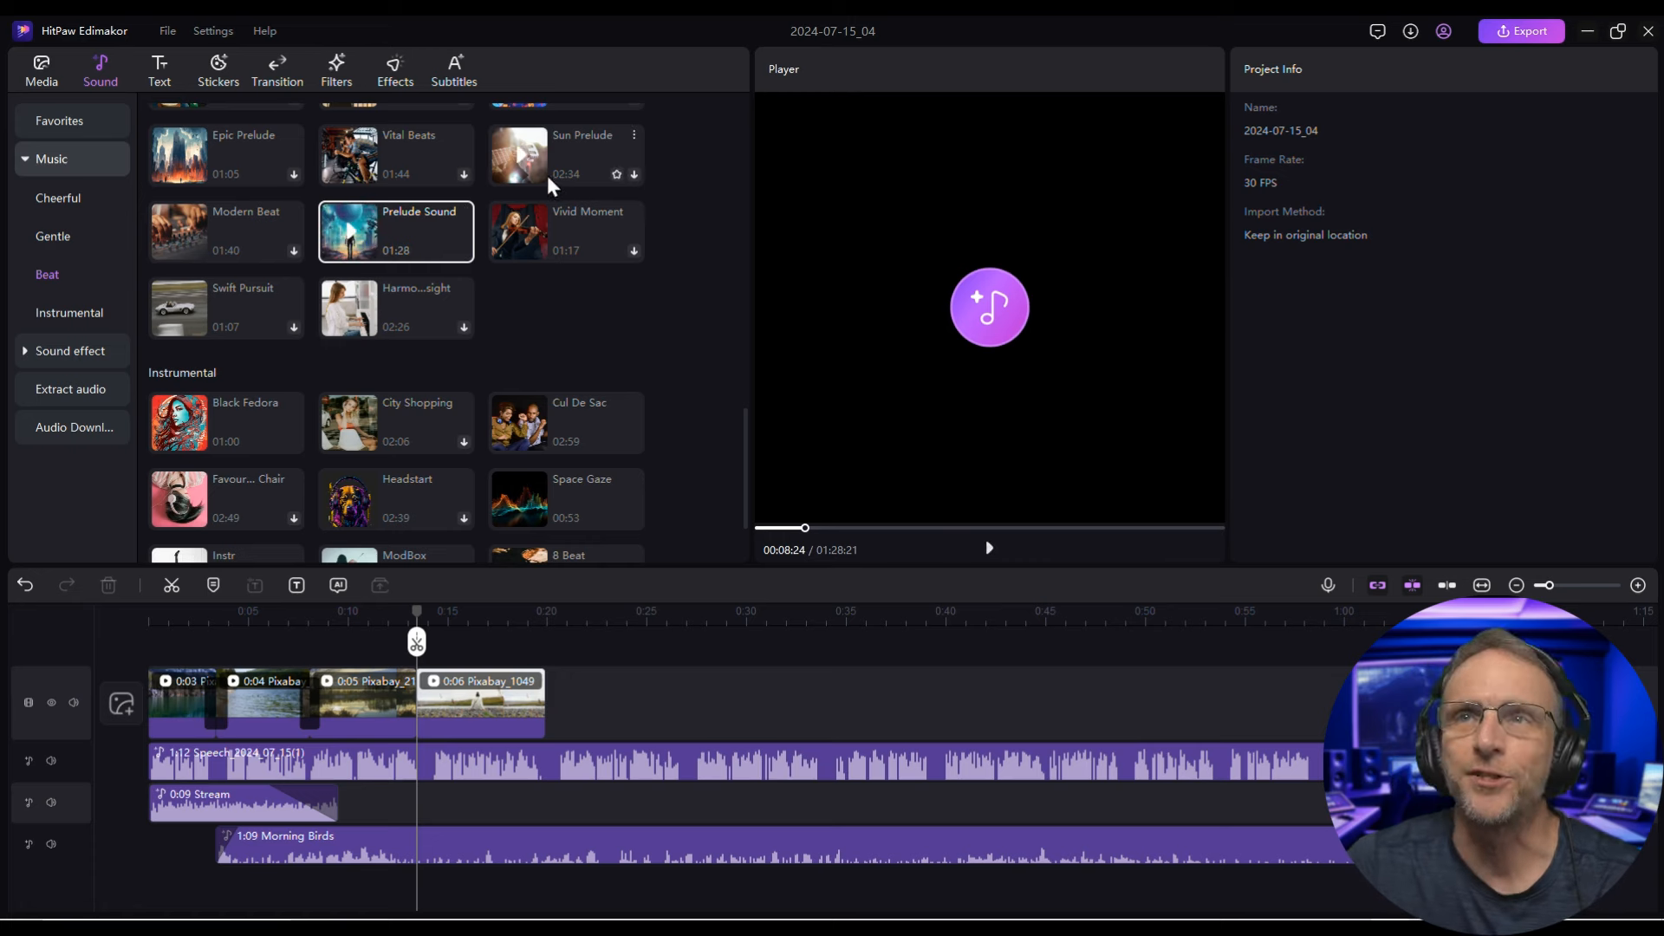
pyautogui.click(522, 155)
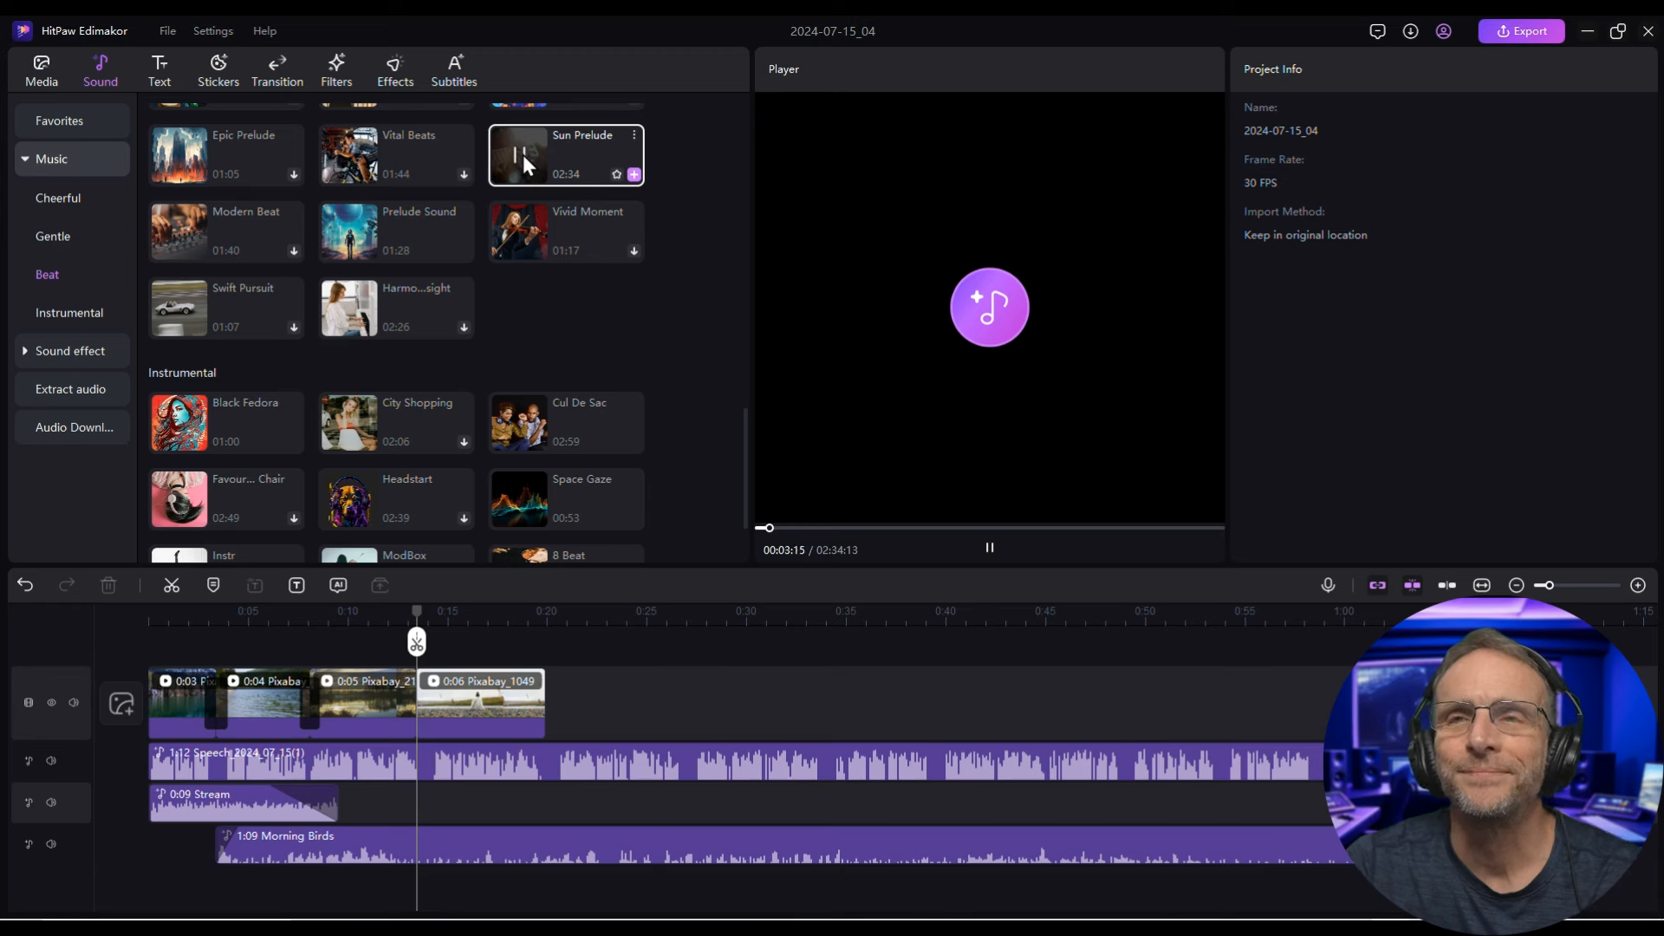
pyautogui.click(522, 154)
# Preview the Space Gaze music and place it on the Stream sound's track, starting with the fourth clip at 00:13:13
pyautogui.click(523, 501)
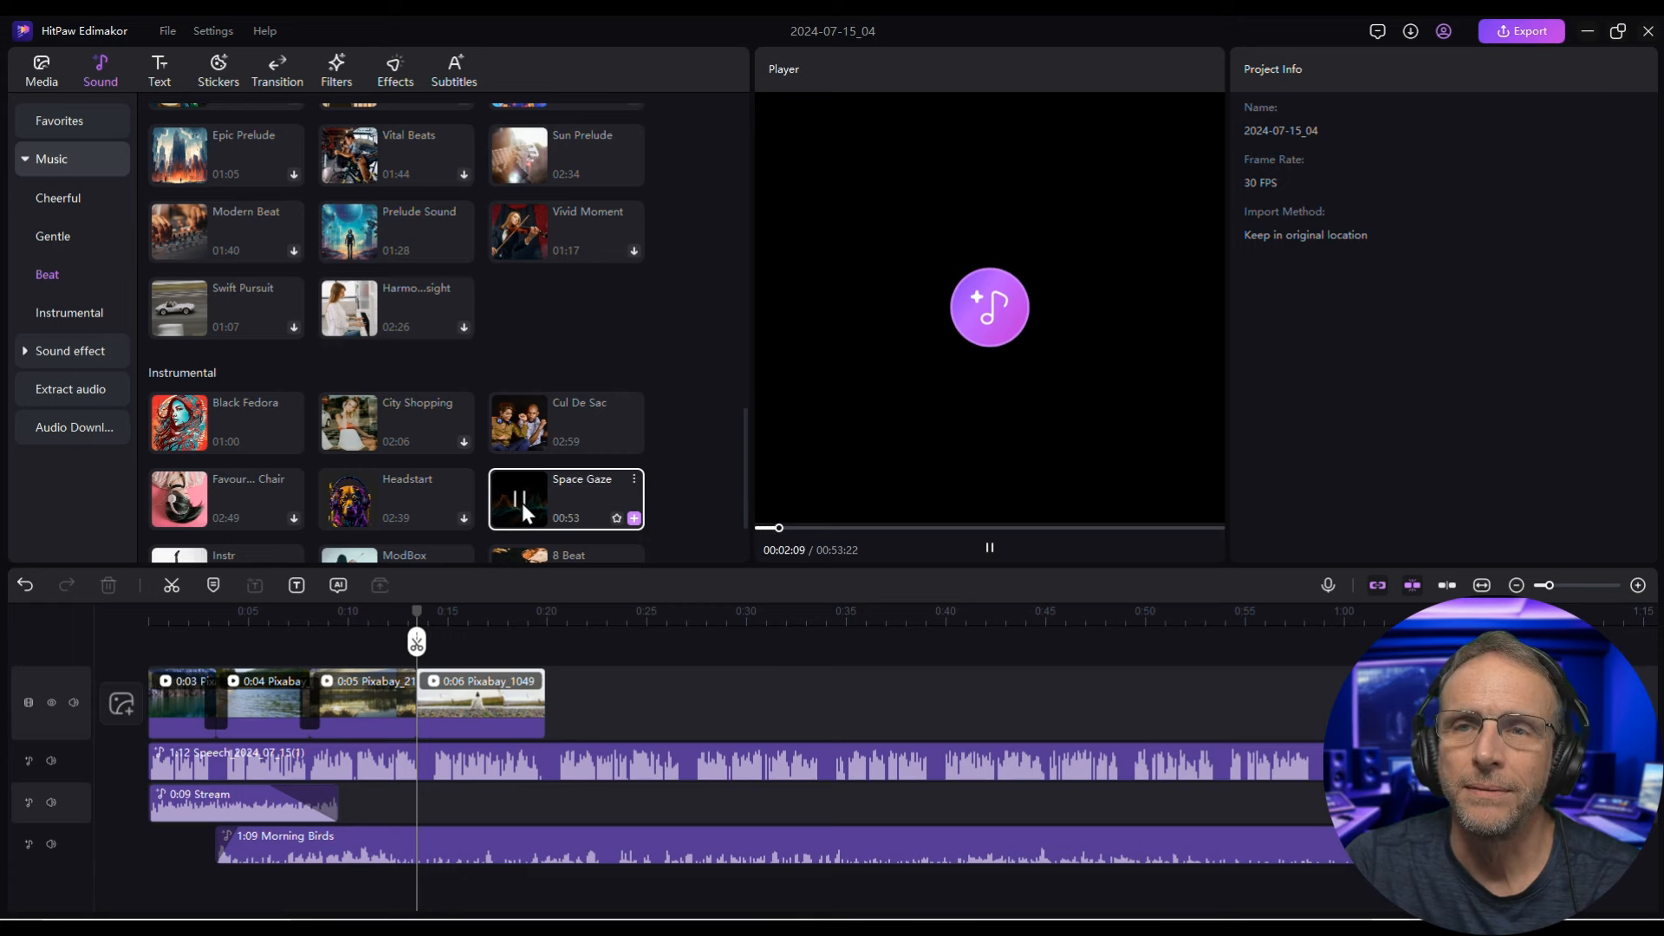
pyautogui.click(521, 503)
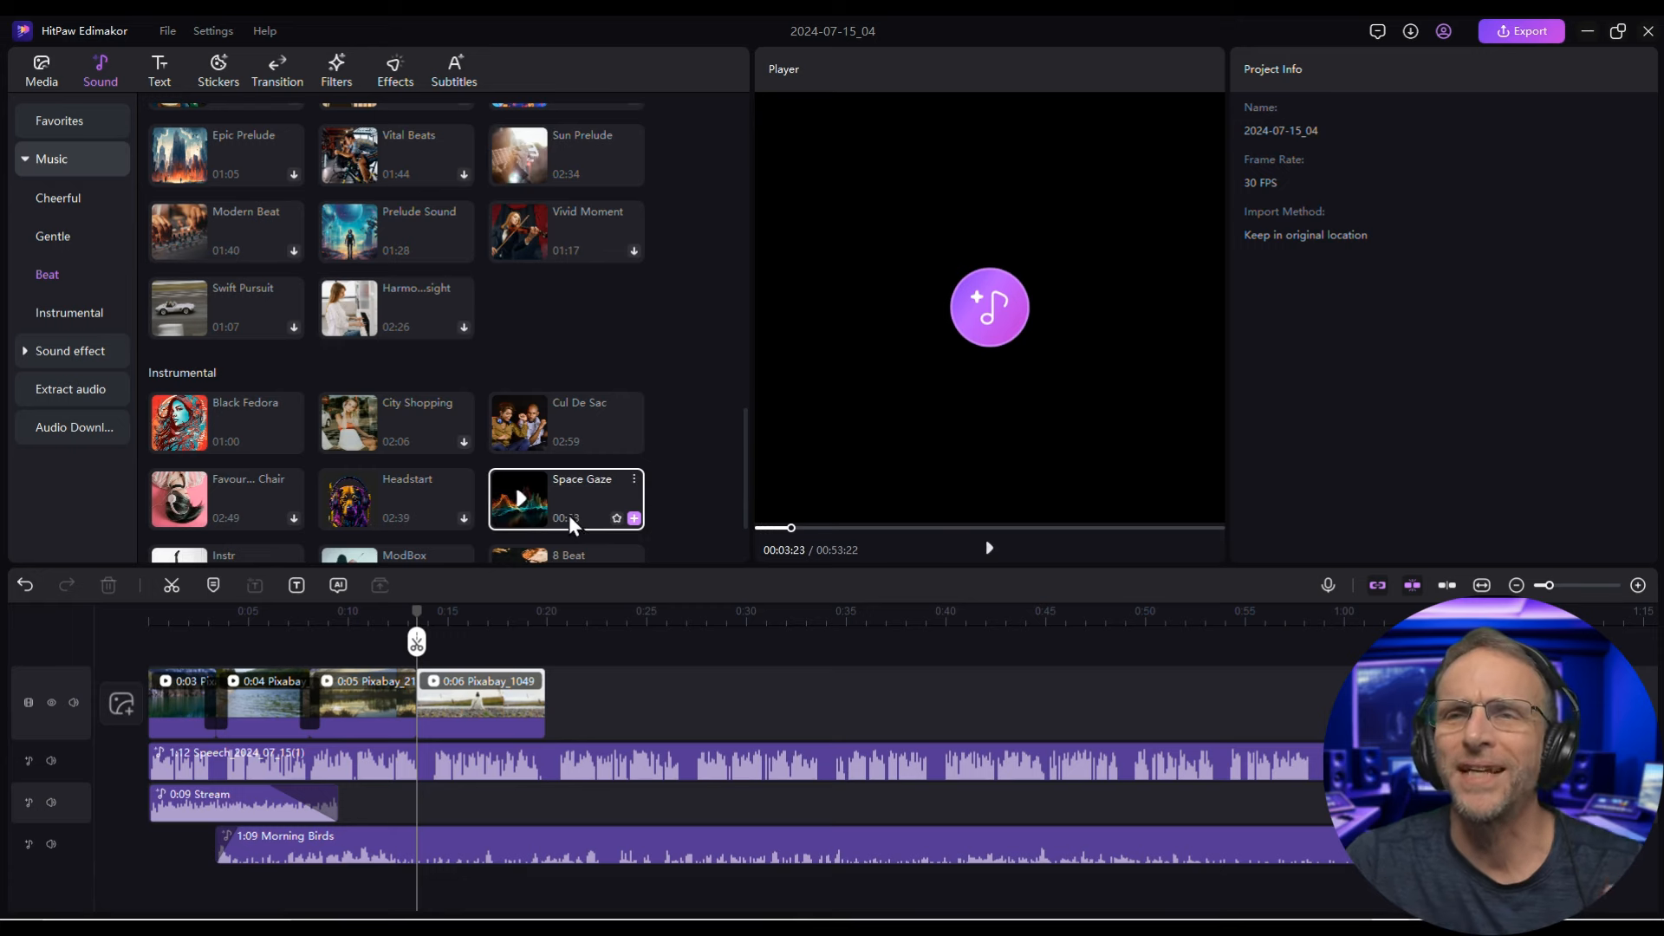
pyautogui.moveTo(575, 511); pyautogui.dragTo(440, 822)
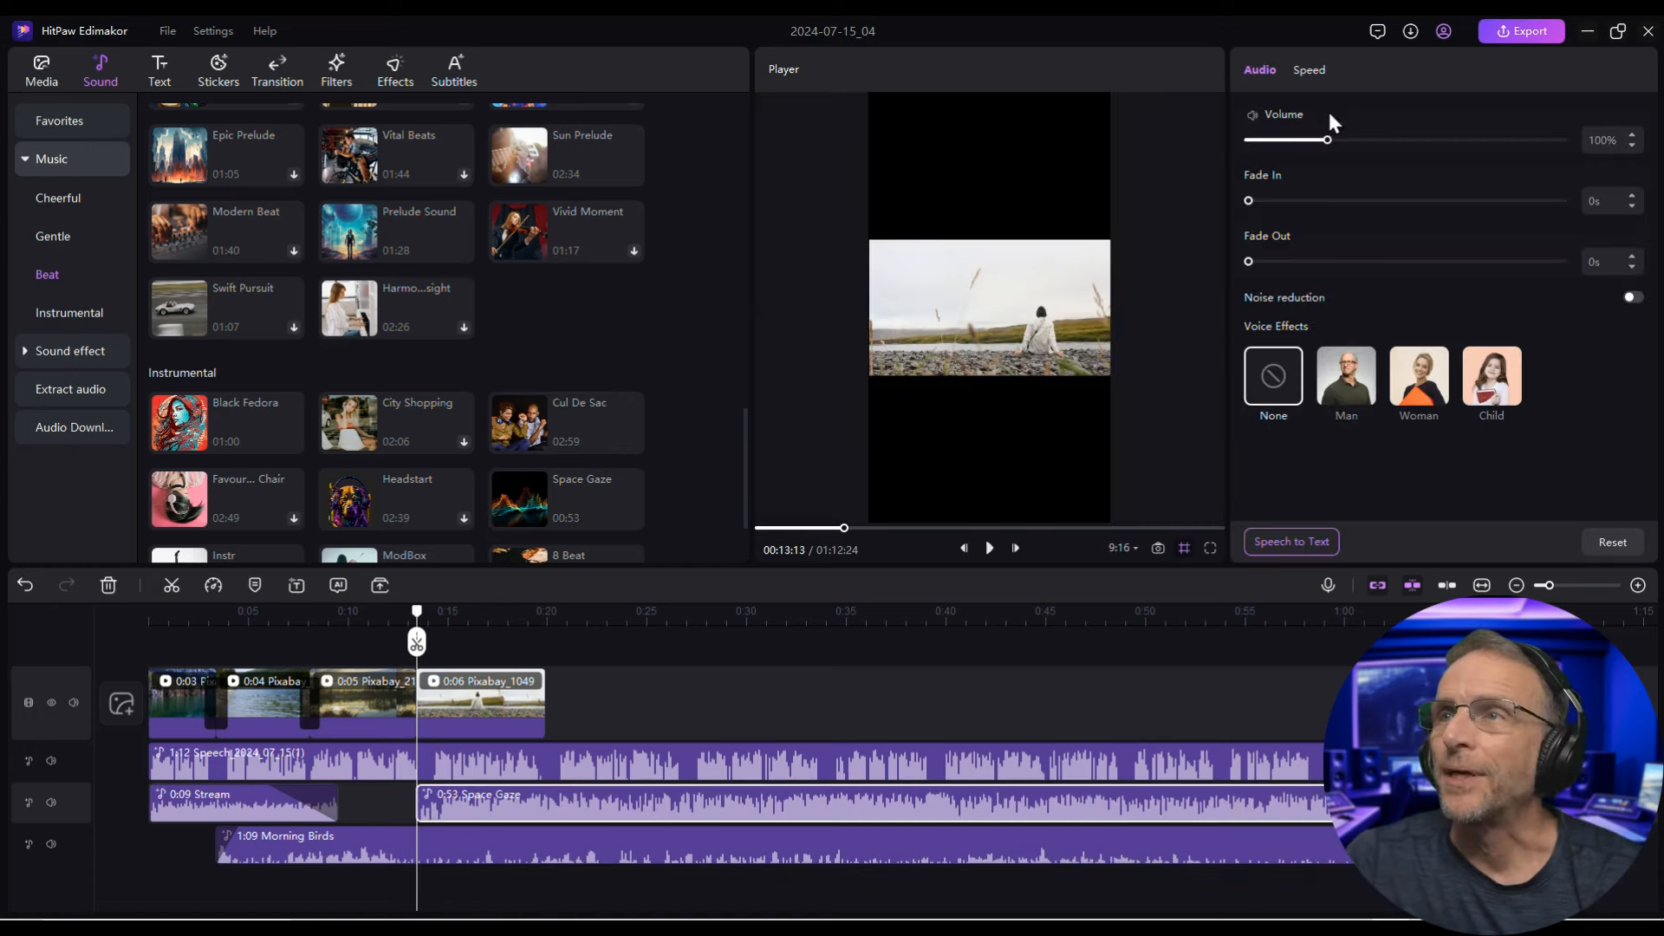
# Scale the fourth clip to 349% and shift it to X -410 so the seated person fills the vertical frame
pyautogui.moveTo(1329, 137); pyautogui.dragTo(1468, 184)
pyautogui.click(989, 549)
pyautogui.click(989, 548)
pyautogui.click(989, 308)
pyautogui.moveTo(1111, 442); pyautogui.dragTo(1019, 442)
# Play the sequence from 00:13:00 across the cut between the third and fourth clips
pyautogui.click(409, 639)
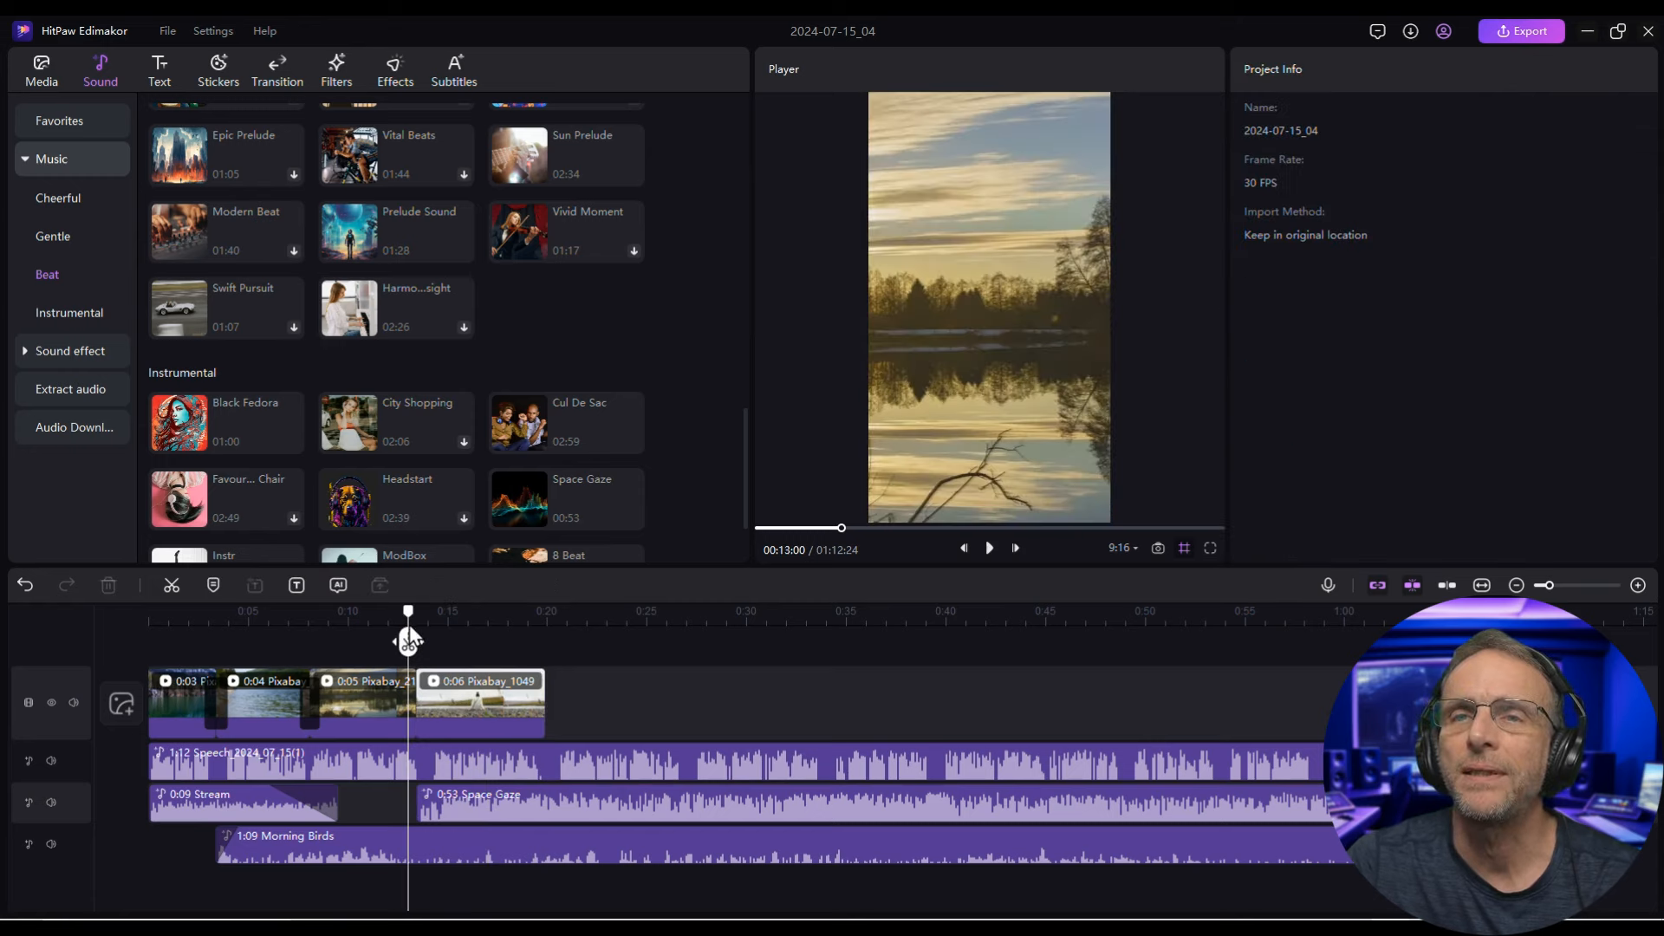
pyautogui.click(989, 548)
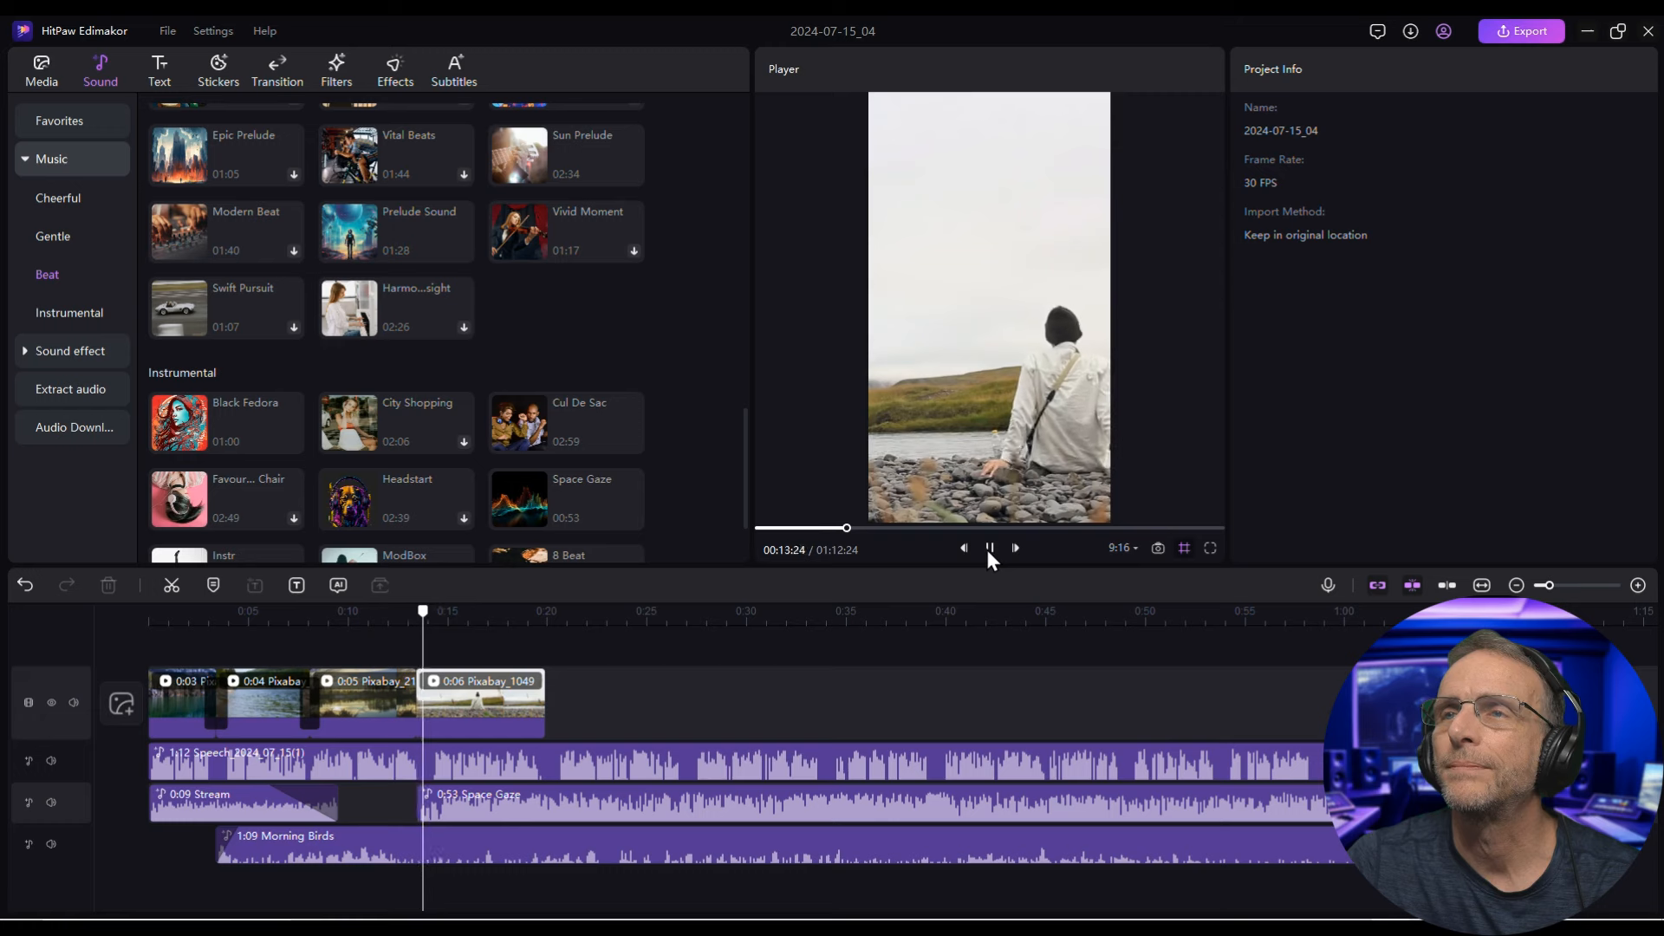
pyautogui.click(989, 548)
# Add a transition between the third and fourth clips and play the sequence on to 00:22:04
pyautogui.click(274, 73)
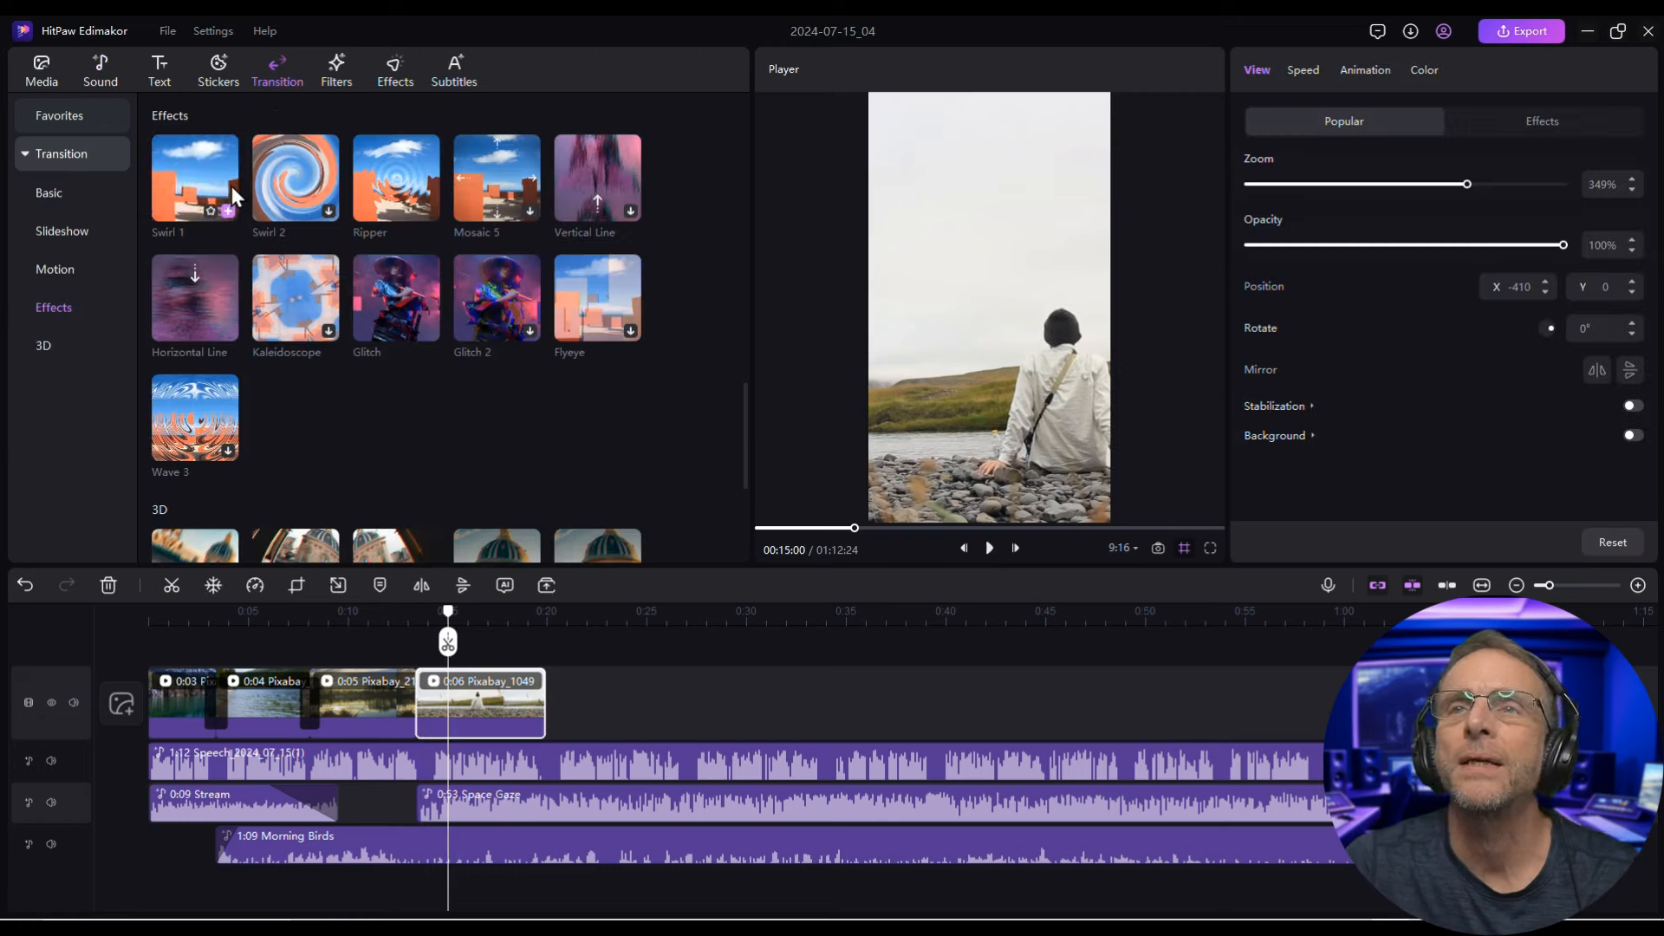
pyautogui.scroll(7, 584, 236)
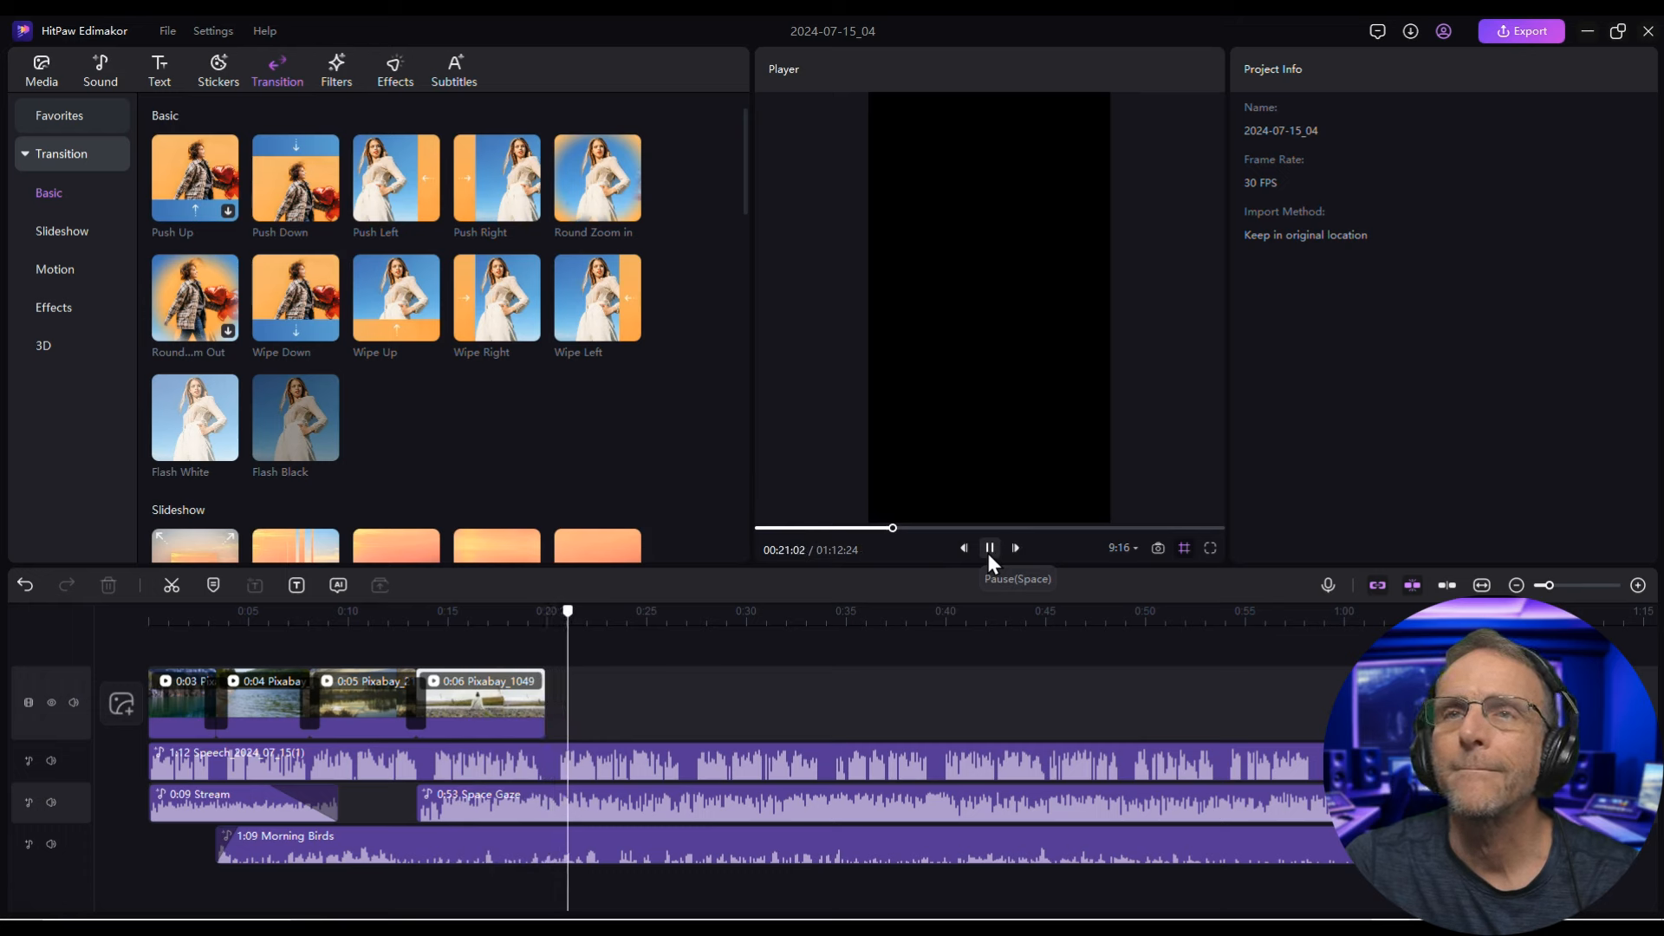
pyautogui.click(990, 554)
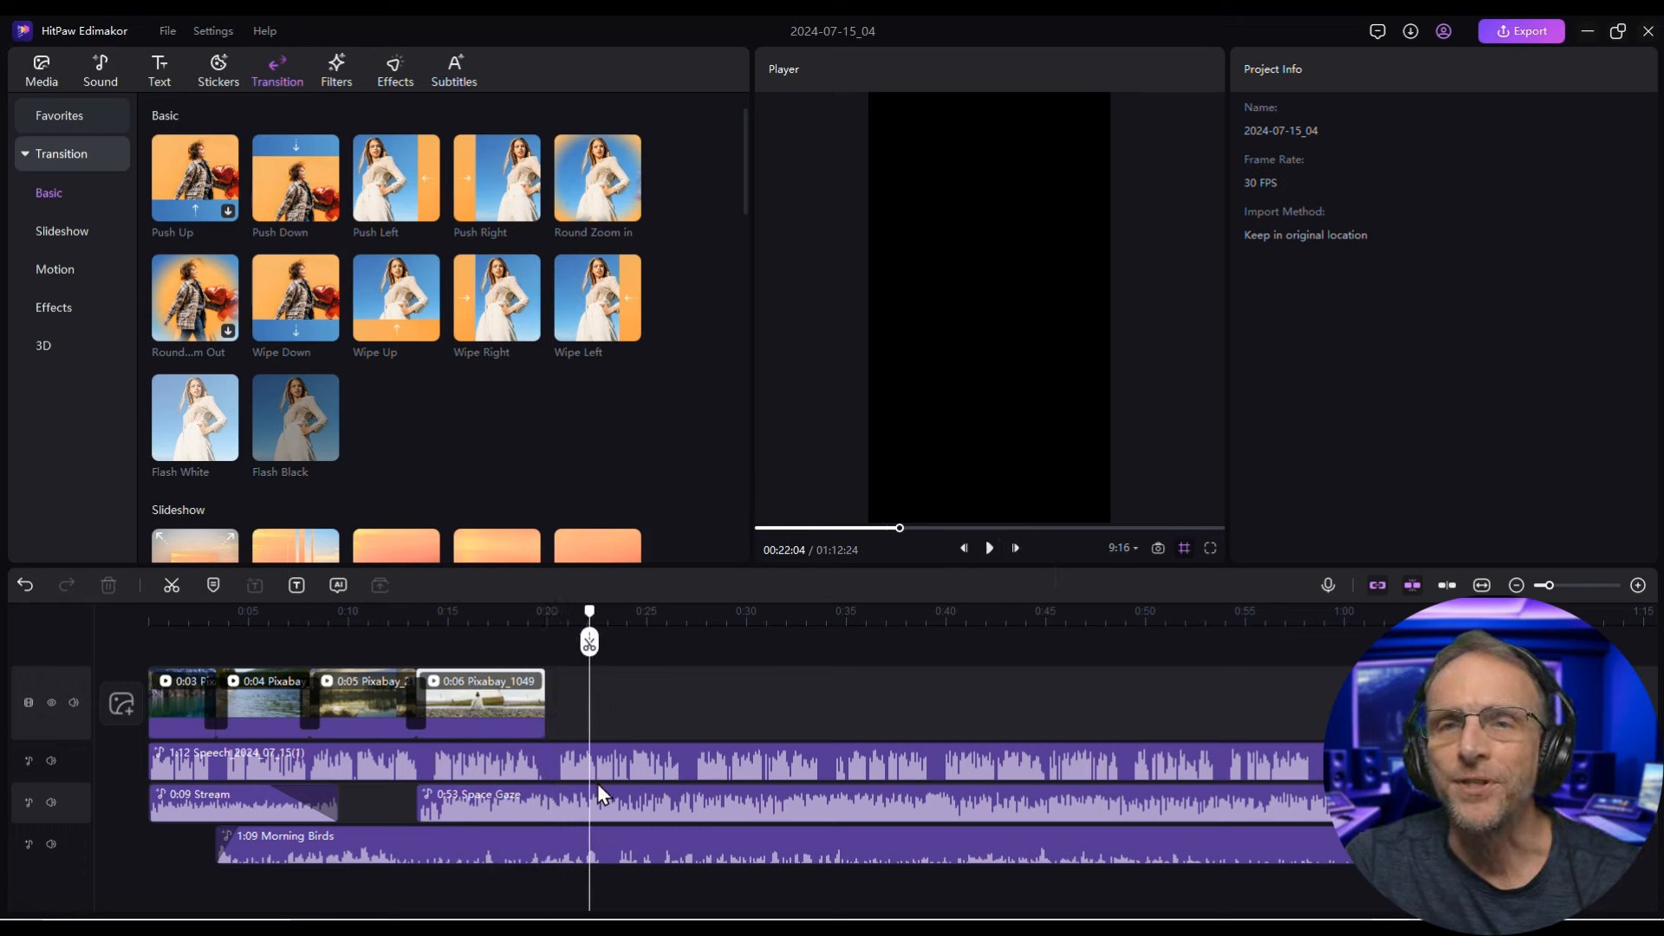
# Place the "relax" stock clip of the woman sitting under a tree directly after the fourth clip
pyautogui.click(494, 706)
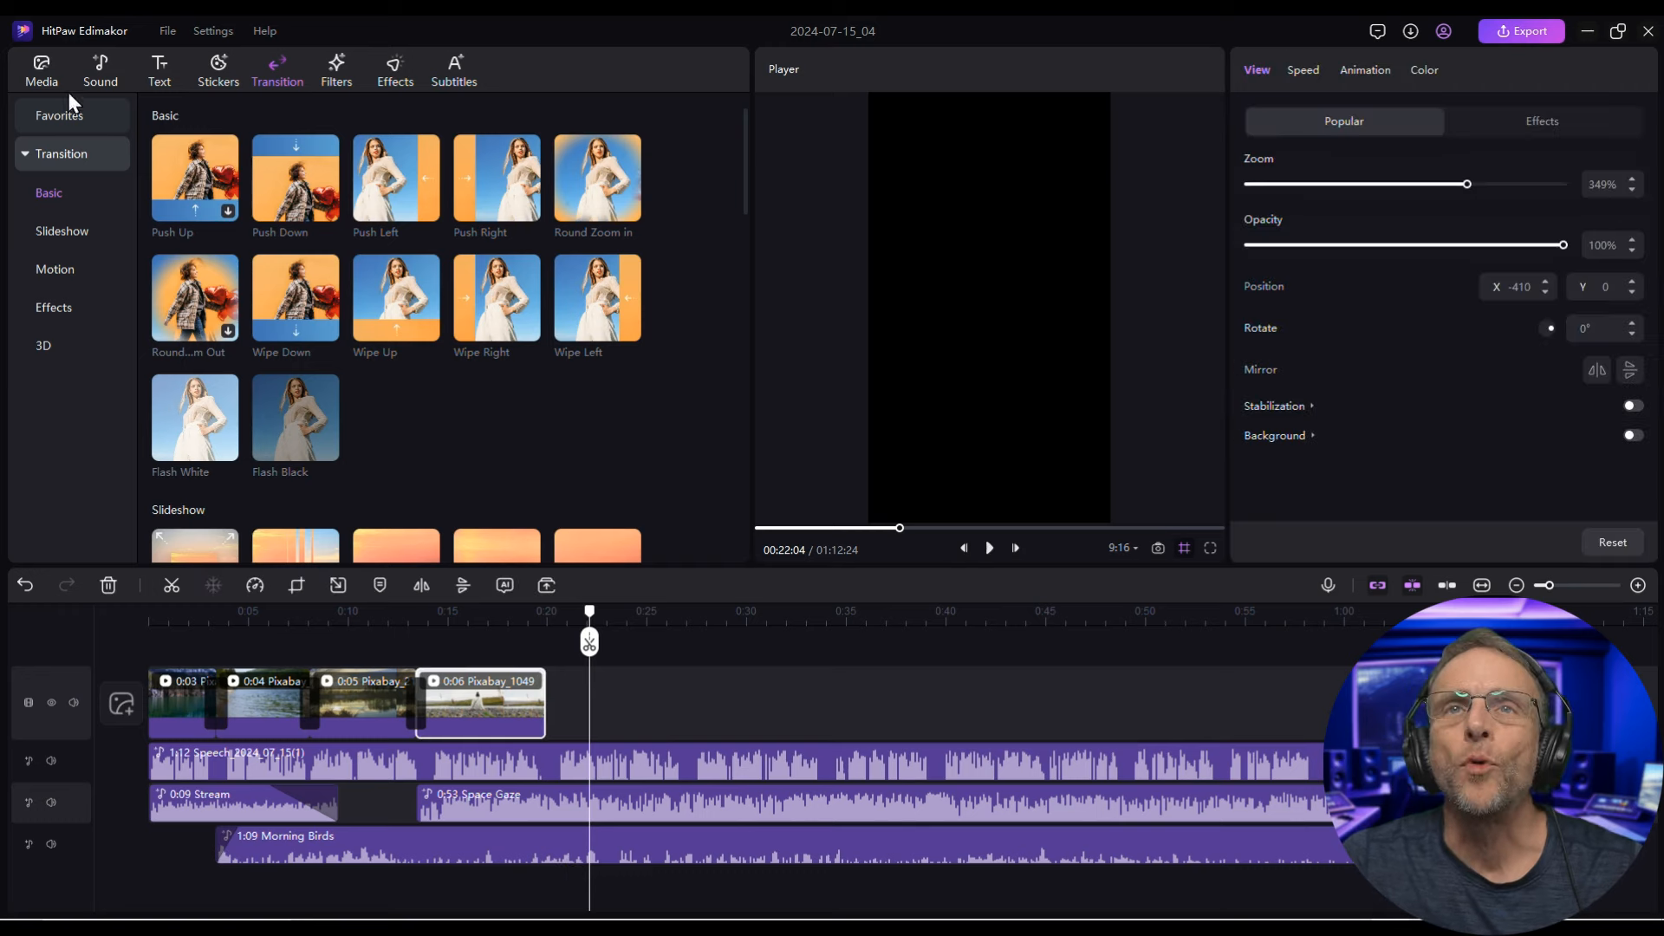
pyautogui.click(45, 68)
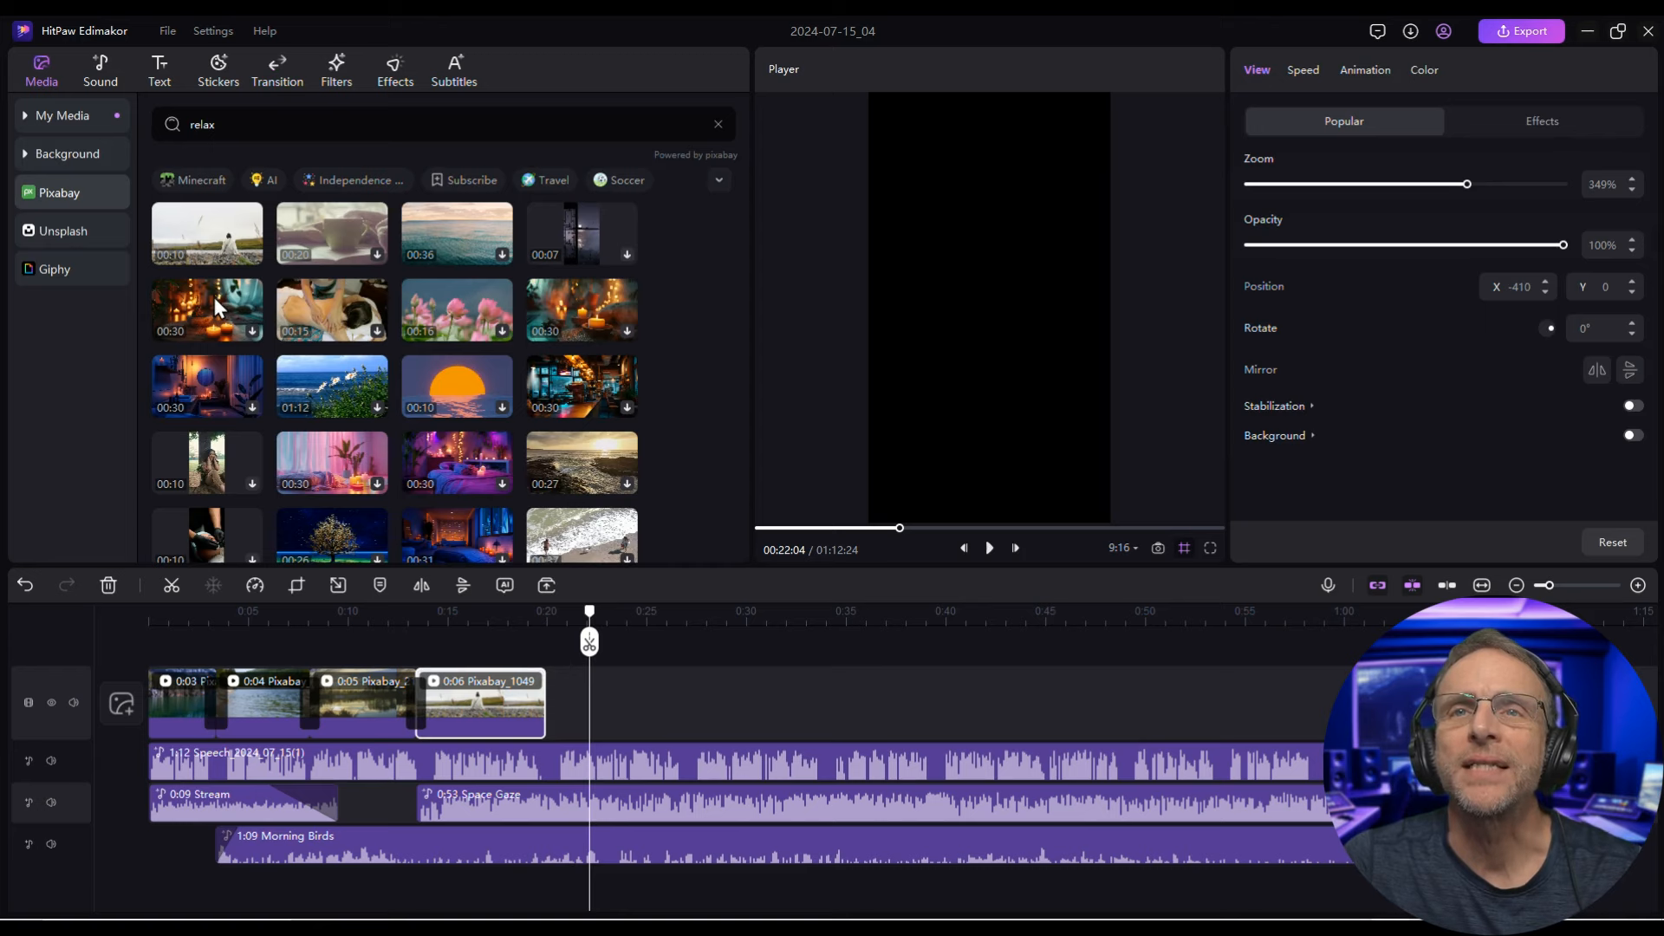
pyautogui.scroll(-2, 215, 384)
pyautogui.click(210, 351)
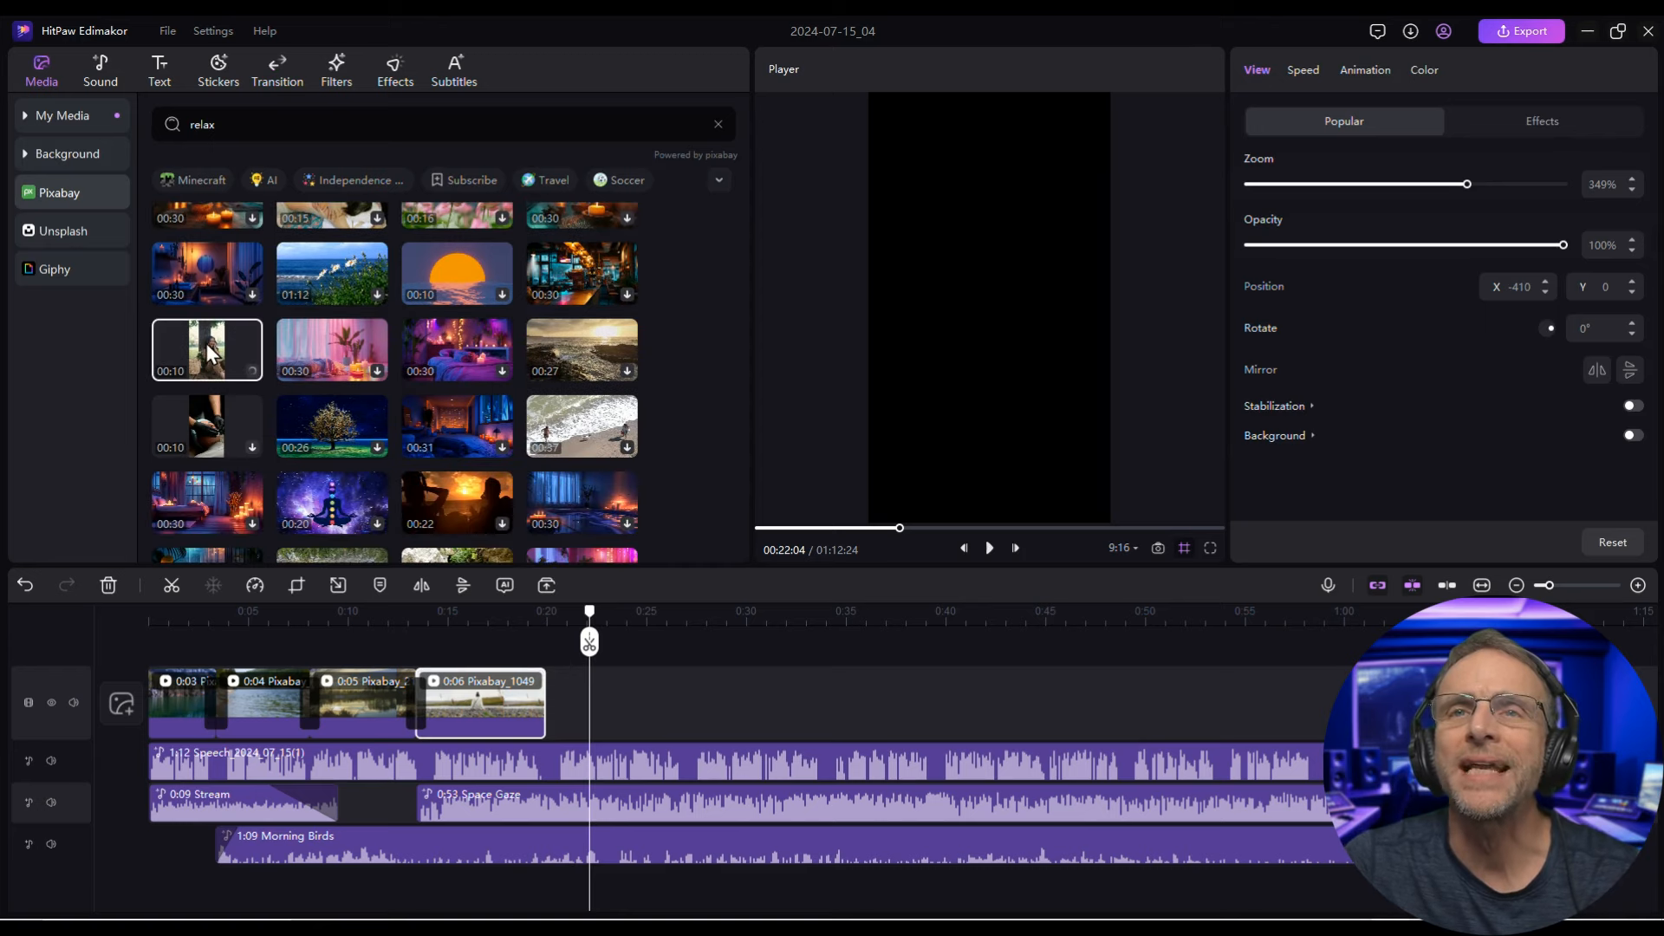
pyautogui.moveTo(210, 351)
pyautogui.mouseDown()
pyautogui.moveTo(658, 555)
pyautogui.moveTo(549, 675)
pyautogui.mouseUp()
# Play the sequence across the woman-under-tree clip and lower the Space Gaze music volume to 9%
pyautogui.click(529, 648)
pyautogui.click(989, 547)
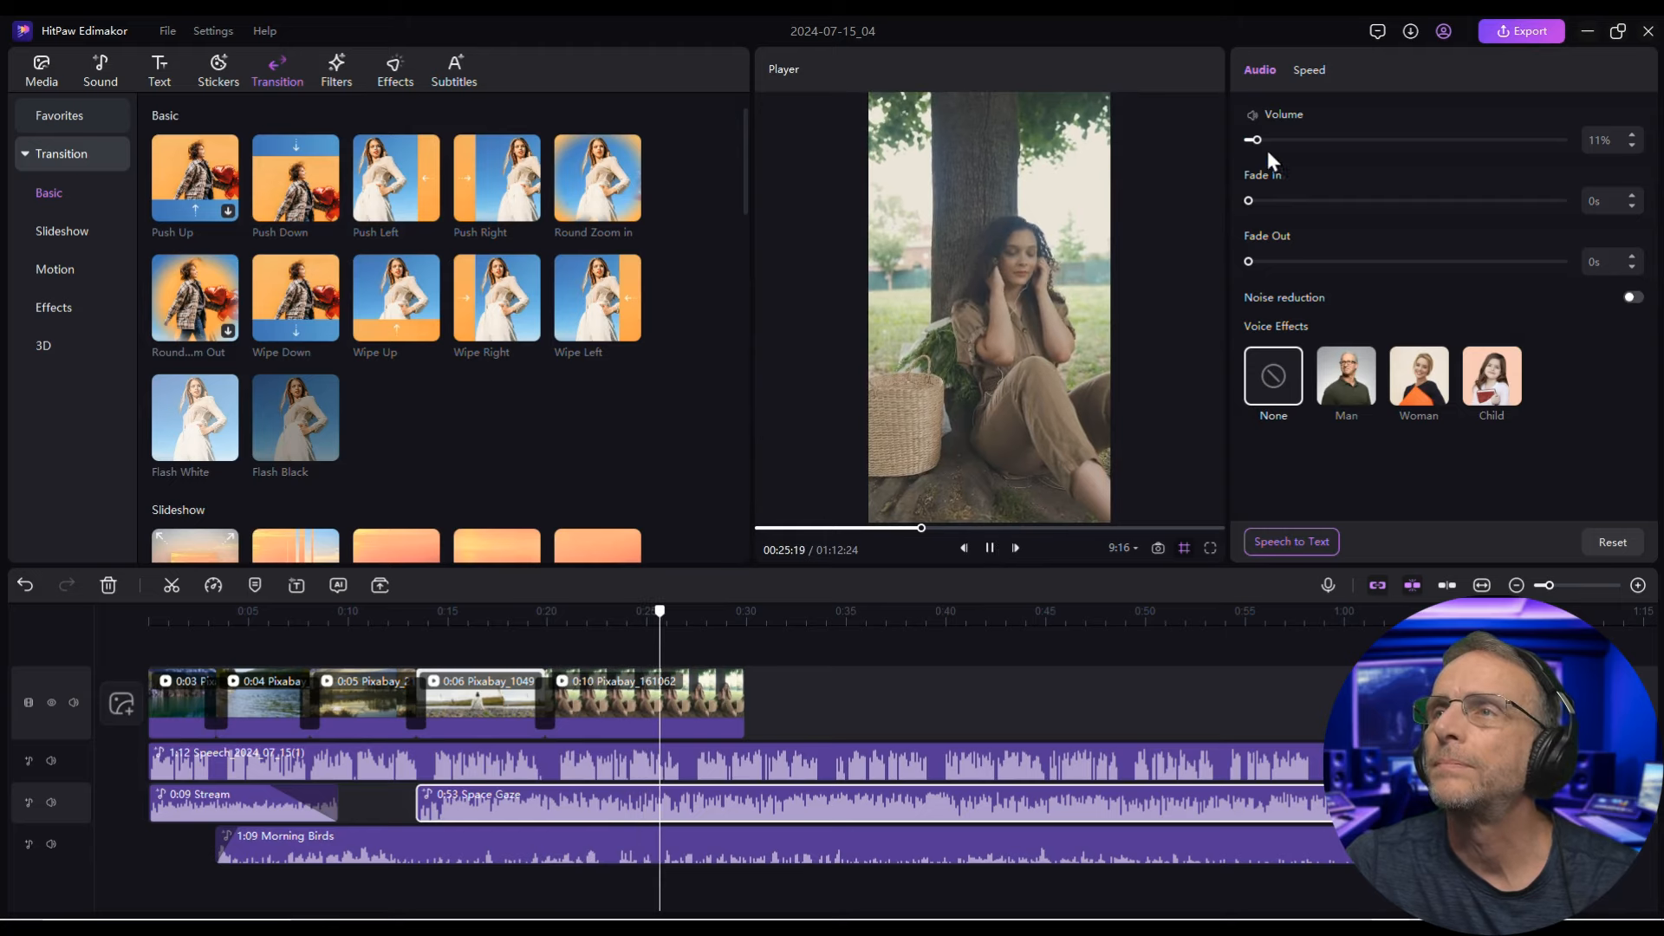
pyautogui.moveTo(1257, 137); pyautogui.dragTo(1257, 139)
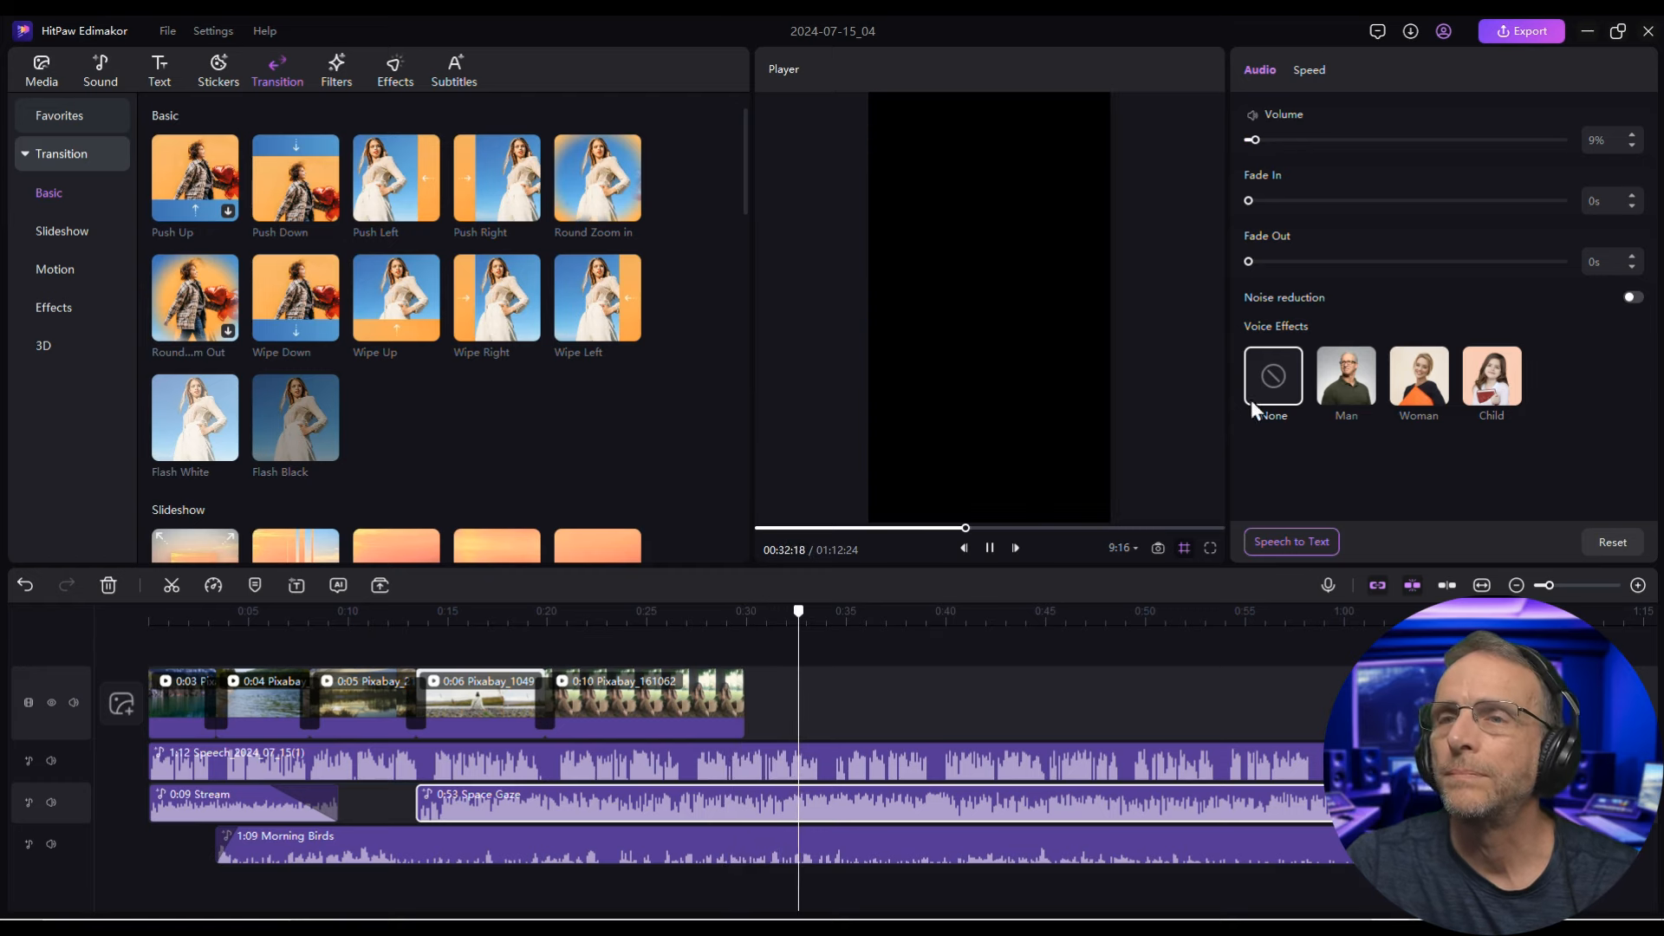
pyautogui.press('space')
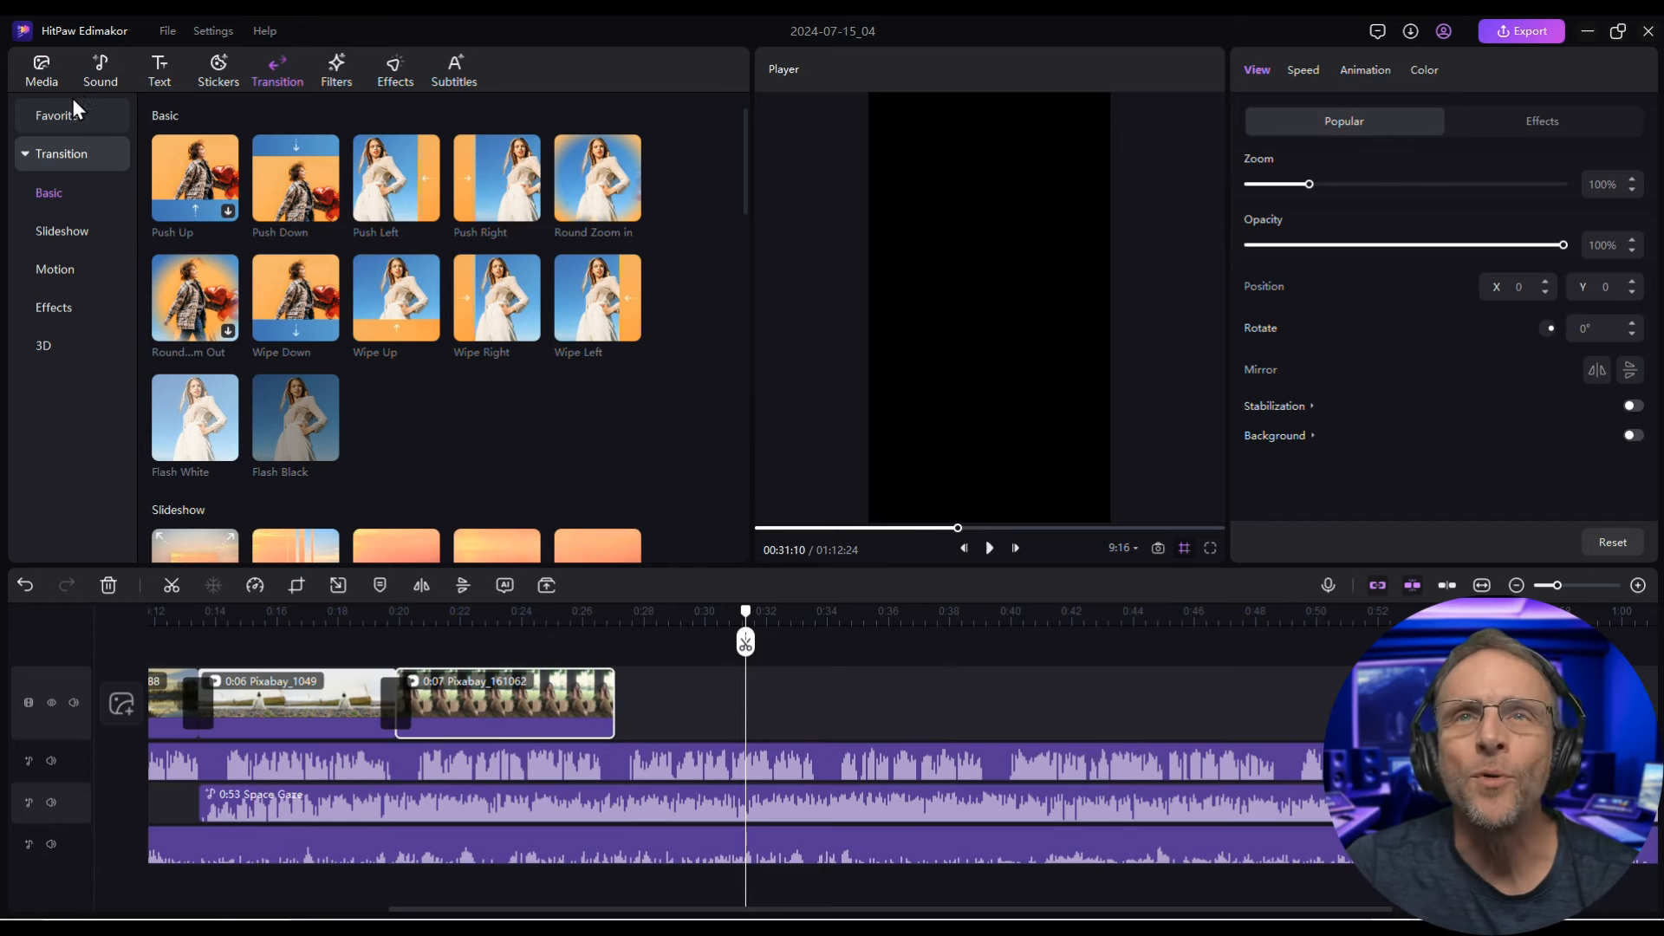
# Place the pink room with candles clip after the woman-under-tree clip, and trim away everything past 00:33:27
pyautogui.click(52, 78)
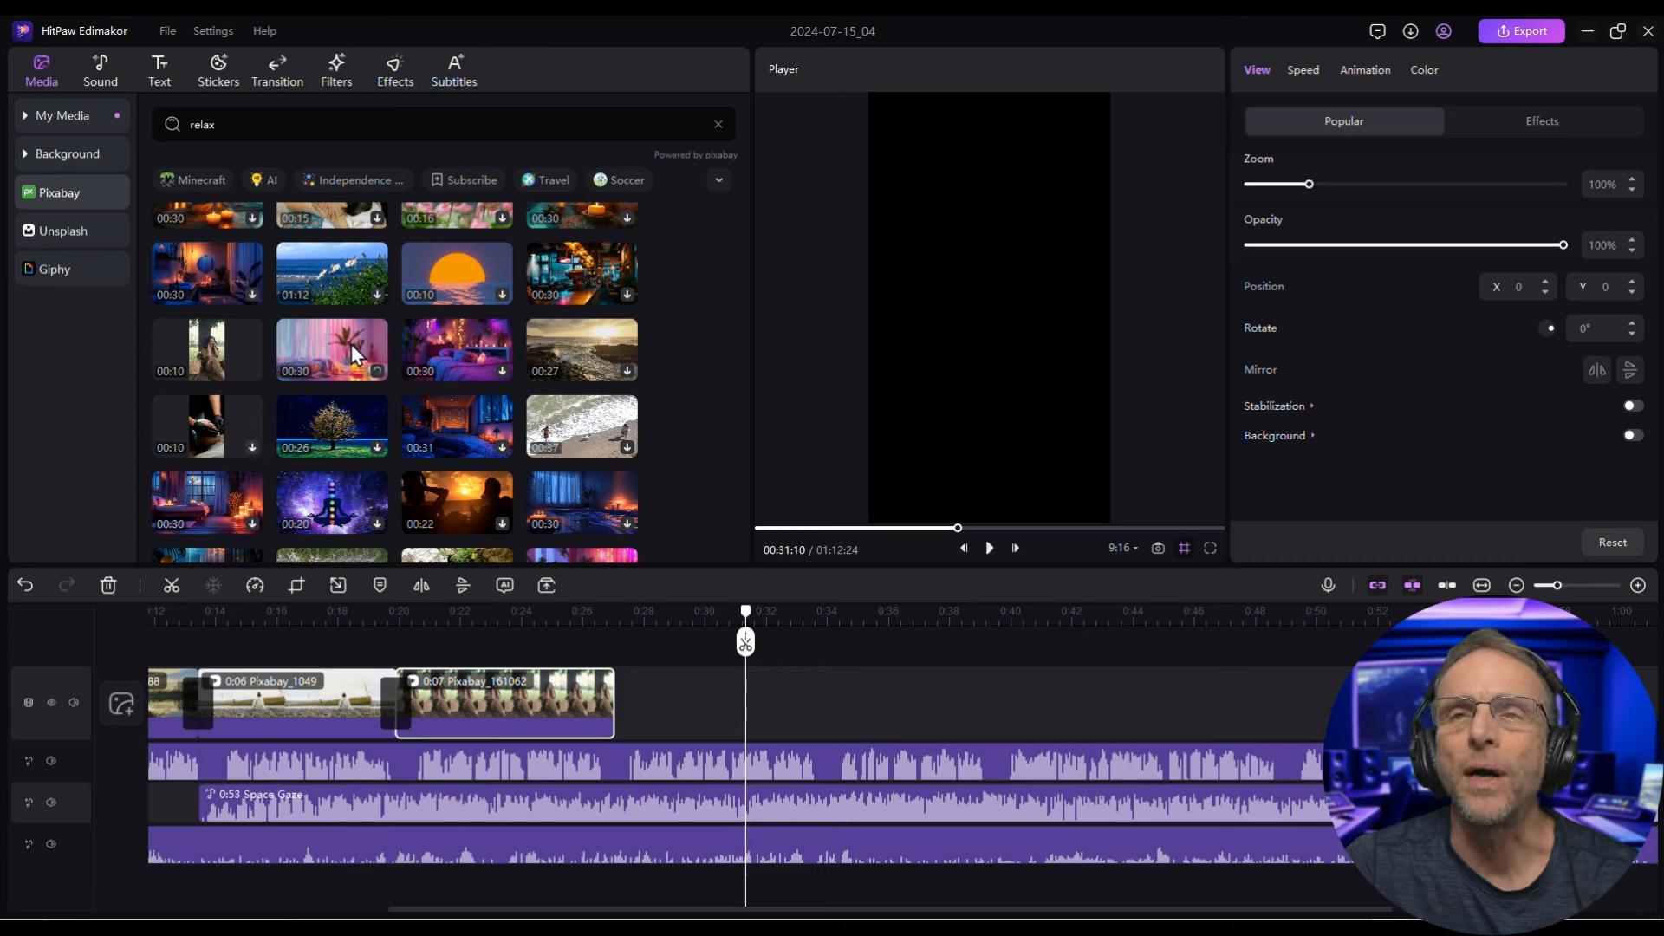
pyautogui.moveTo(352, 345); pyautogui.dragTo(684, 706)
pyautogui.moveTo(746, 624); pyautogui.dragTo(825, 642)
pyautogui.click(824, 643)
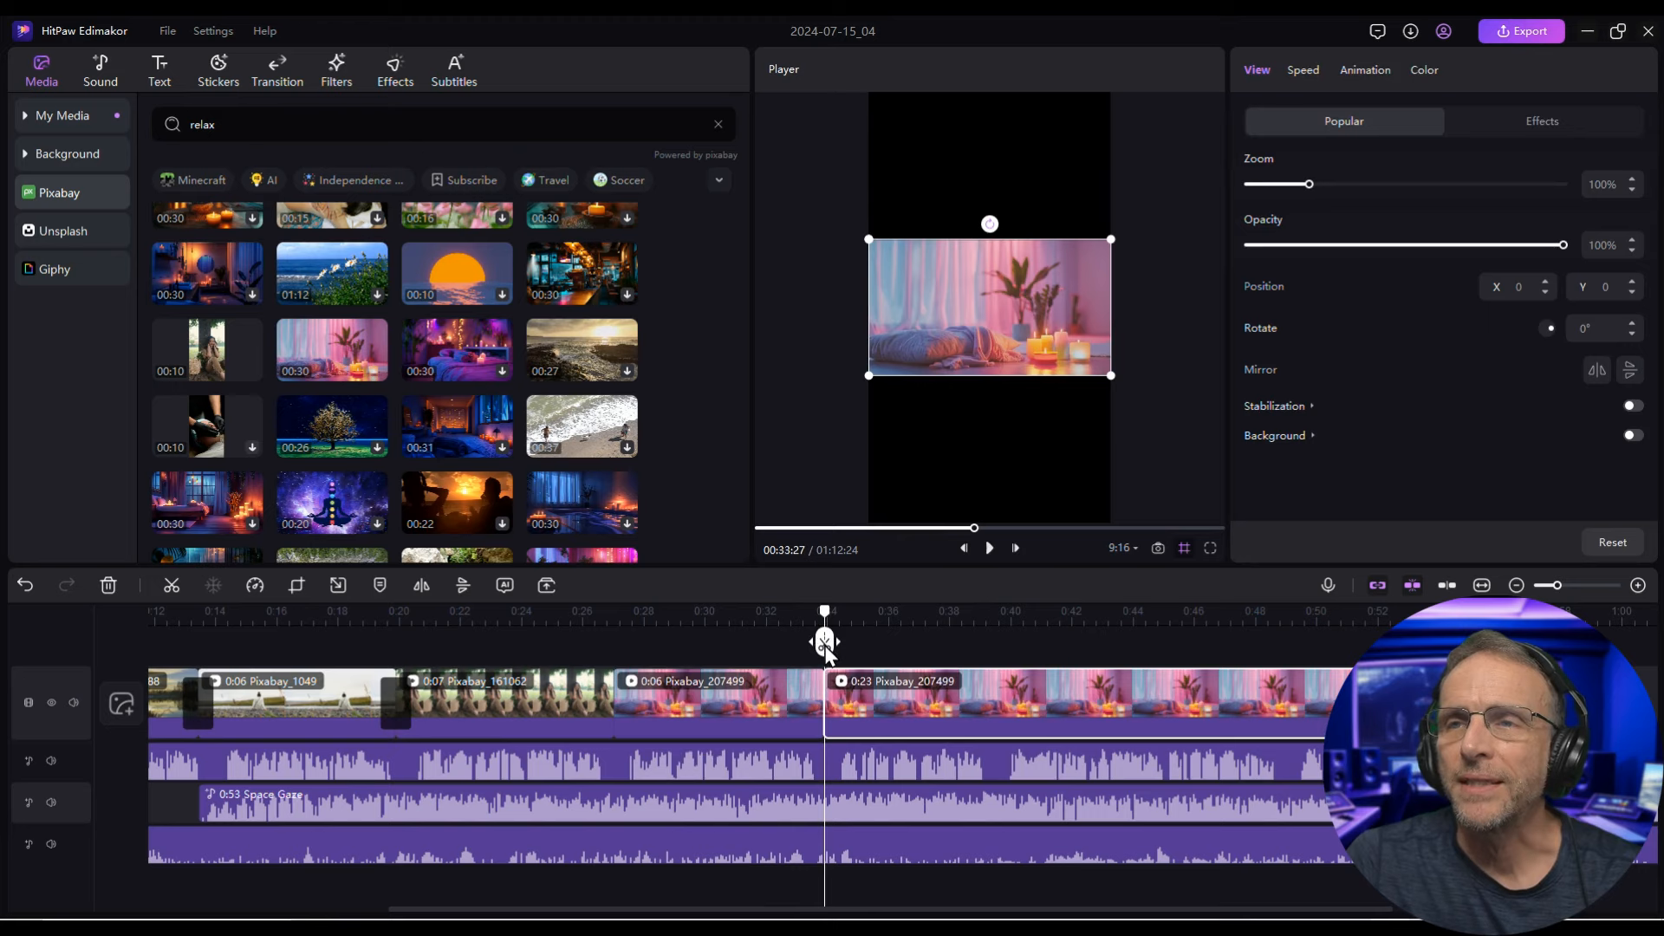
pyautogui.press('Delete')
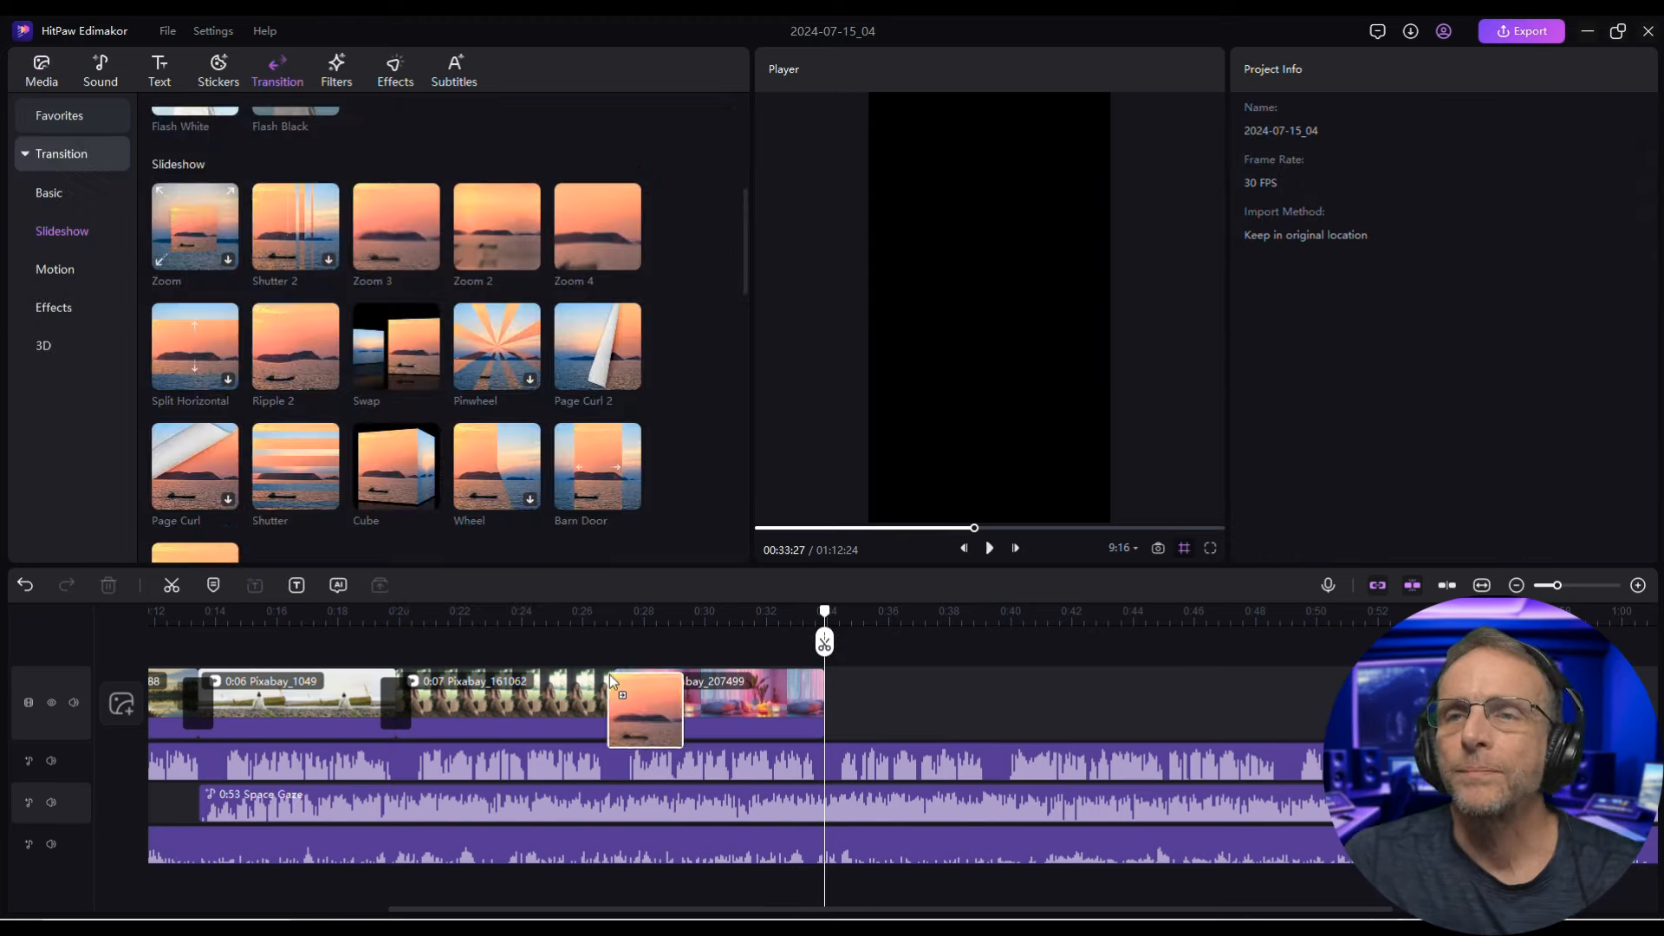
# Add a Zoom 3 transition between the woman-under-tree and candle clips and play across the cut
pyautogui.moveTo(611, 675); pyautogui.dragTo(617, 683)
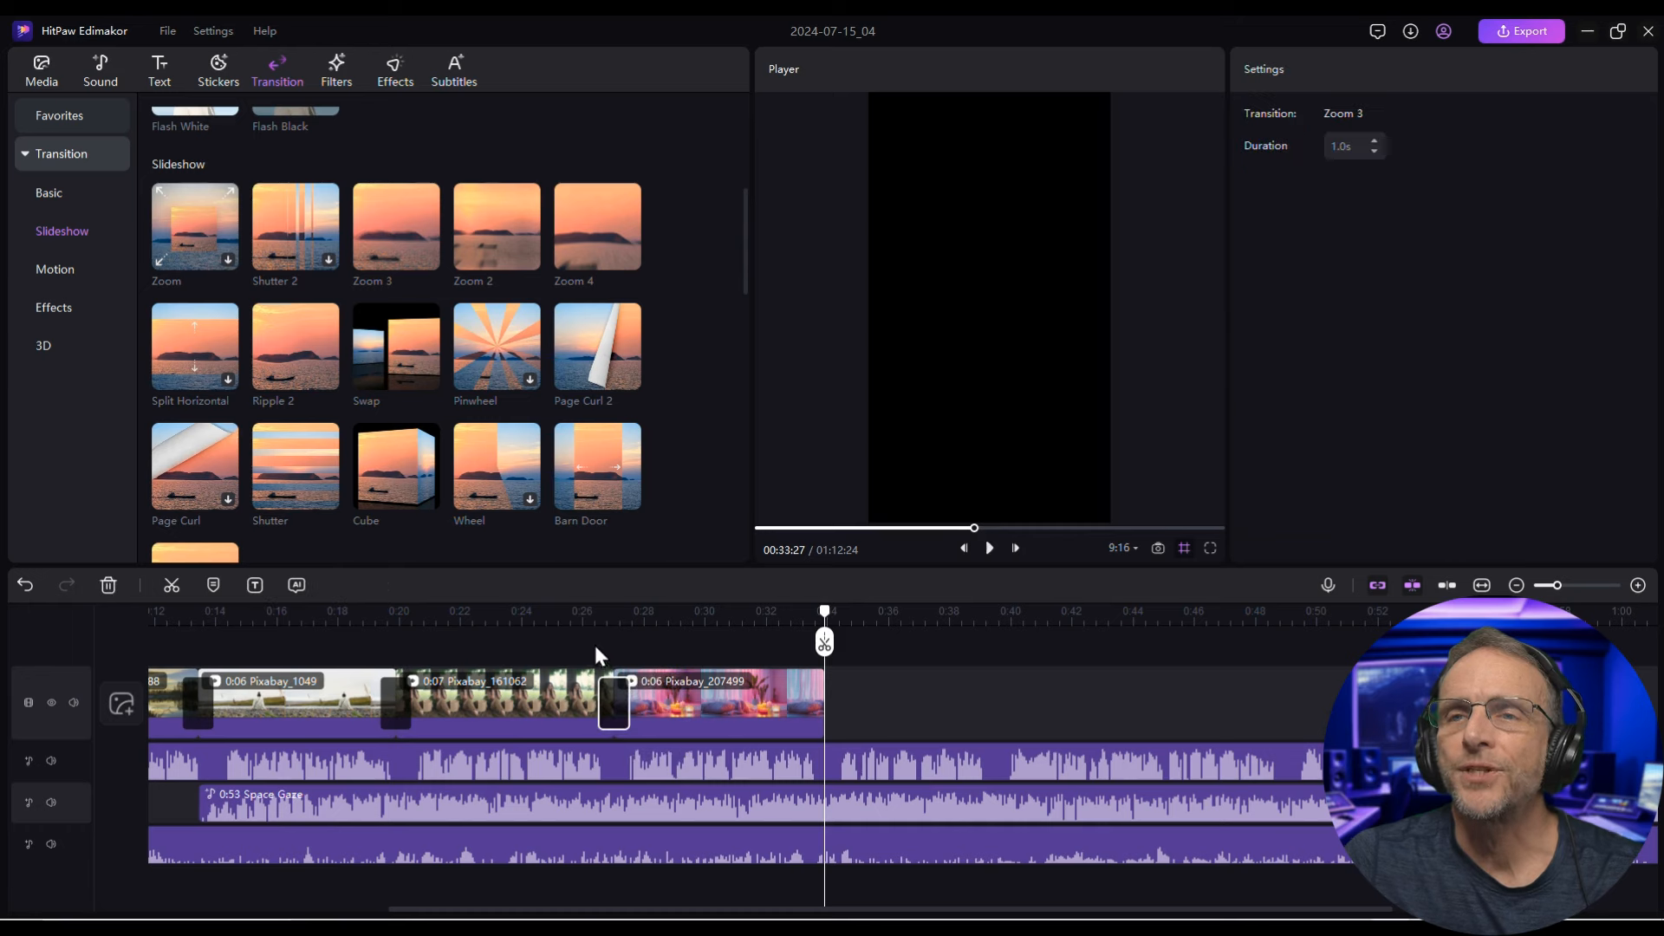
pyautogui.click(989, 548)
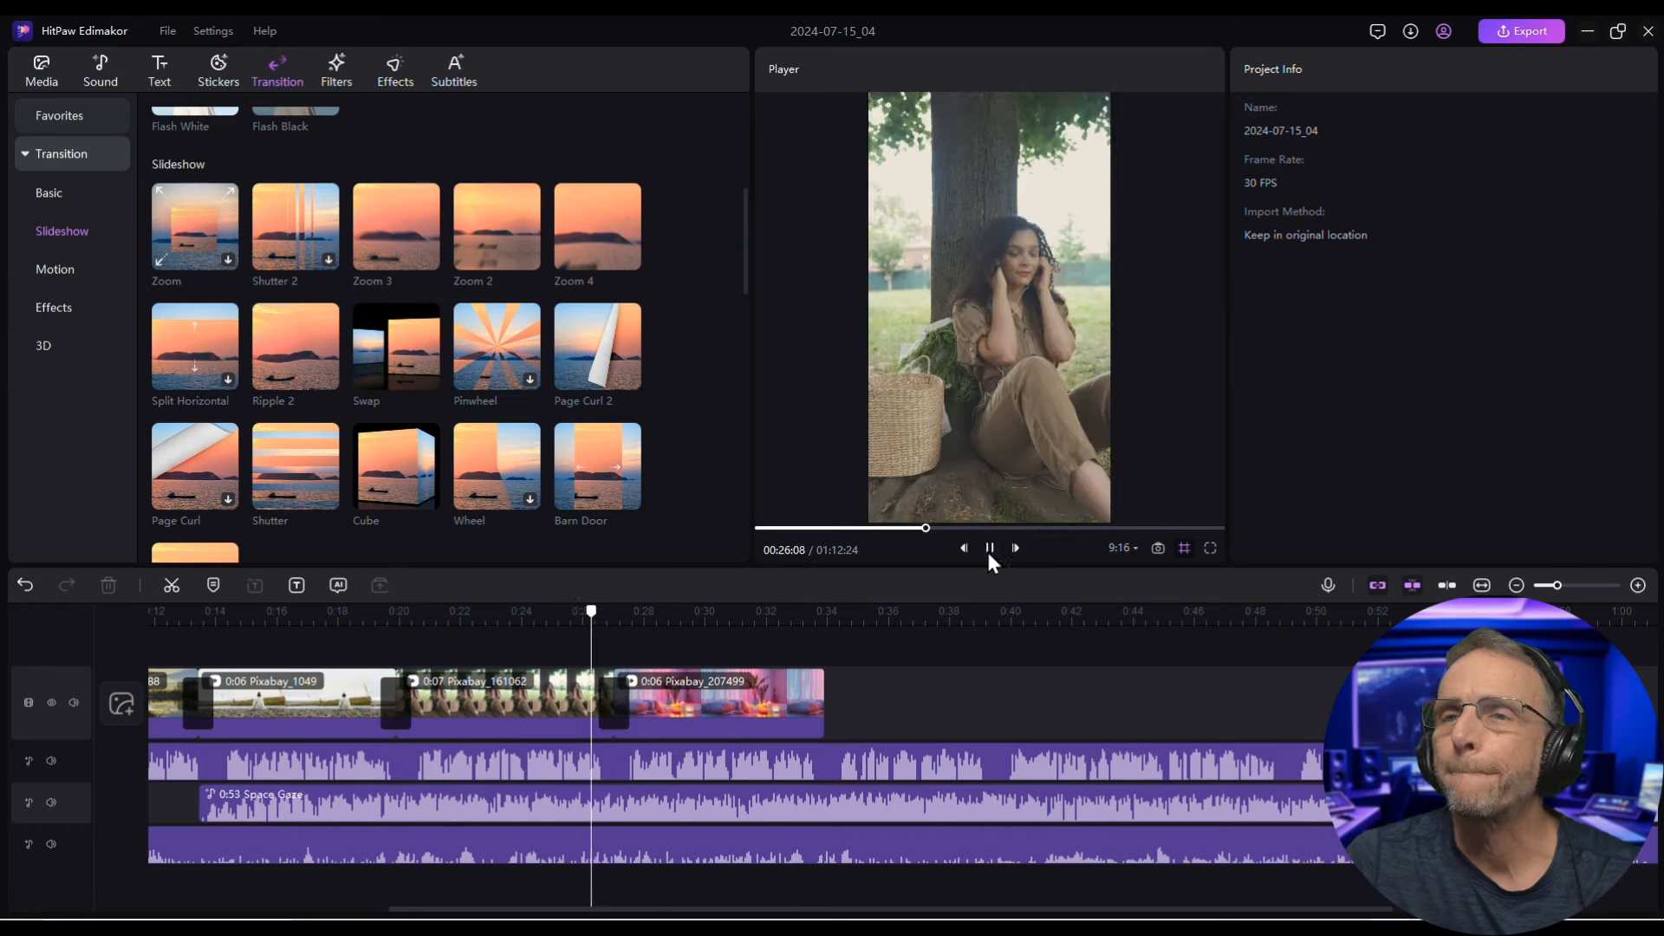
# Scale the candle clip to 313% and shift it to X -540 to fill the frame, then play on to 00:31:27
pyautogui.click(732, 711)
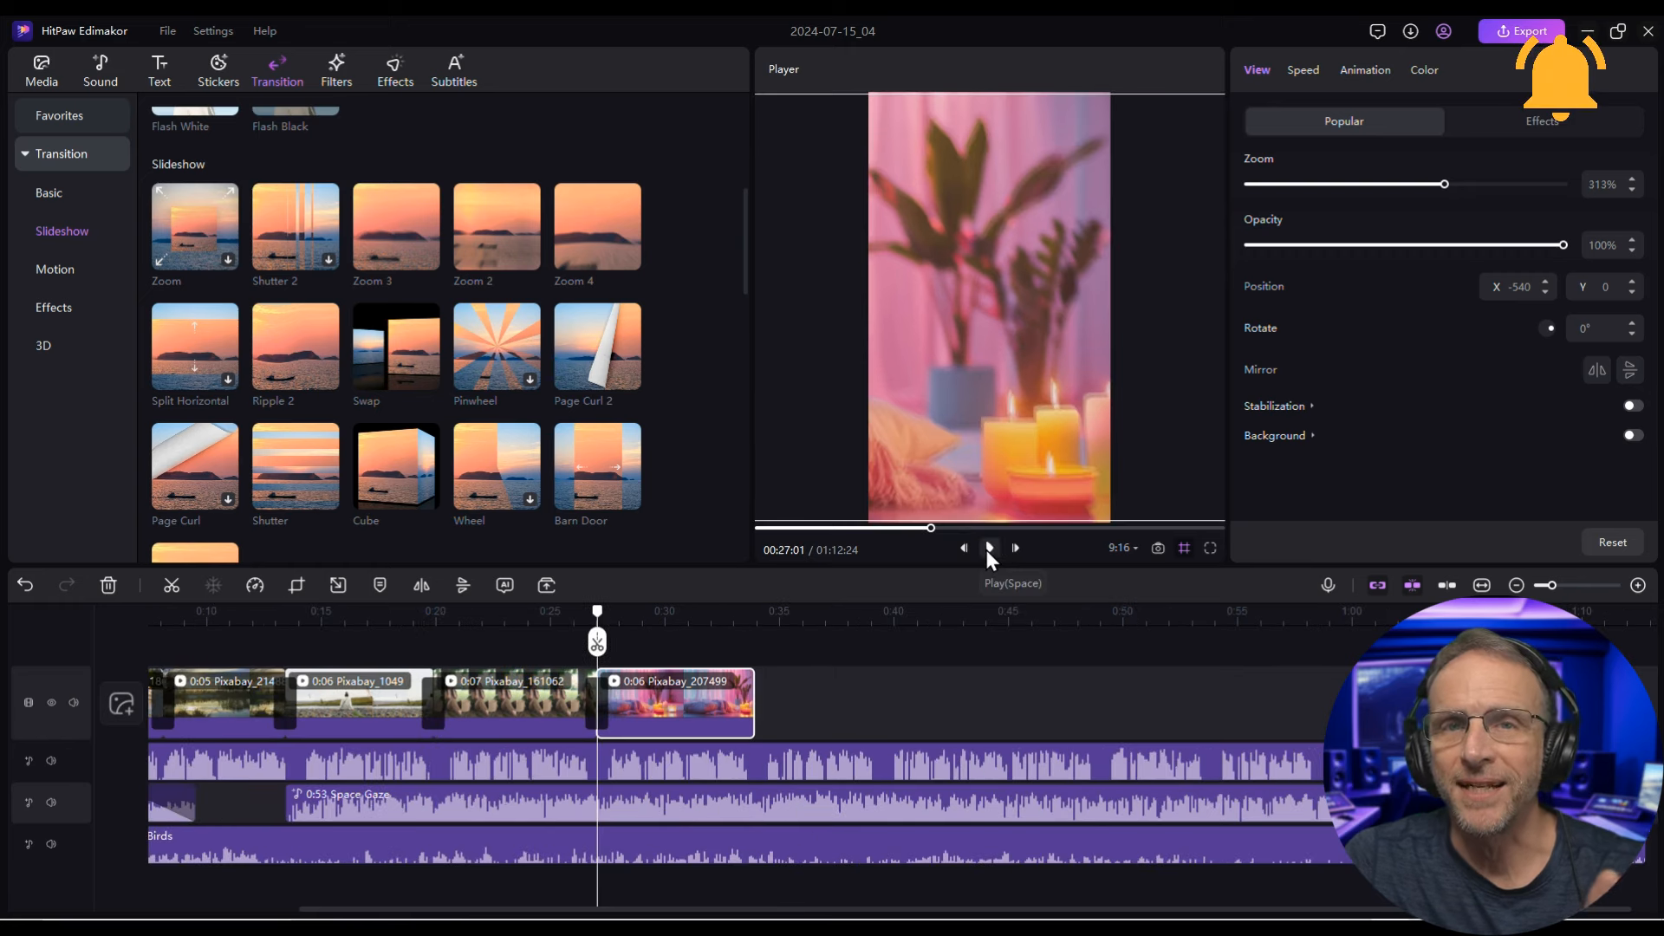
pyautogui.click(989, 548)
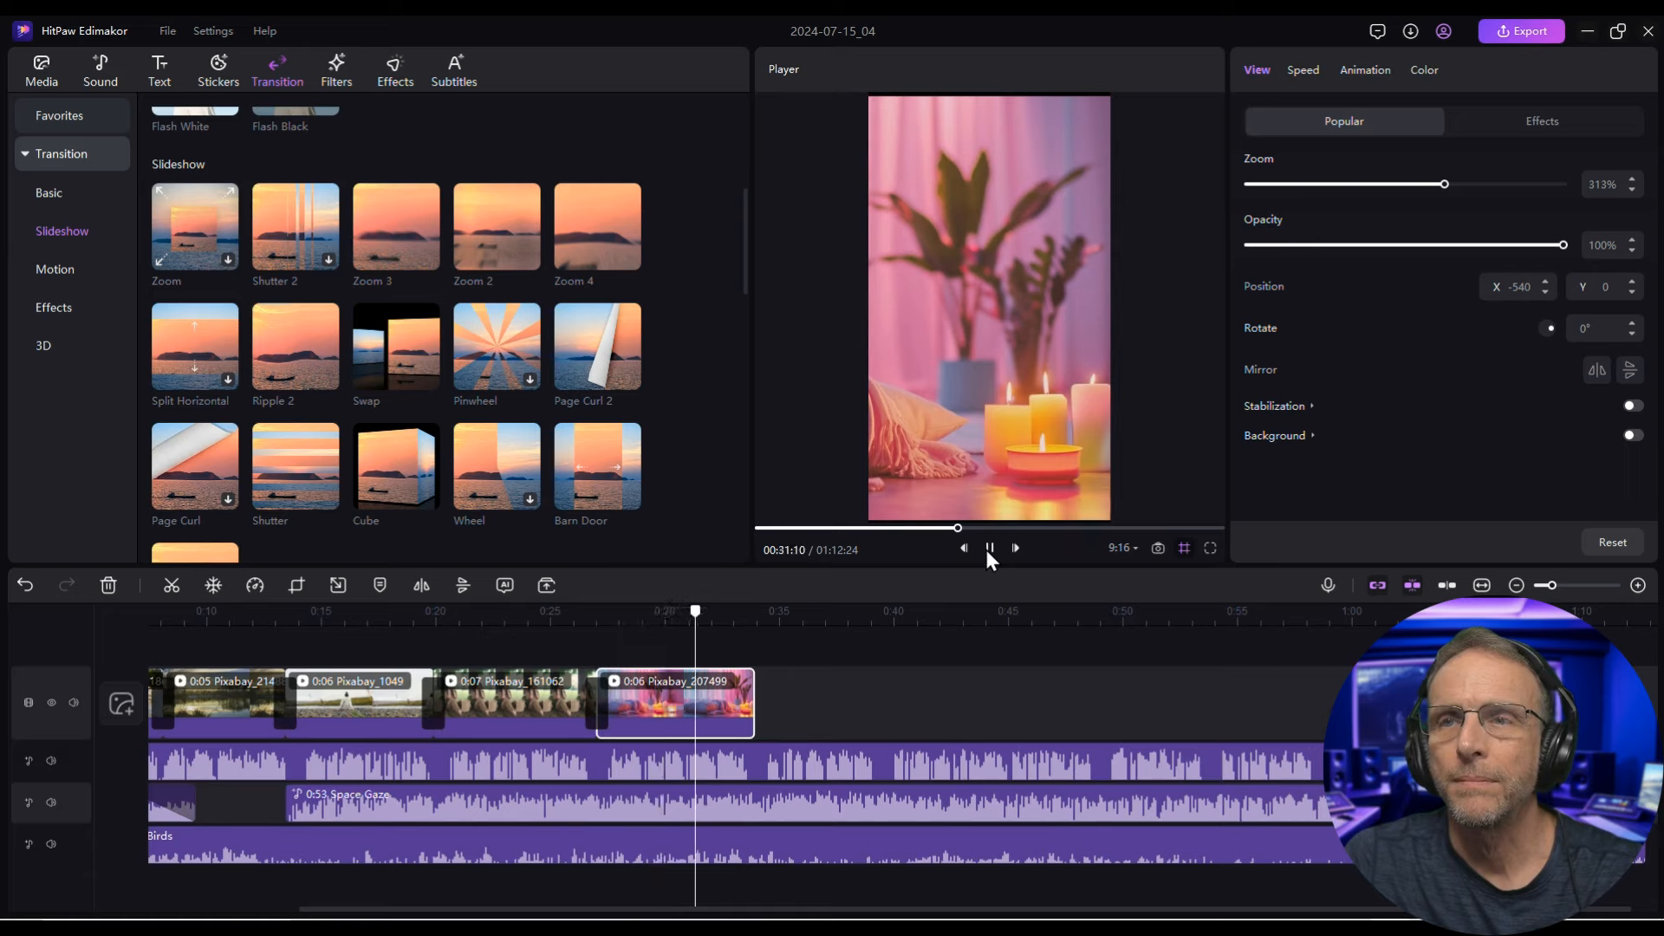
pyautogui.click(989, 549)
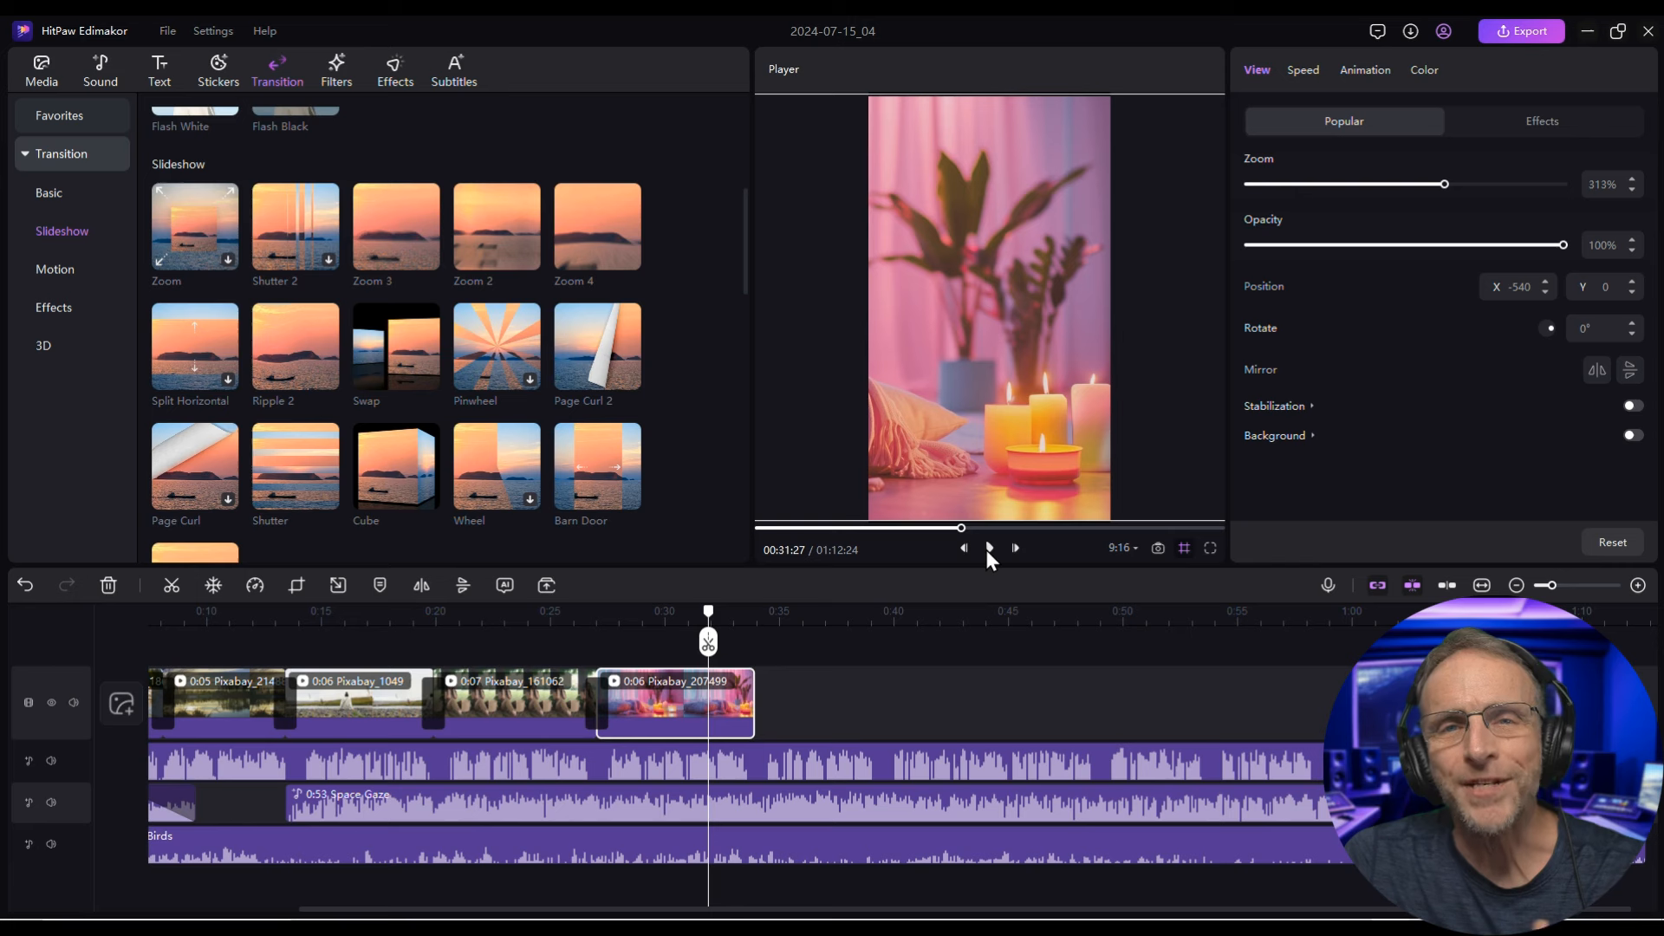
# Split the narration at 00:30:26, in the break between sentences, and move its second part about 0.6 seconds later
pyautogui.click(689, 773)
pyautogui.moveTo(710, 607); pyautogui.dragTo(688, 606)
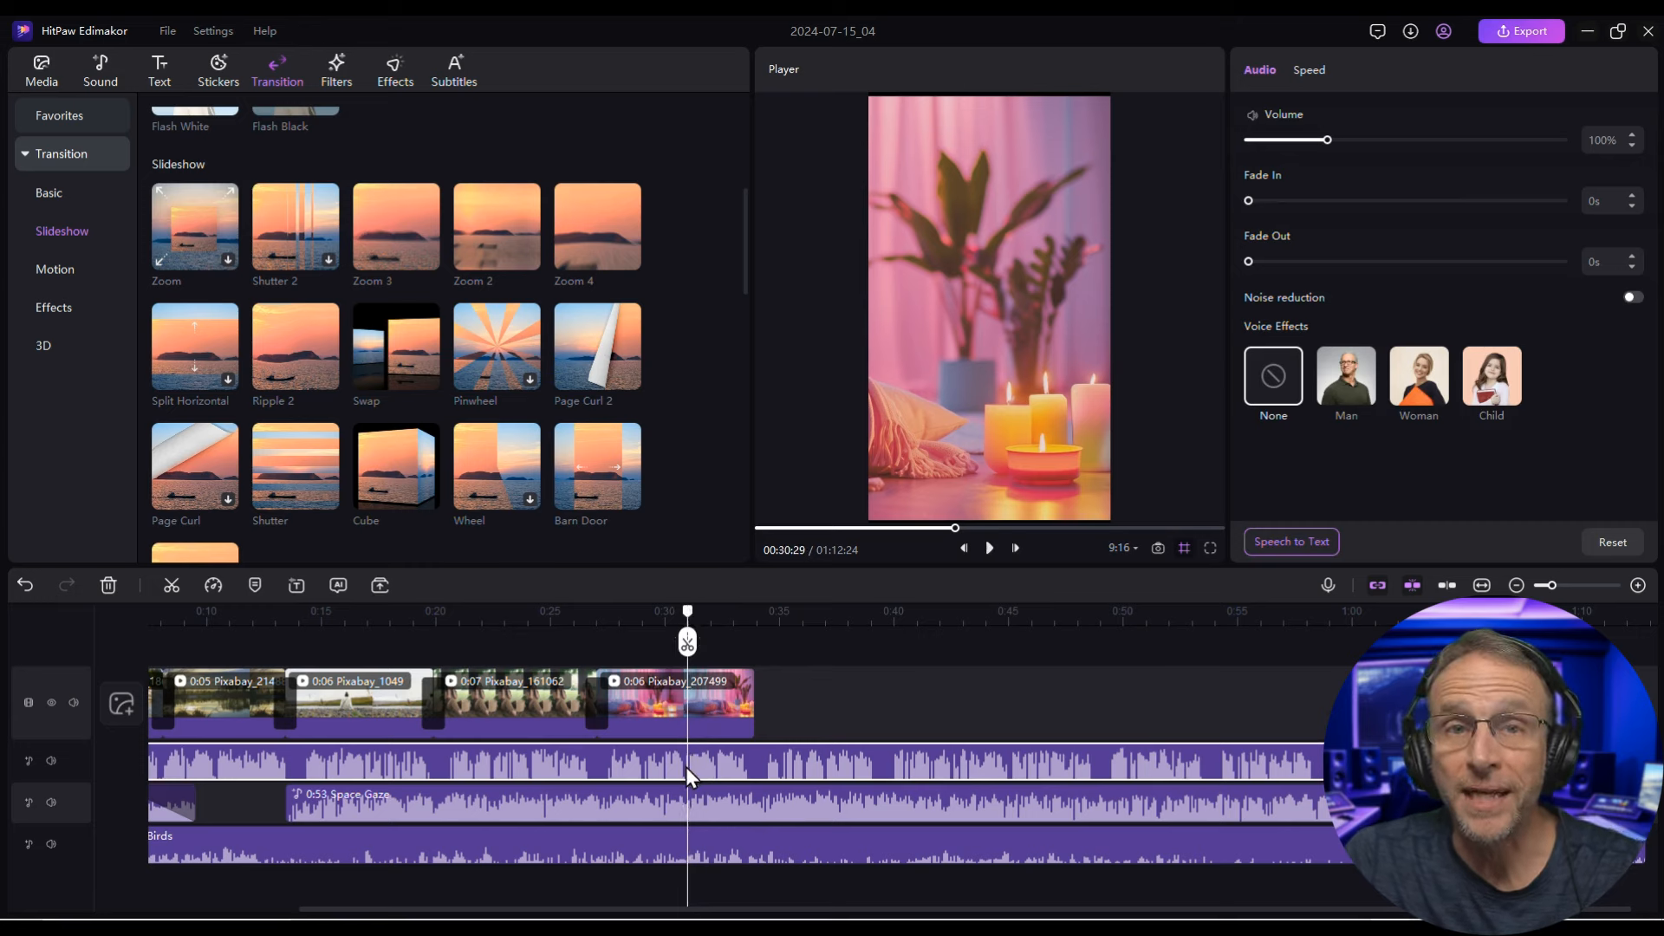
pyautogui.scroll(5, 685, 766)
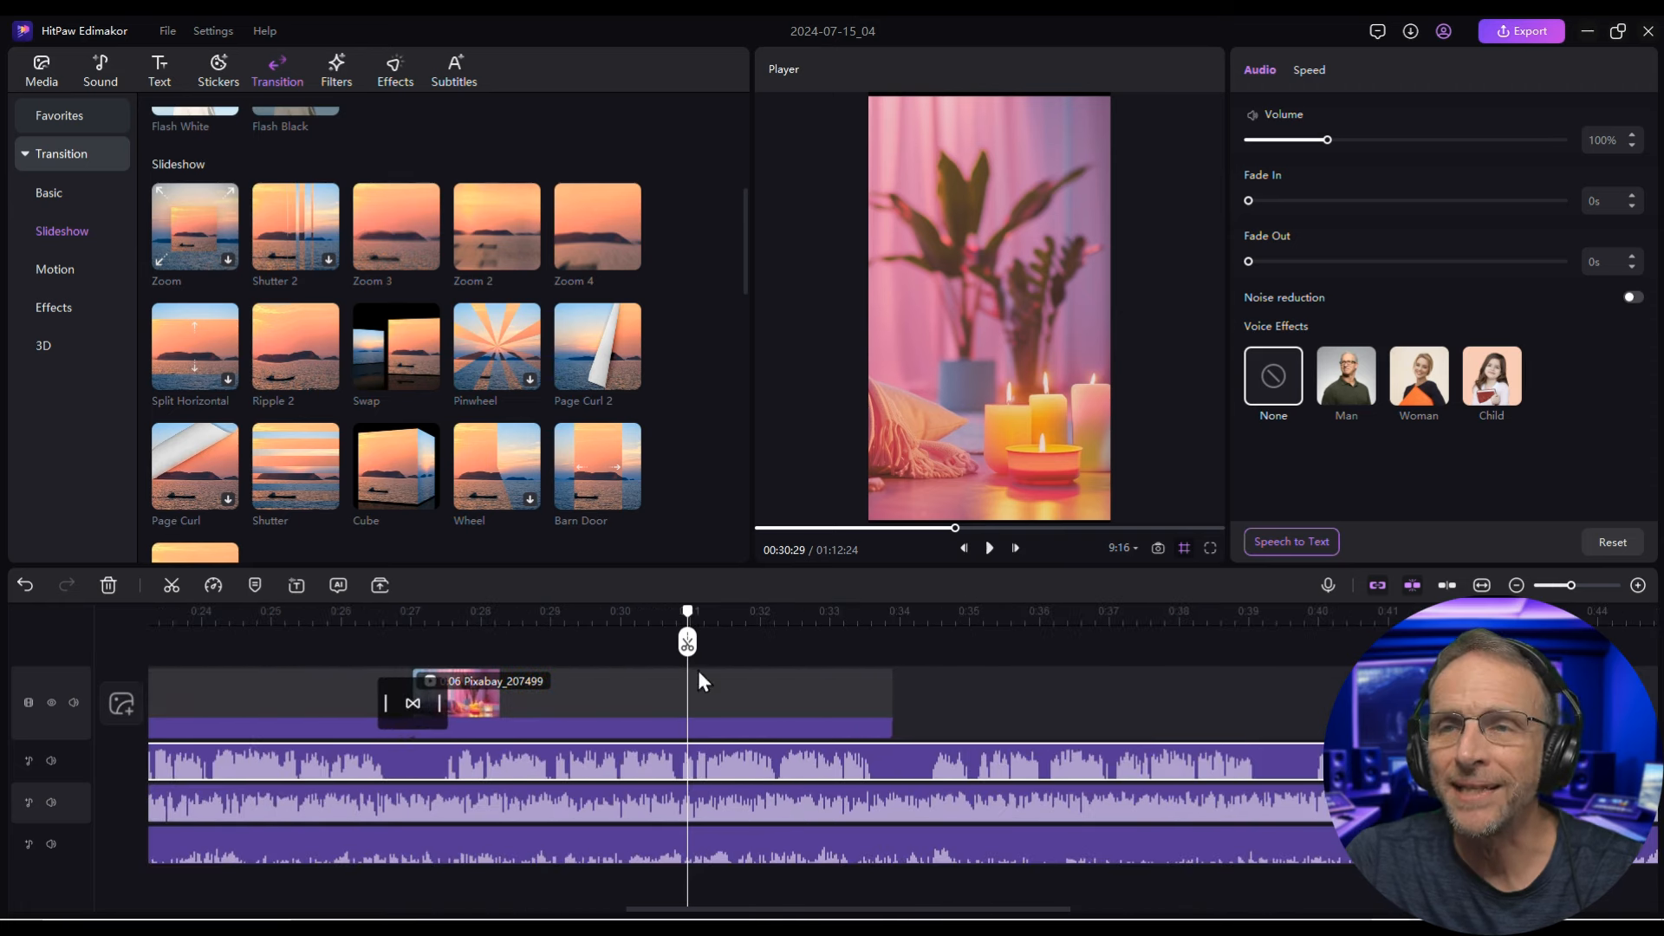
pyautogui.scroll(1, 695, 776)
pyautogui.moveTo(689, 617); pyautogui.dragTo(645, 611)
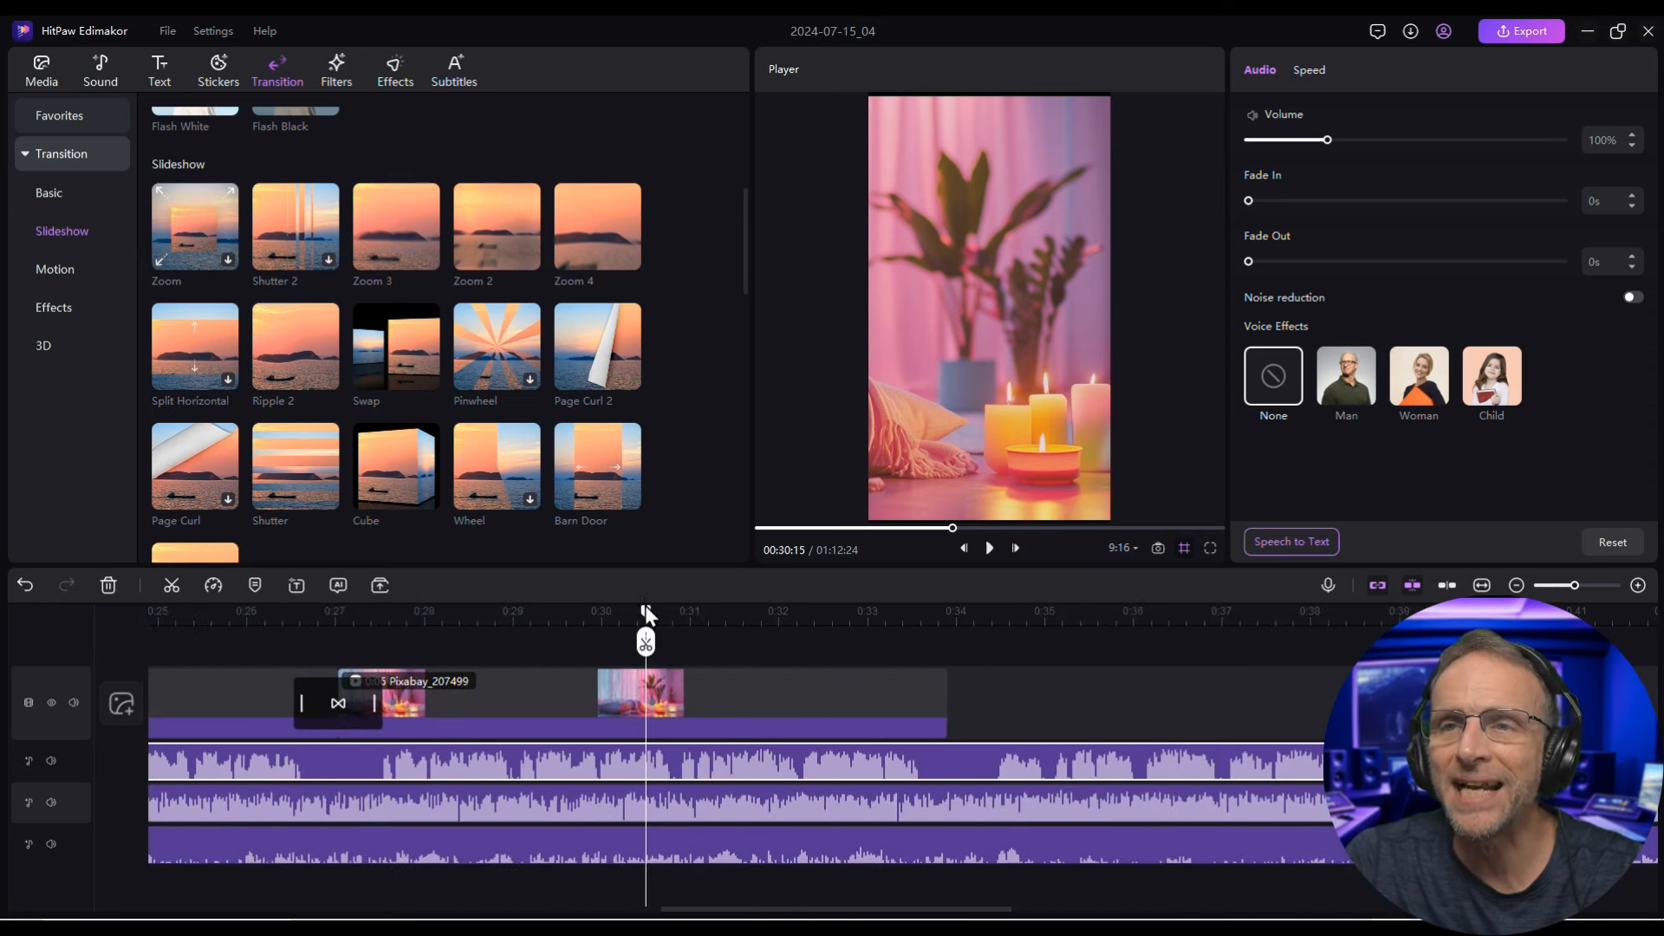
pyautogui.click(989, 548)
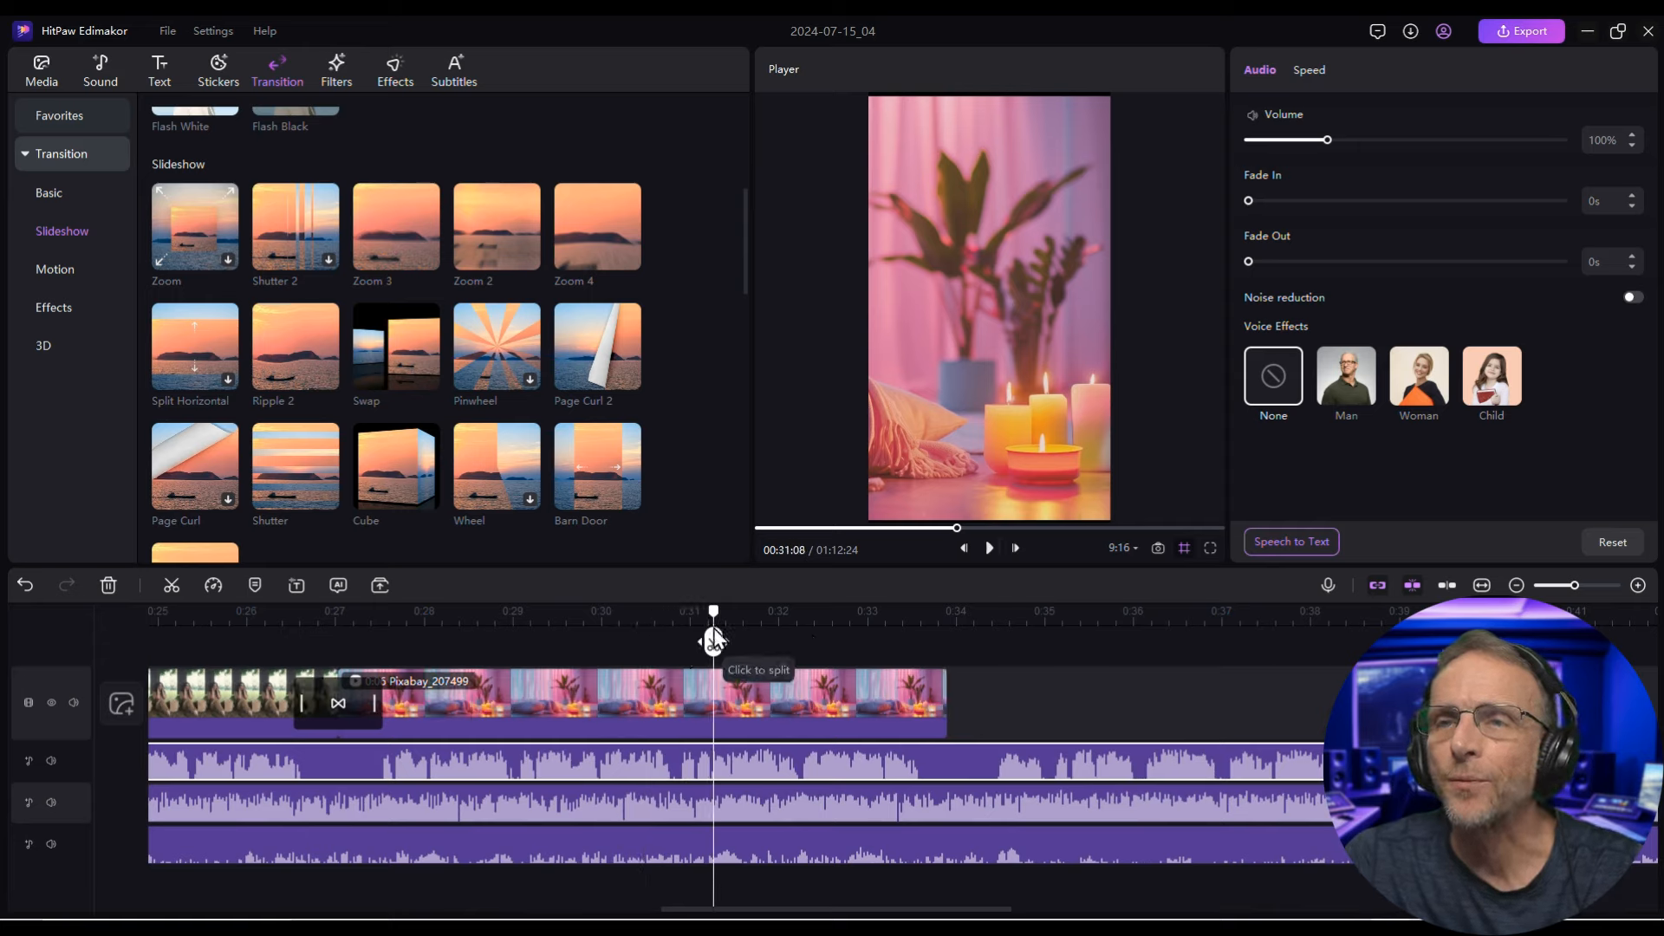
pyautogui.moveTo(714, 610); pyautogui.dragTo(678, 663)
pyautogui.click(677, 650)
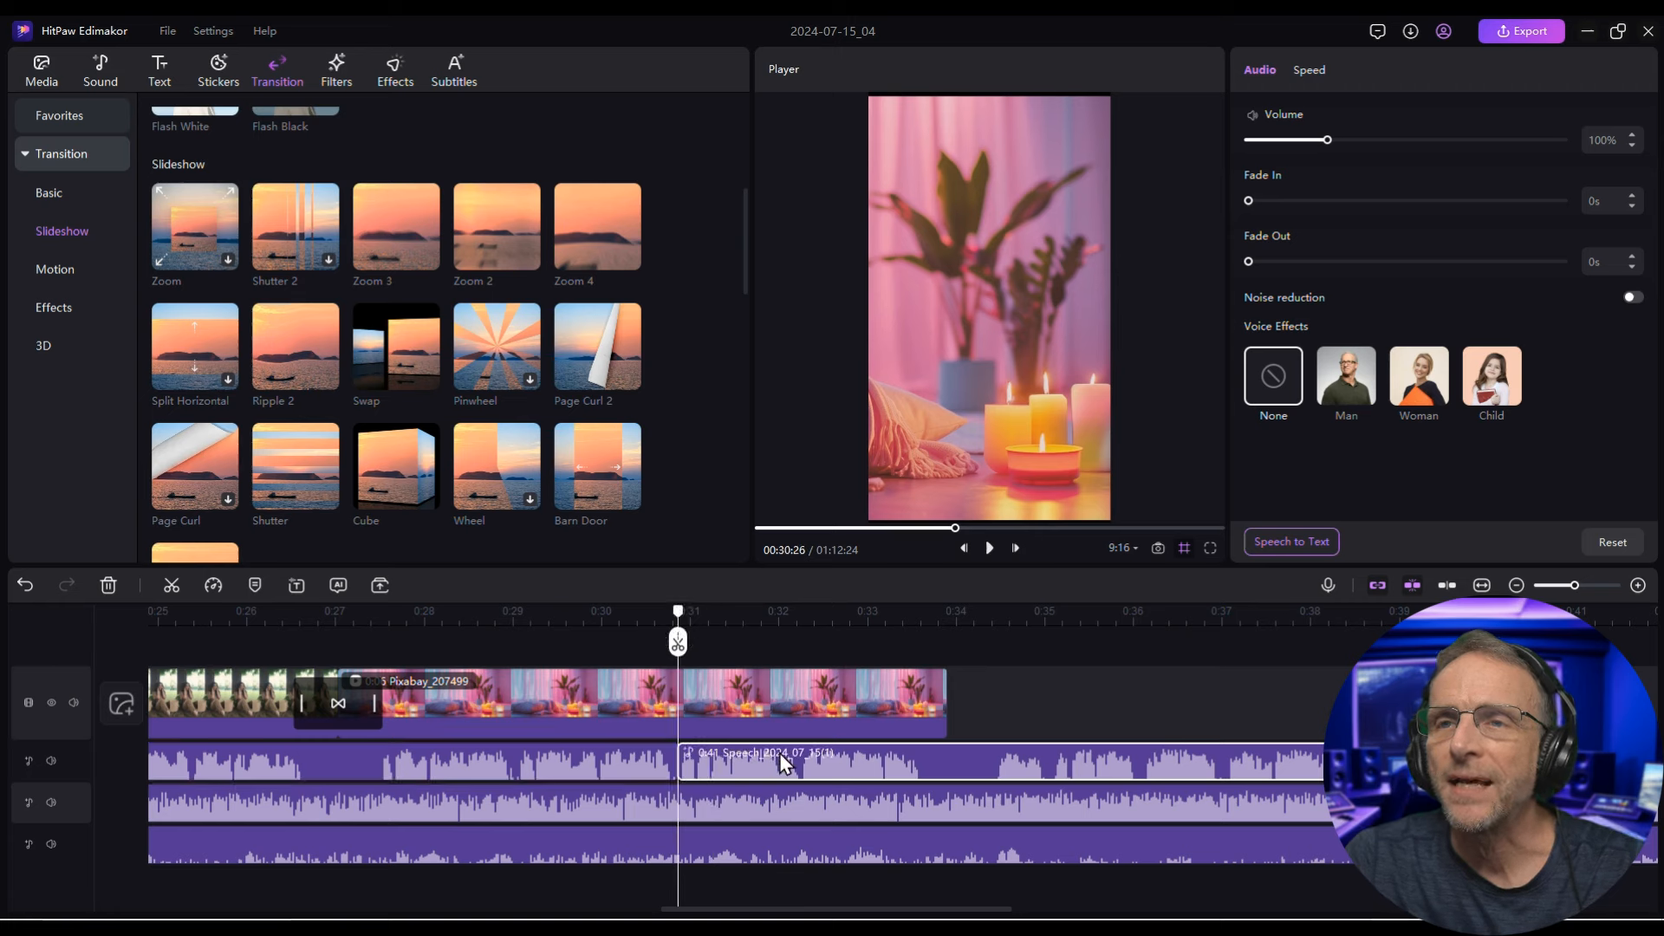
pyautogui.moveTo(778, 753); pyautogui.dragTo(843, 763)
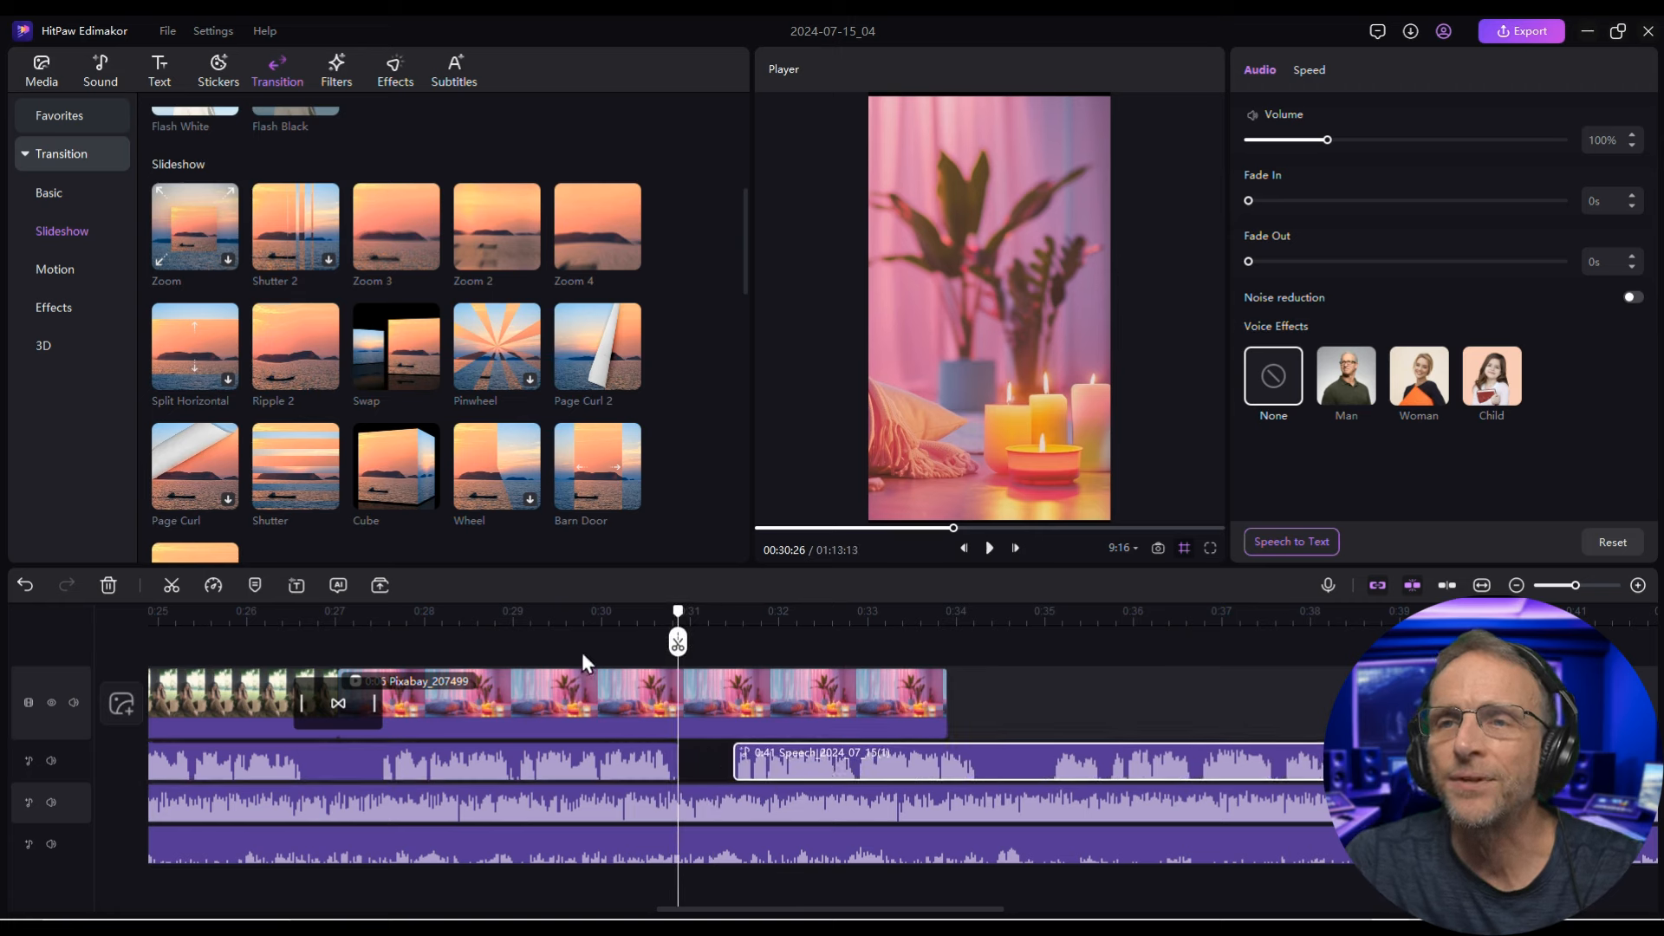
# Play the narration across the added pause and extend the end of the candle clip to 00:34:15
pyautogui.click(478, 614)
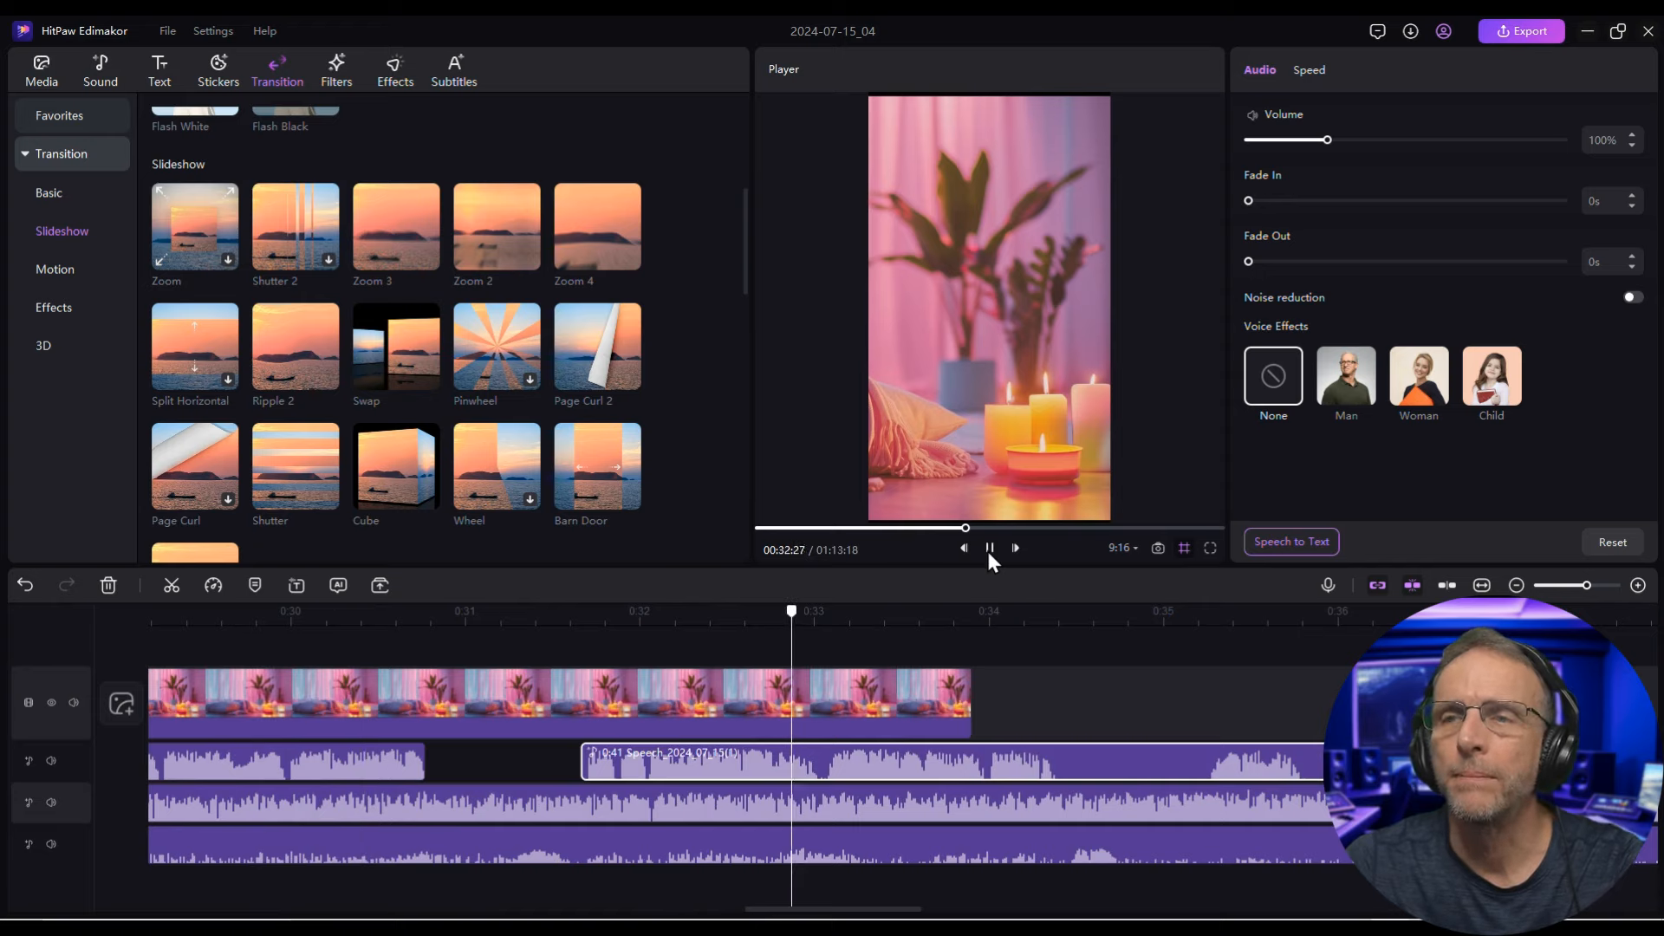
pyautogui.click(990, 549)
pyautogui.scroll(-5, 574, 746)
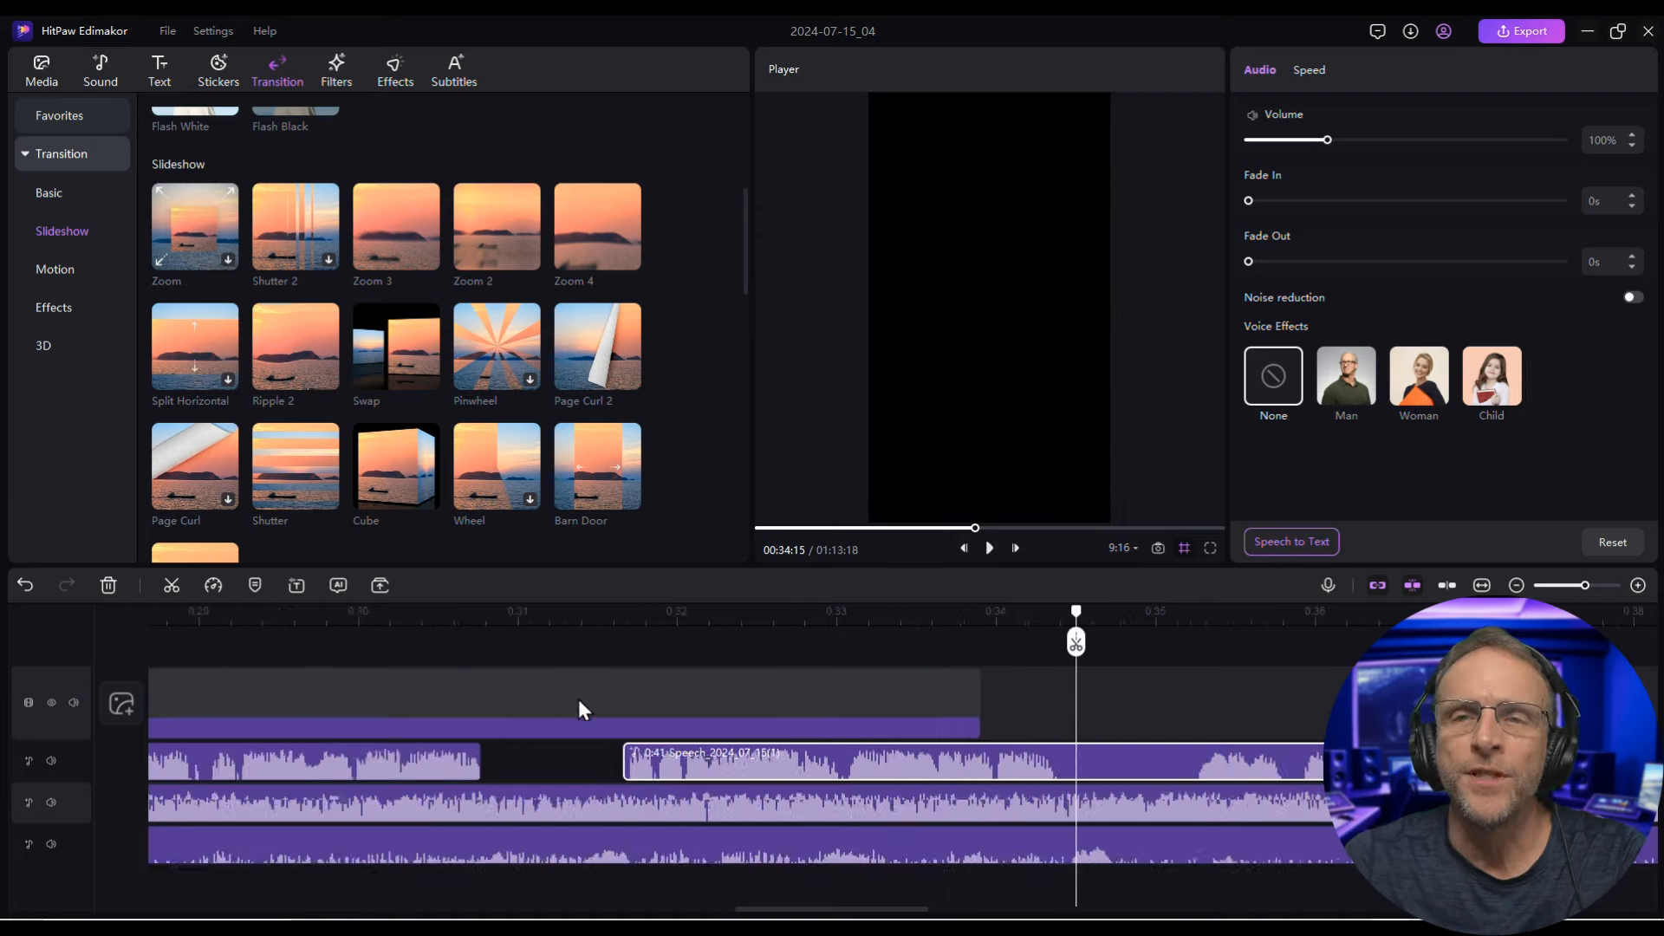
pyautogui.moveTo(820, 719); pyautogui.dragTo(841, 717)
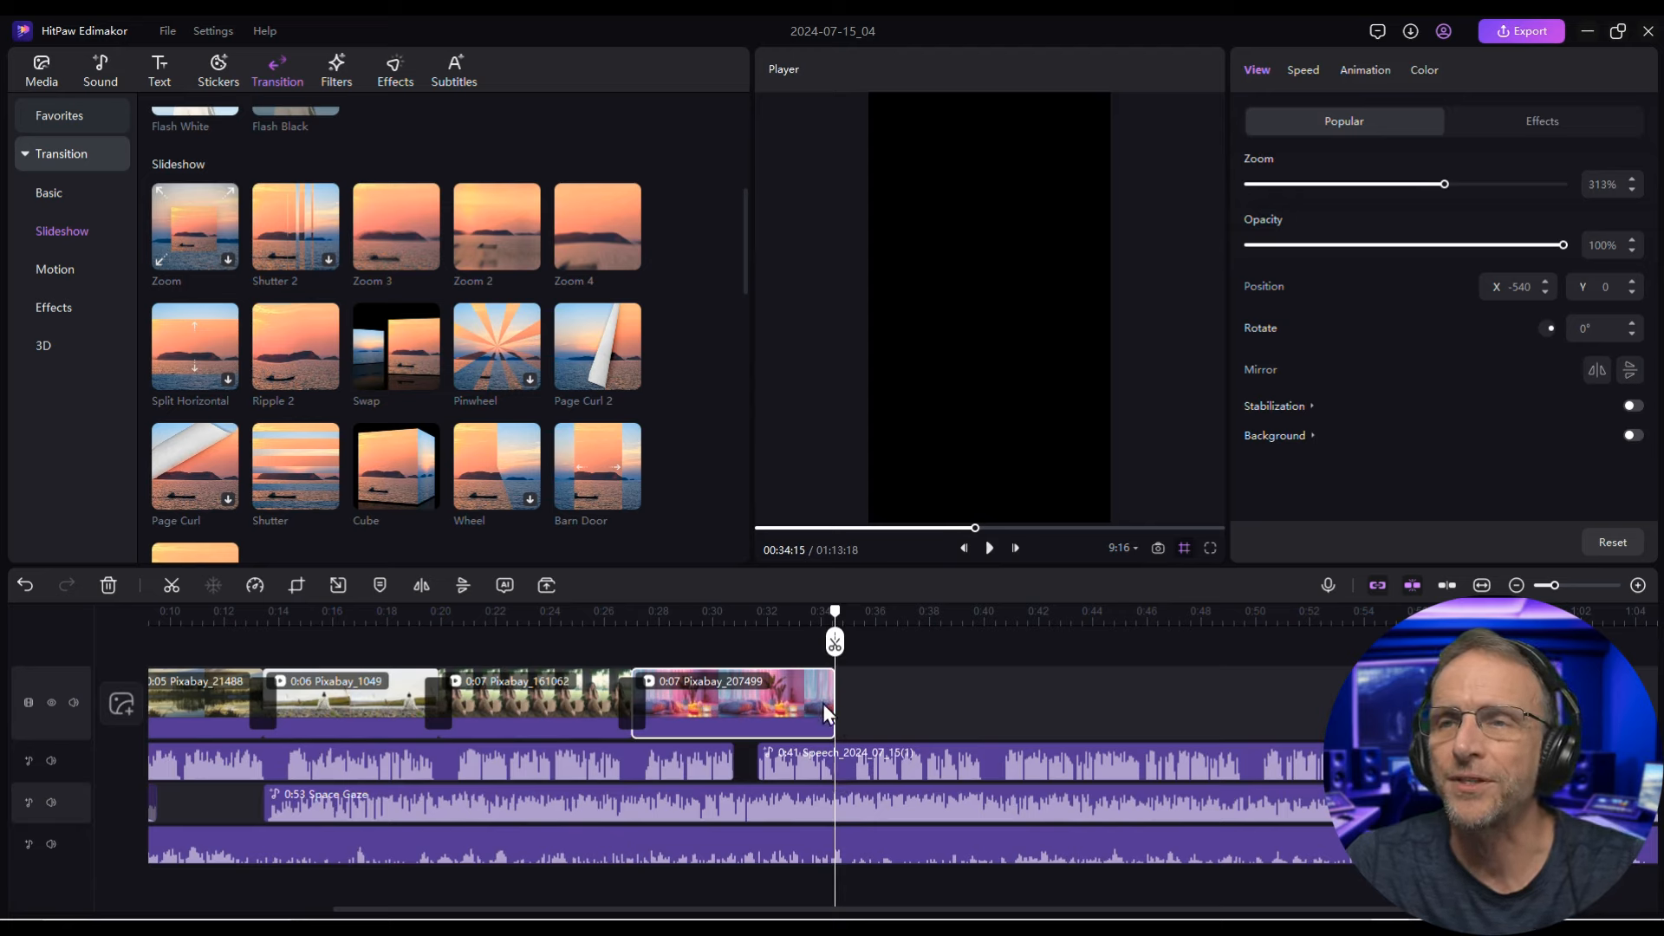
# Split the narration, Space Gaze music and Morning Birds sound at 00:34:15 and delete the parts beyond the last clip
pyautogui.click(844, 774)
pyautogui.click(835, 642)
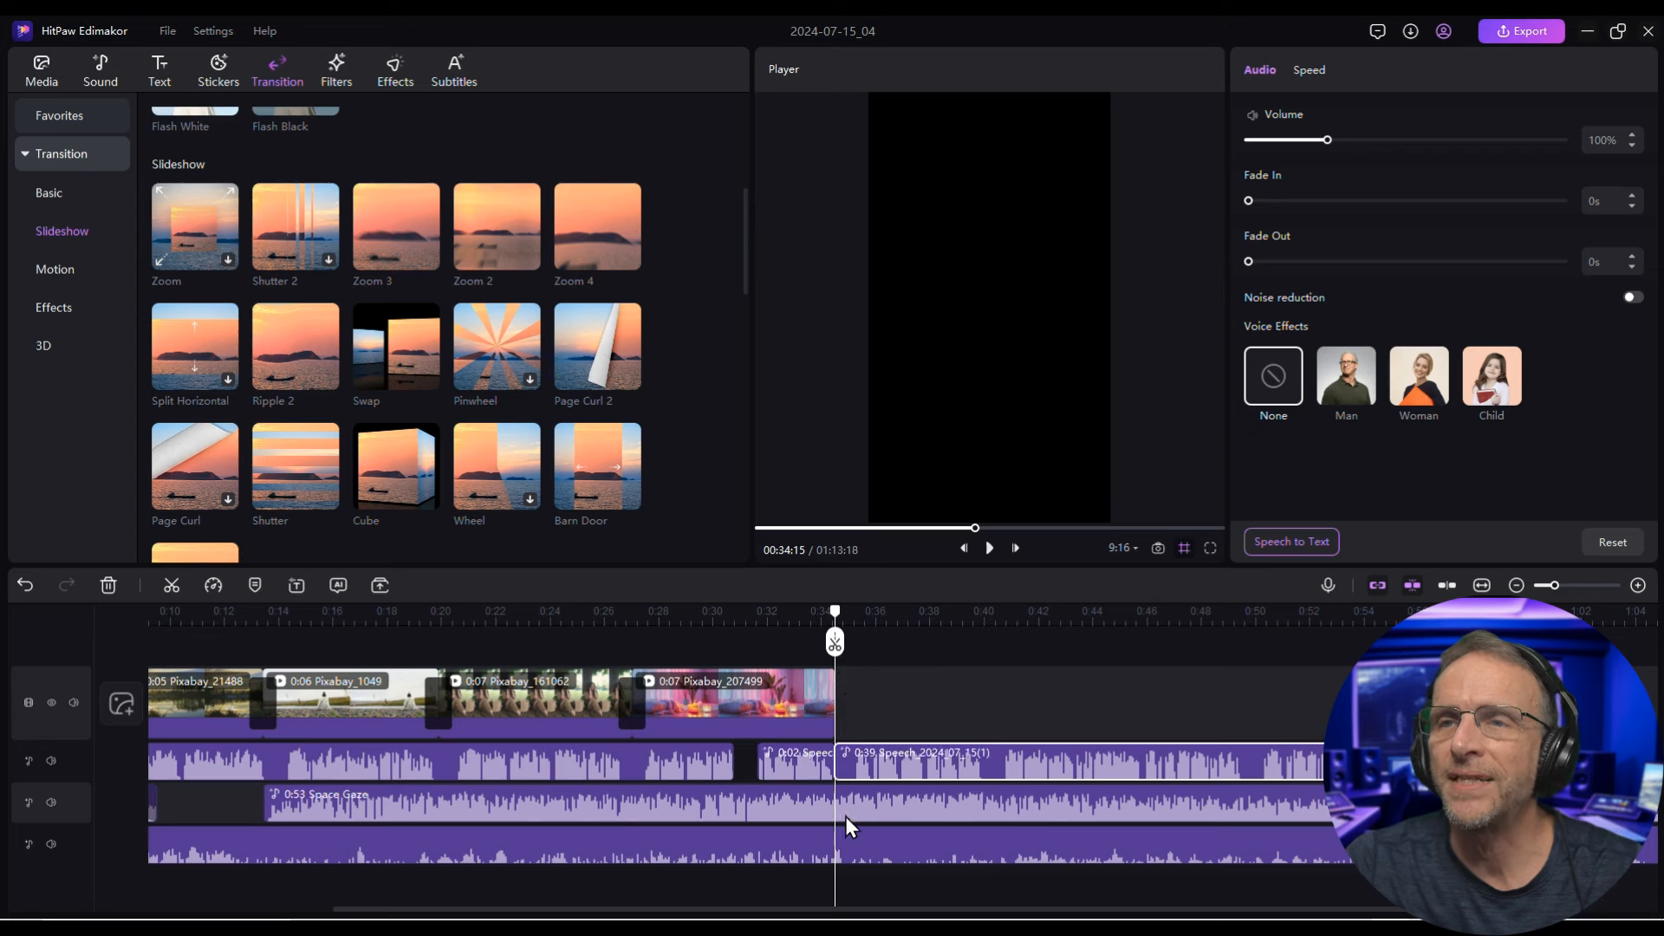
pyautogui.click(849, 805)
pyautogui.click(834, 642)
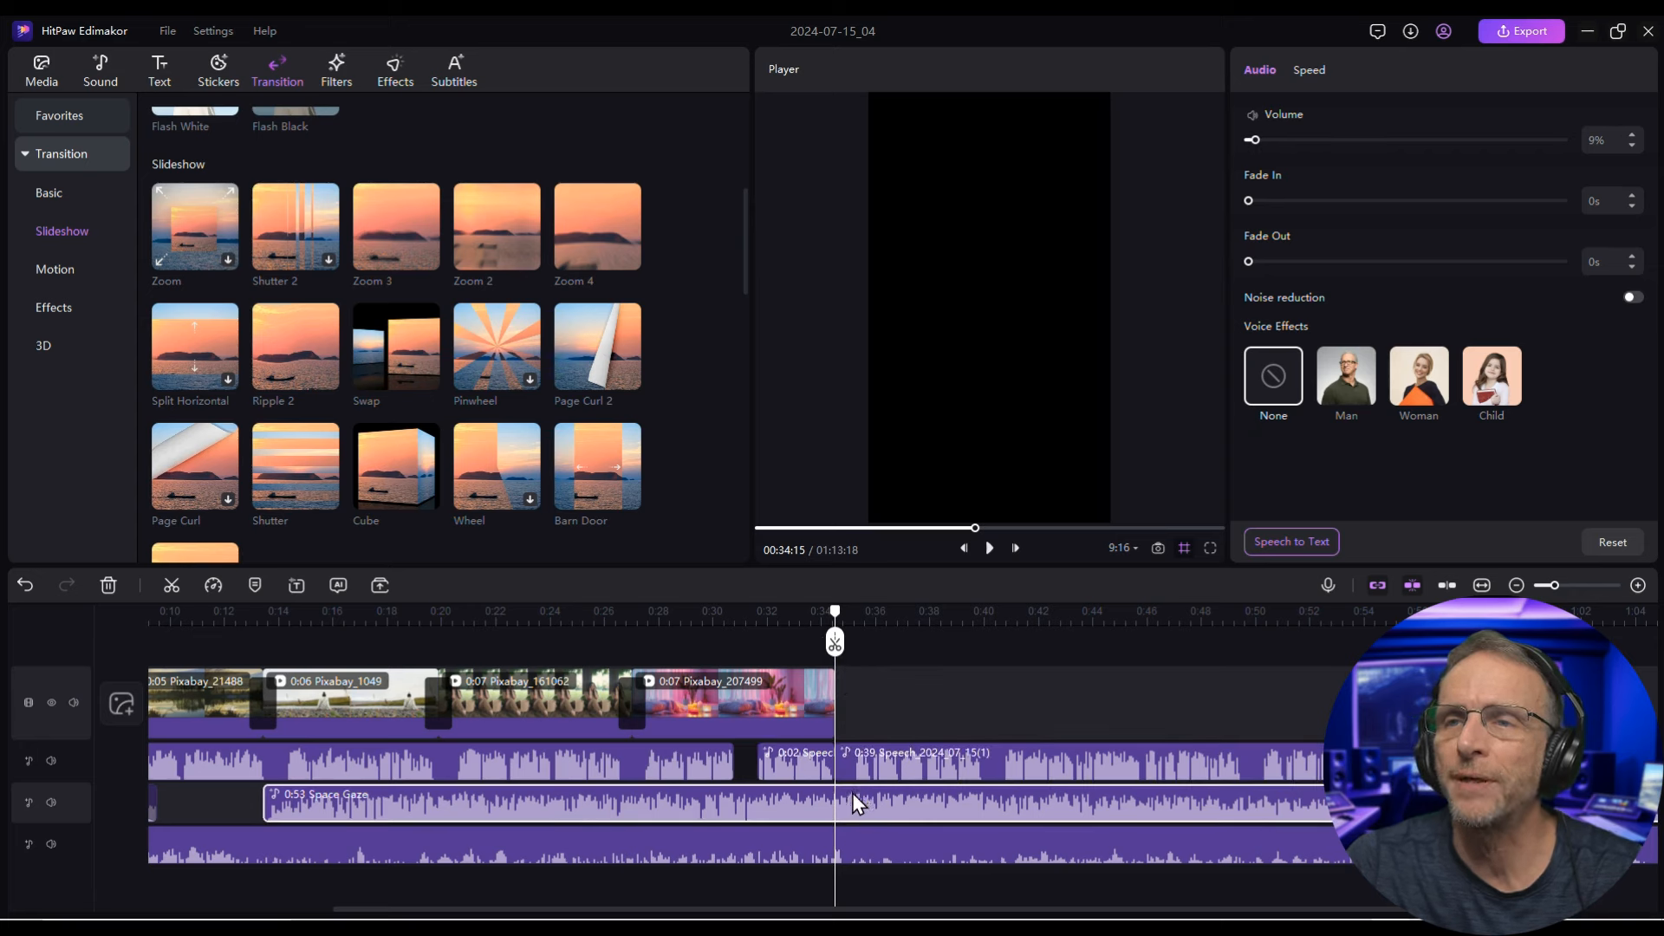
pyautogui.click(877, 845)
pyautogui.press('Delete')
pyautogui.click(880, 809)
pyautogui.press('Delete')
pyautogui.click(1058, 761)
pyautogui.press('Delete')
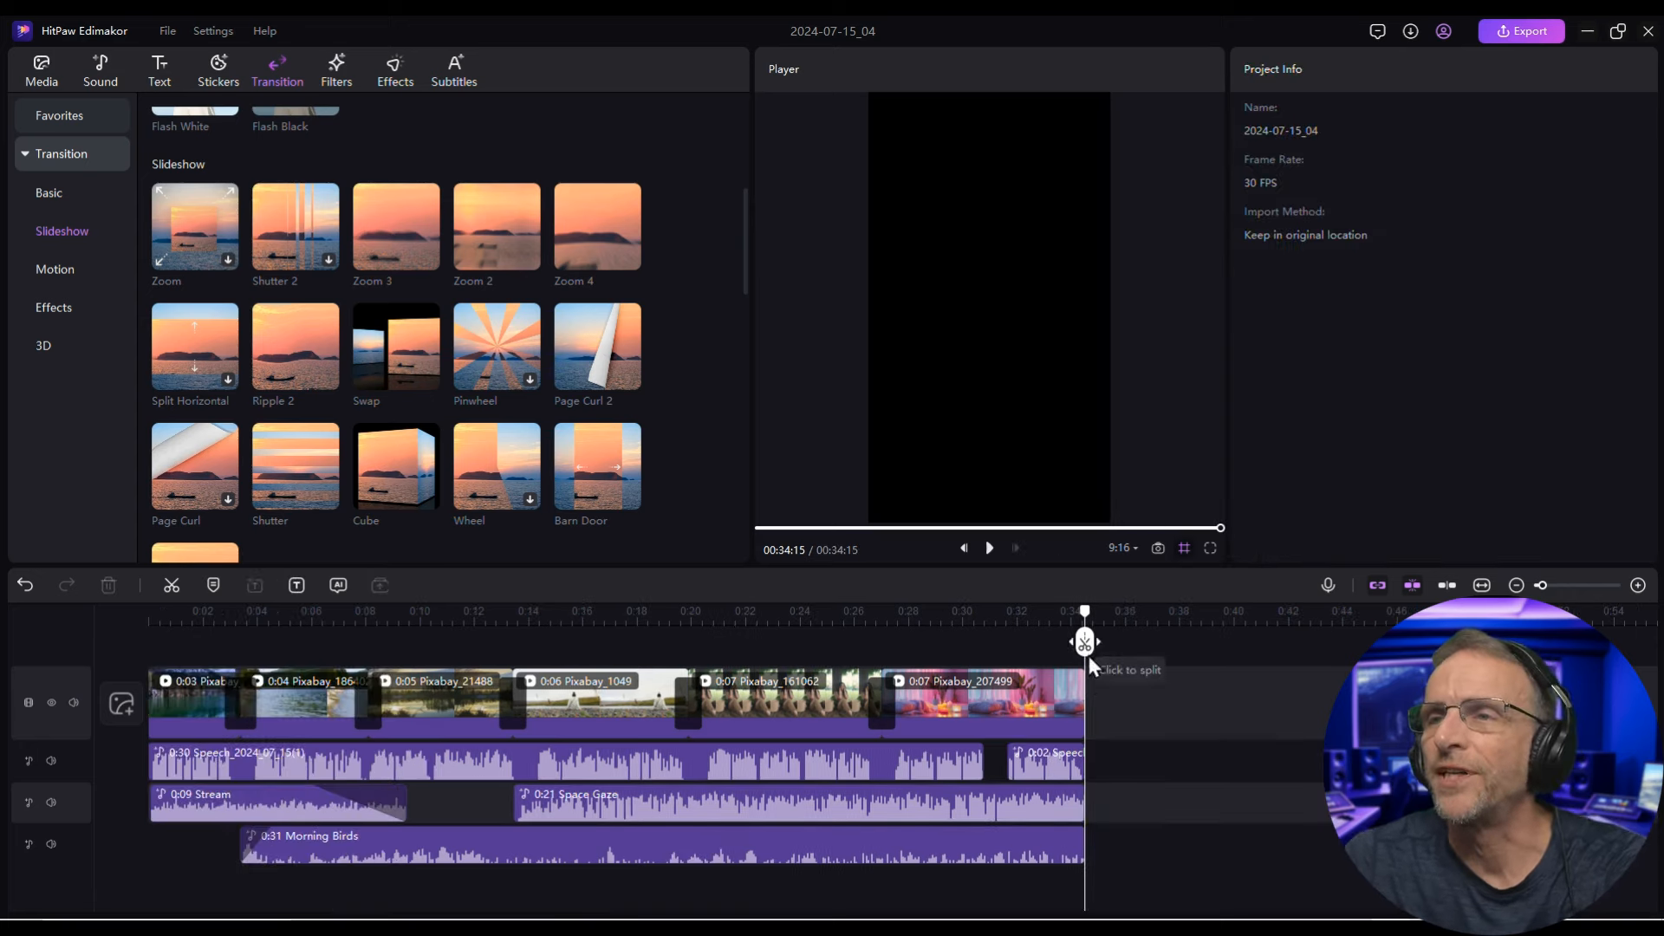
# Find the flame among the Basic stickers and place it on a track above the fourth clip
pyautogui.click(566, 704)
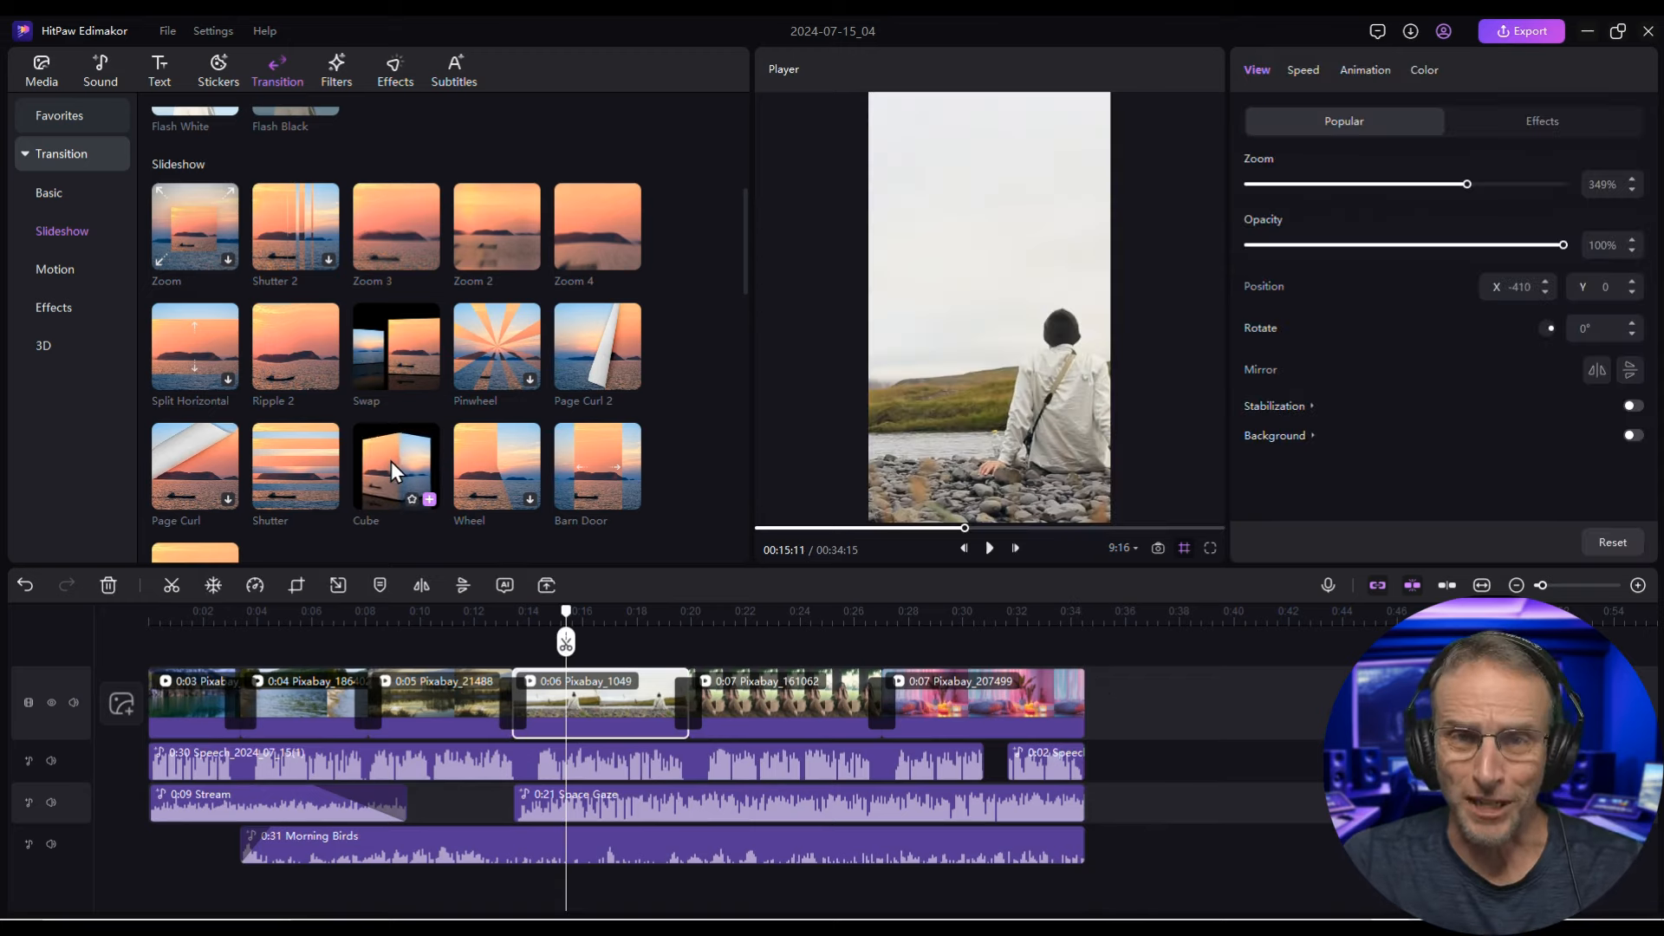
pyautogui.click(223, 69)
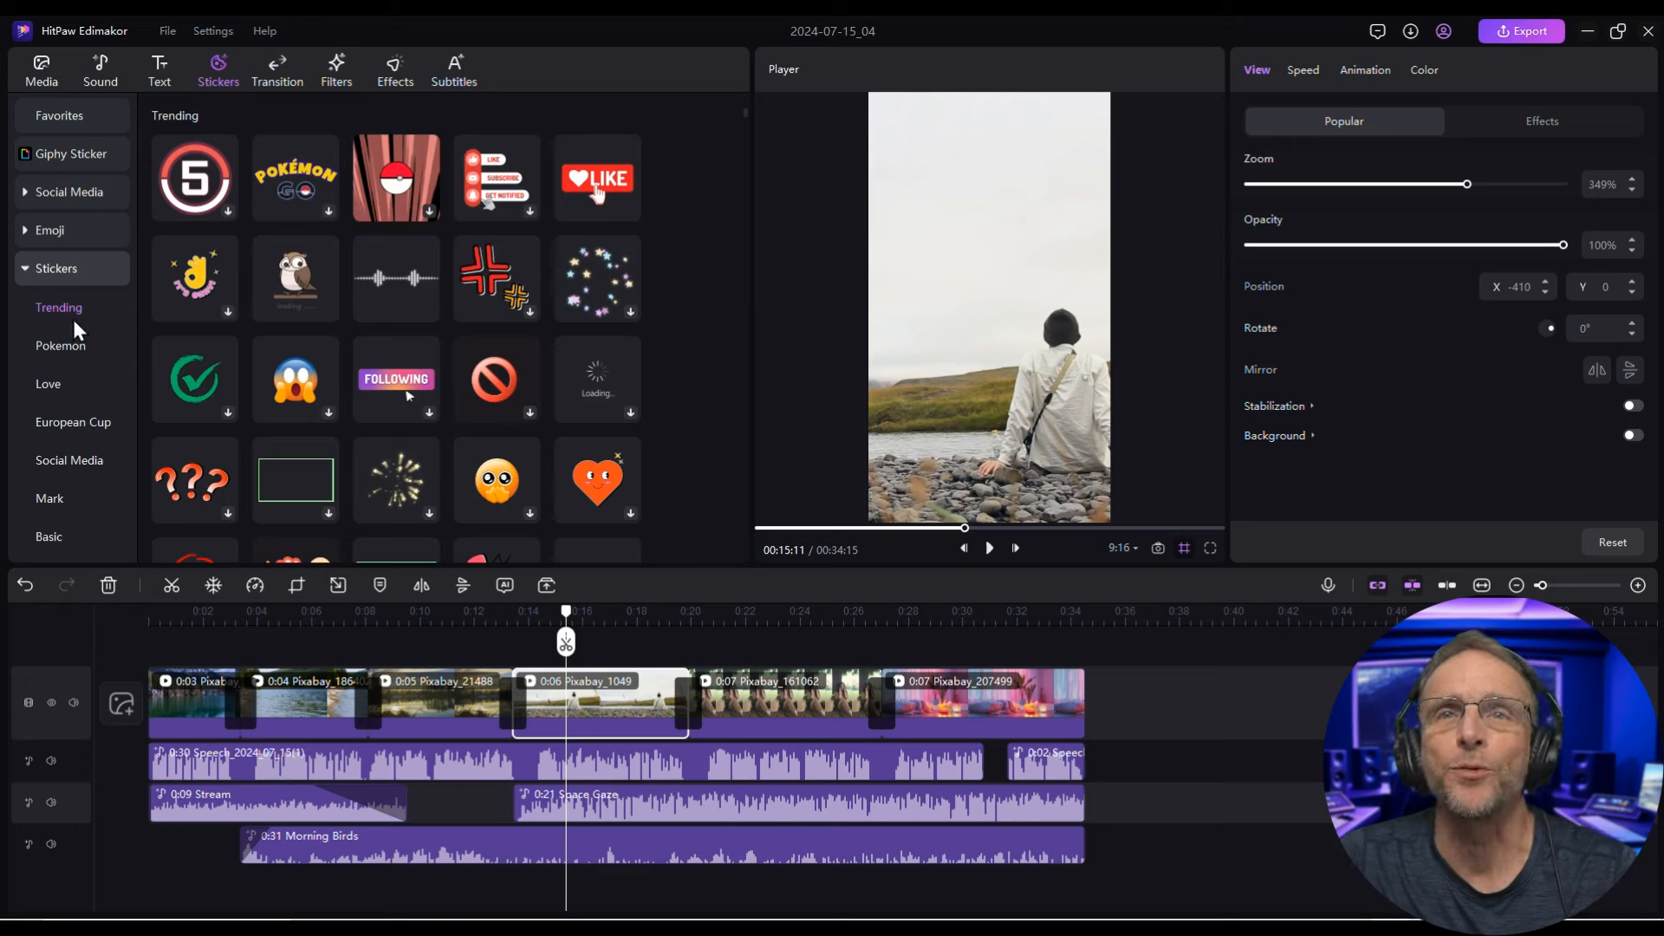
pyautogui.scroll(-15, 339, 463)
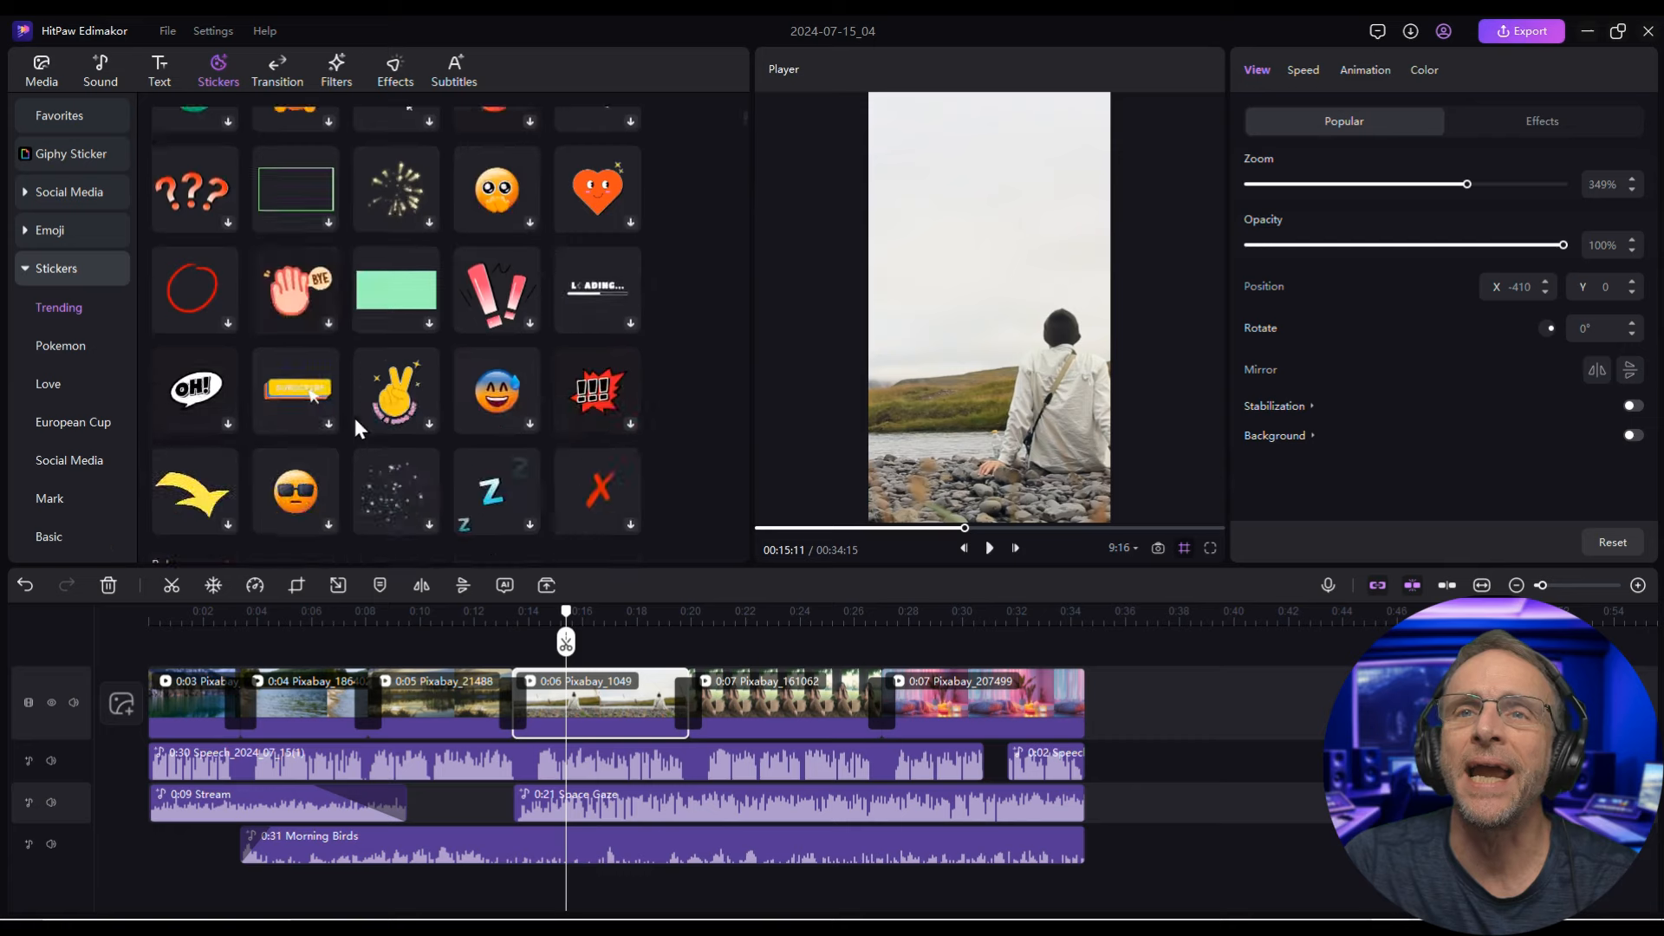
pyautogui.scroll(-5, 488, 430)
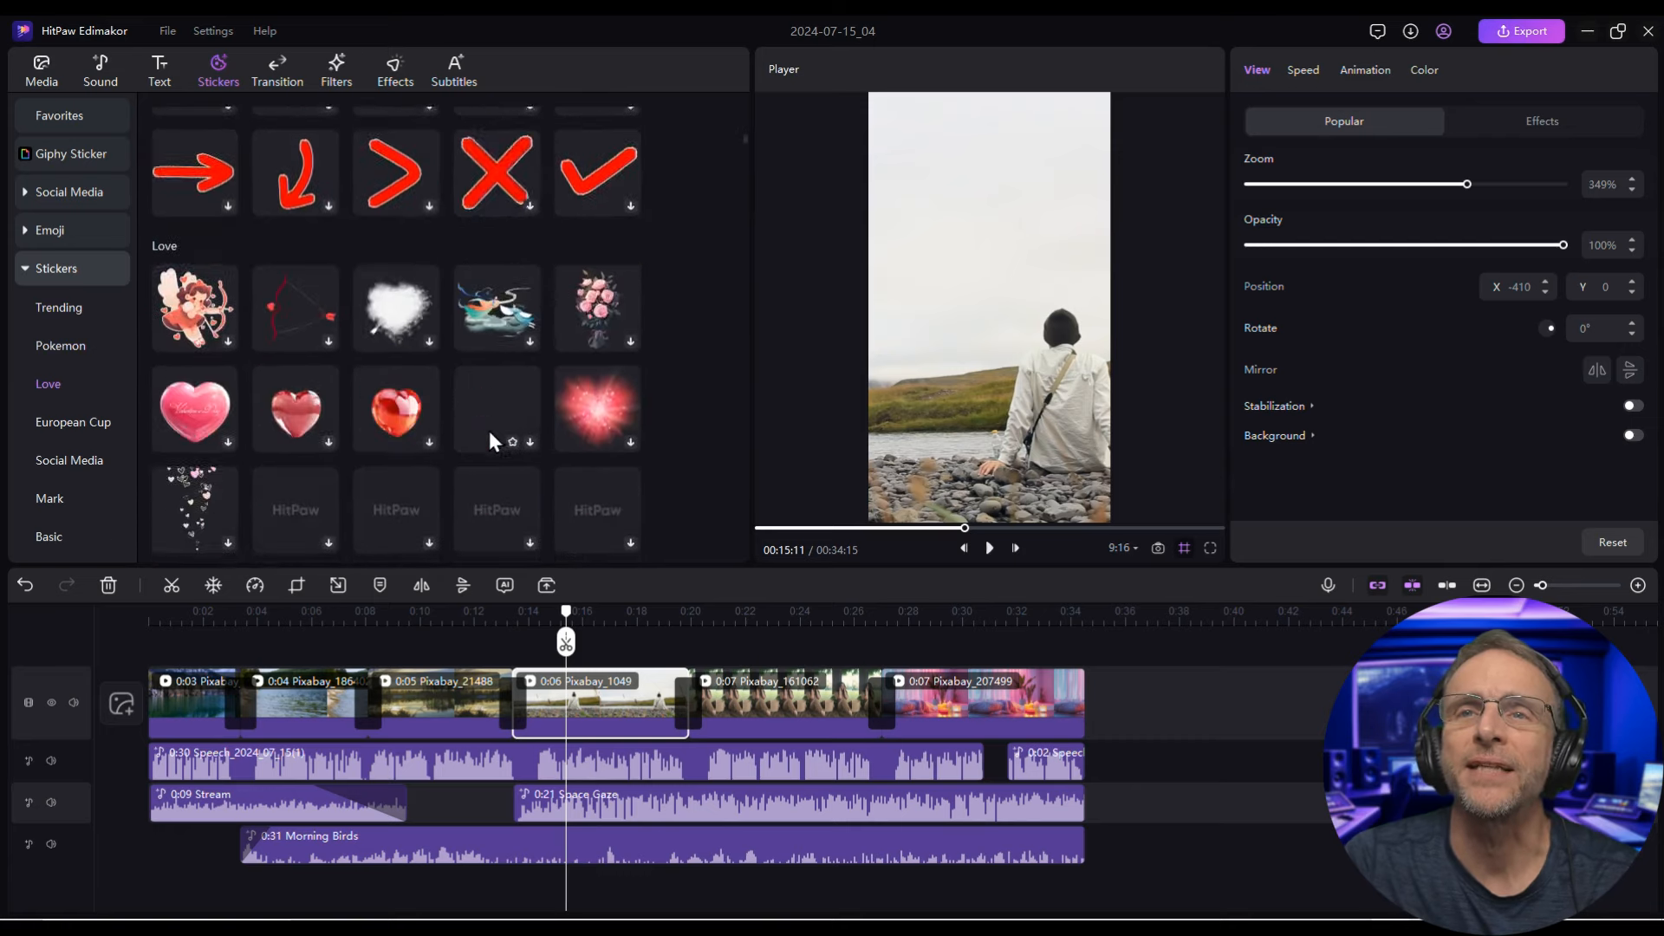
pyautogui.scroll(-3, 489, 430)
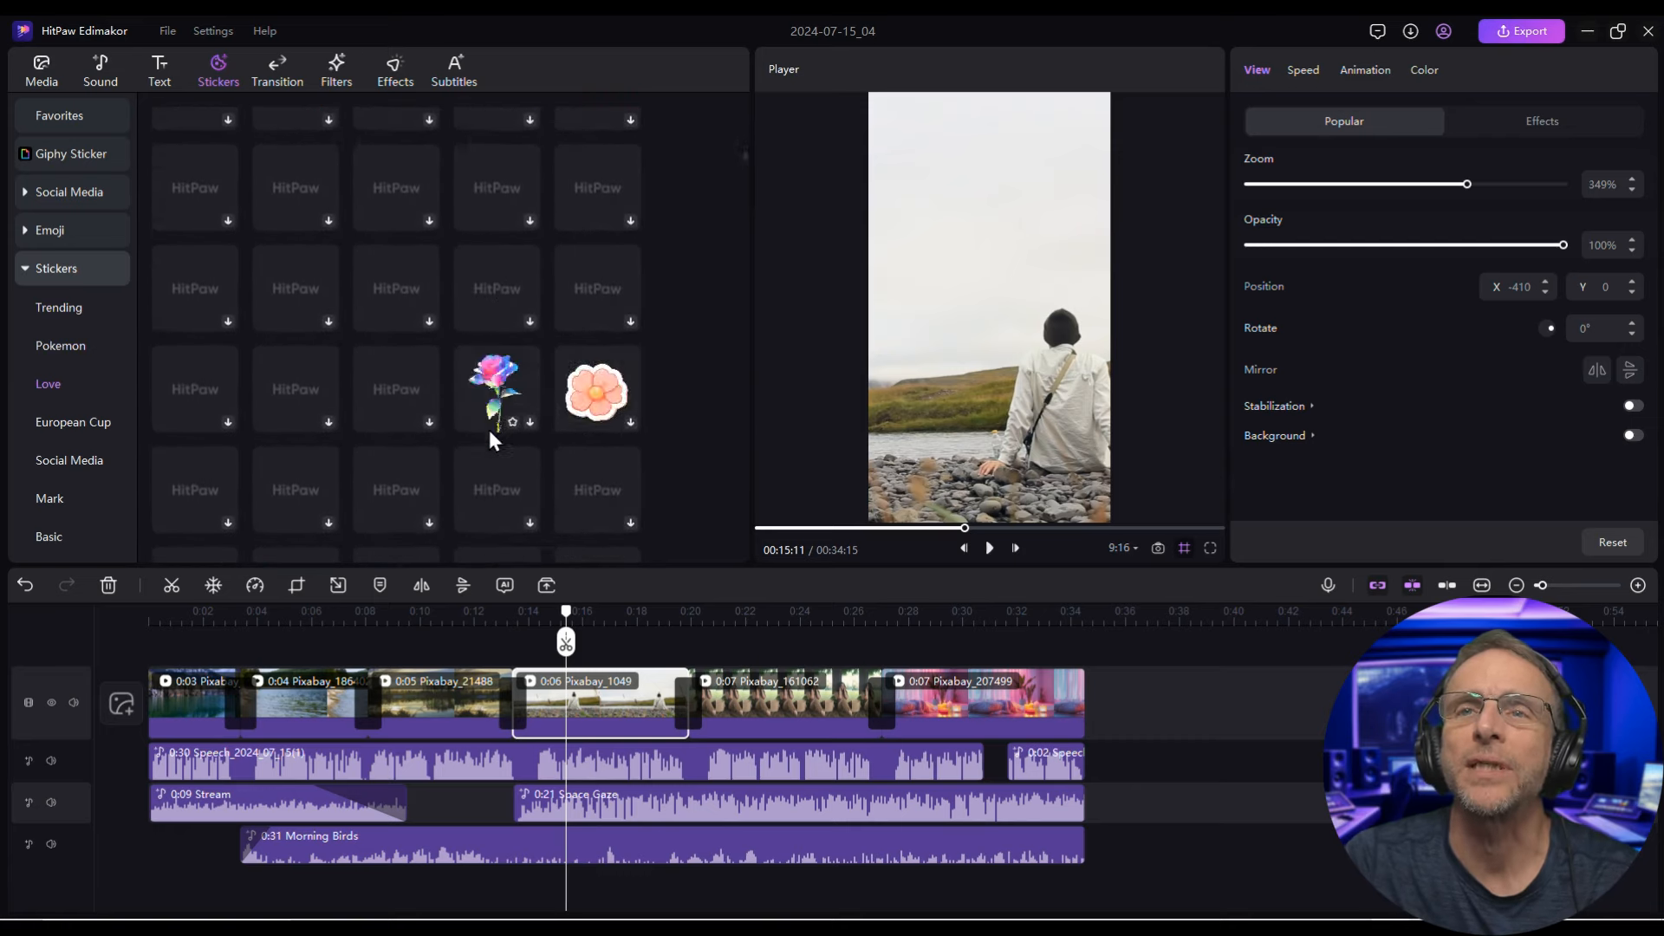
pyautogui.scroll(-10, 333, 466)
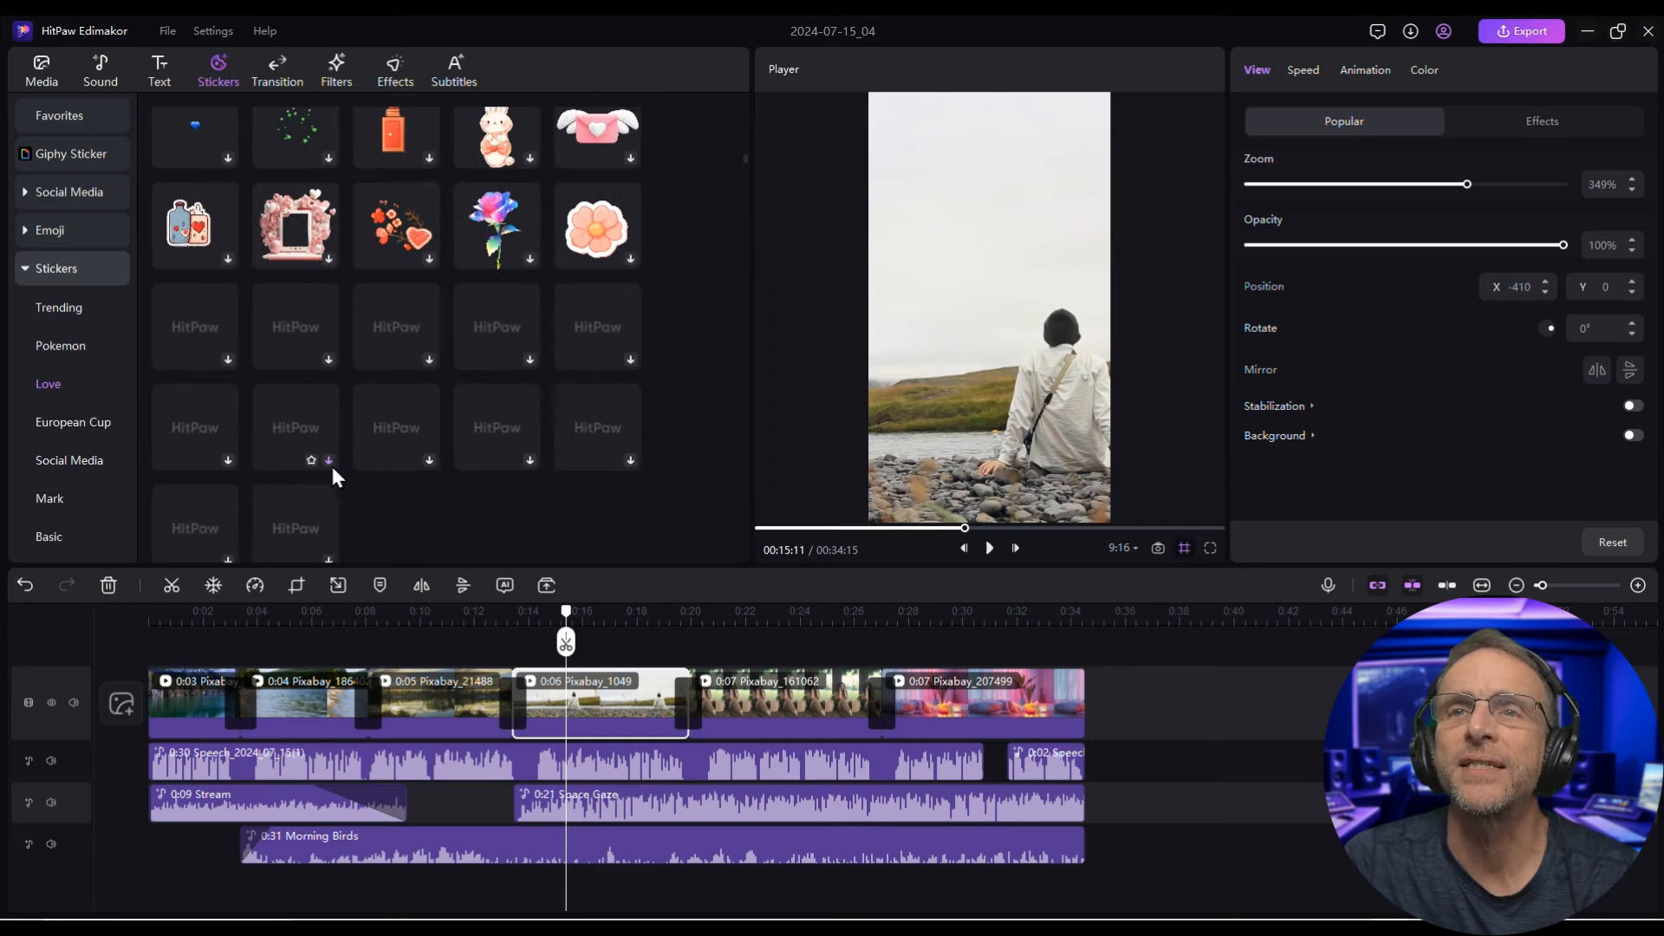
pyautogui.moveTo(294, 245); pyautogui.dragTo(607, 666)
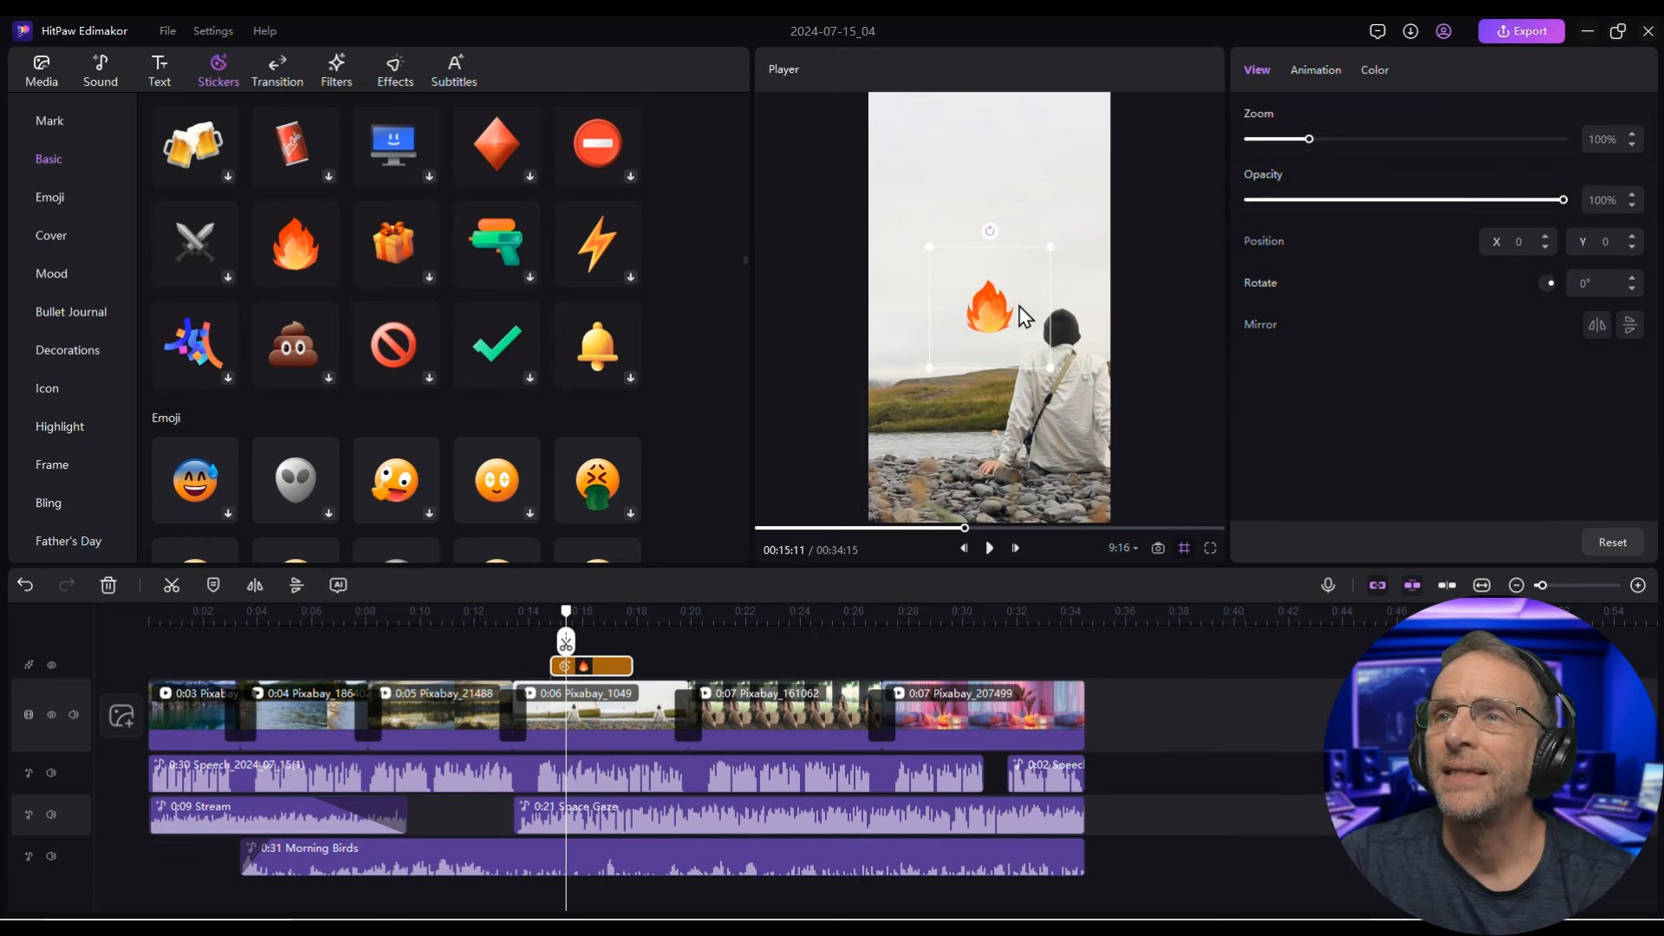
# Move the flame sticker to X -325, Y -545 beside the seated person and extend its start to the fourth clip's beginning
pyautogui.moveTo(993, 311); pyautogui.dragTo(921, 435)
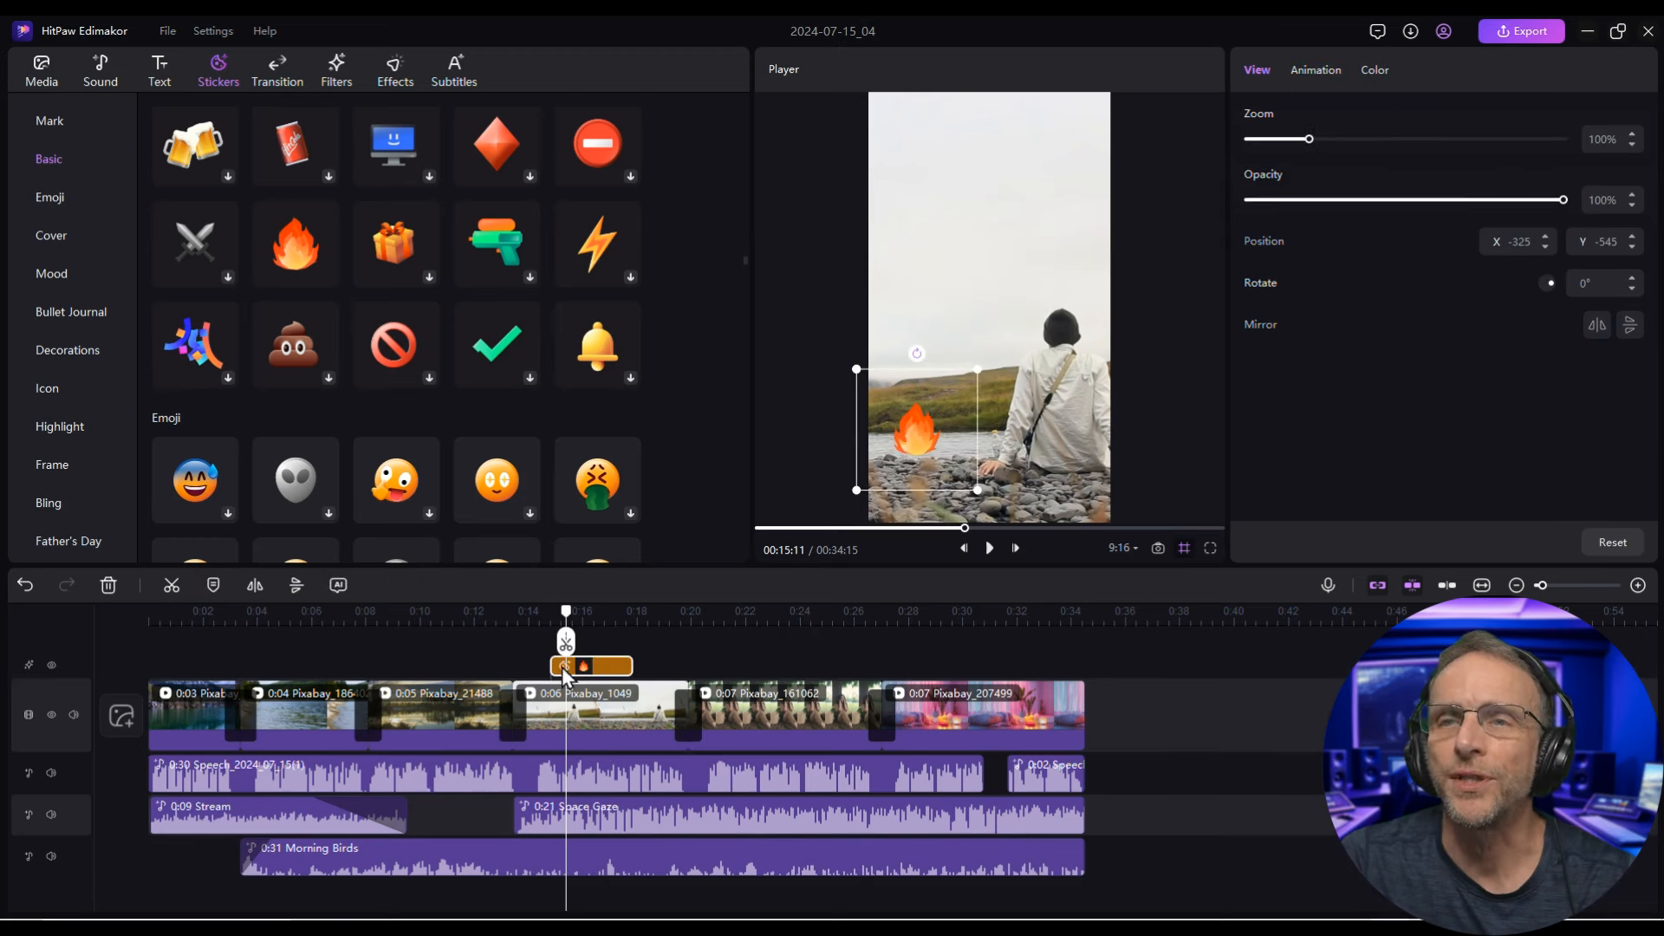
pyautogui.moveTo(552, 665); pyautogui.dragTo(518, 669)
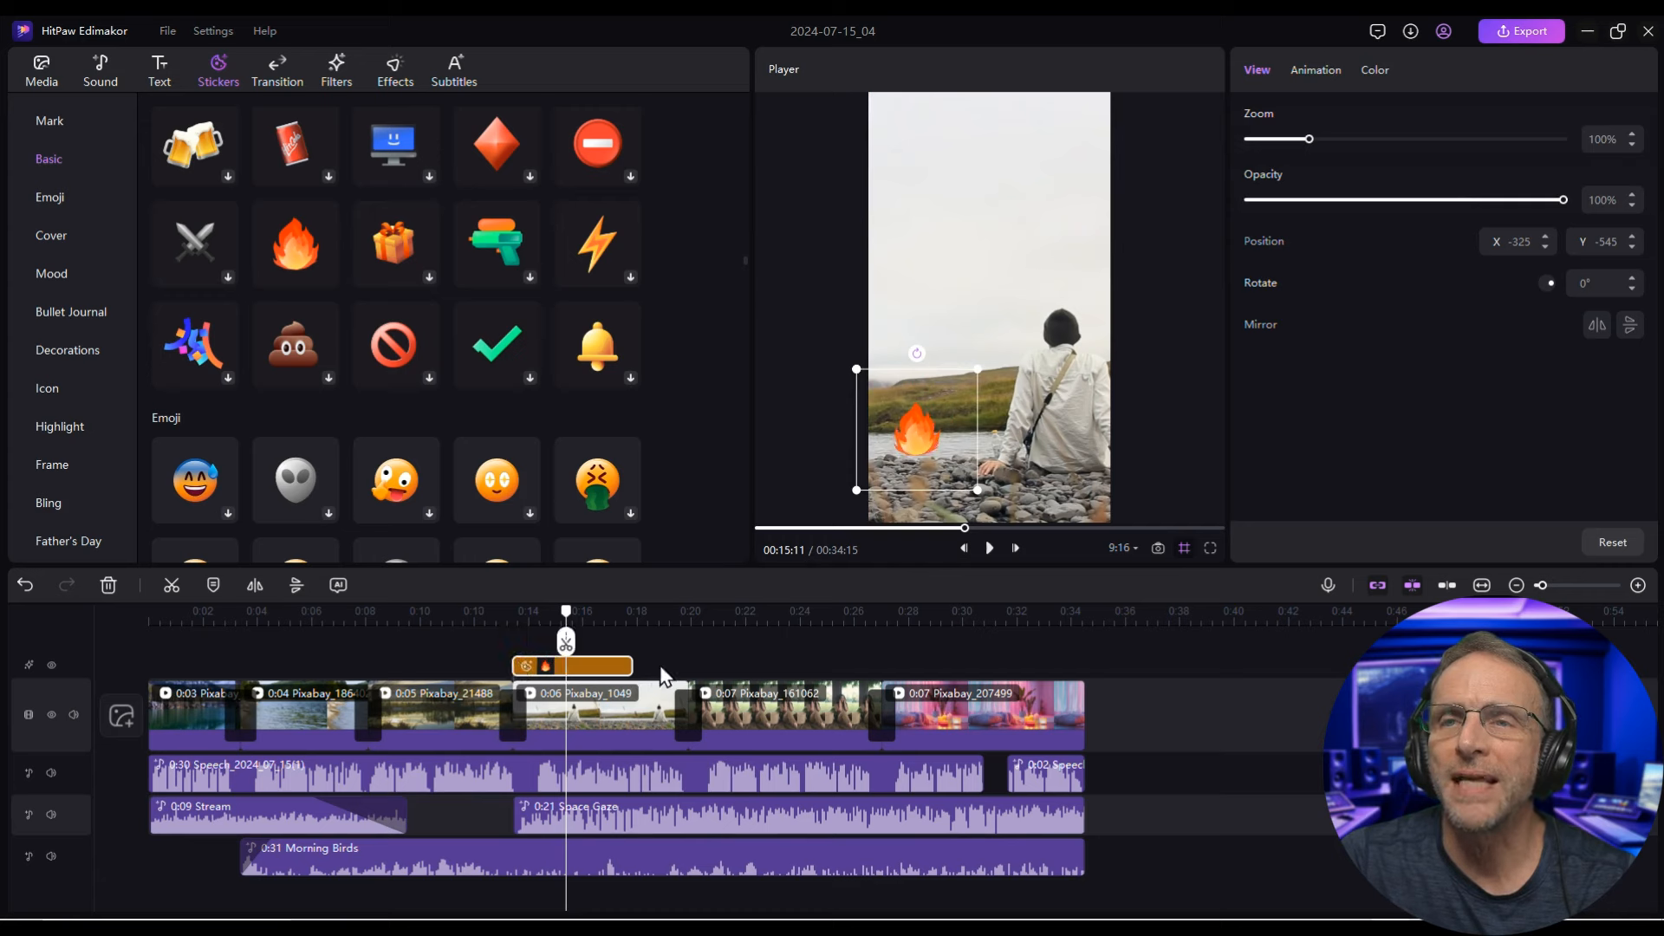
# Extend the flame sticker to the fourth clip's end and move it down to X -340, Y -693
pyautogui.moveTo(632, 666); pyautogui.dragTo(688, 667)
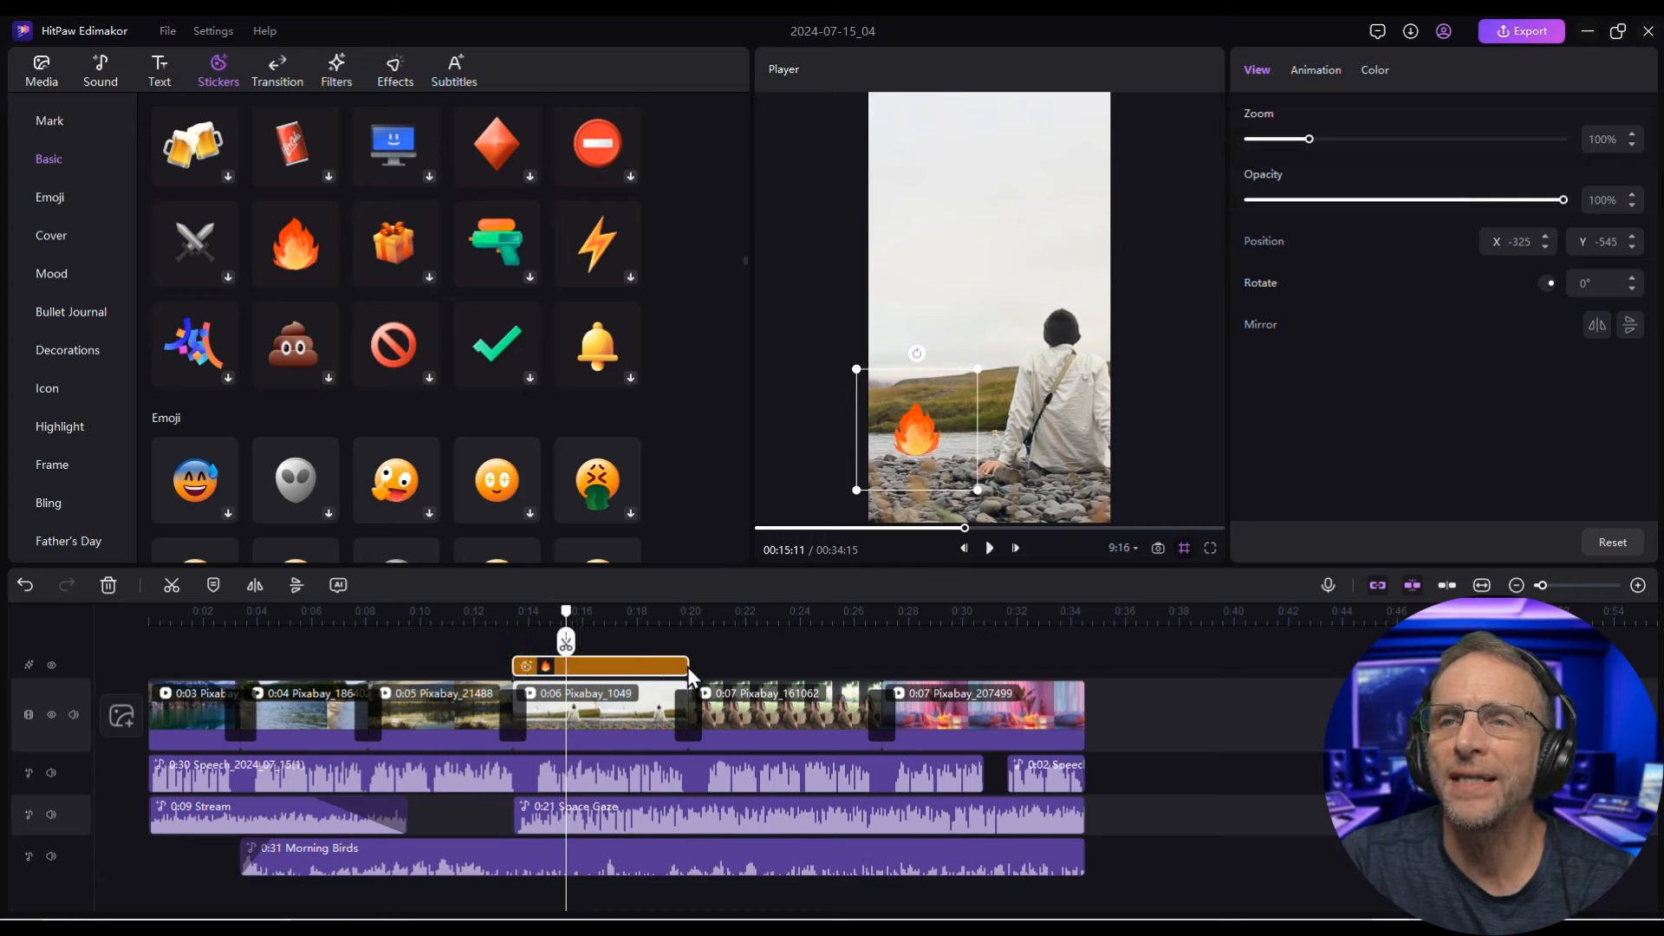
pyautogui.moveTo(919, 425); pyautogui.dragTo(915, 459)
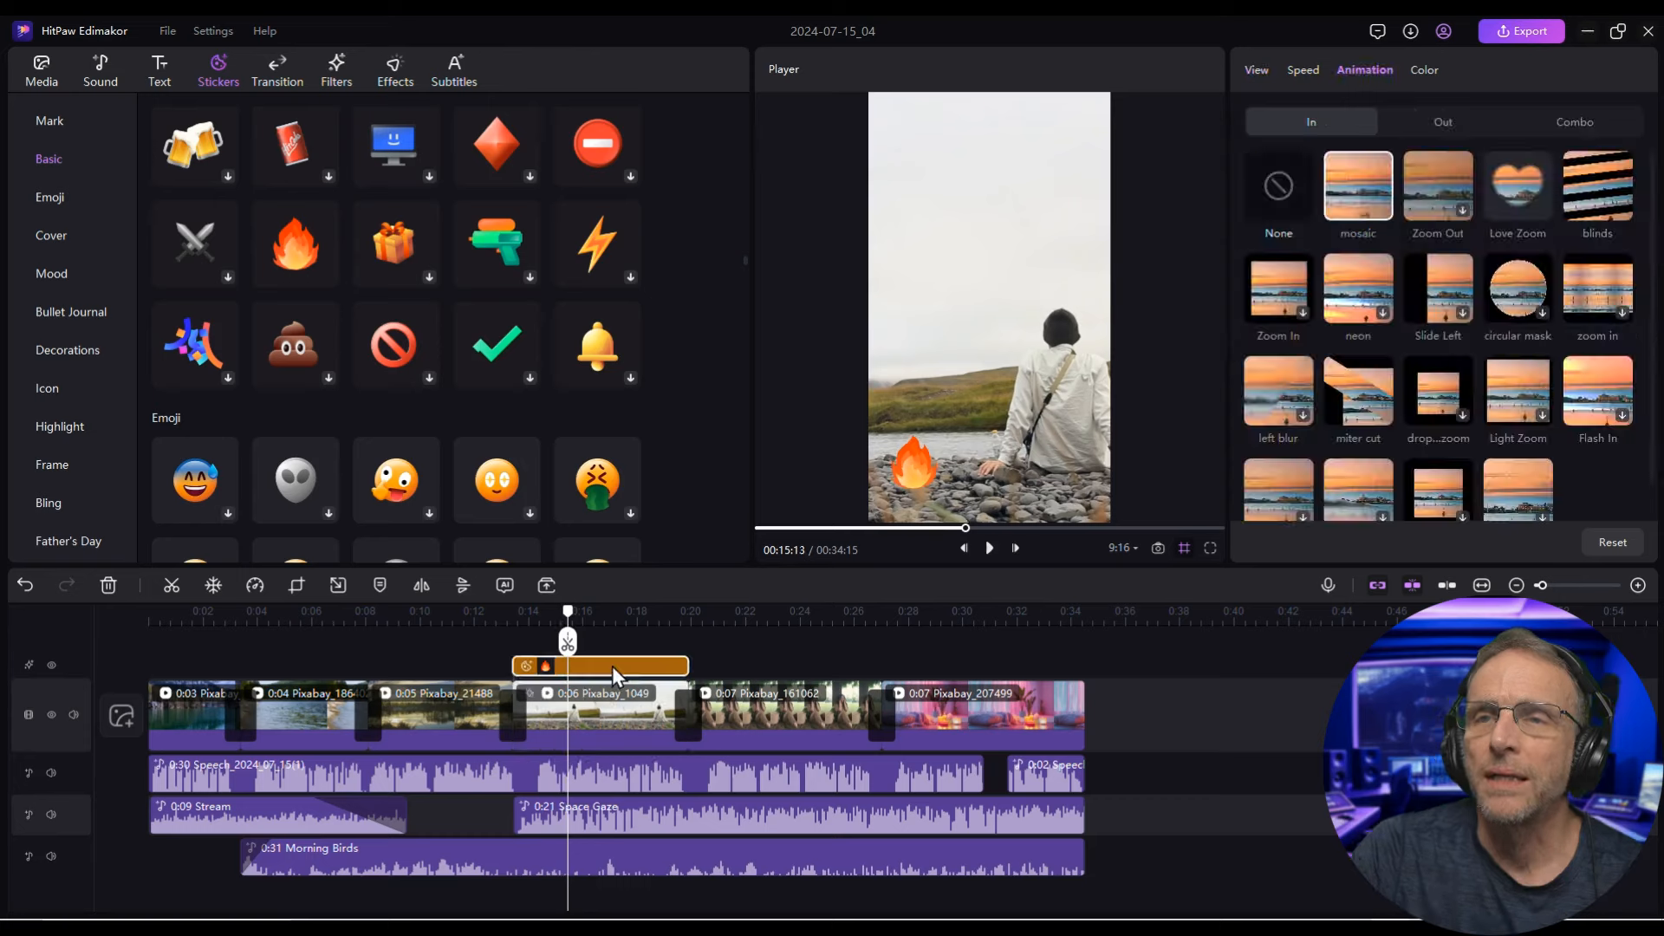
# Try the Fade In, Spring In and Zoom In entrance animations on the flame sticker and settle on Slide Down
pyautogui.click(612, 666)
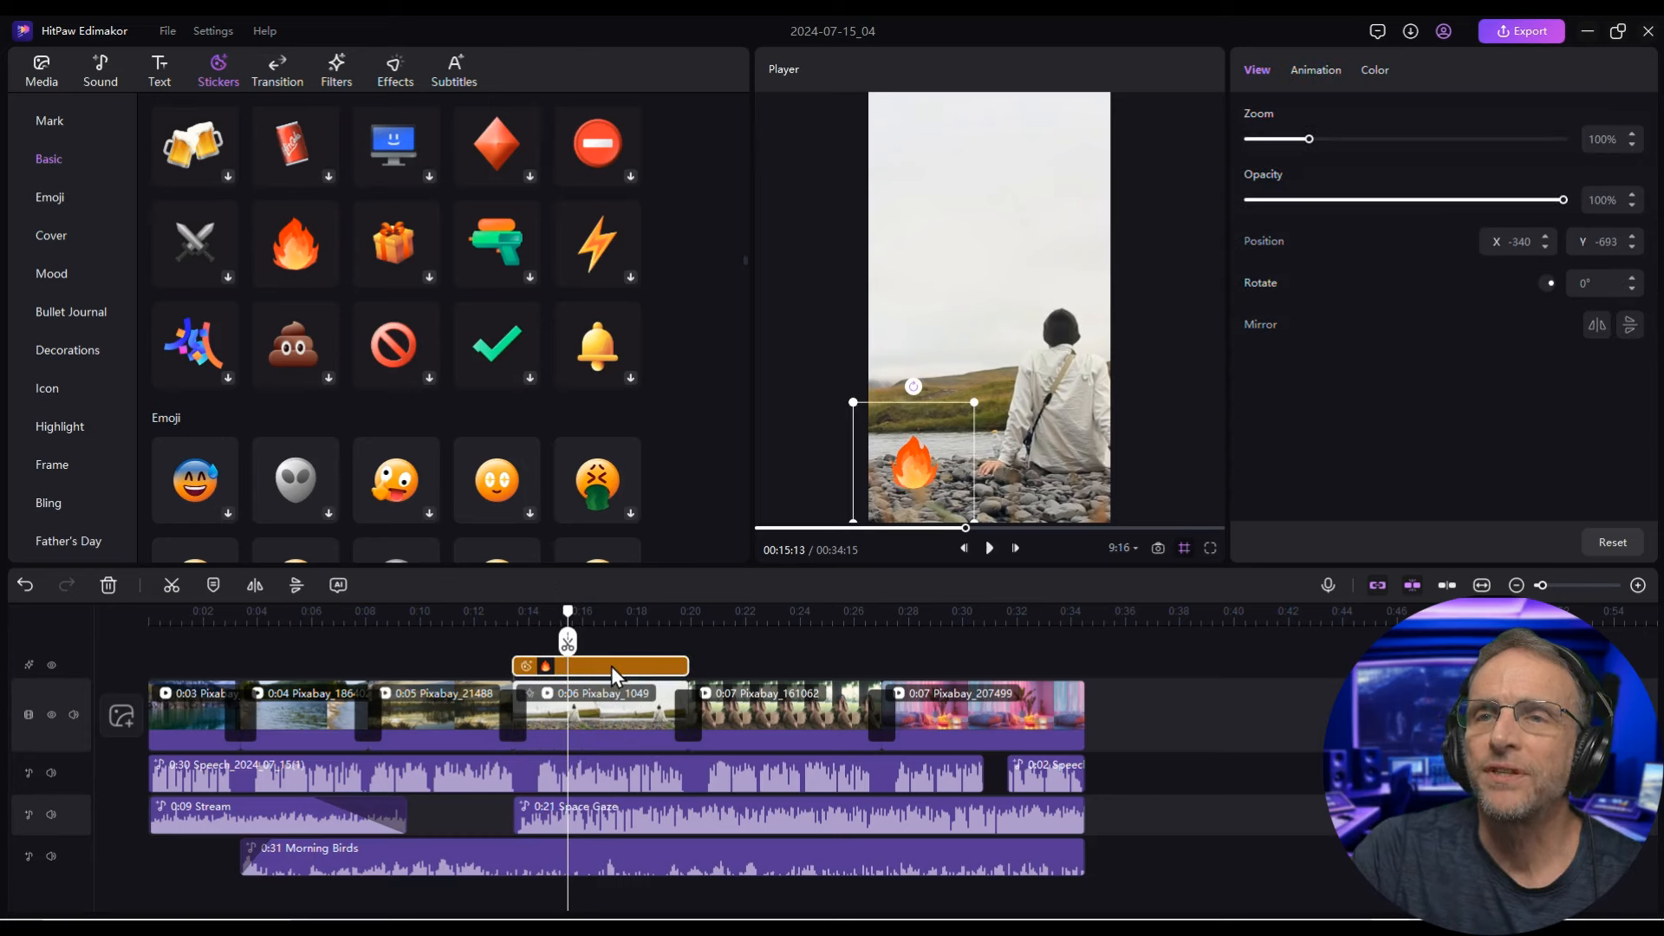
pyautogui.click(1309, 69)
pyautogui.click(1418, 205)
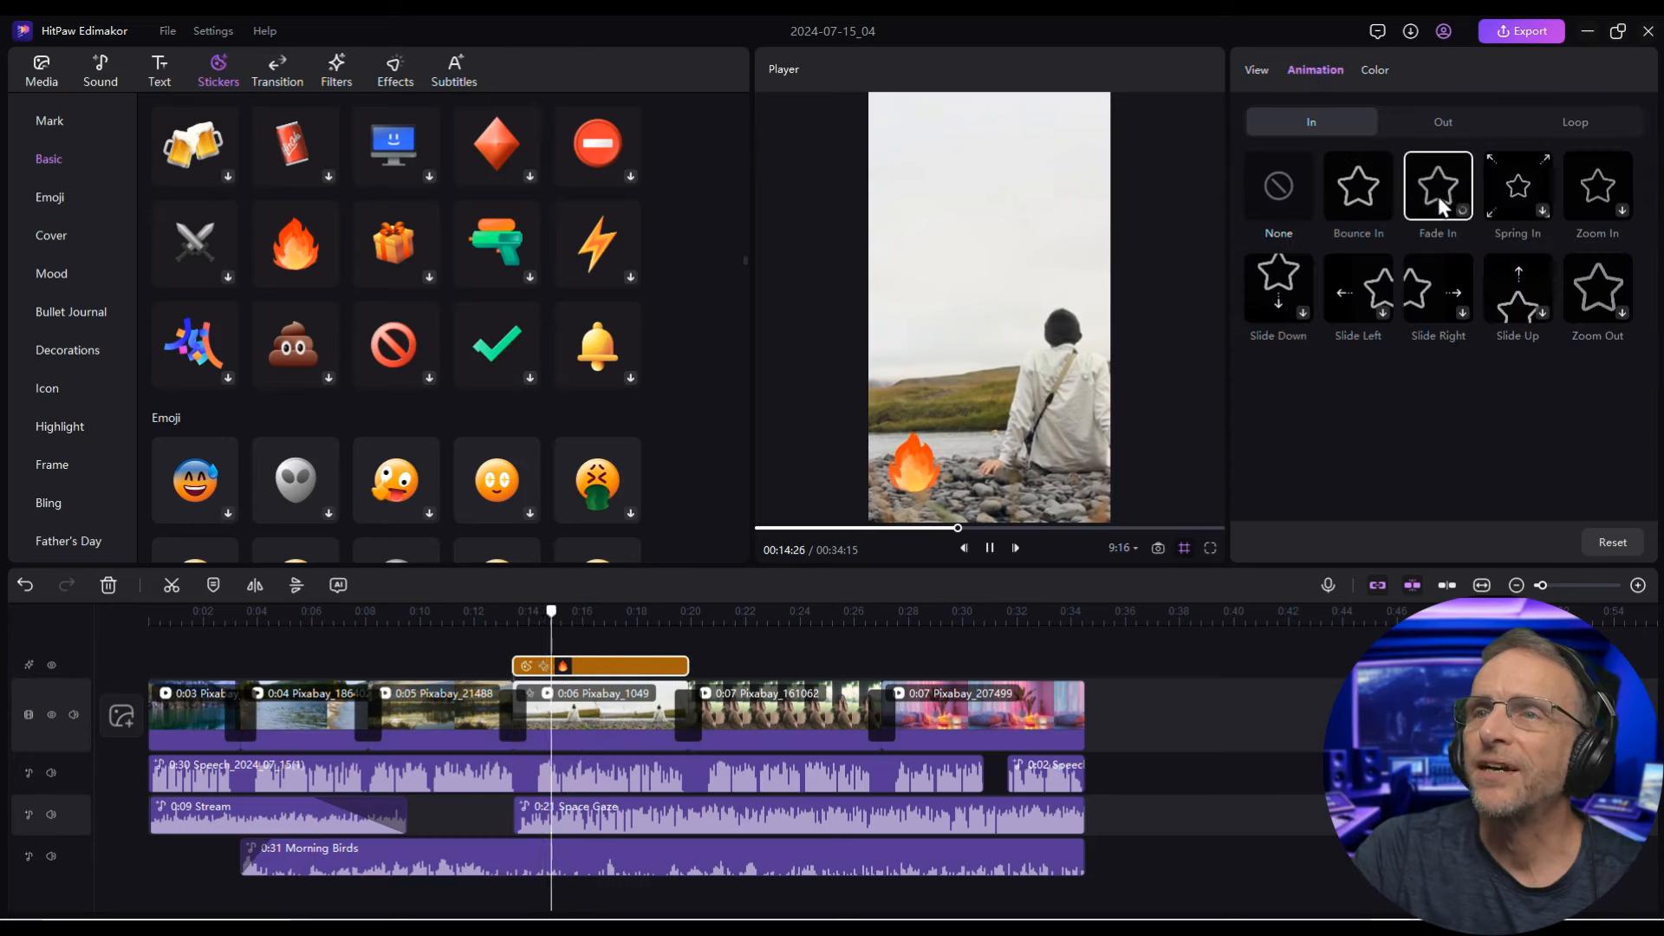
pyautogui.click(1521, 189)
pyautogui.click(1594, 189)
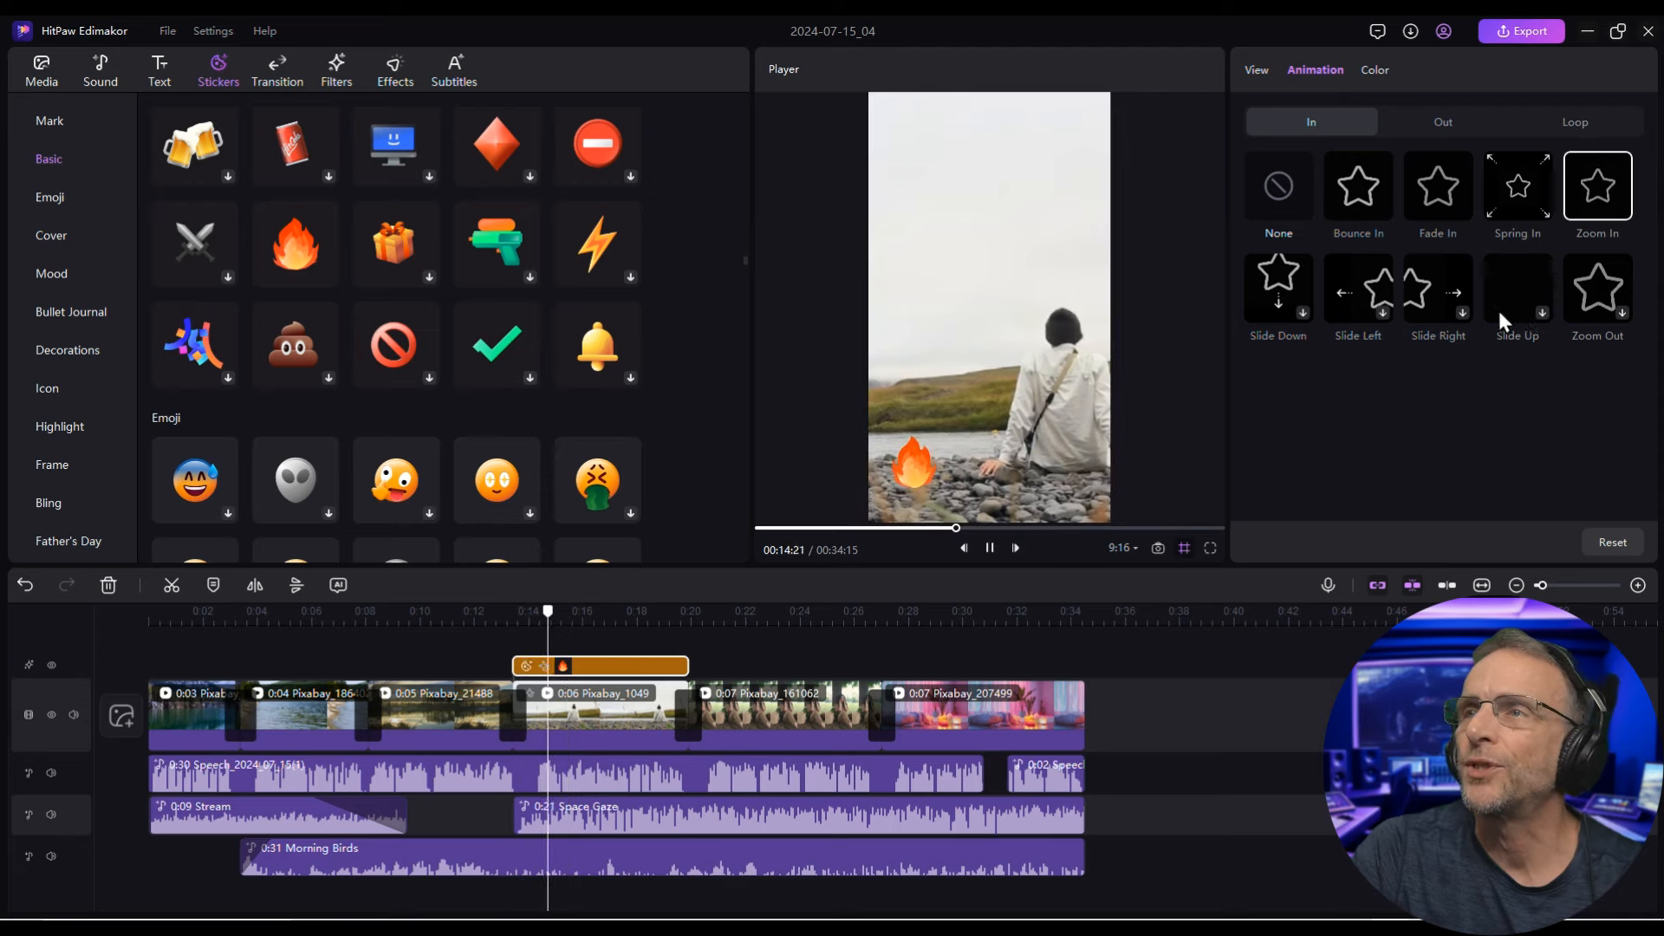
pyautogui.click(1272, 288)
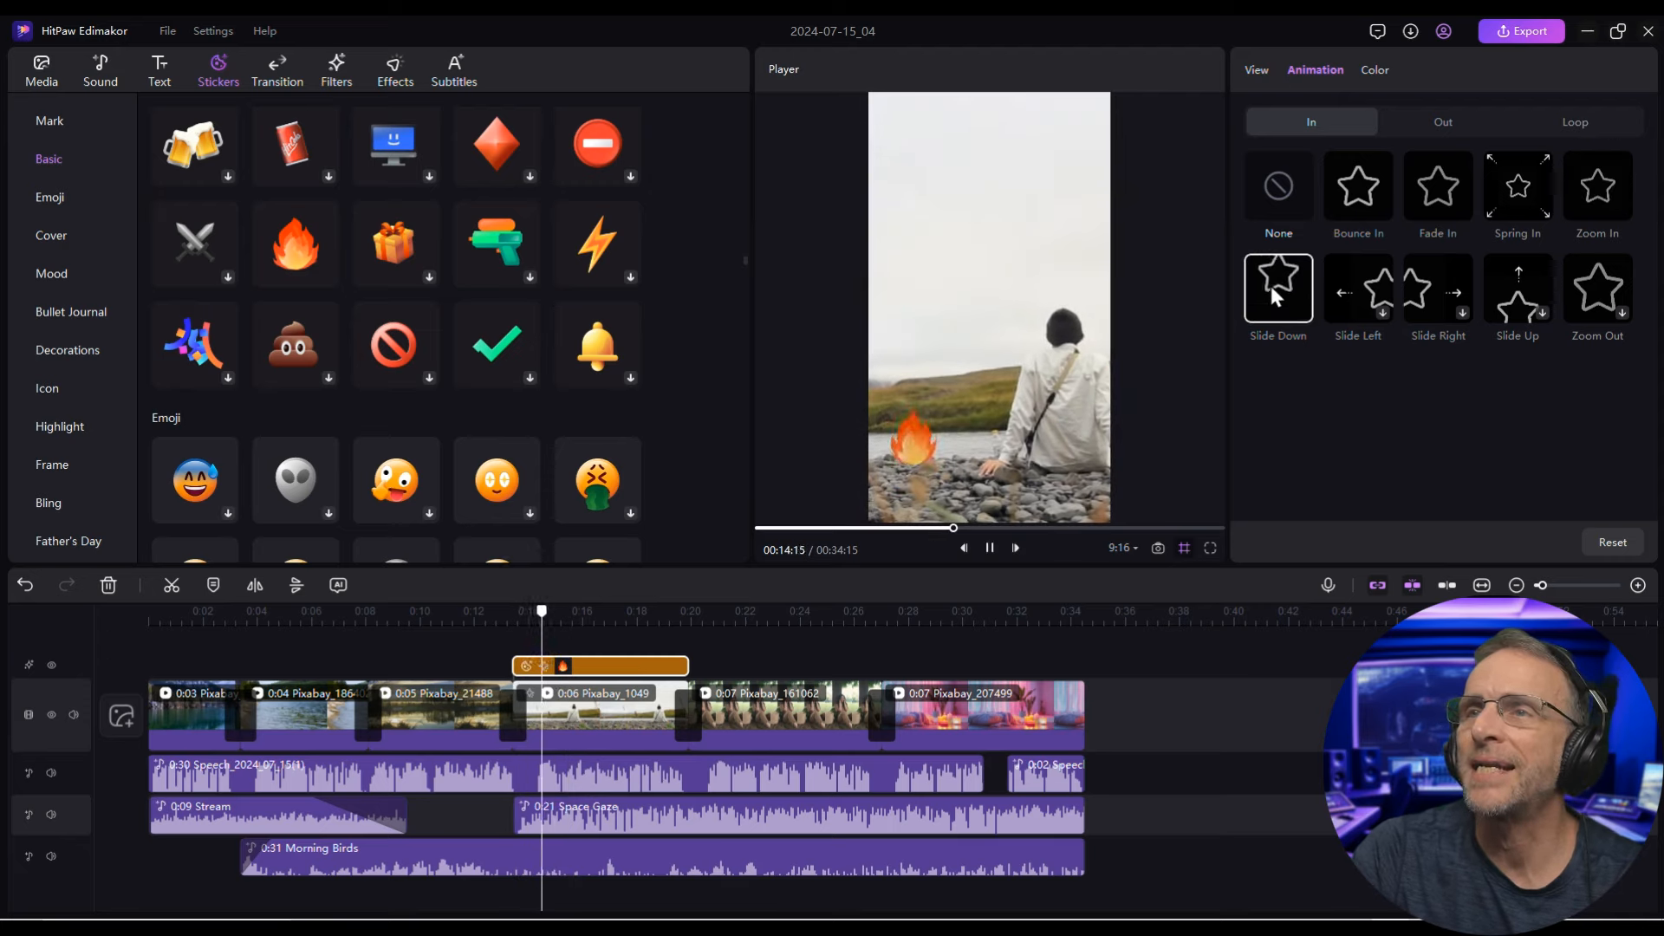
# Preview Trending filters such as Black Gold City, Urban Shine and Golden Olive on the fourth clip with the narration track muted
pyautogui.click(570, 730)
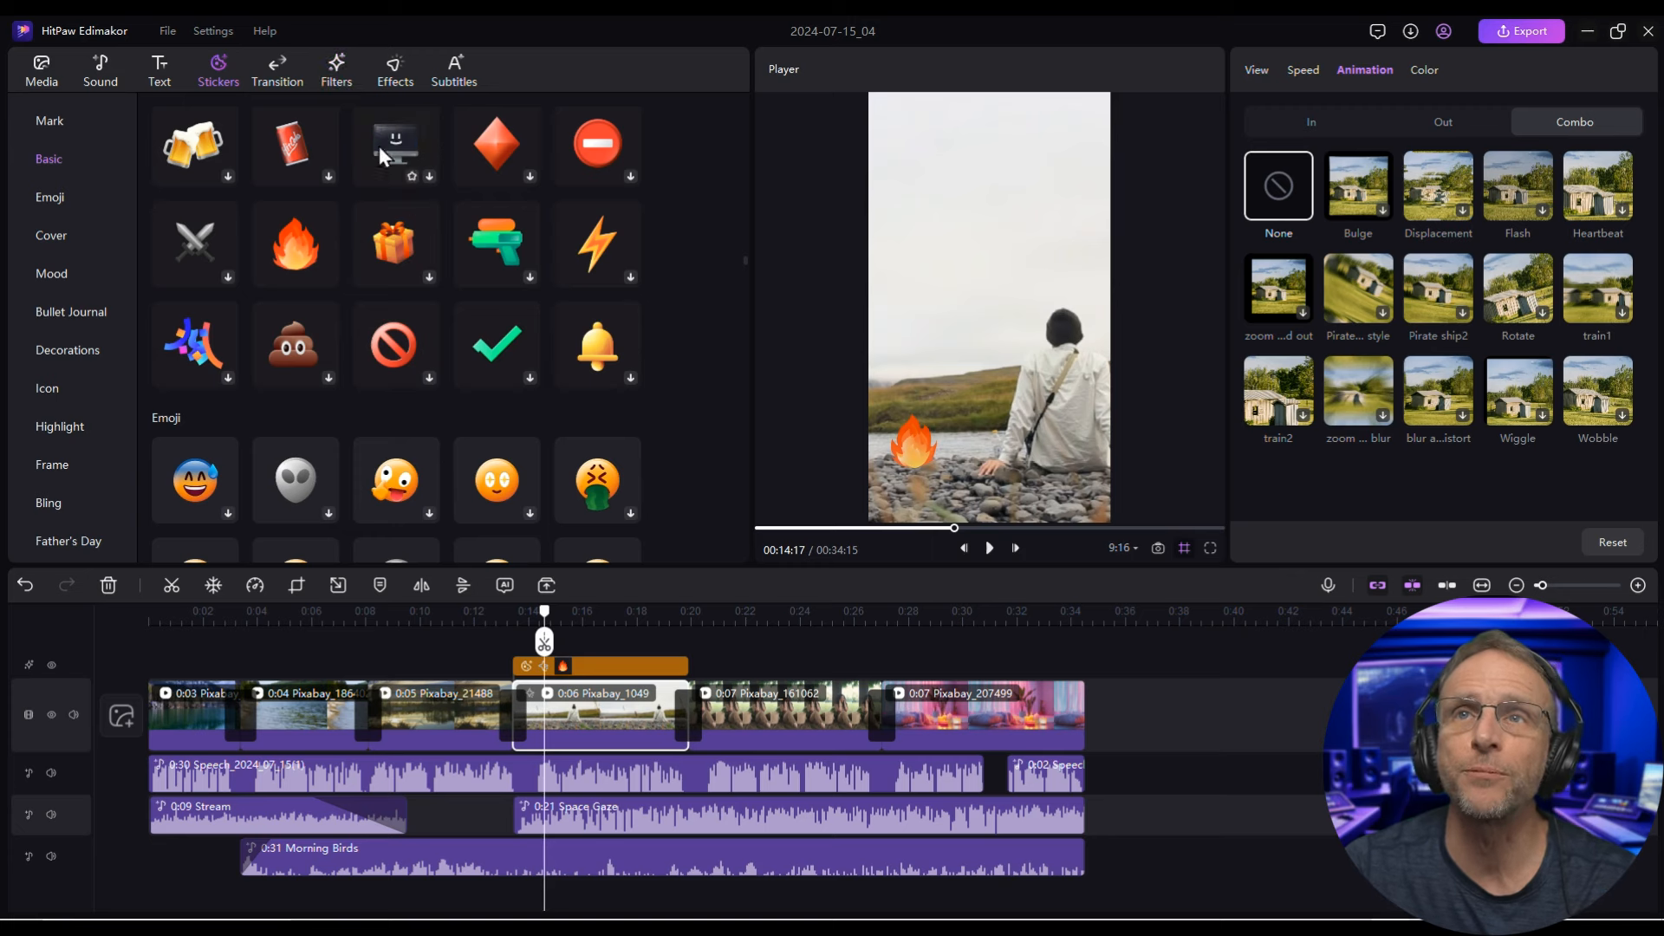
pyautogui.click(336, 76)
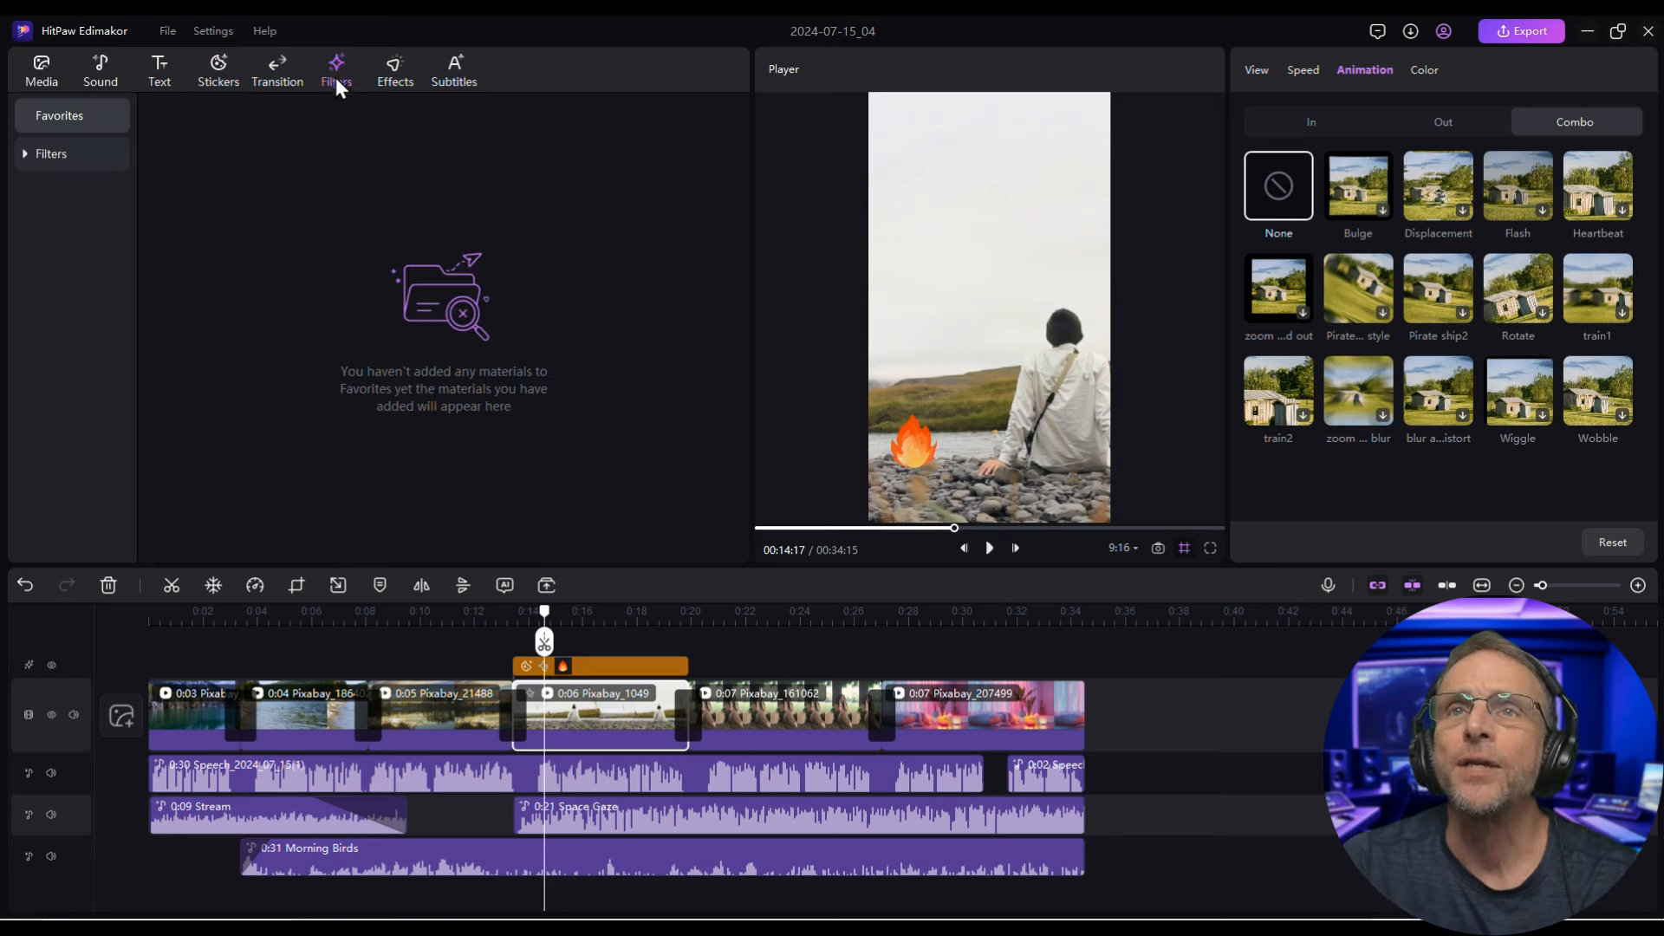
pyautogui.click(113, 158)
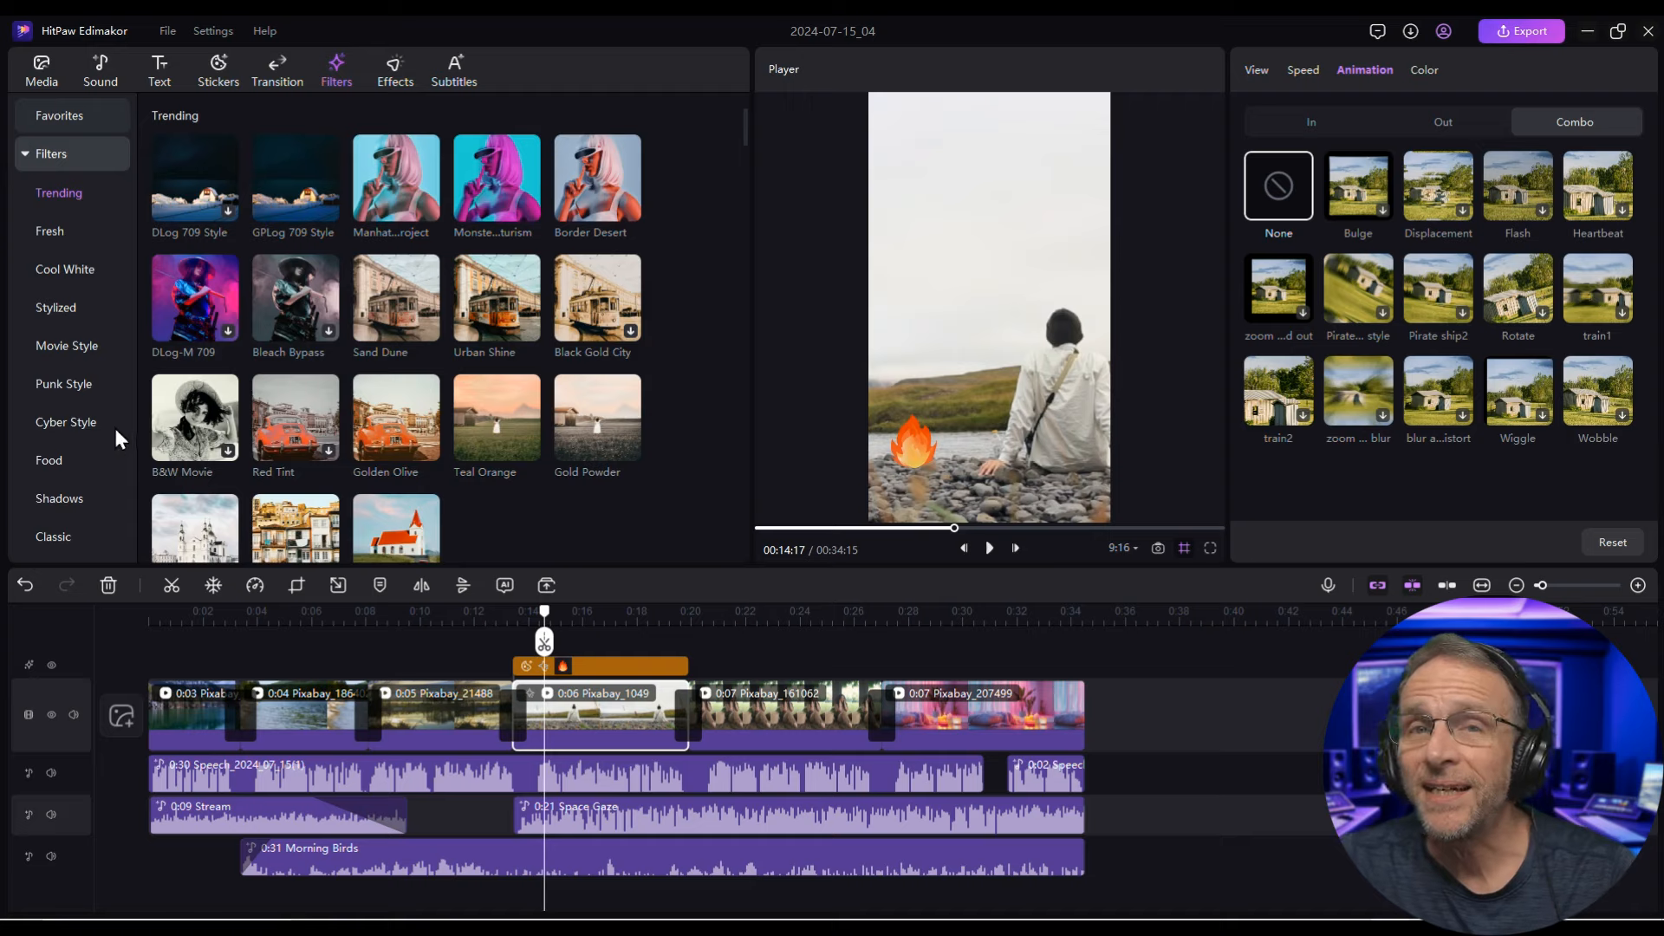
pyautogui.click(486, 173)
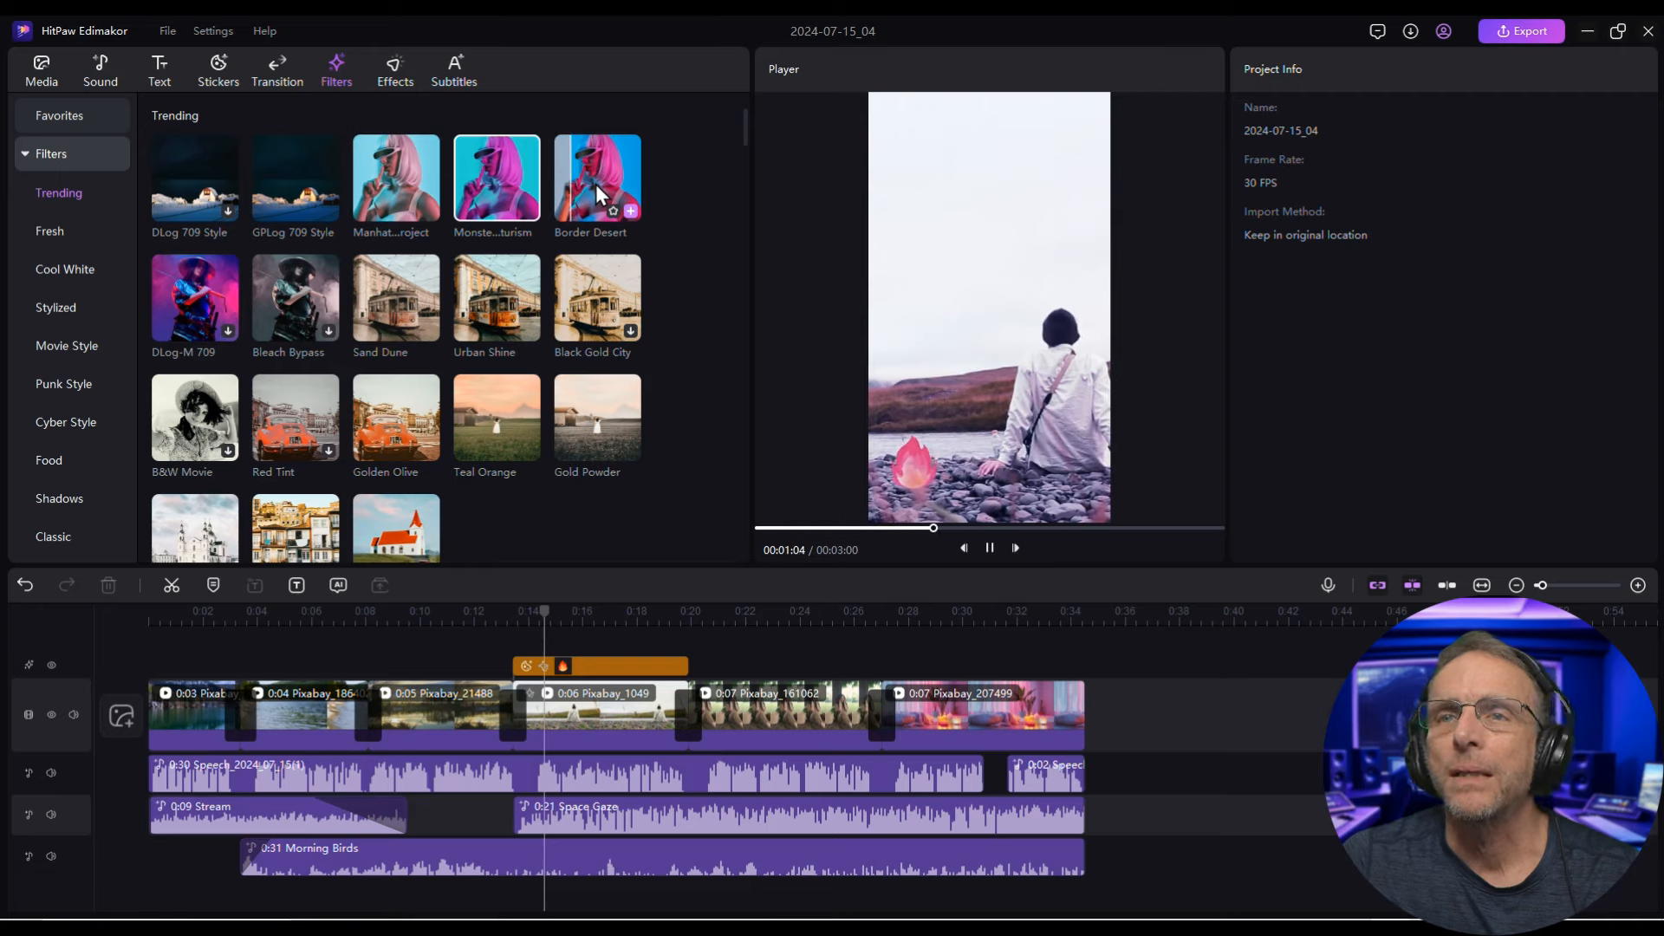
pyautogui.click(50, 772)
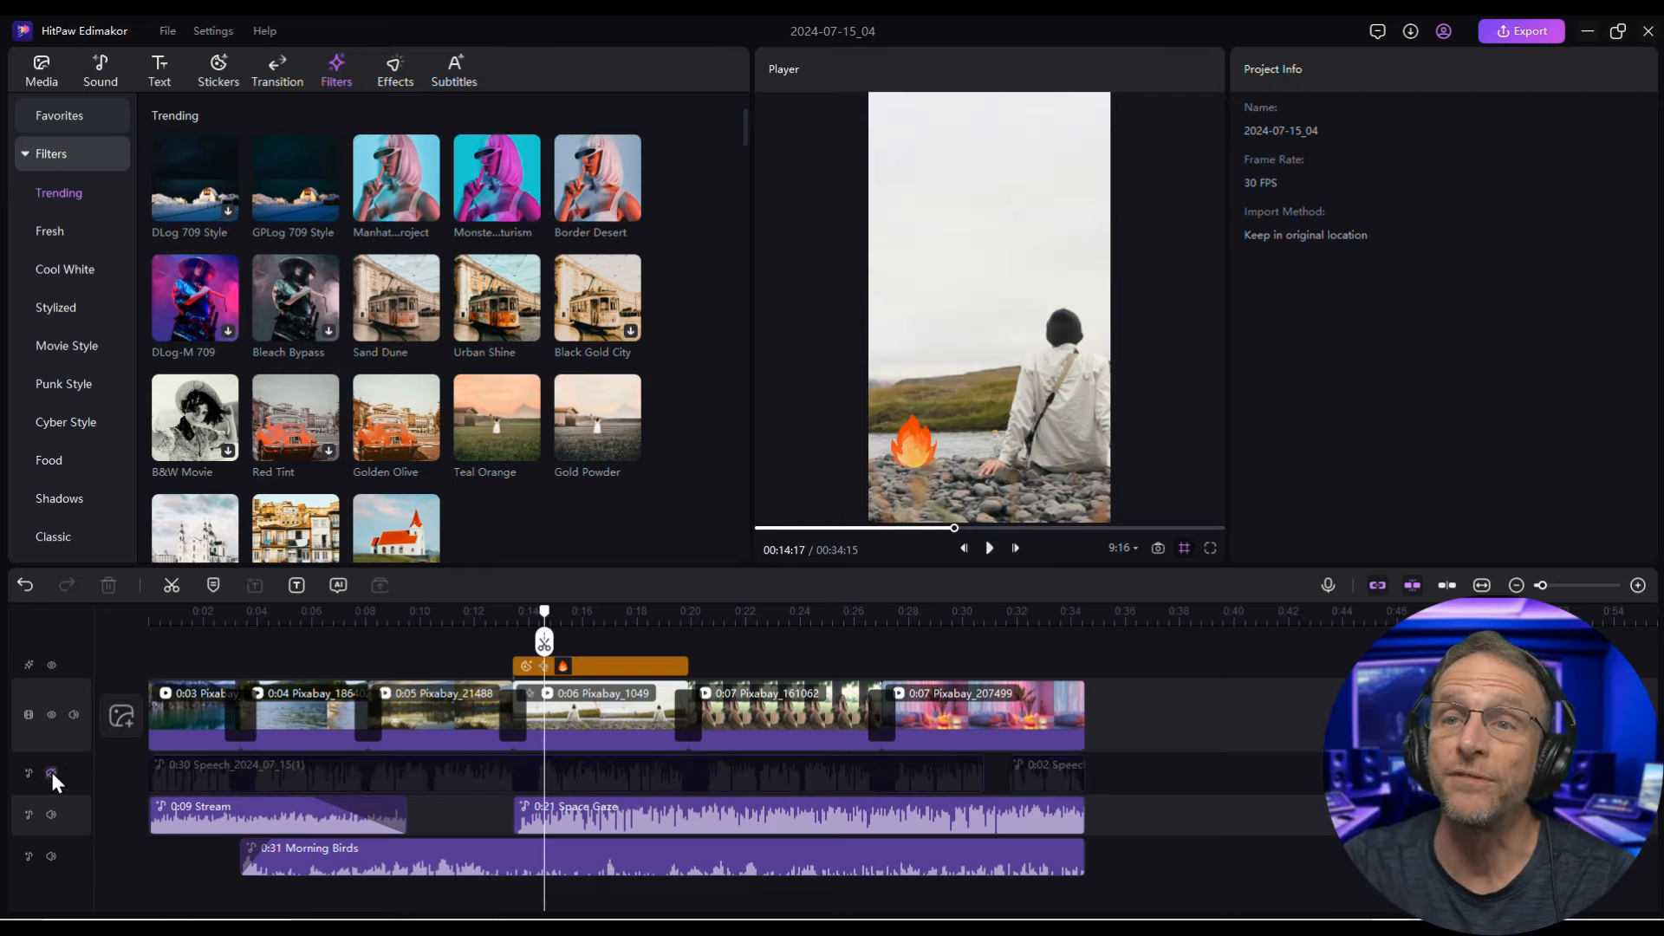
pyautogui.click(579, 283)
pyautogui.click(491, 303)
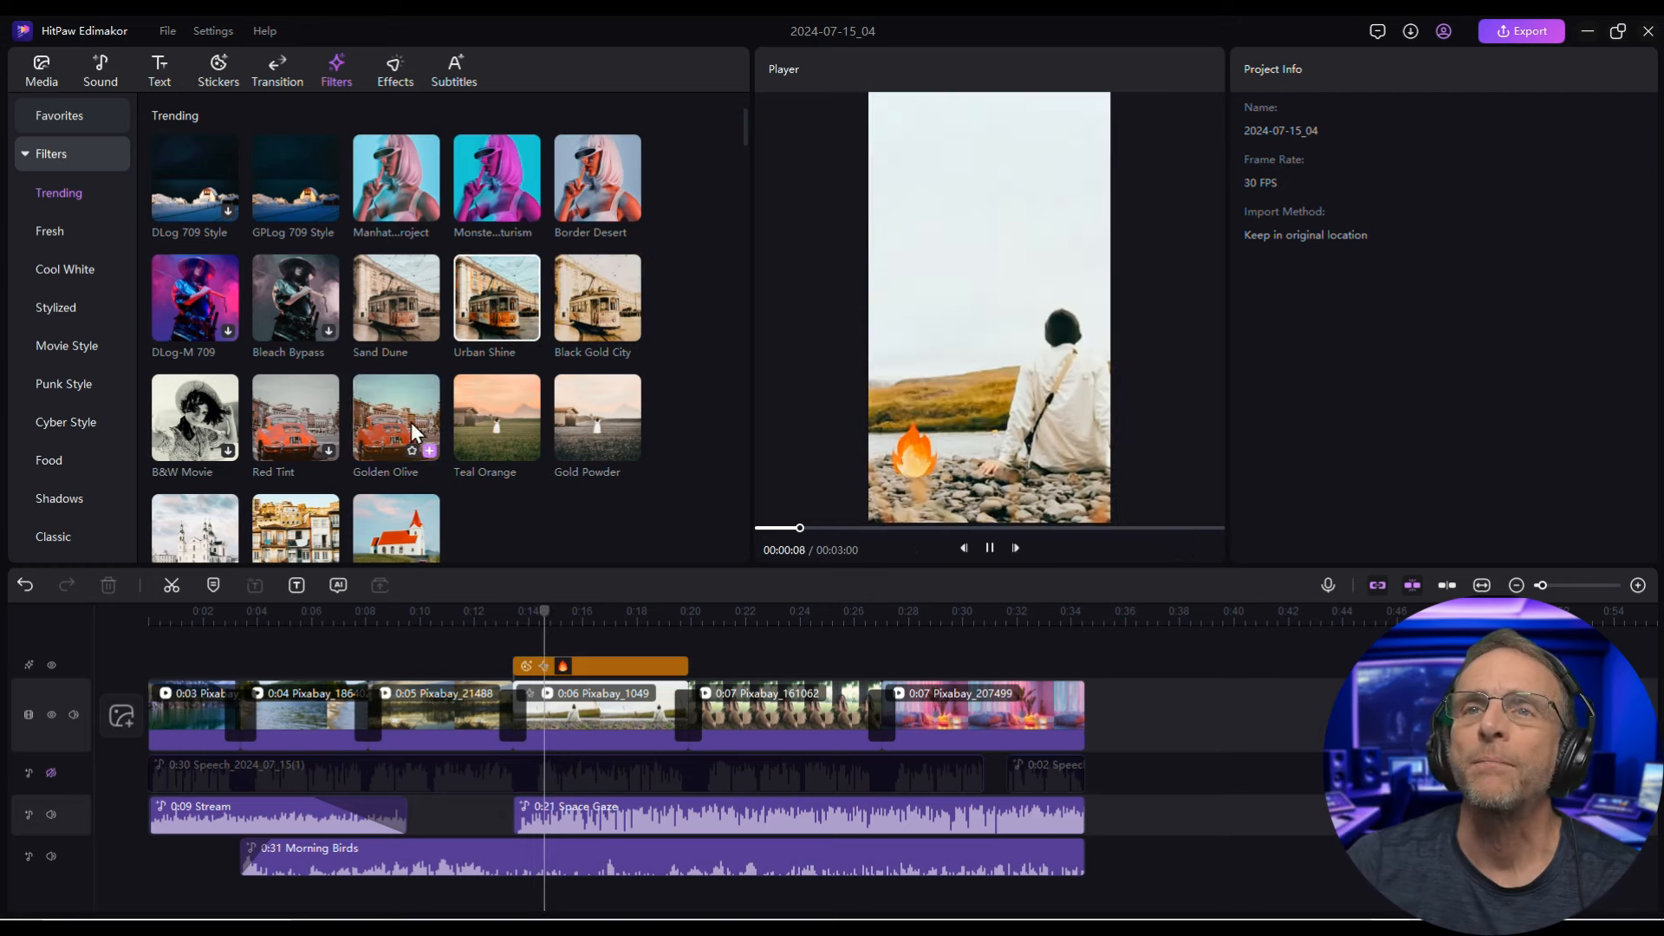
pyautogui.scroll(-10, 369, 487)
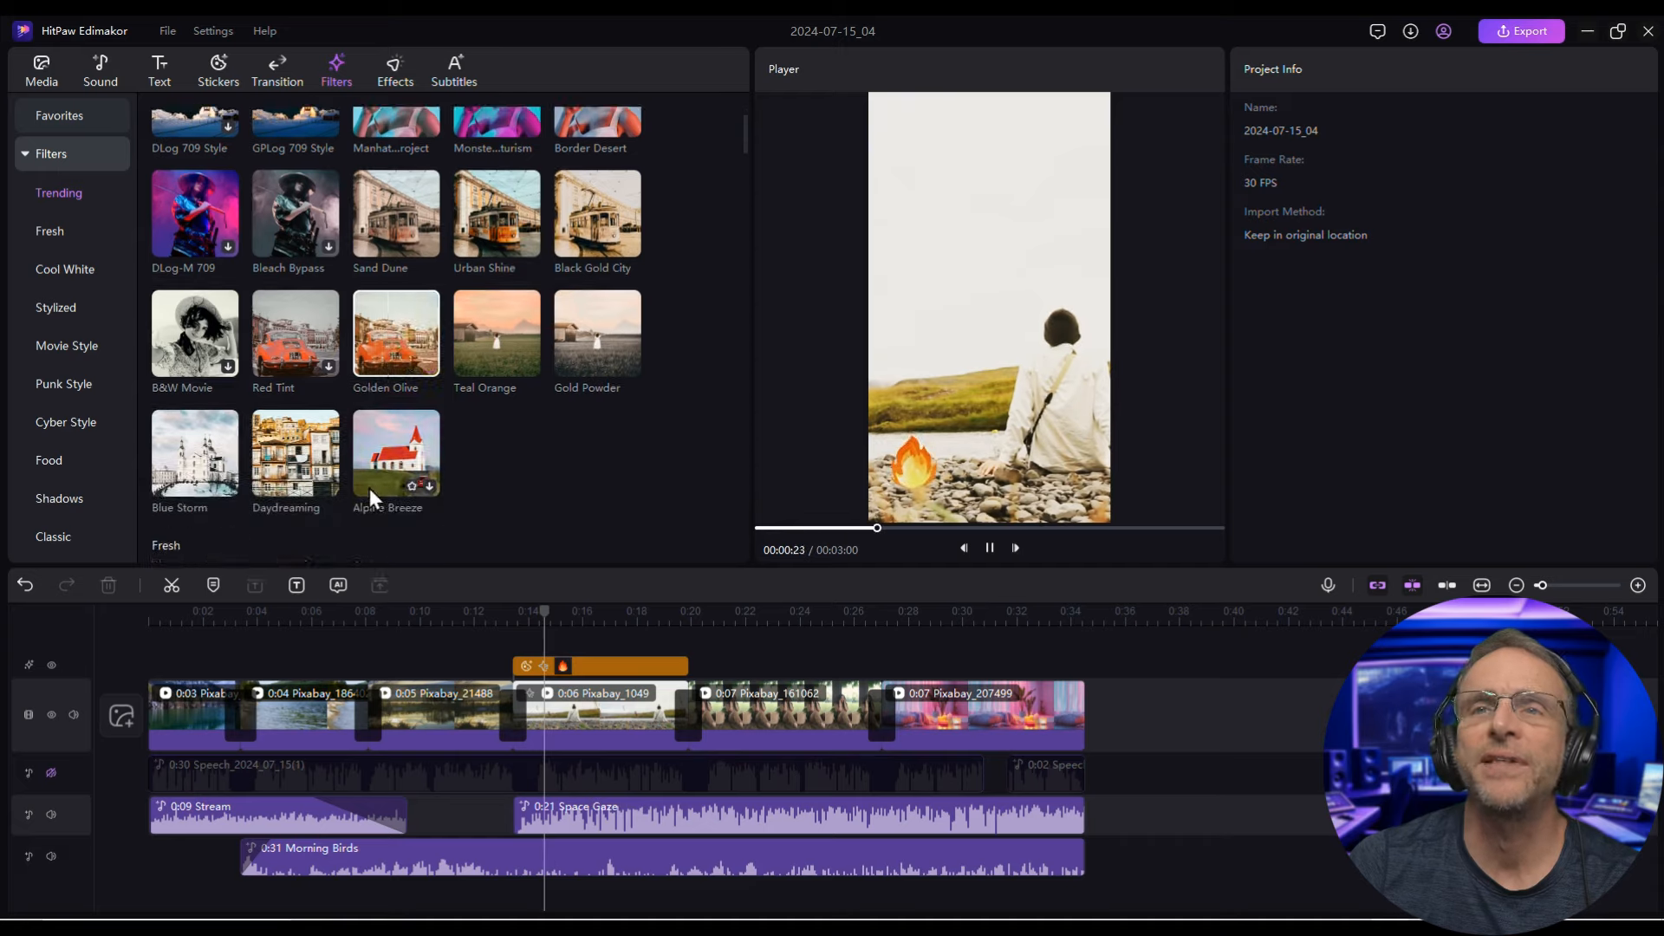
# Preview the Stylized filters Fade, Slanting Sun, Deepen and Cedar, and apply Lavender to the fourth clip
pyautogui.click(288, 324)
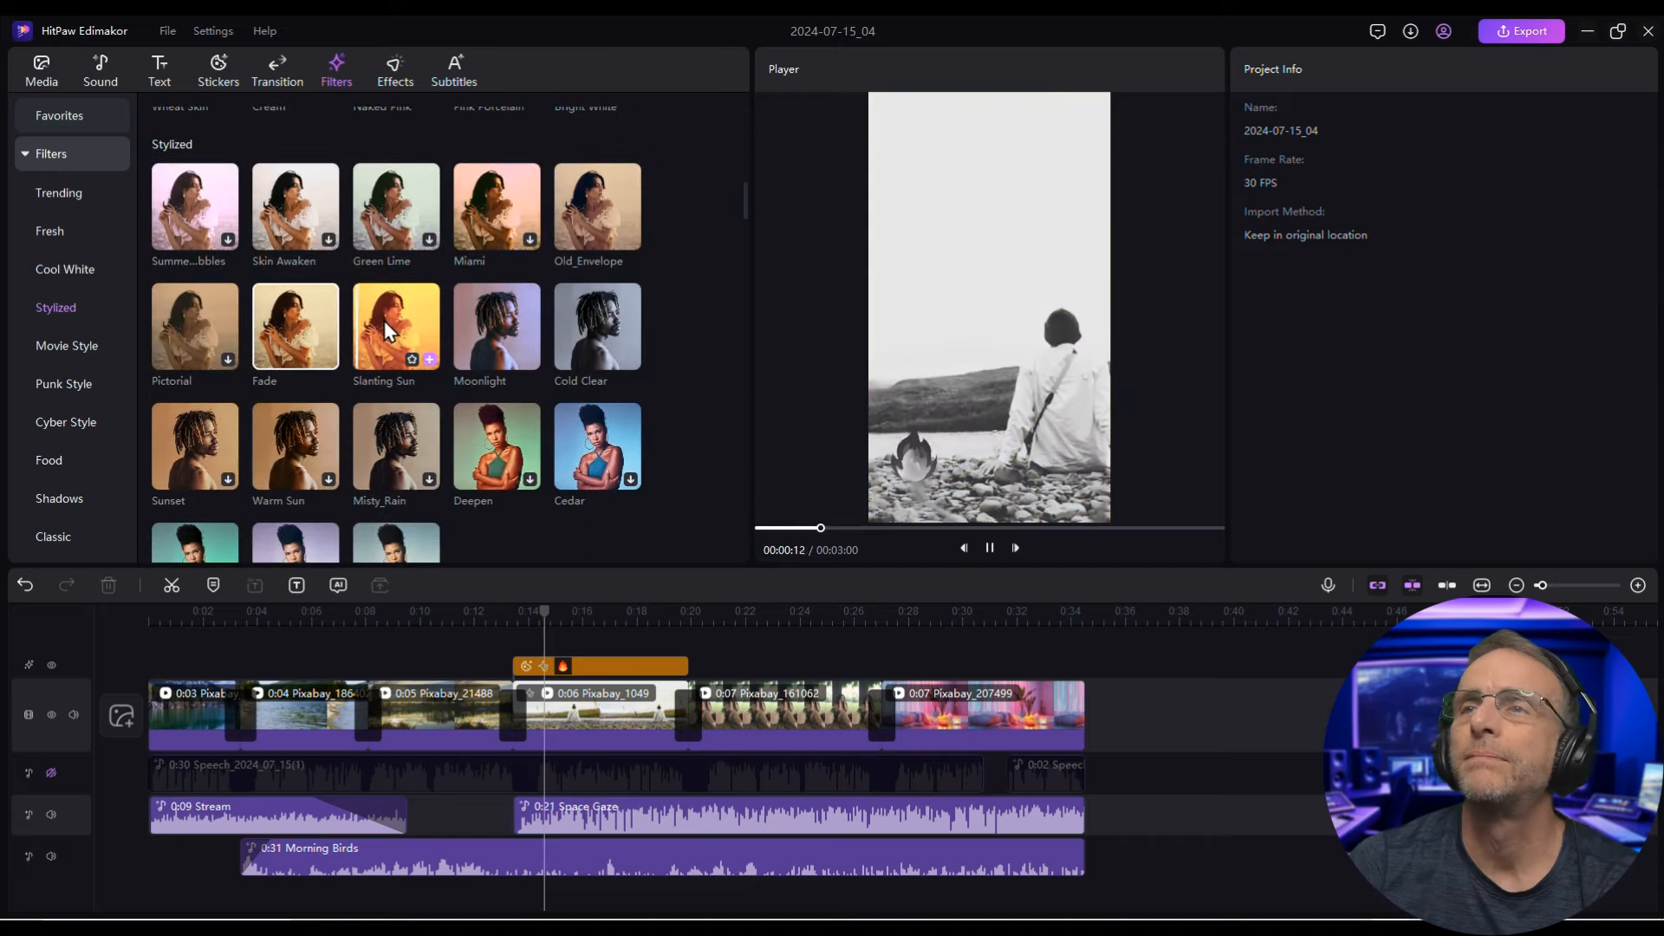
pyautogui.click(383, 320)
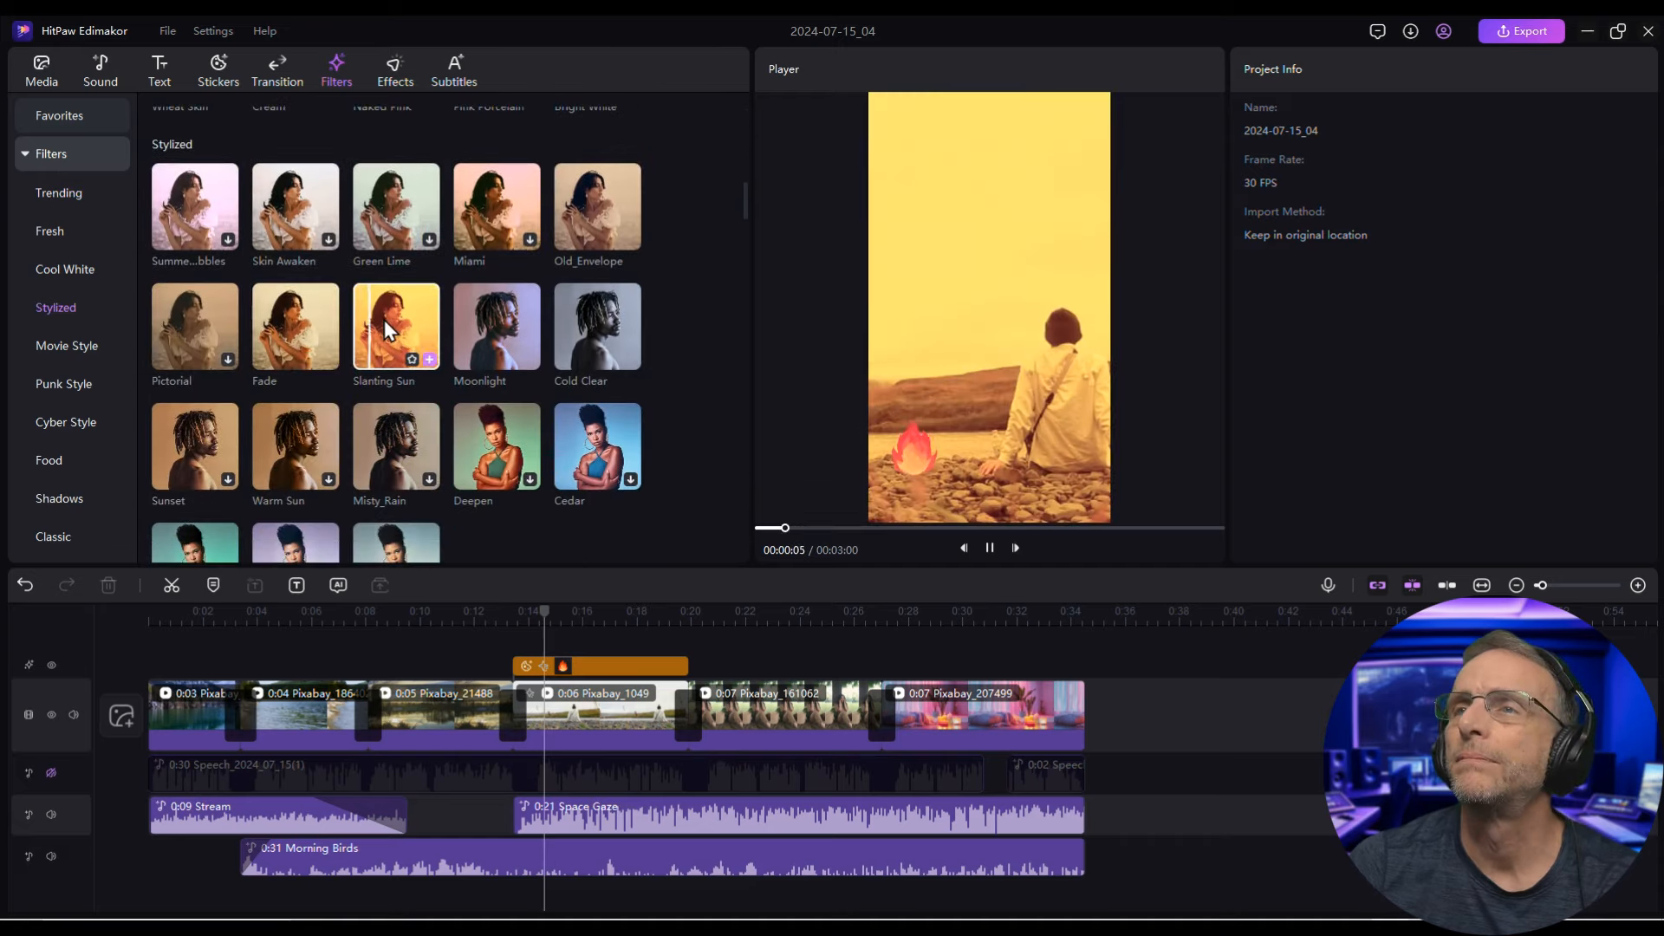
pyautogui.click(501, 441)
pyautogui.click(607, 438)
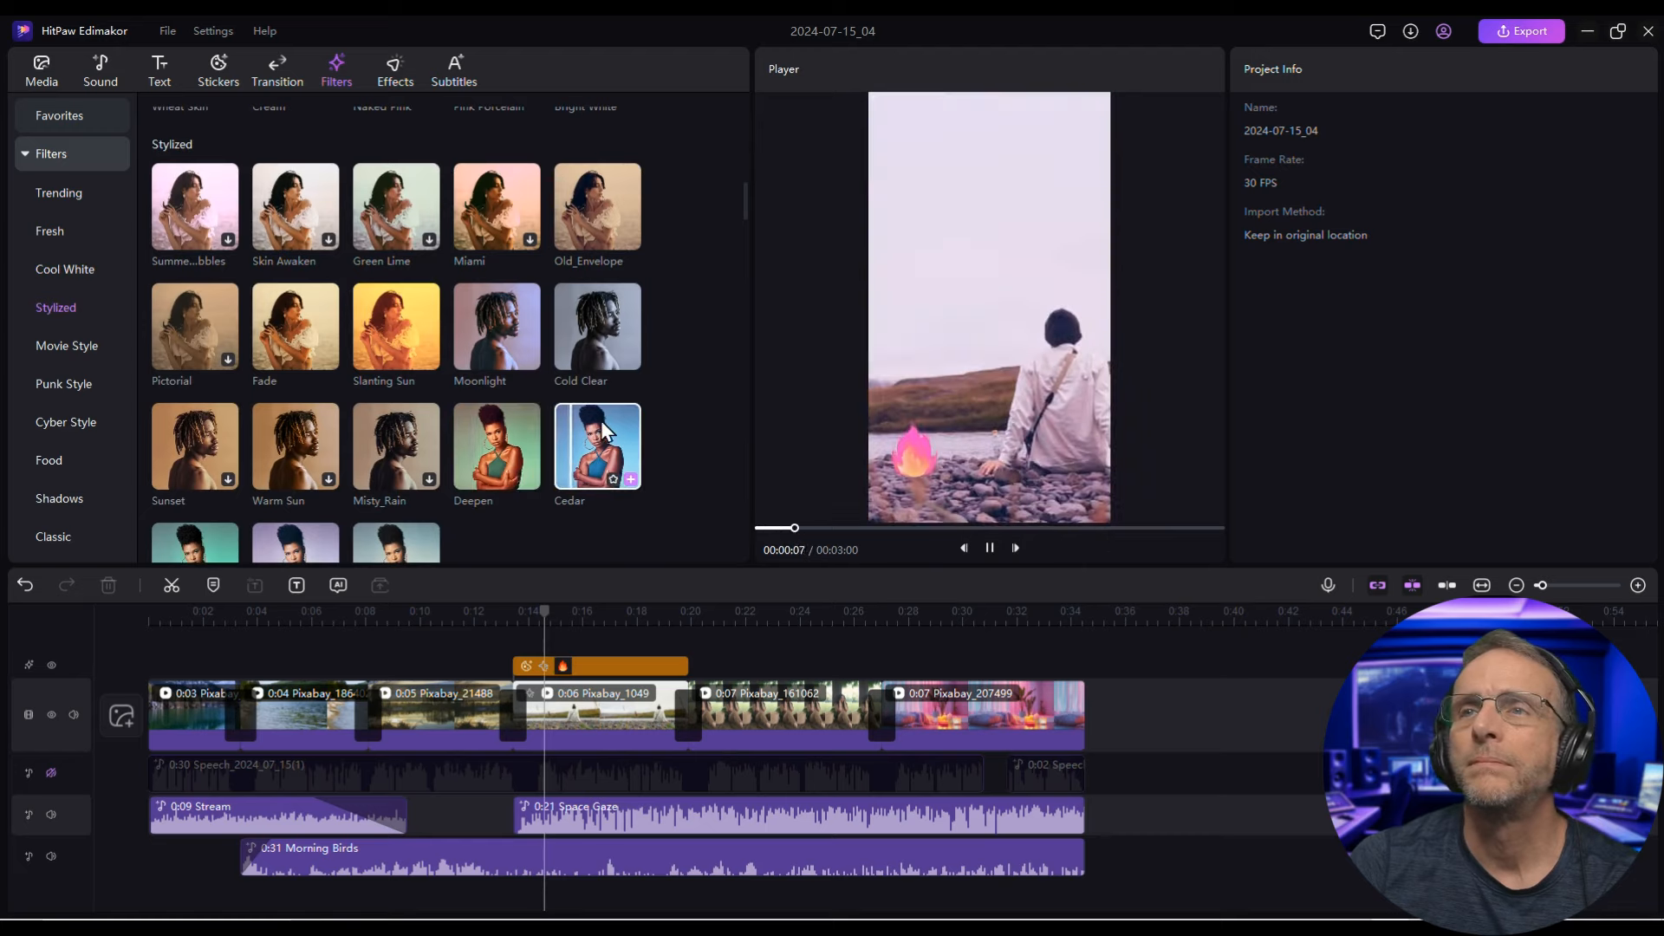
pyautogui.scroll(-3, 591, 393)
pyautogui.scroll(2, 446, 349)
pyautogui.click(274, 355)
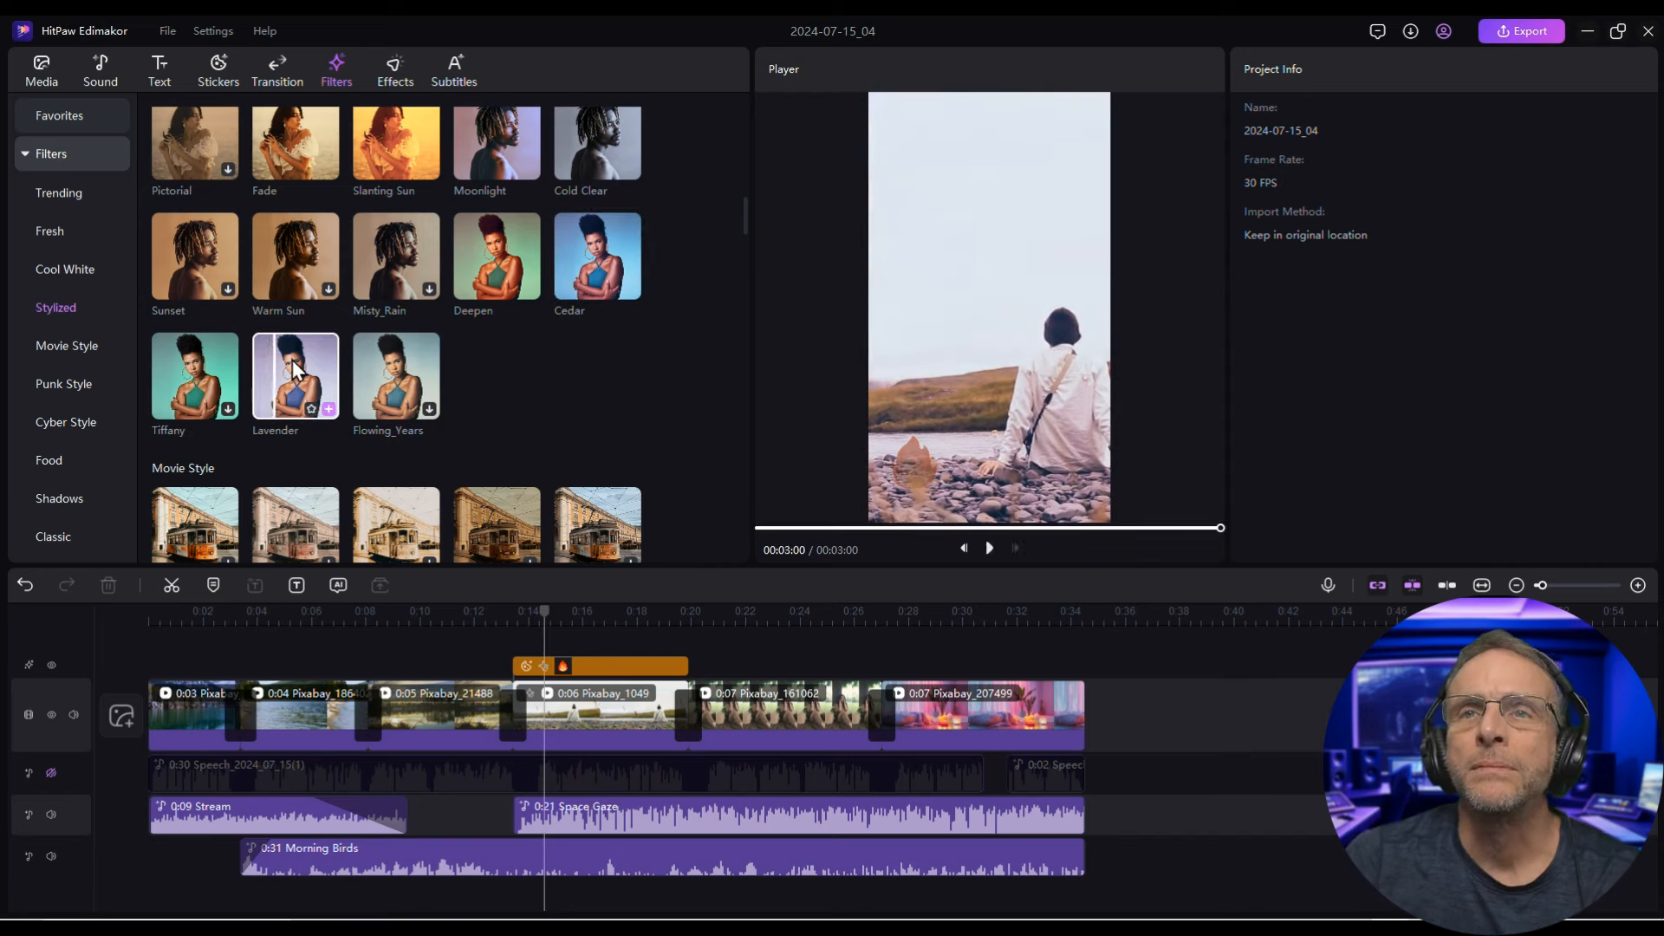
pyautogui.click(538, 715)
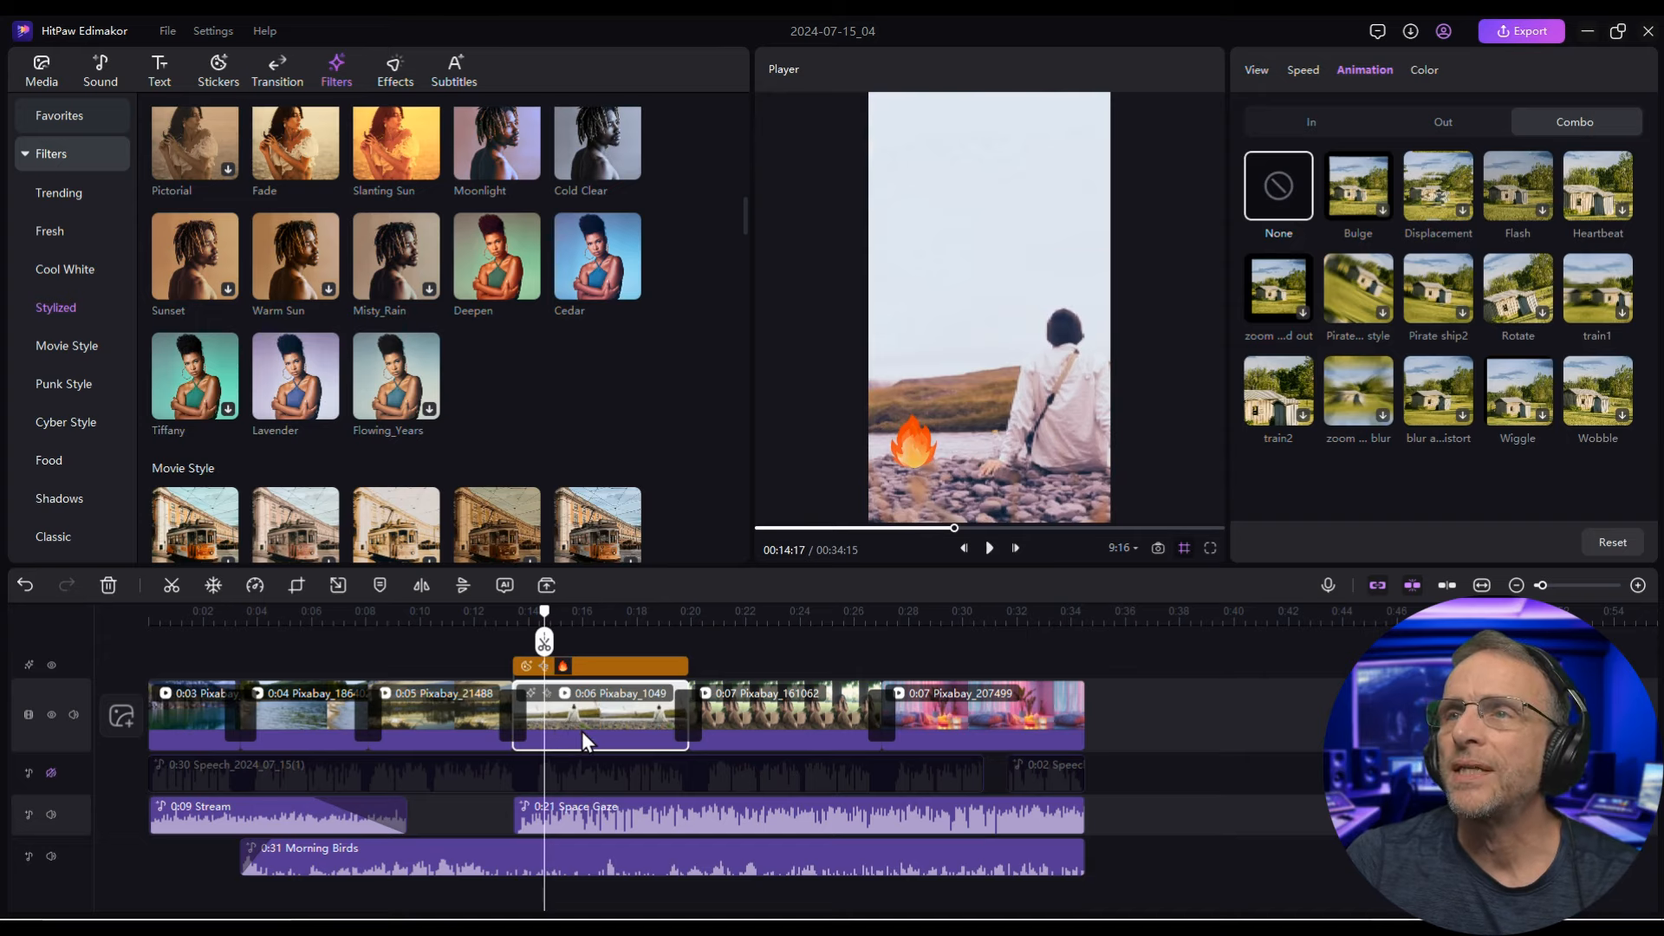
# Preview Basic and Flash effects on the fifth clip and give it the Flowing Gold I effect and the Flash combo animation
pyautogui.click(781, 719)
pyautogui.click(393, 69)
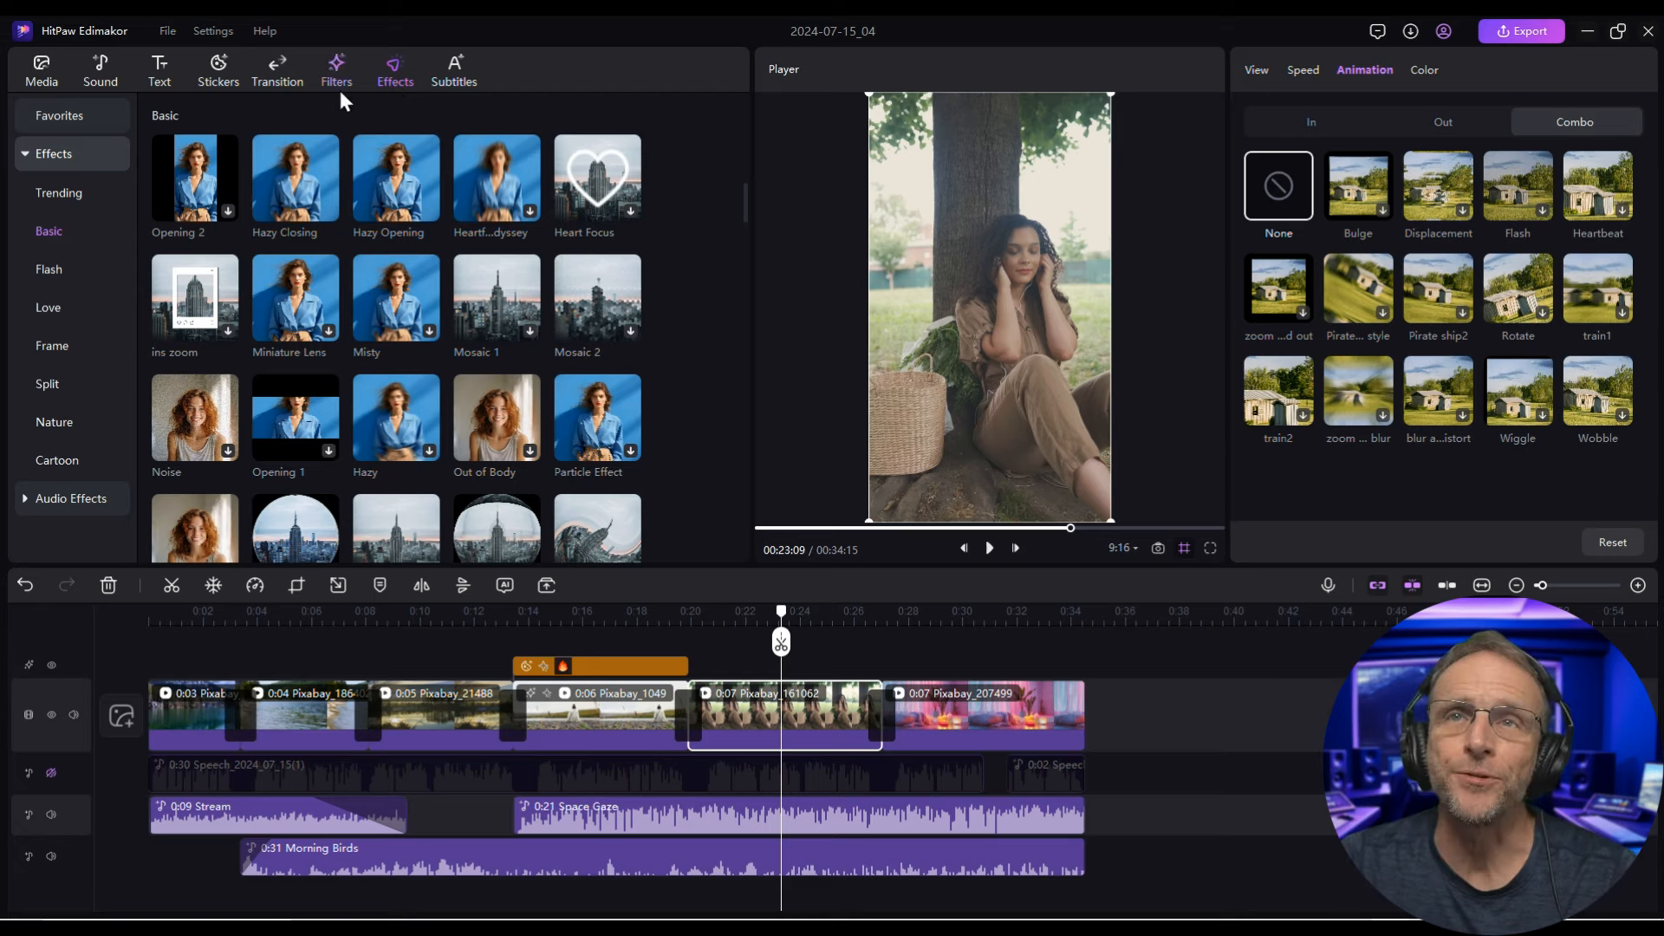
pyautogui.click(305, 179)
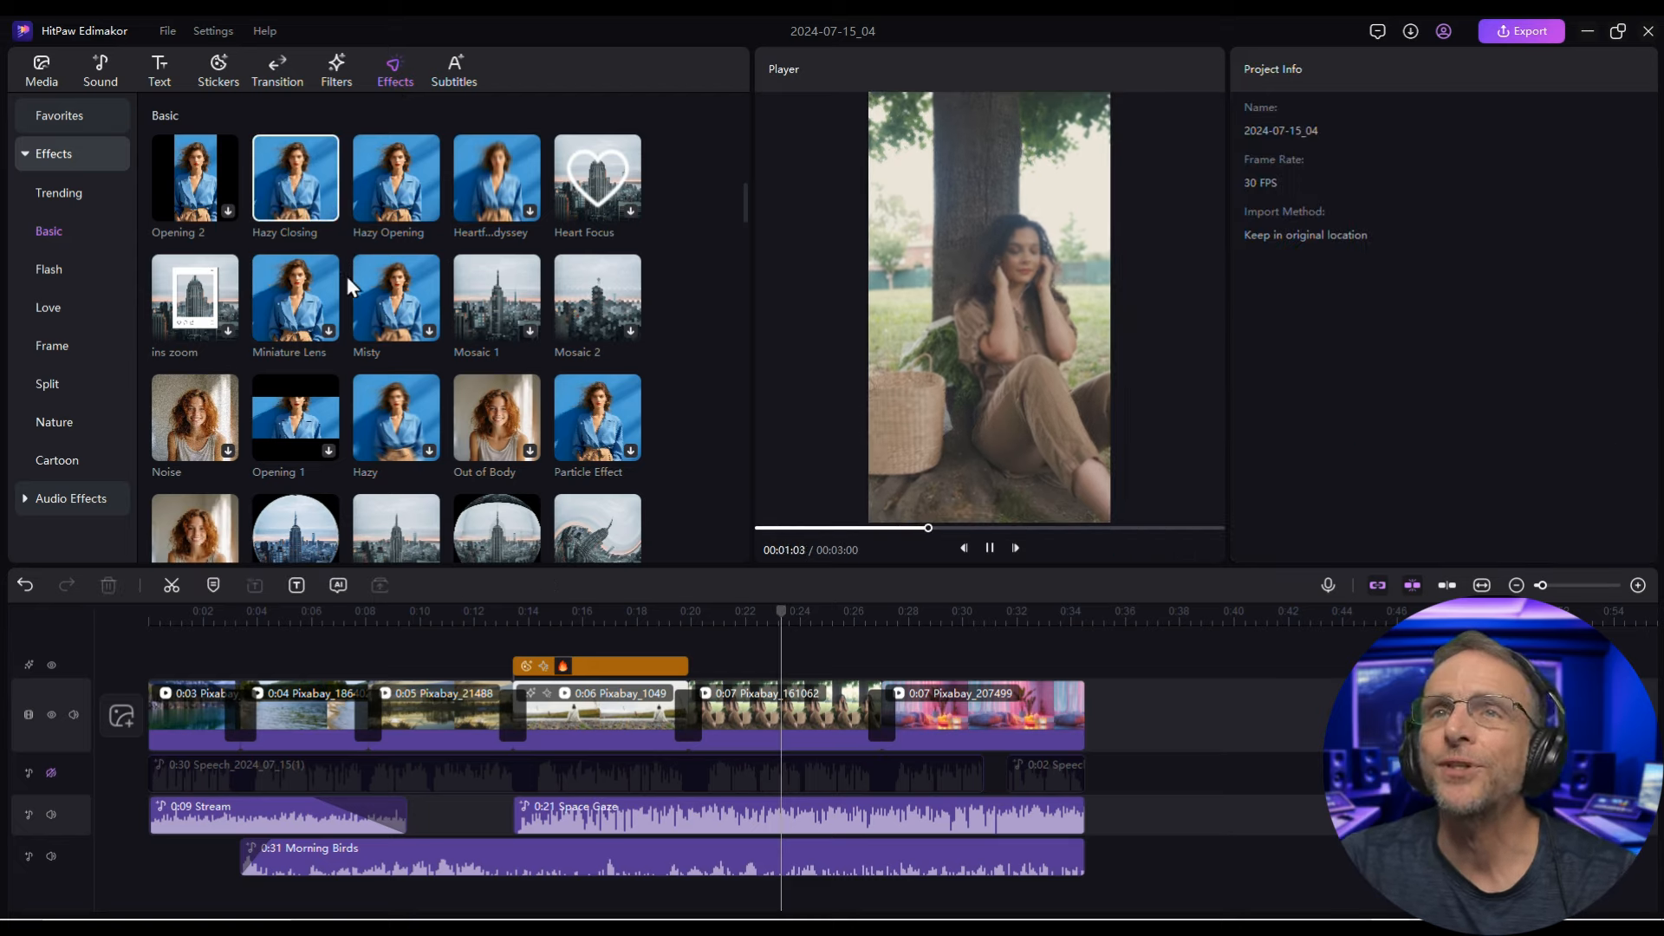
pyautogui.click(392, 413)
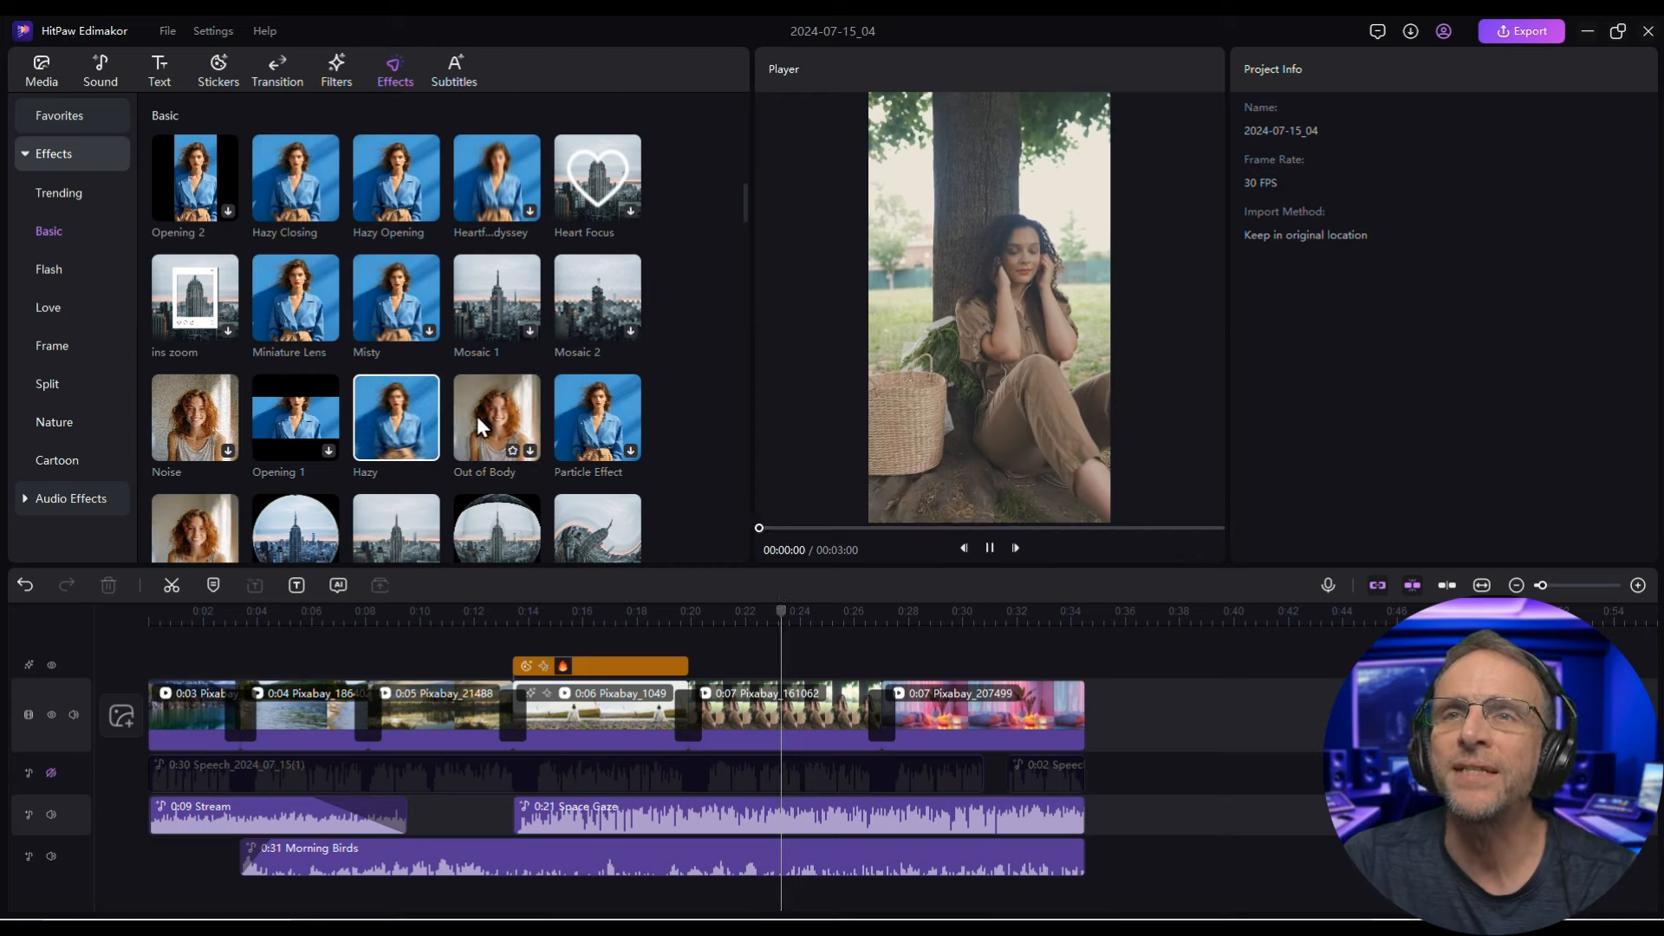
pyautogui.scroll(-5, 488, 407)
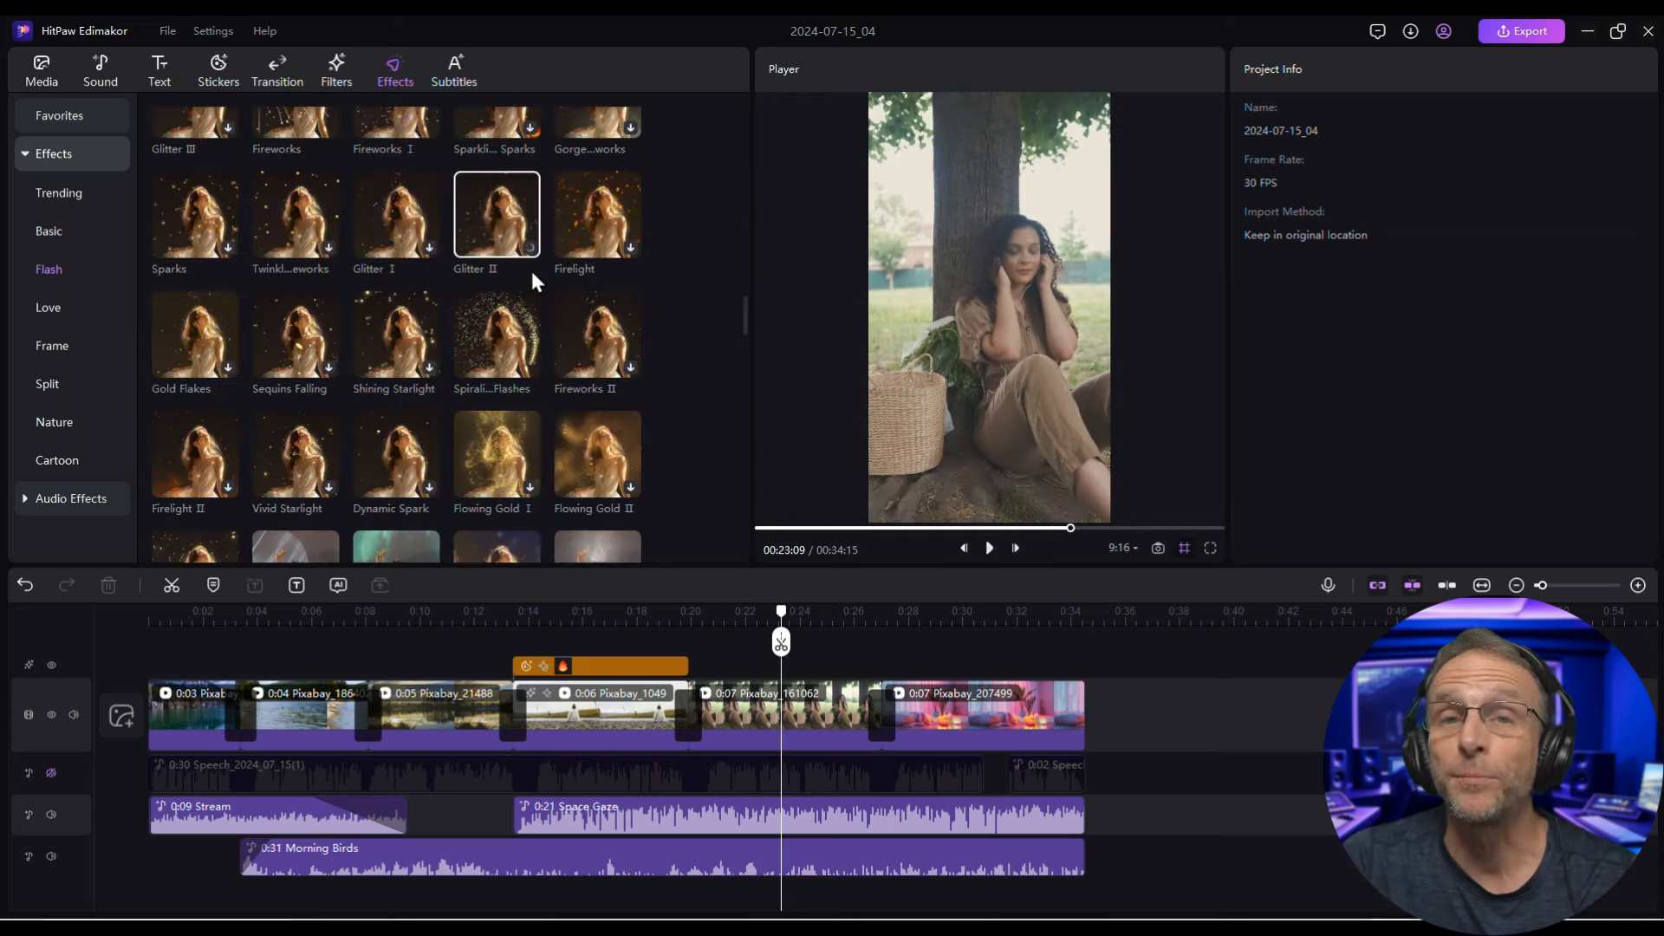
pyautogui.scroll(-2, 529, 258)
pyautogui.click(490, 256)
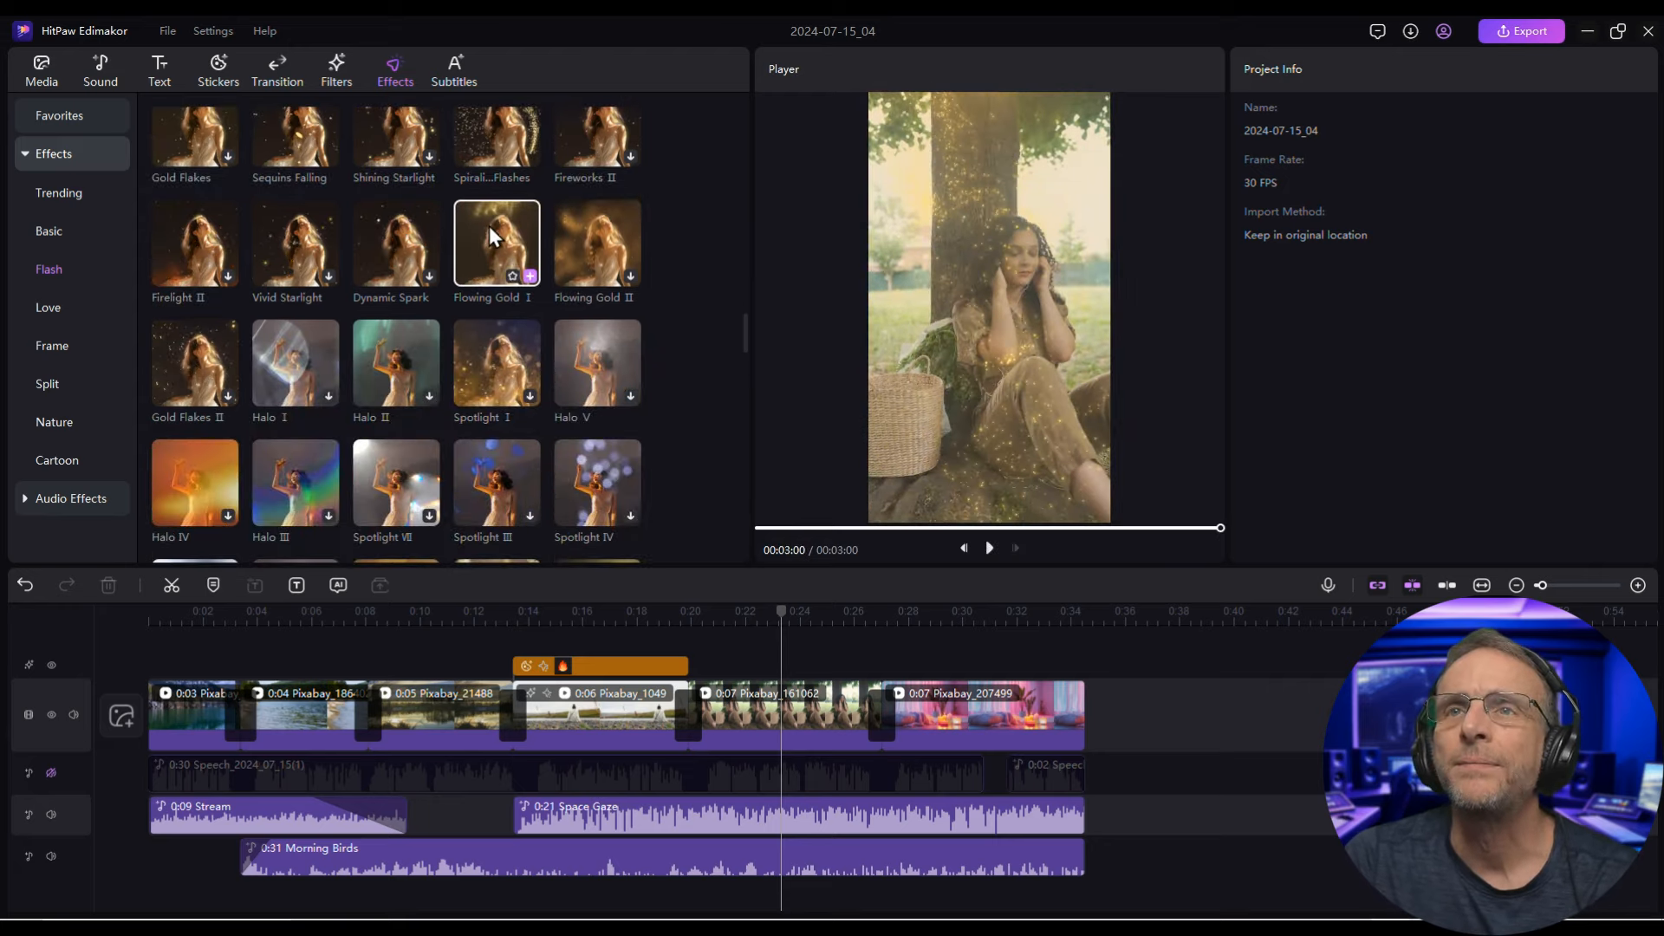
pyautogui.moveTo(488, 225); pyautogui.dragTo(745, 704)
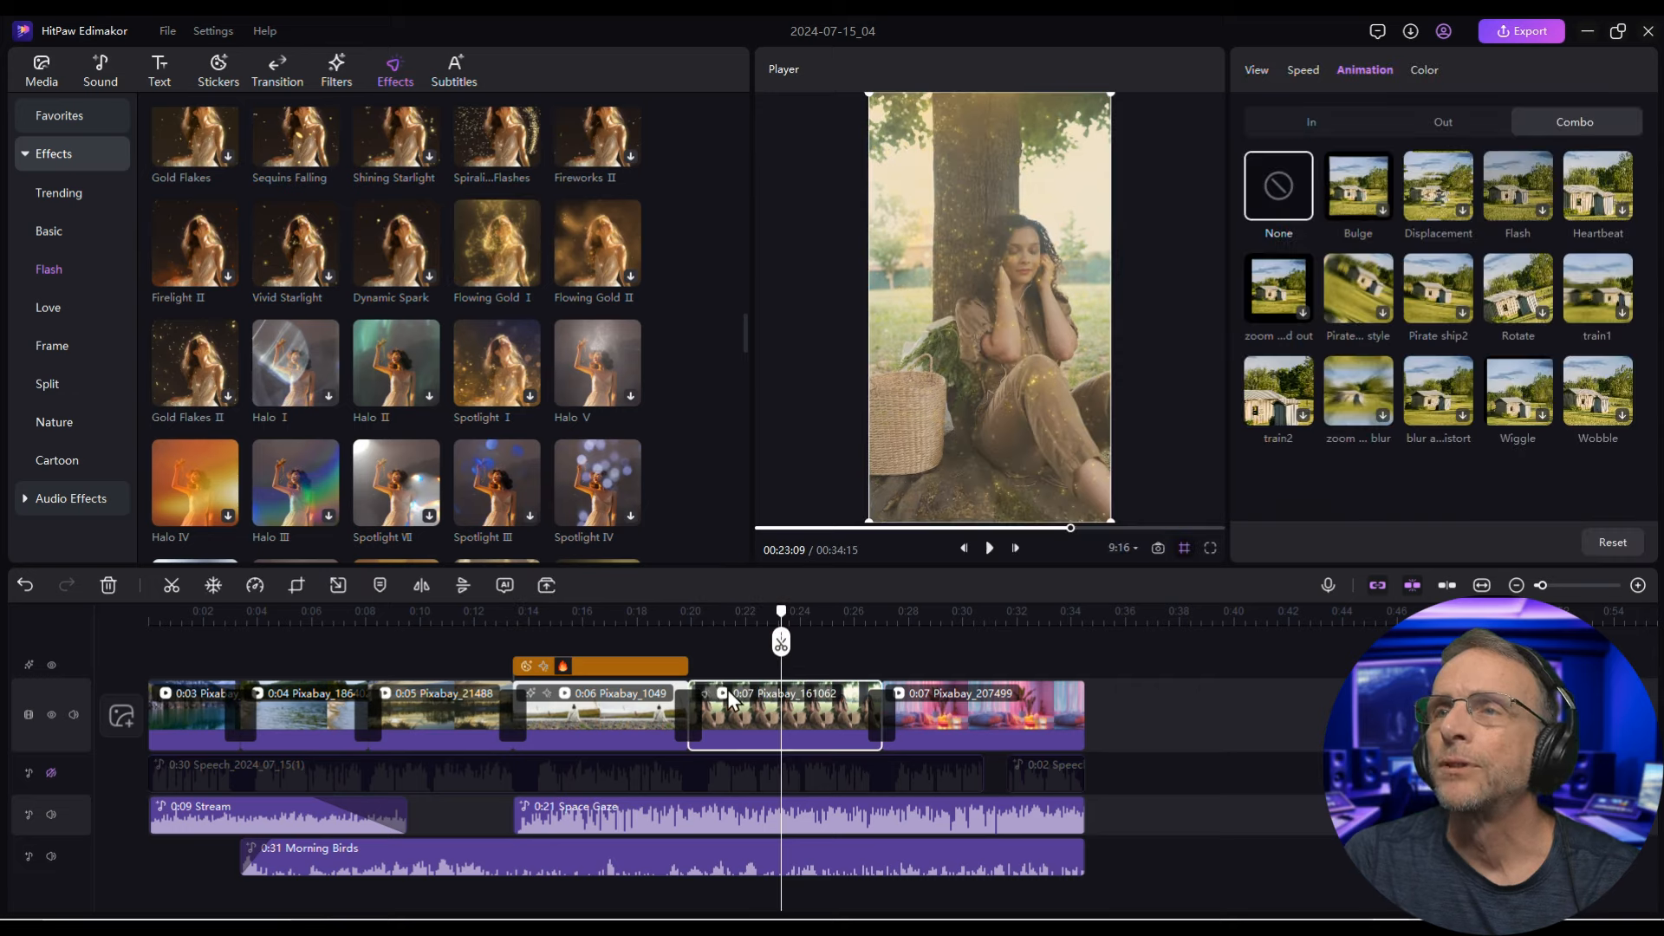
pyautogui.click(1517, 185)
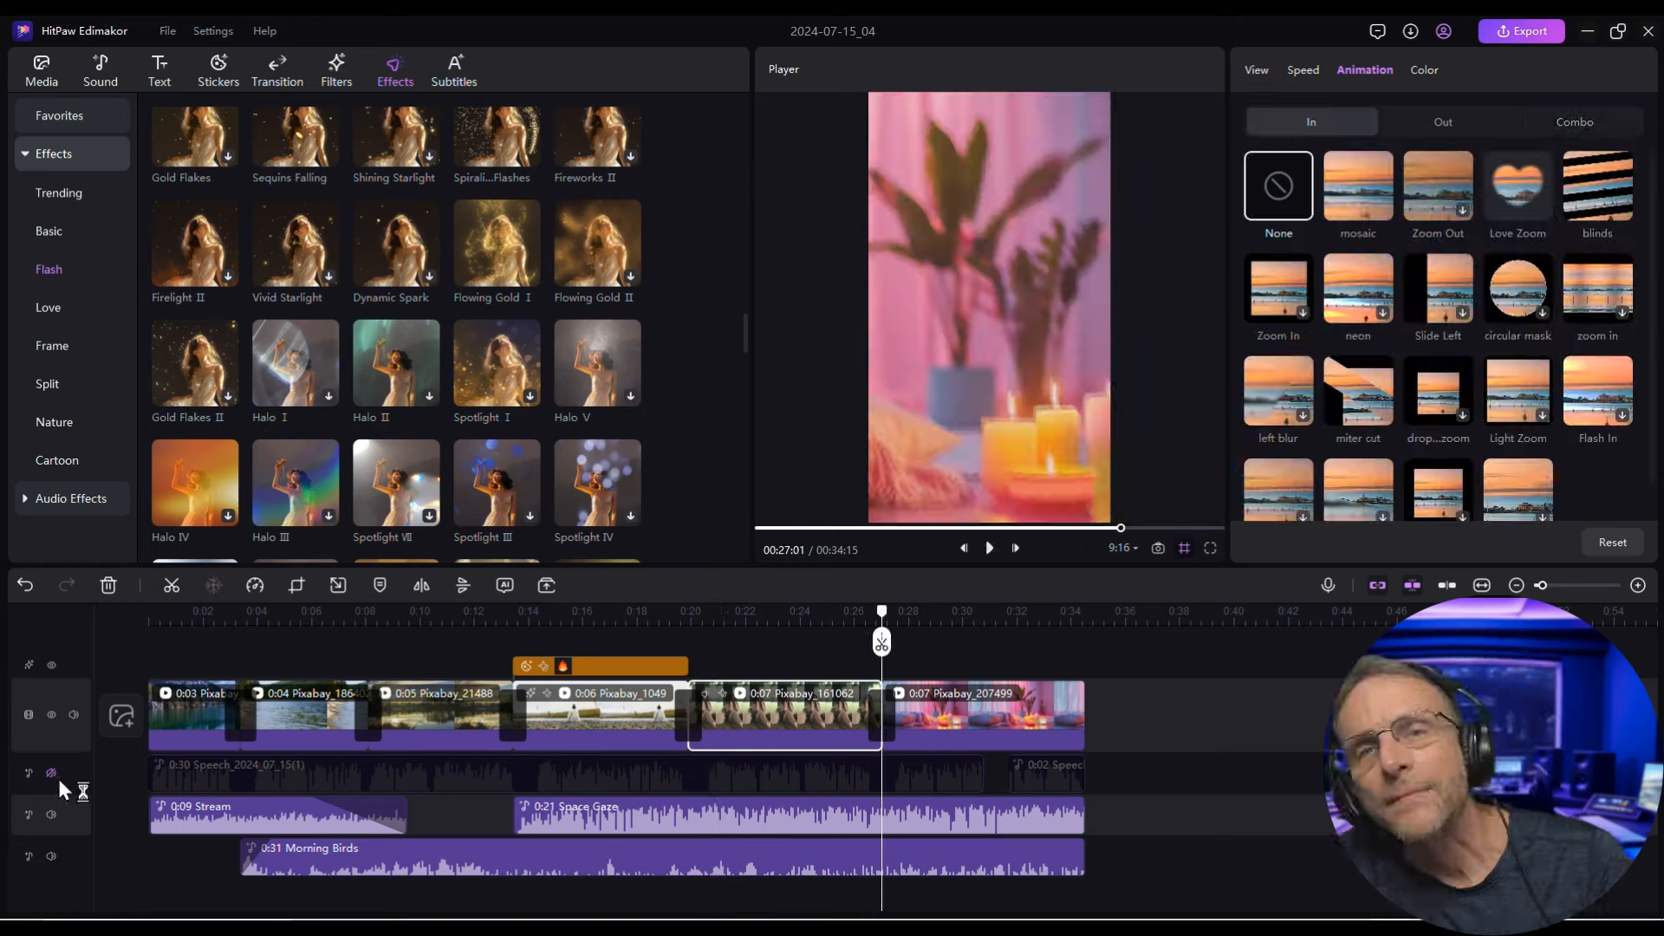
# Unmute the narration track and return the playhead to the start of the timeline
pyautogui.click(48, 773)
pyautogui.press('Home')
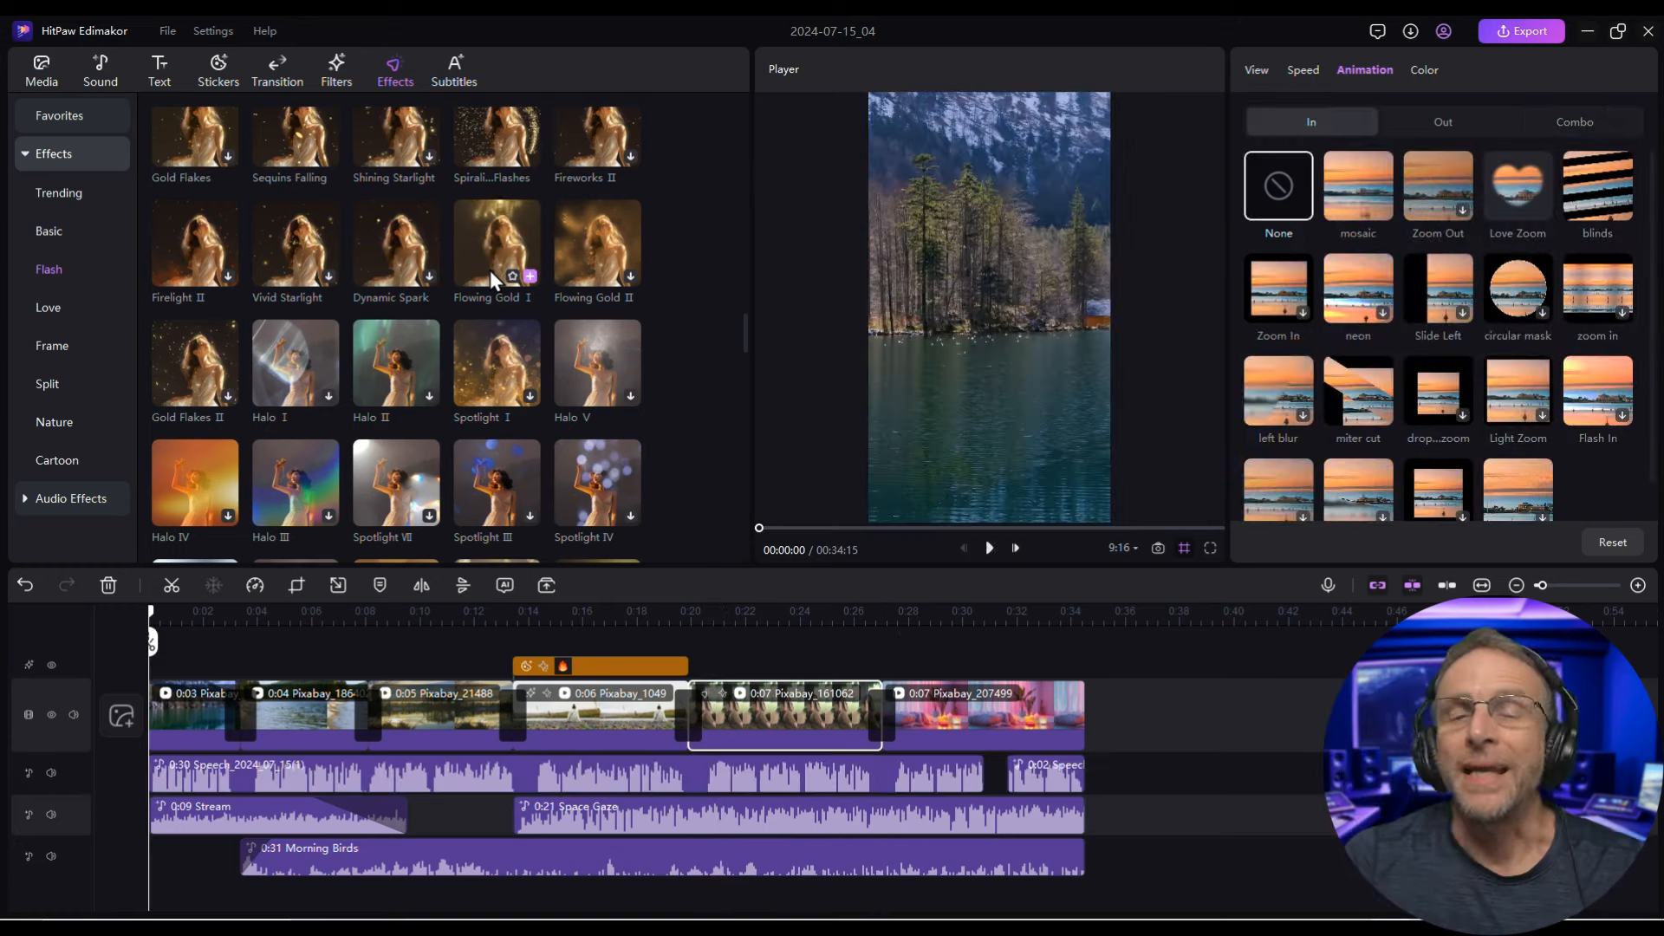
# Generate automatic subtitles for the first narration clip only, with subtitle translation set to None
pyautogui.click(455, 71)
pyautogui.click(485, 772)
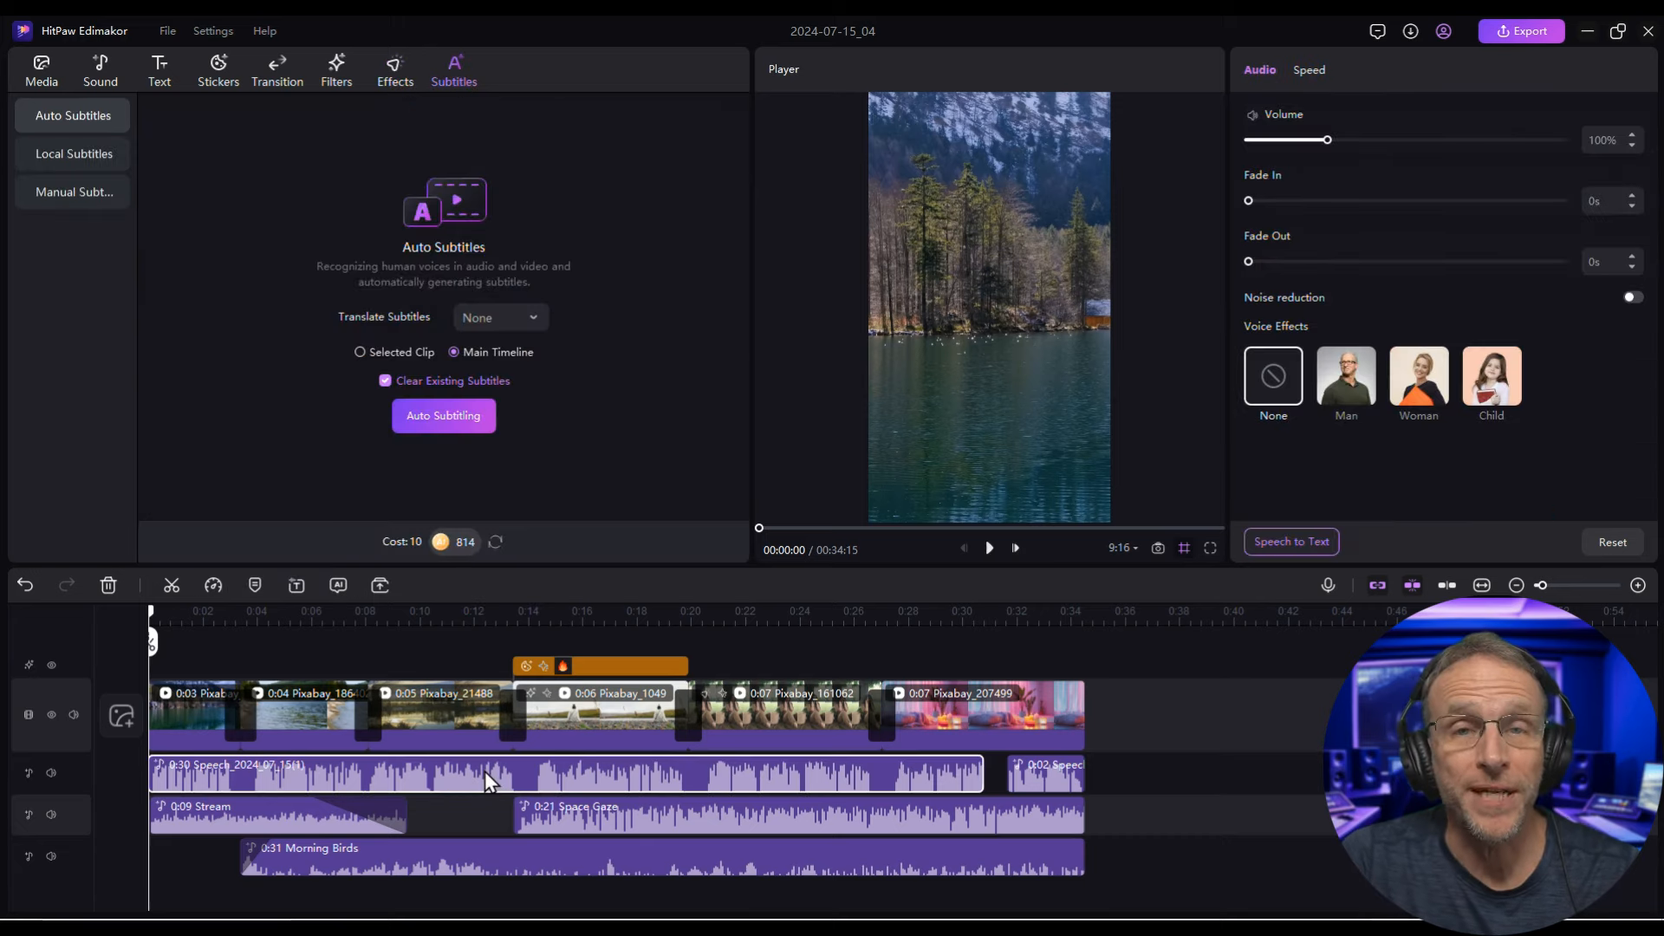
pyautogui.click(361, 352)
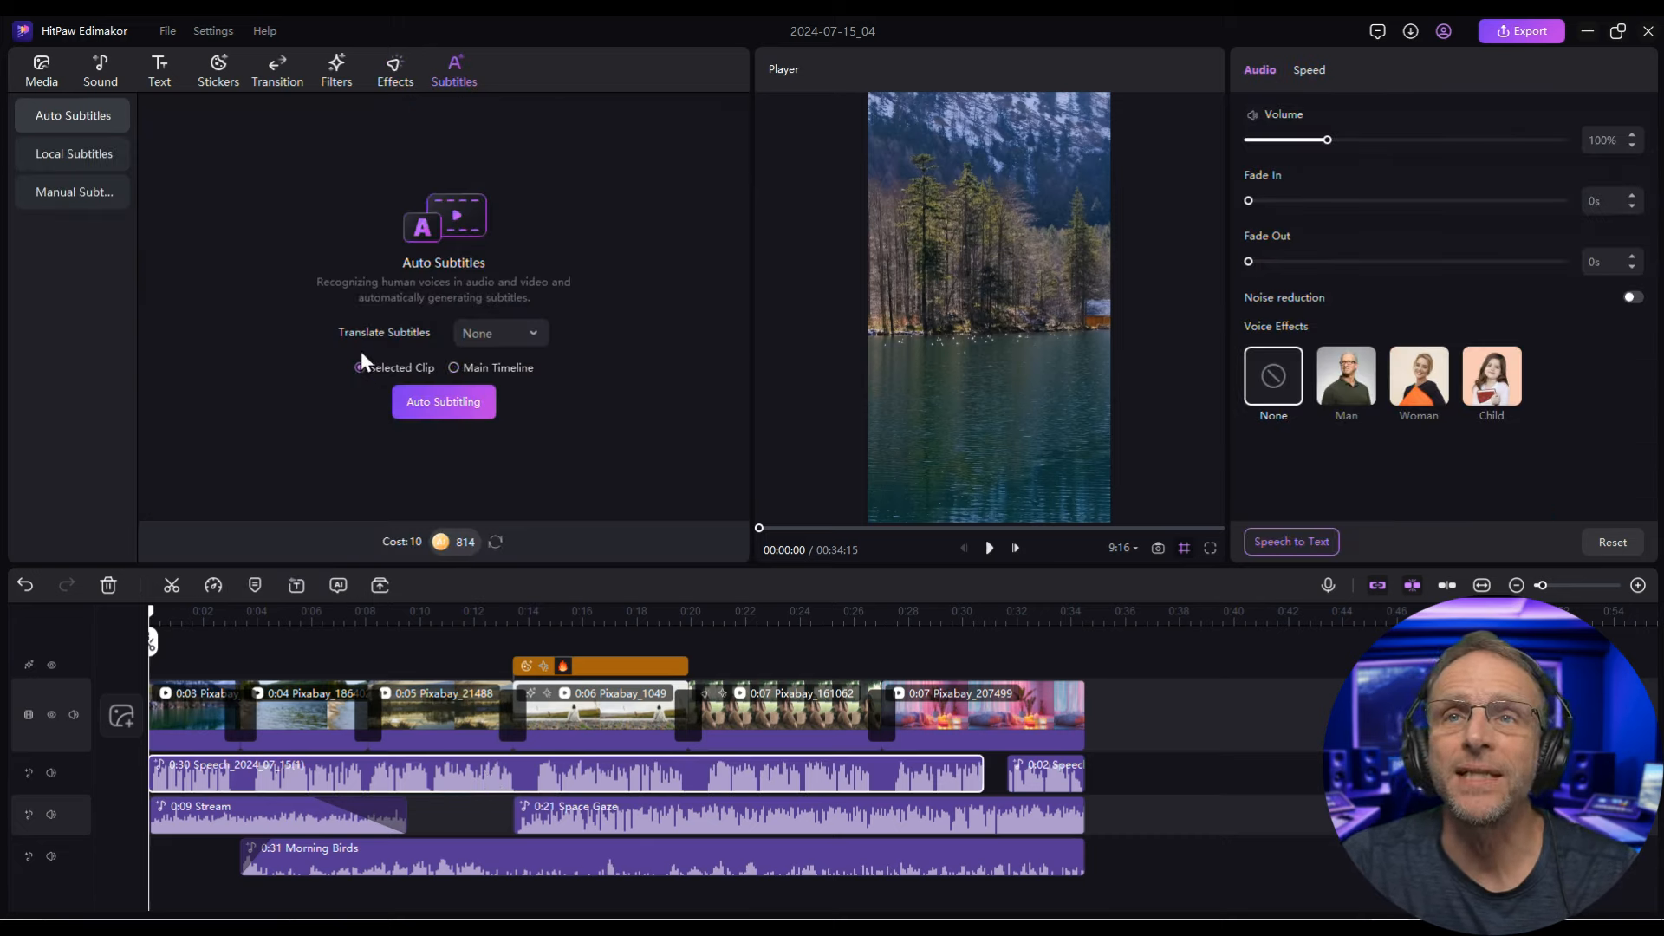
pyautogui.click(501, 333)
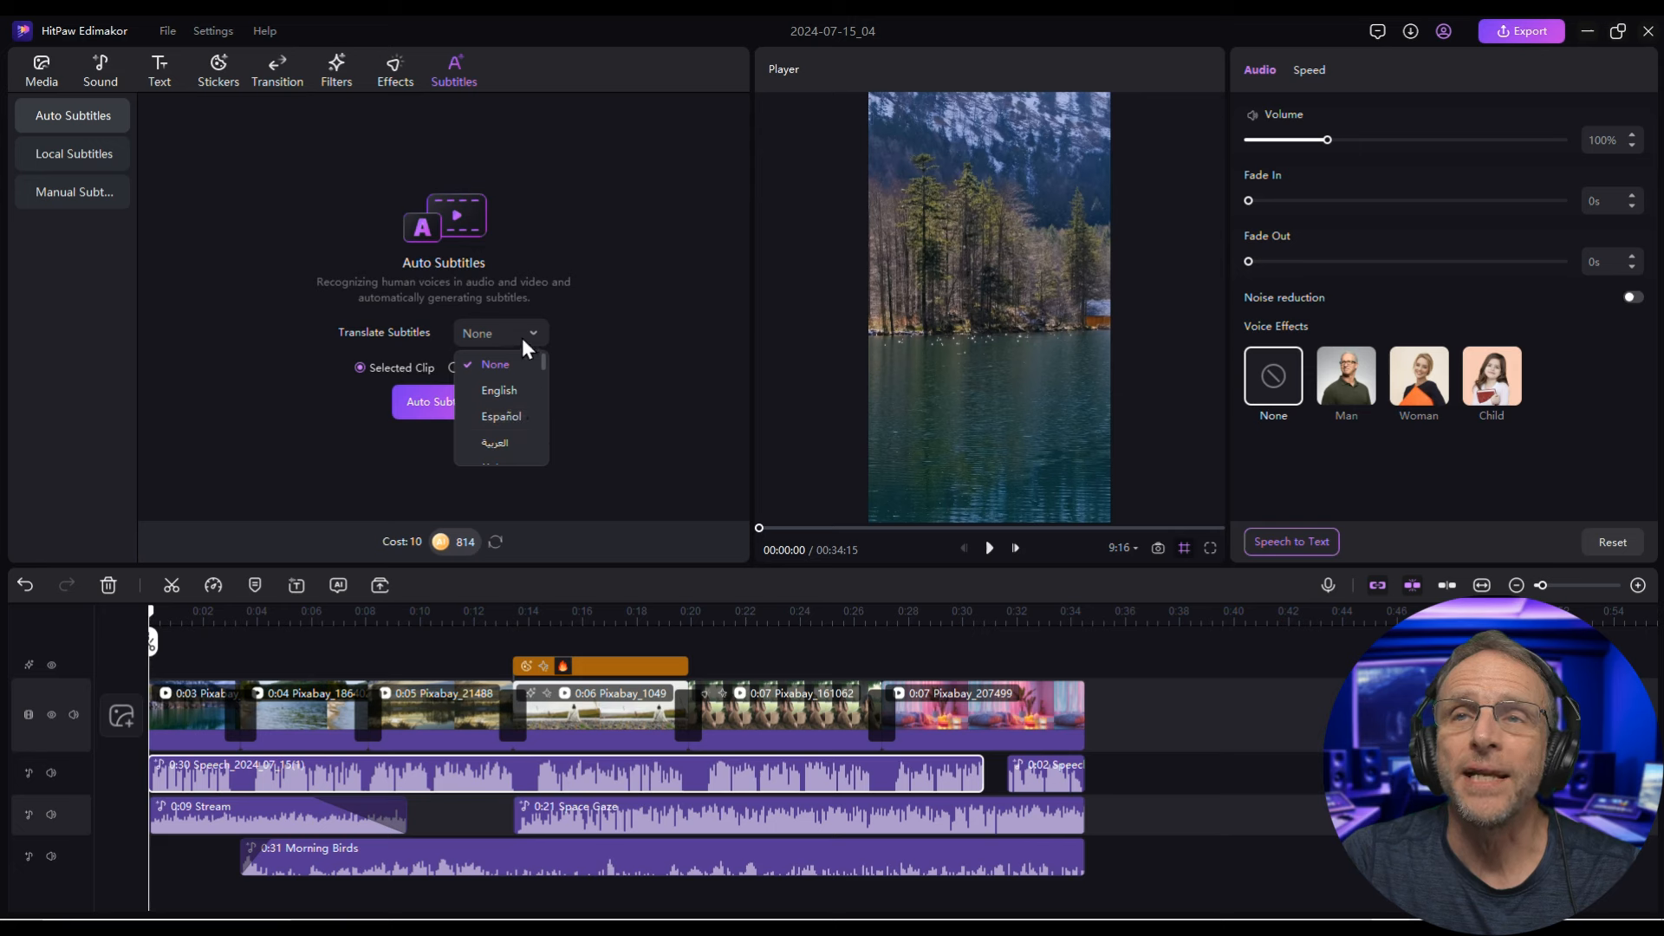
pyautogui.scroll(-3, 544, 406)
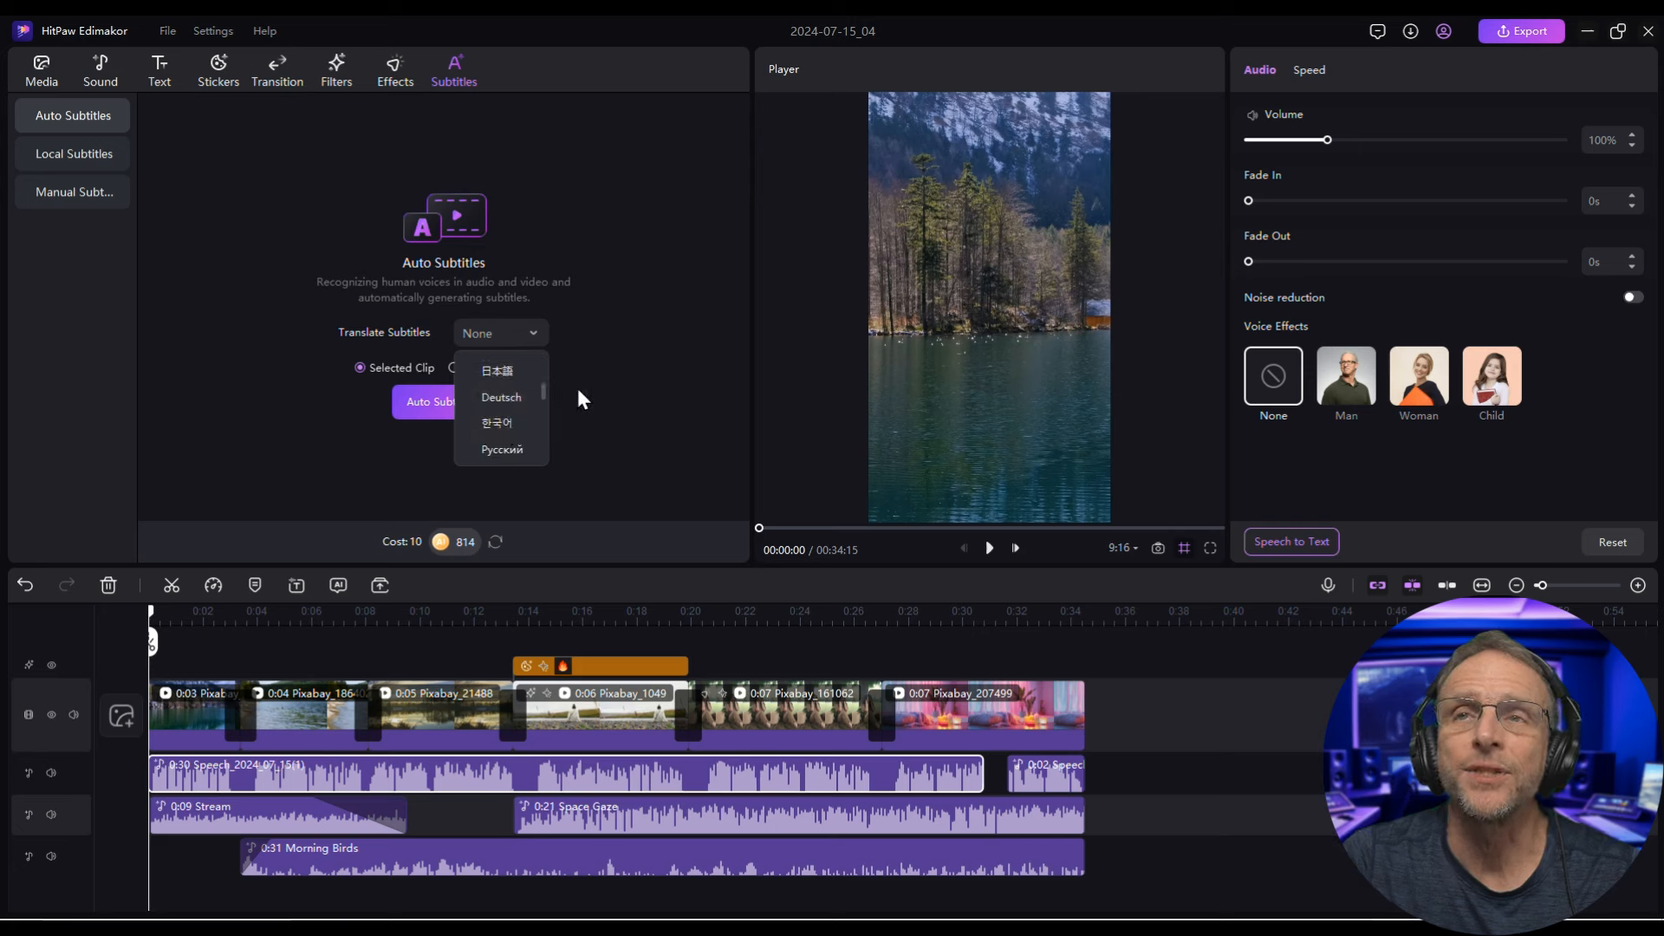
pyautogui.click(581, 399)
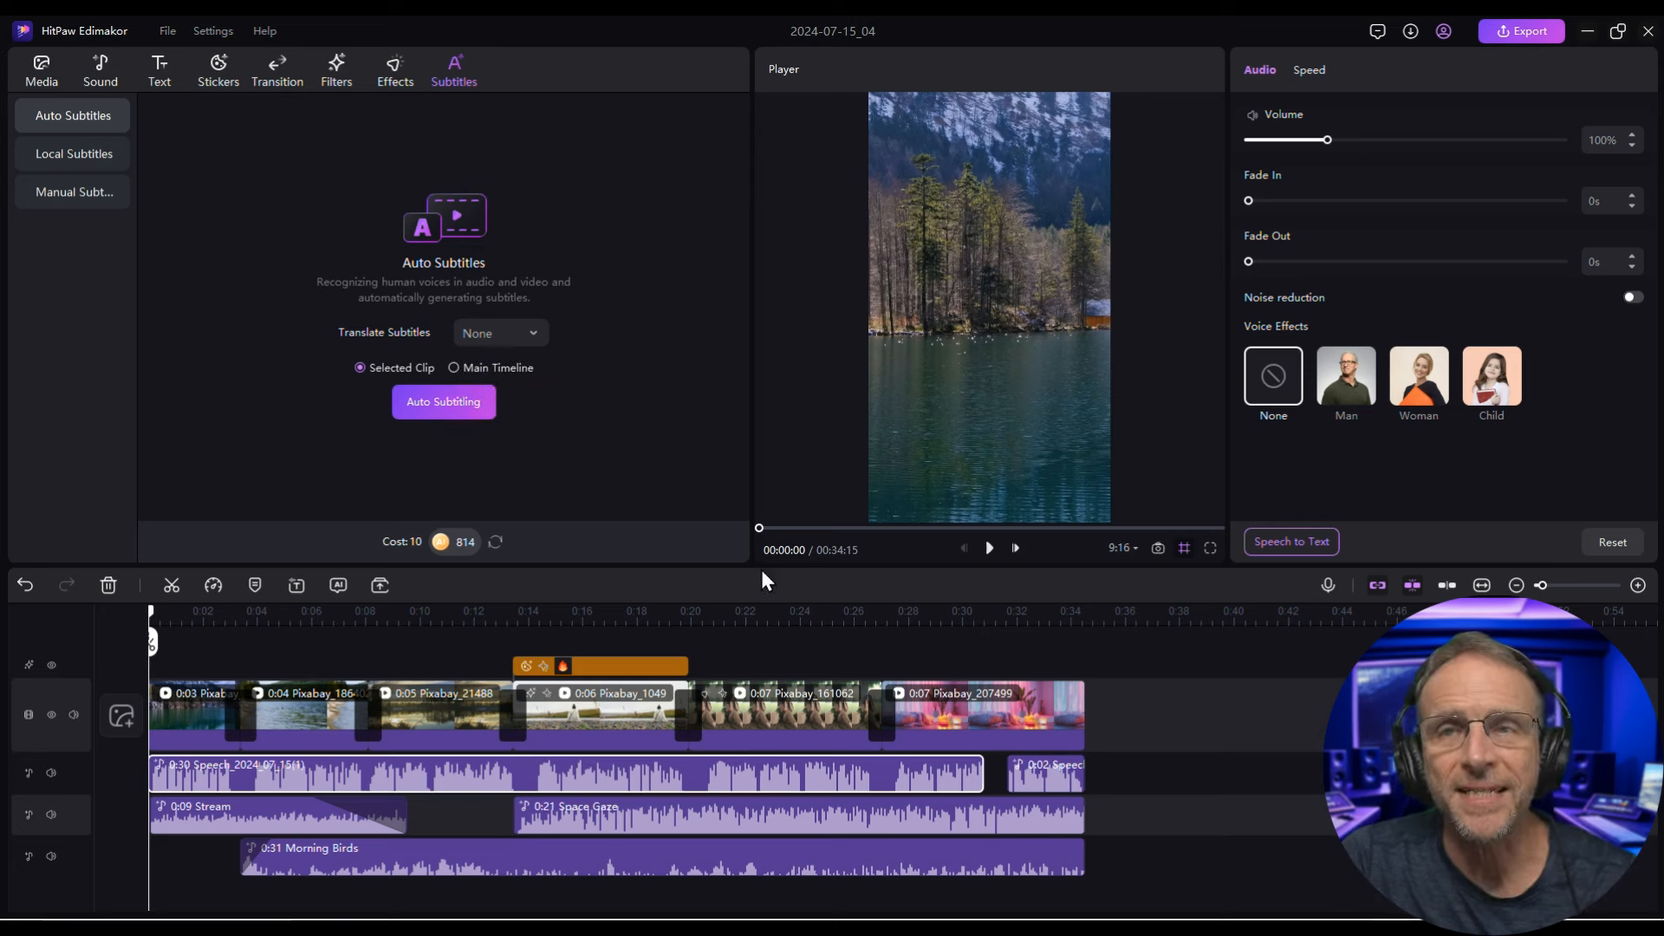
pyautogui.click(444, 403)
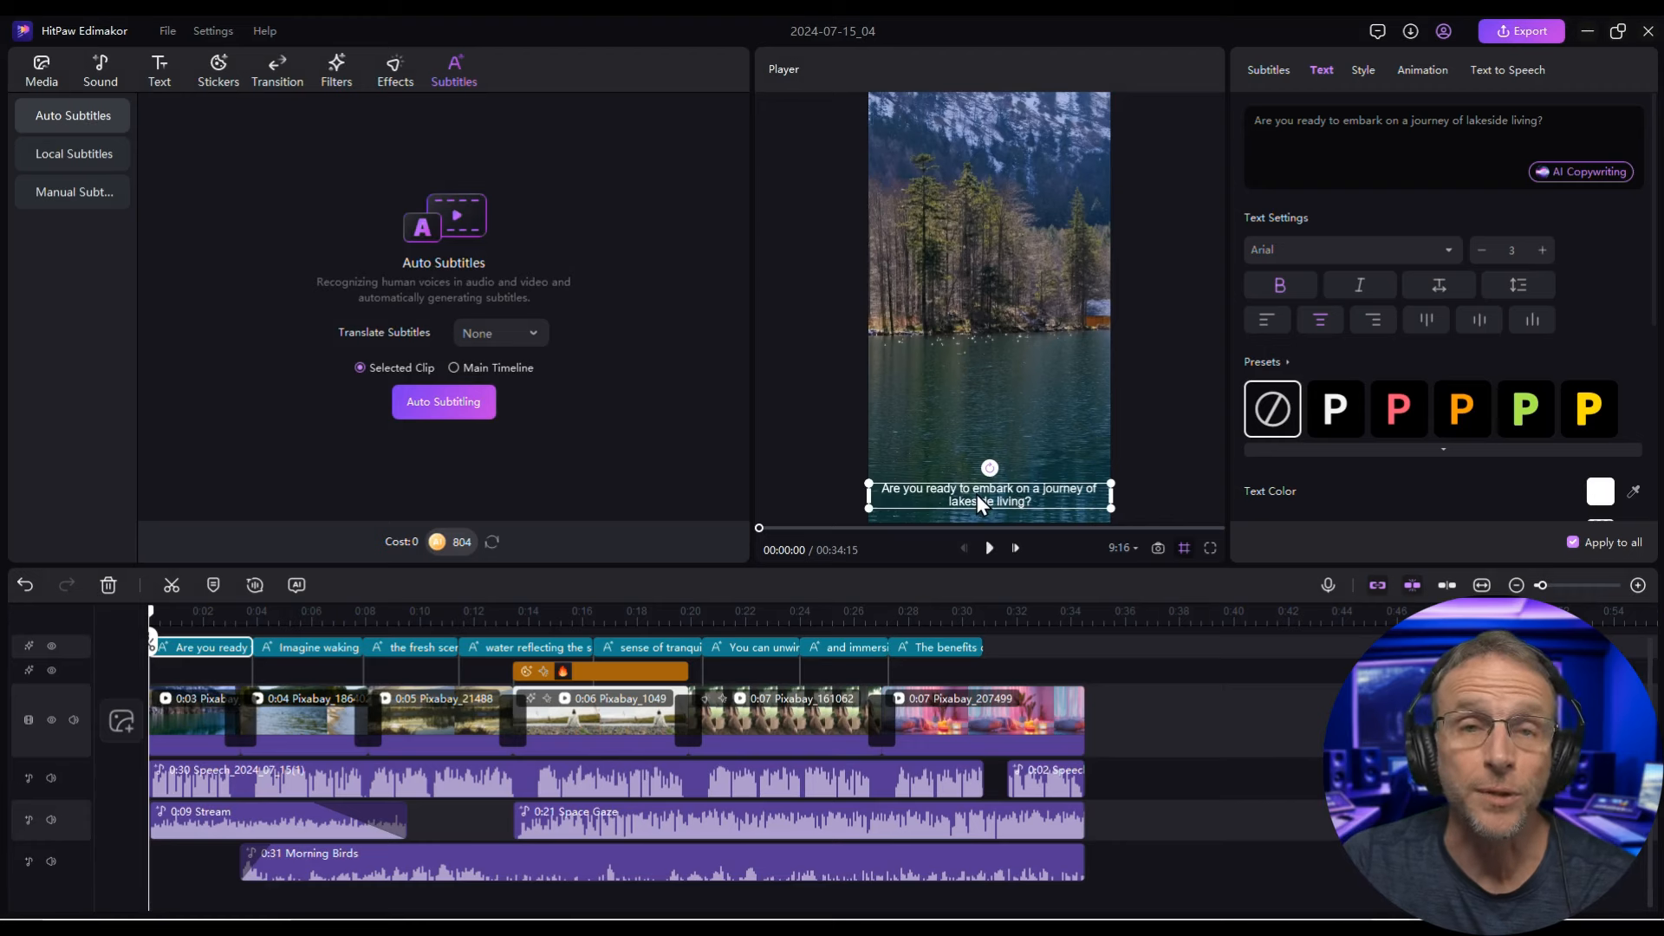
# Try the green text preset on the subtitles and replace it with the pink-red preset, applied to all
pyautogui.click(1393, 249)
pyautogui.click(1525, 416)
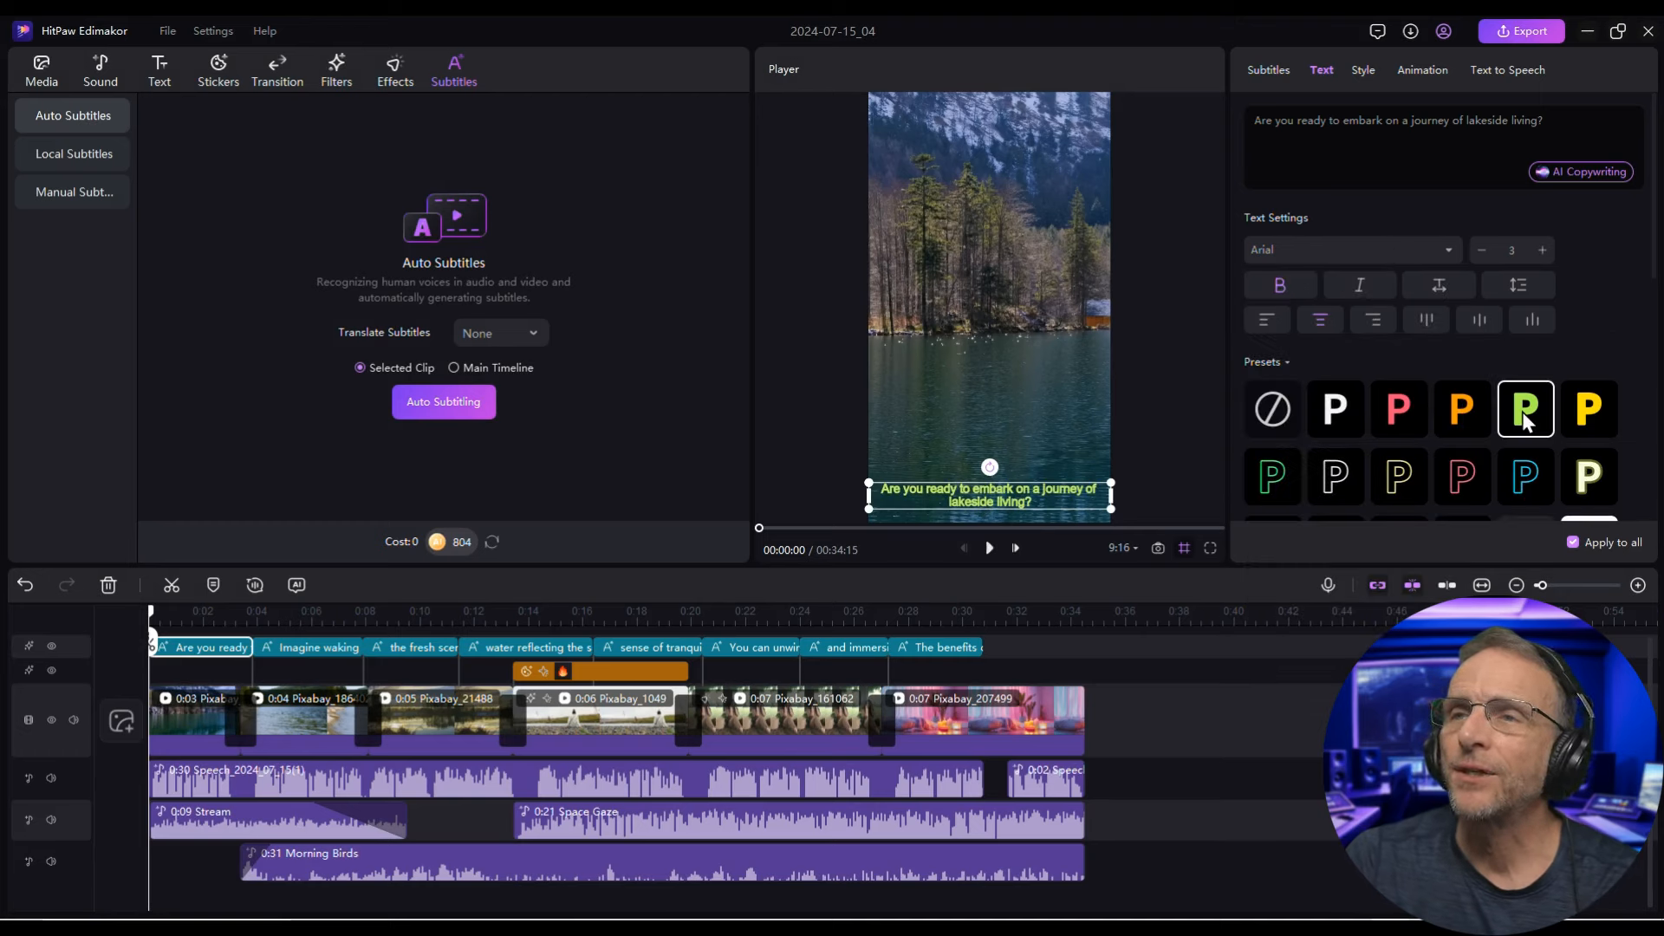
pyautogui.click(1396, 403)
# Give the subtitles the first ready-made subtitle style and add the Rotate In entrance animation to the opening subtitle
pyautogui.click(1364, 69)
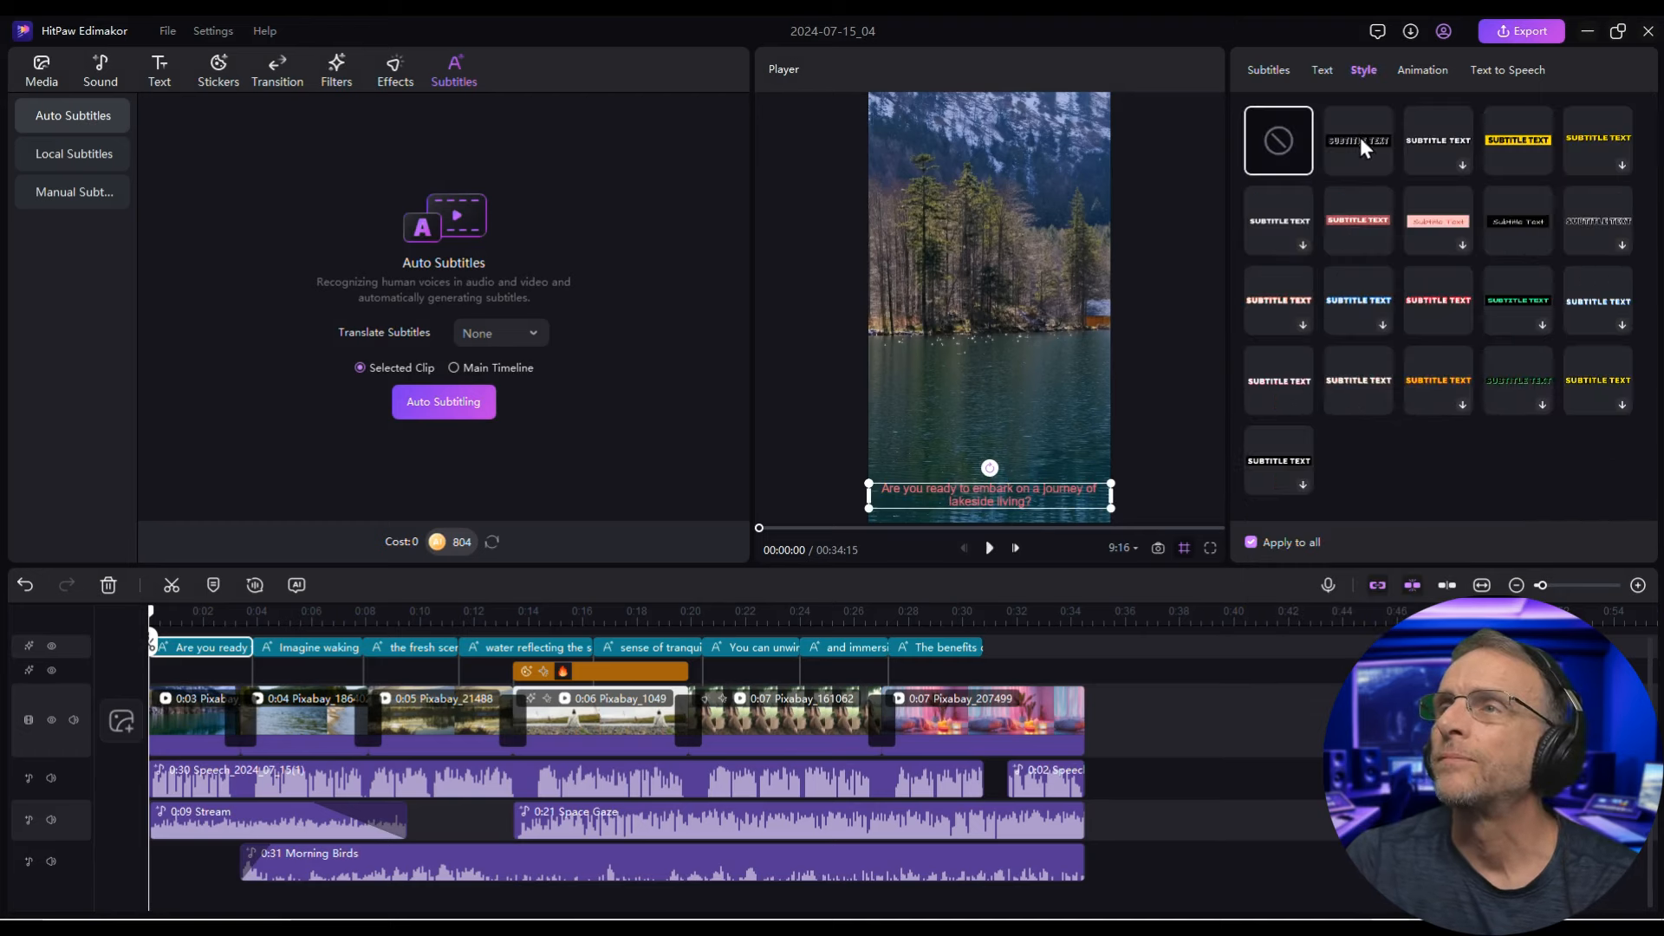
pyautogui.click(1359, 136)
pyautogui.click(1423, 69)
pyautogui.click(1433, 190)
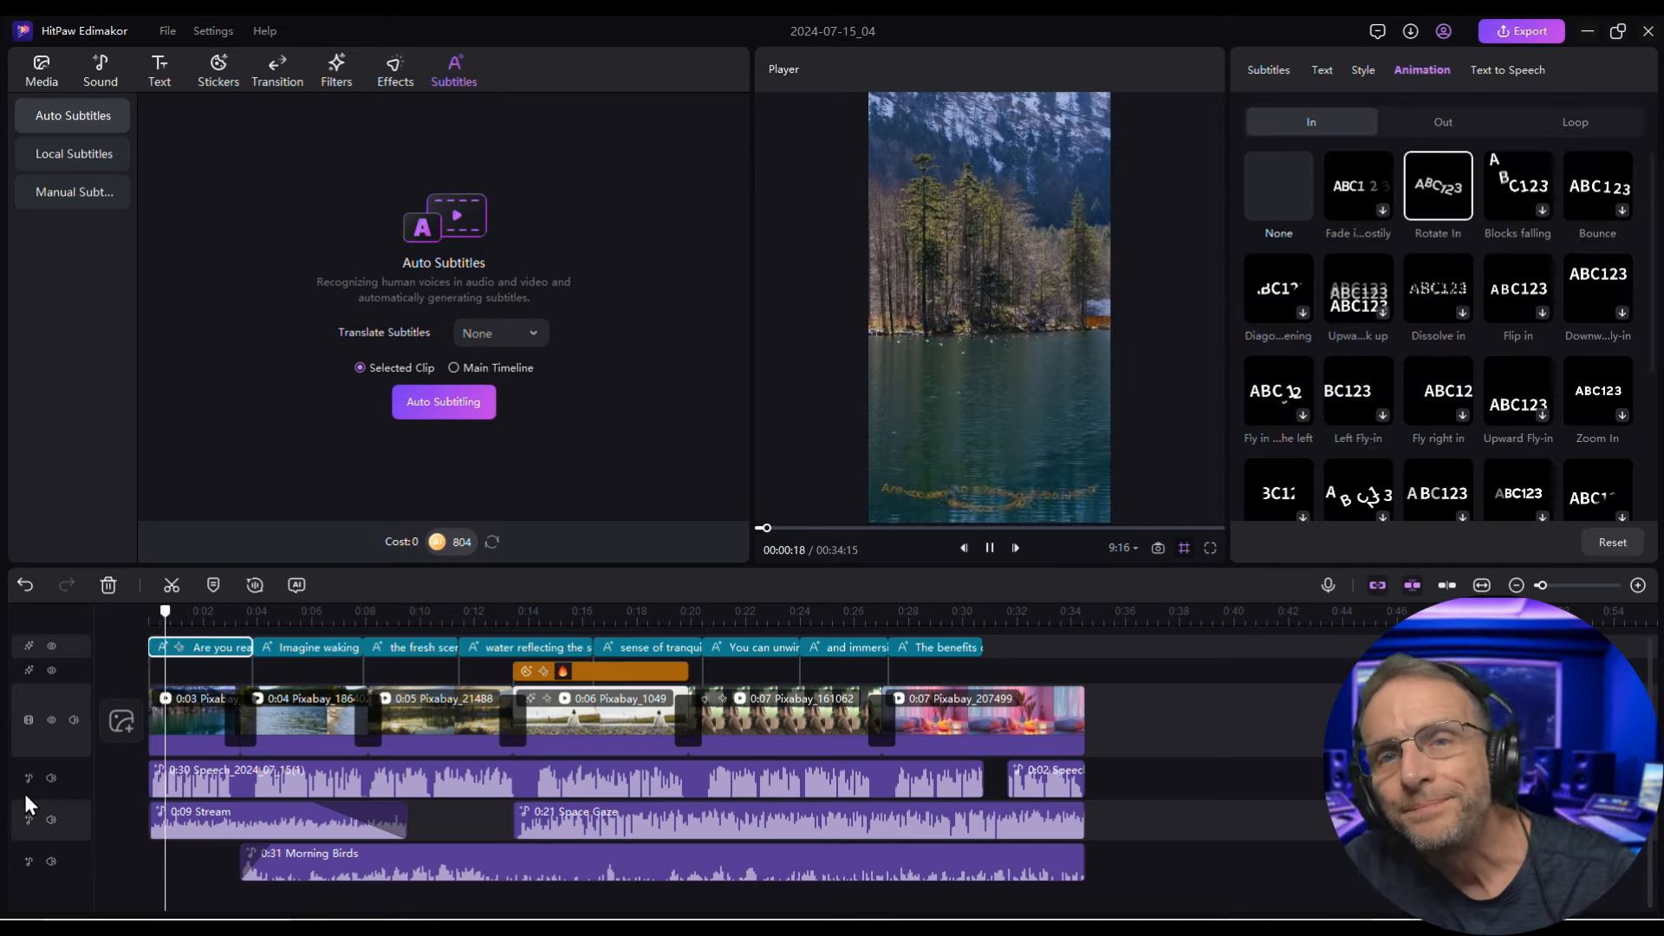
# Mute the narration track and replace the opening subtitle's entrance animation with Flip in after trying Blocks falling
pyautogui.click(51, 777)
pyautogui.click(1507, 175)
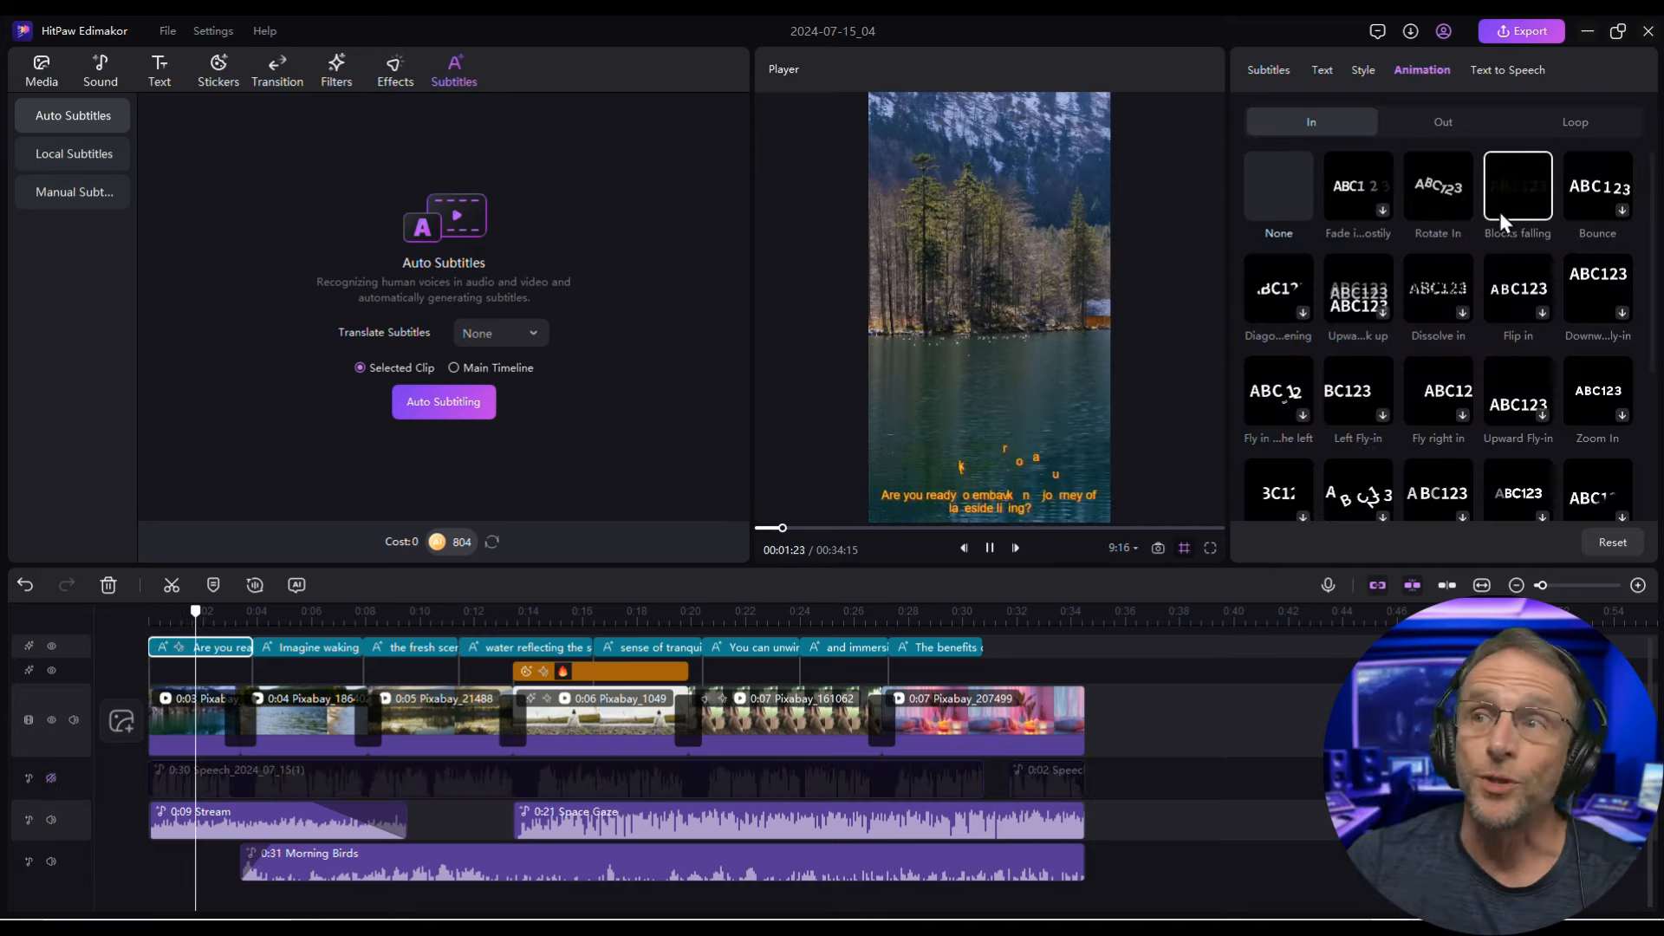
pyautogui.click(1354, 291)
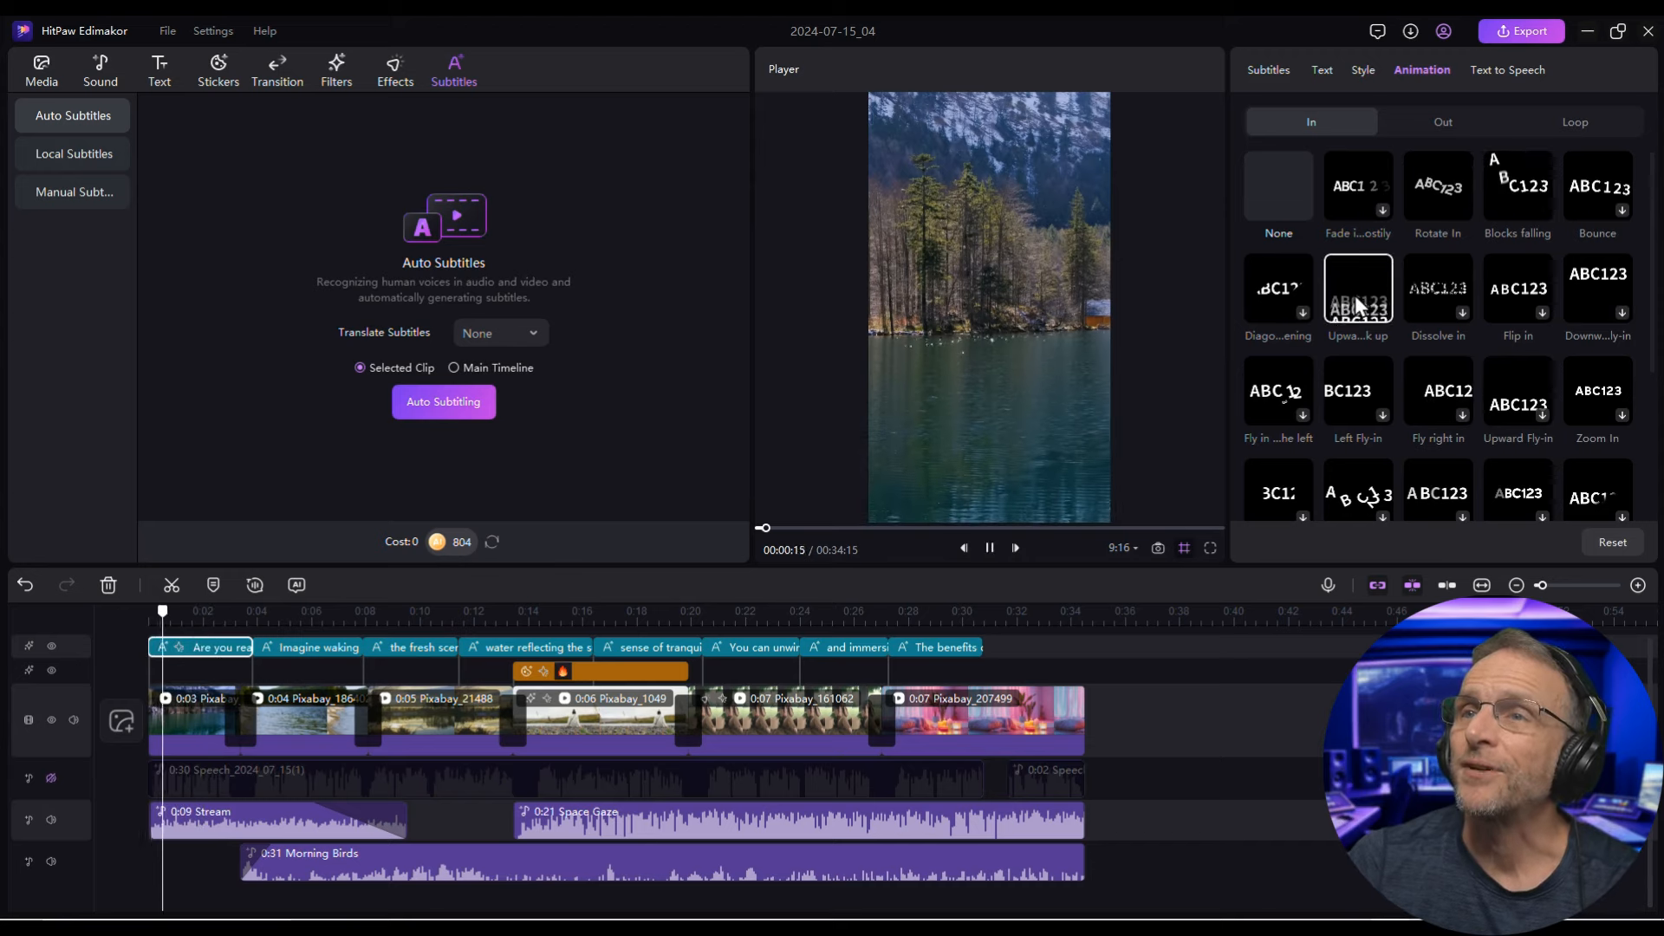
pyautogui.click(1495, 288)
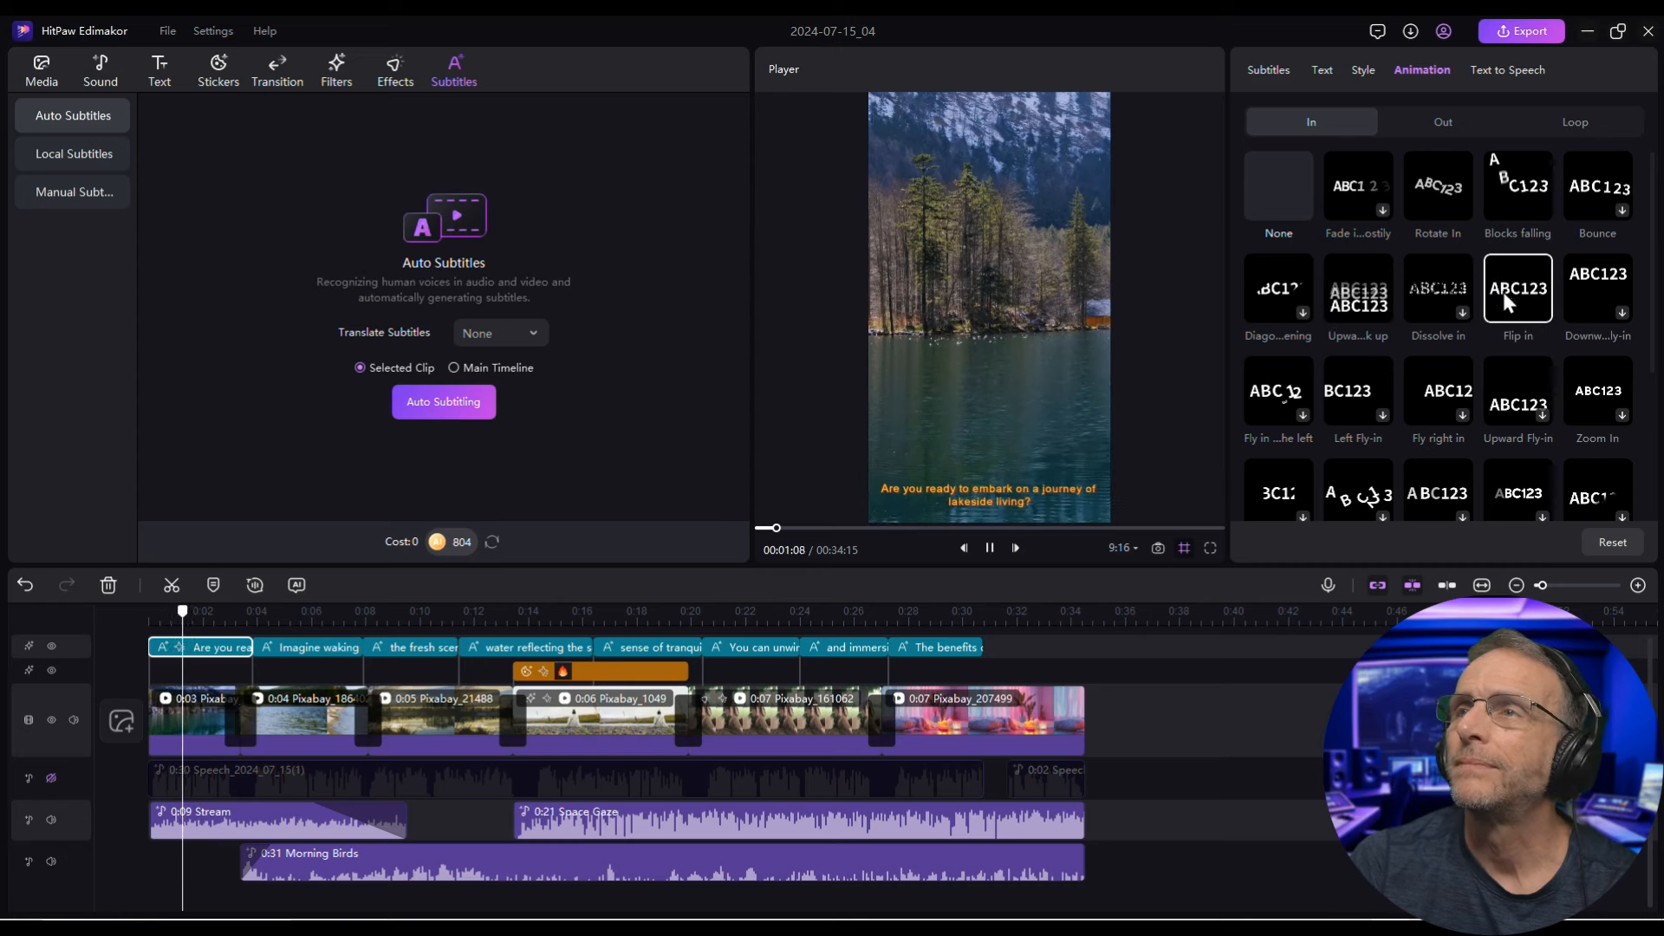
# Open the subtitle's text-to-speech options and play the video from about 14 to 20 seconds to find a passage for re-voicing
pyautogui.click(1512, 69)
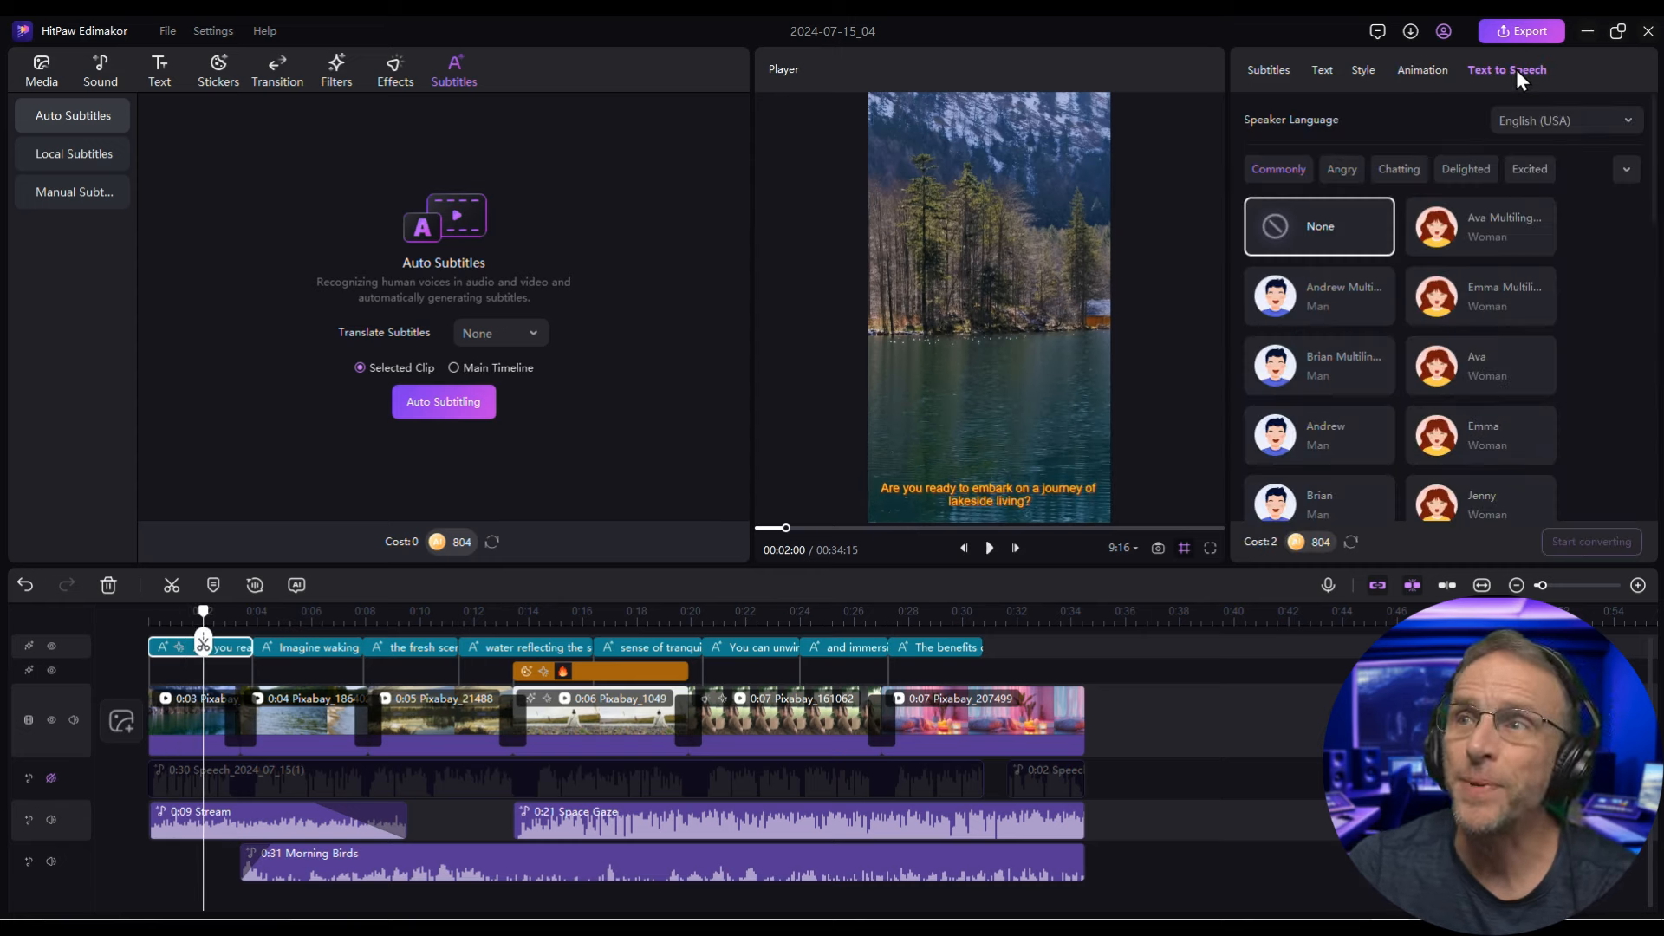
pyautogui.click(990, 548)
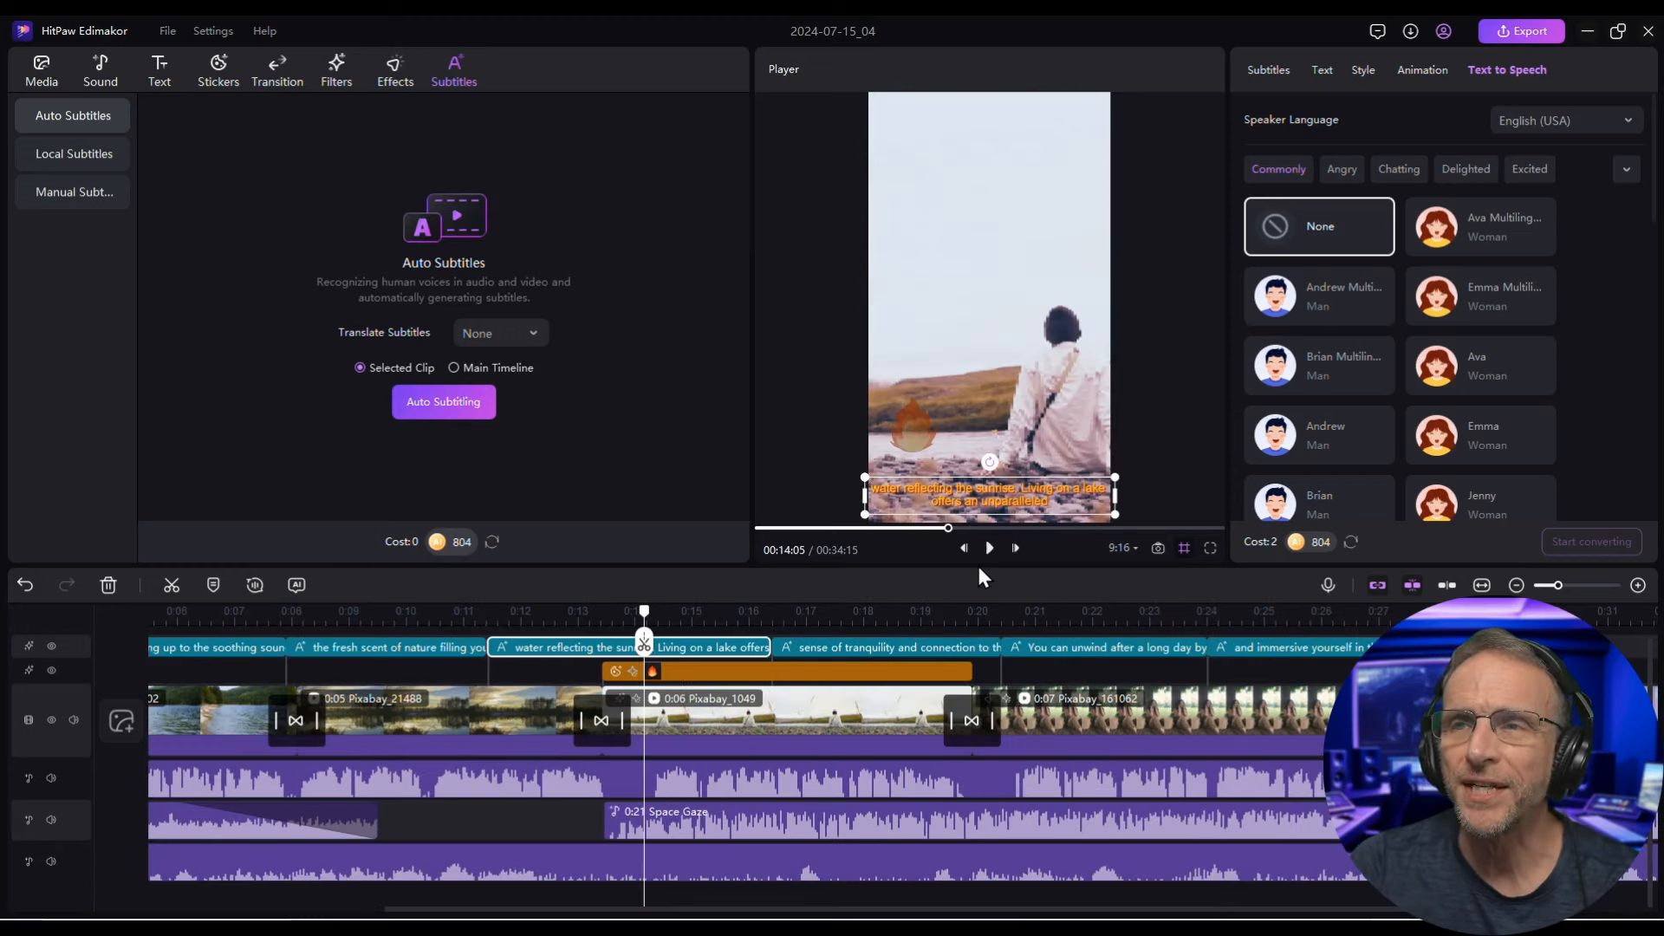
pyautogui.click(988, 548)
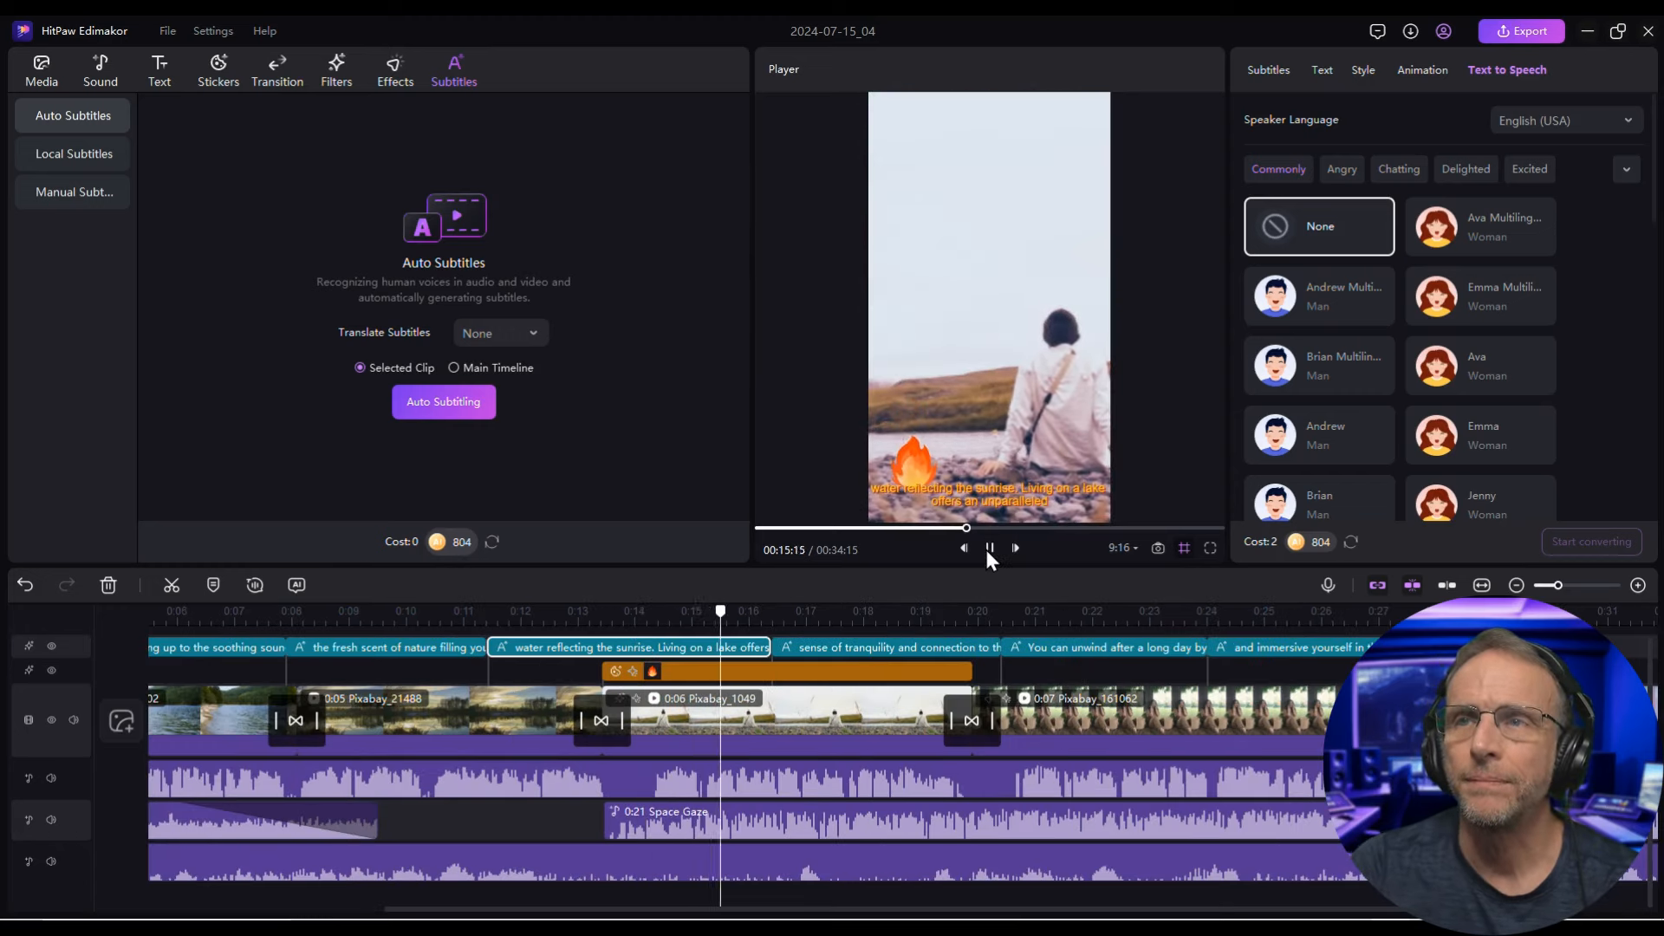
pyautogui.click(988, 548)
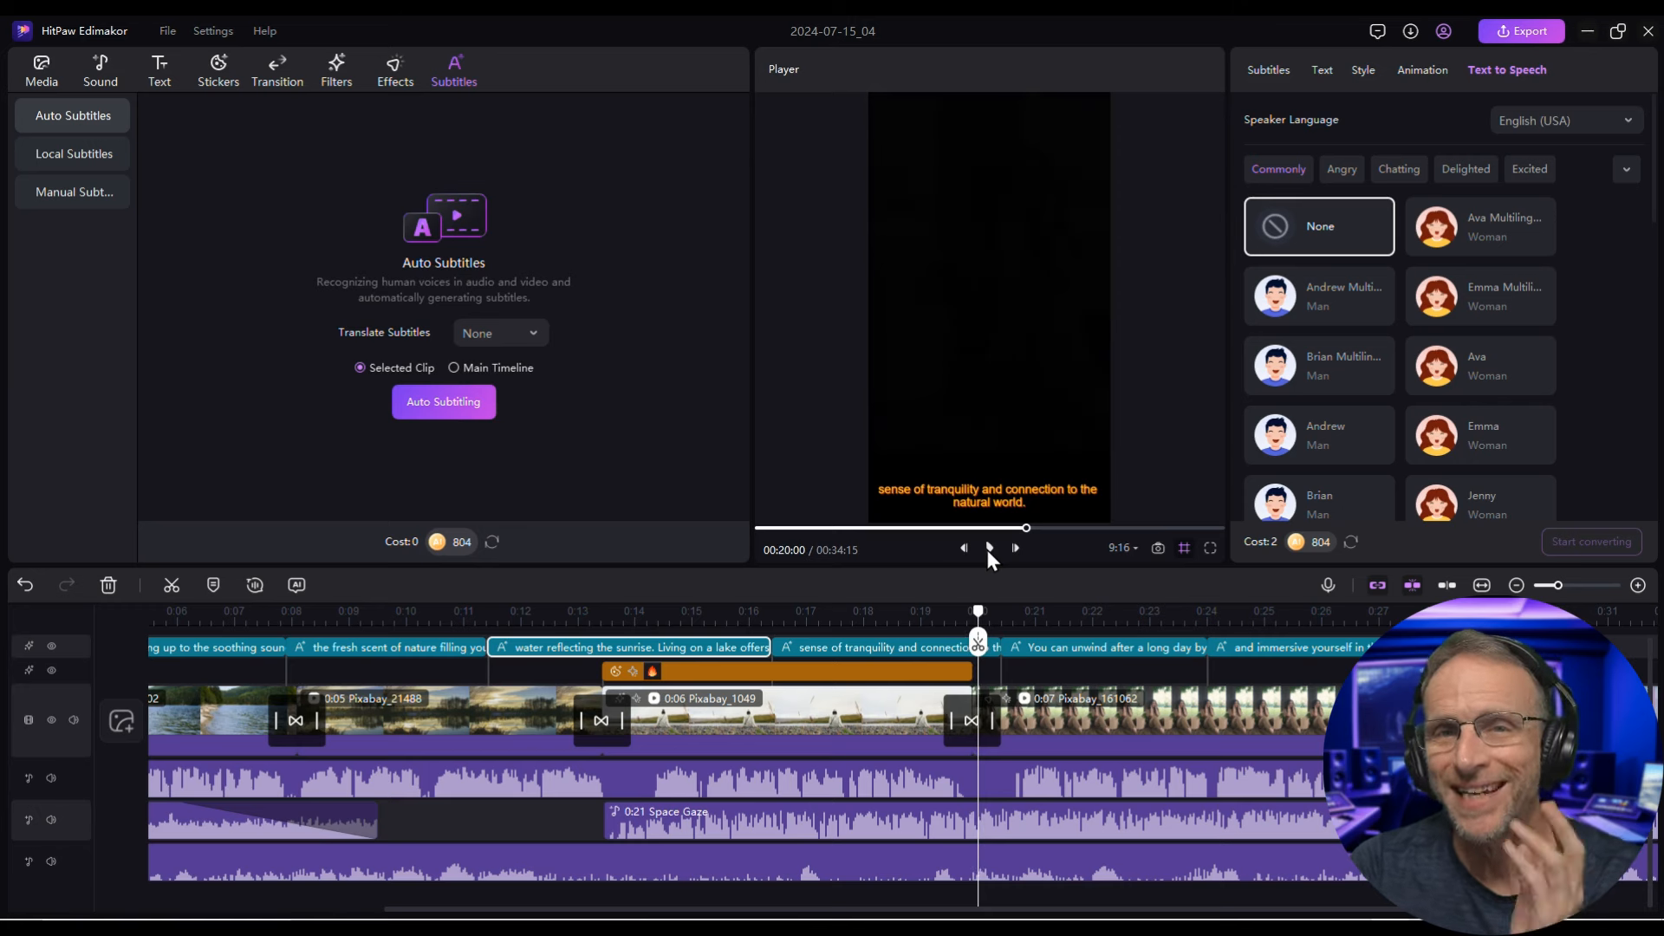
# Split the 'water reflecting the sunrise' subtitle at 00:14:07 and cut the timeline at 00:19:27
pyautogui.click(648, 611)
pyautogui.click(649, 642)
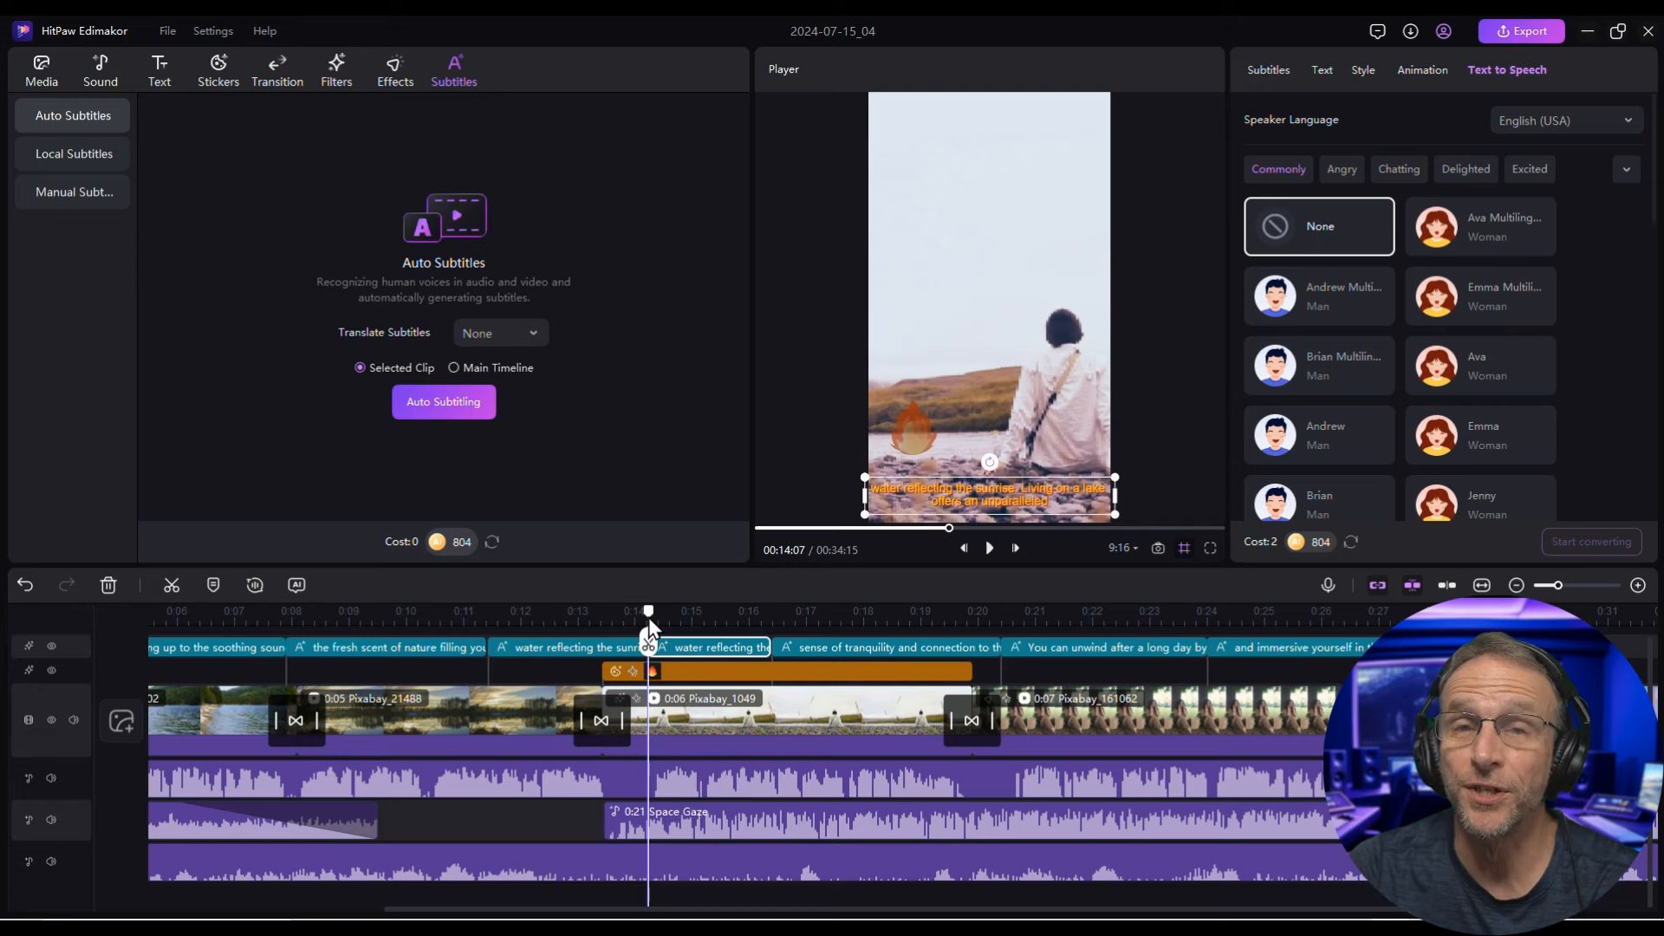
pyautogui.moveTo(652, 617); pyautogui.dragTo(973, 617)
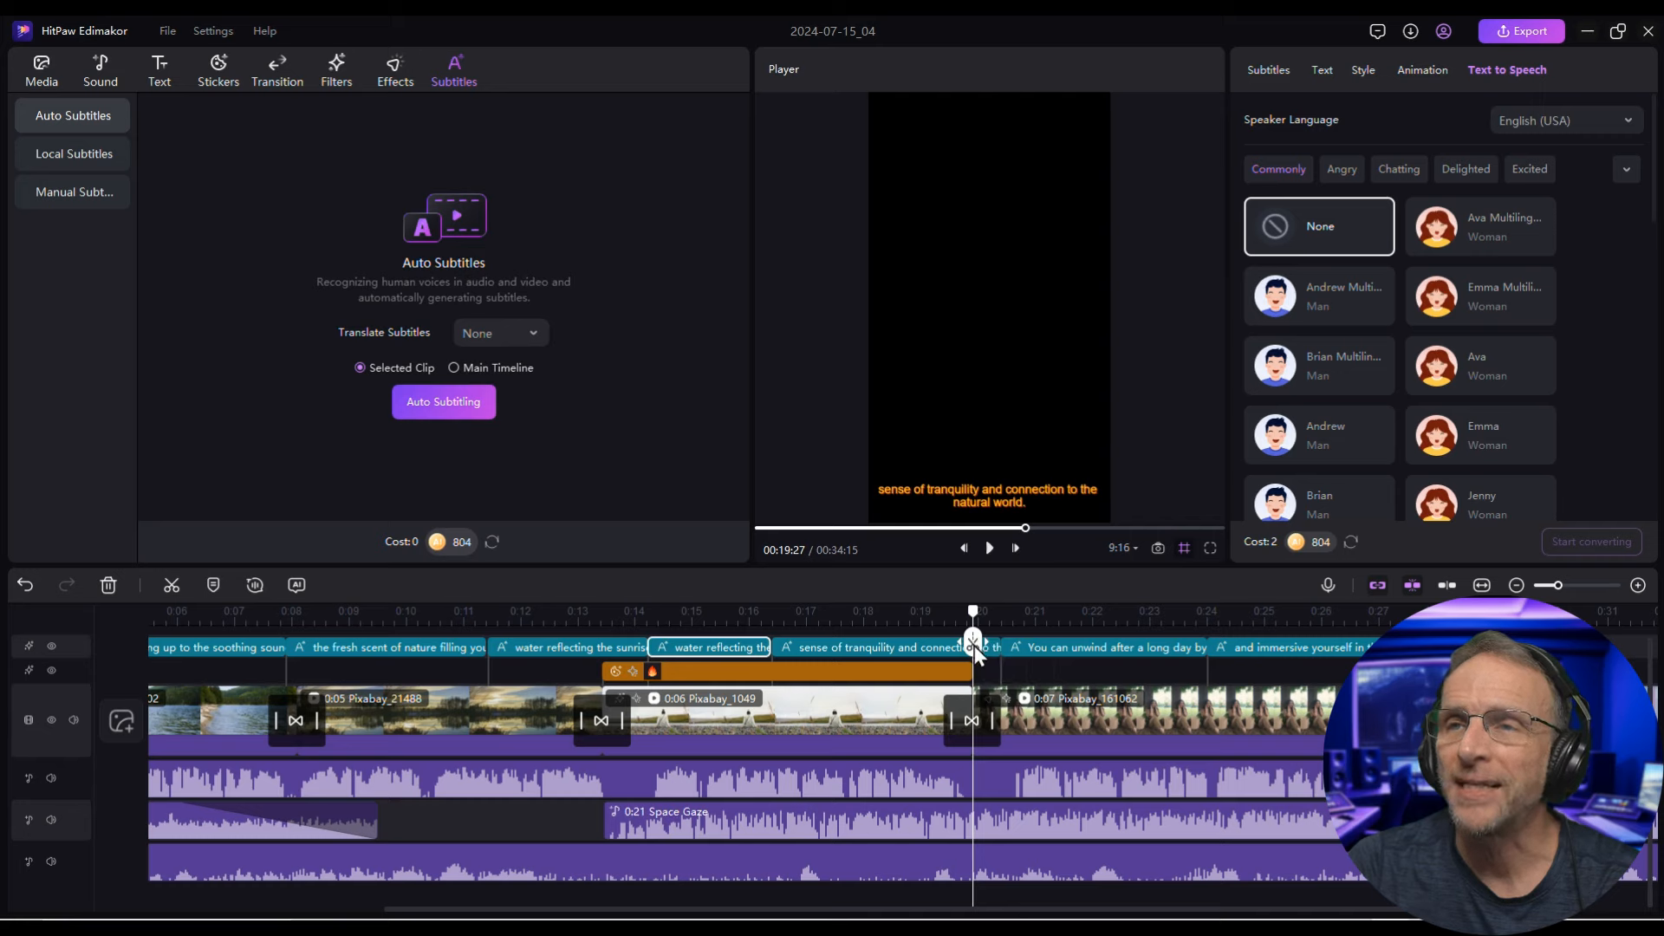
pyautogui.click(971, 642)
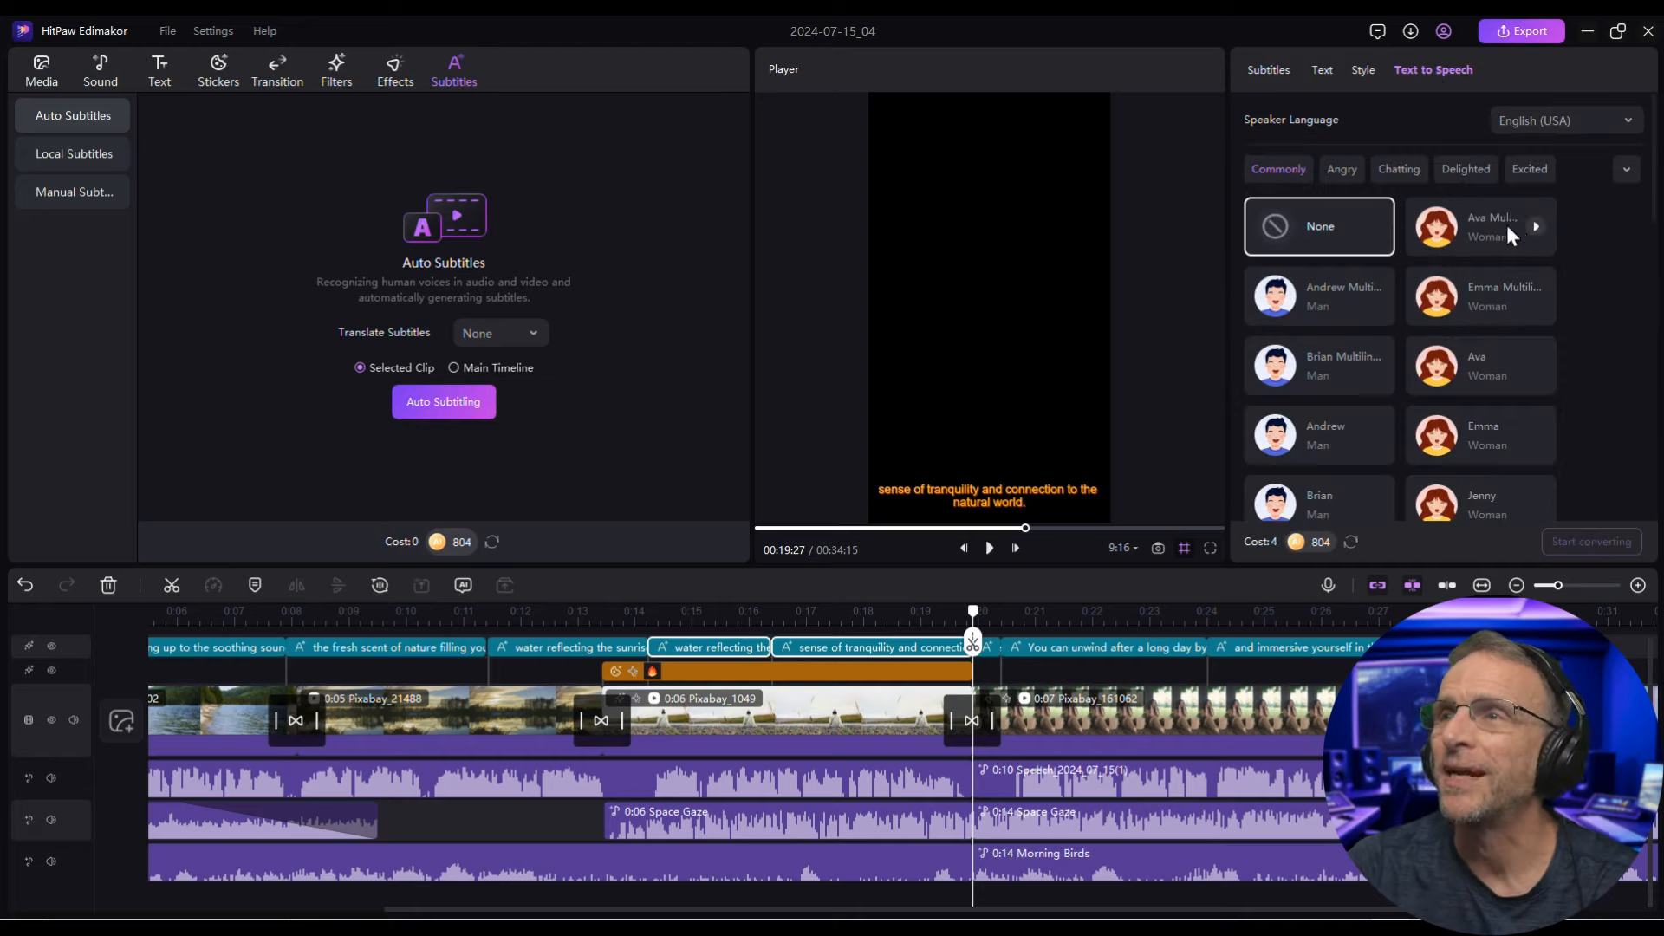
# Audition several English (USA) voices and convert the two selected subtitles to speech with Guy in the Whispering style
pyautogui.click(1373, 298)
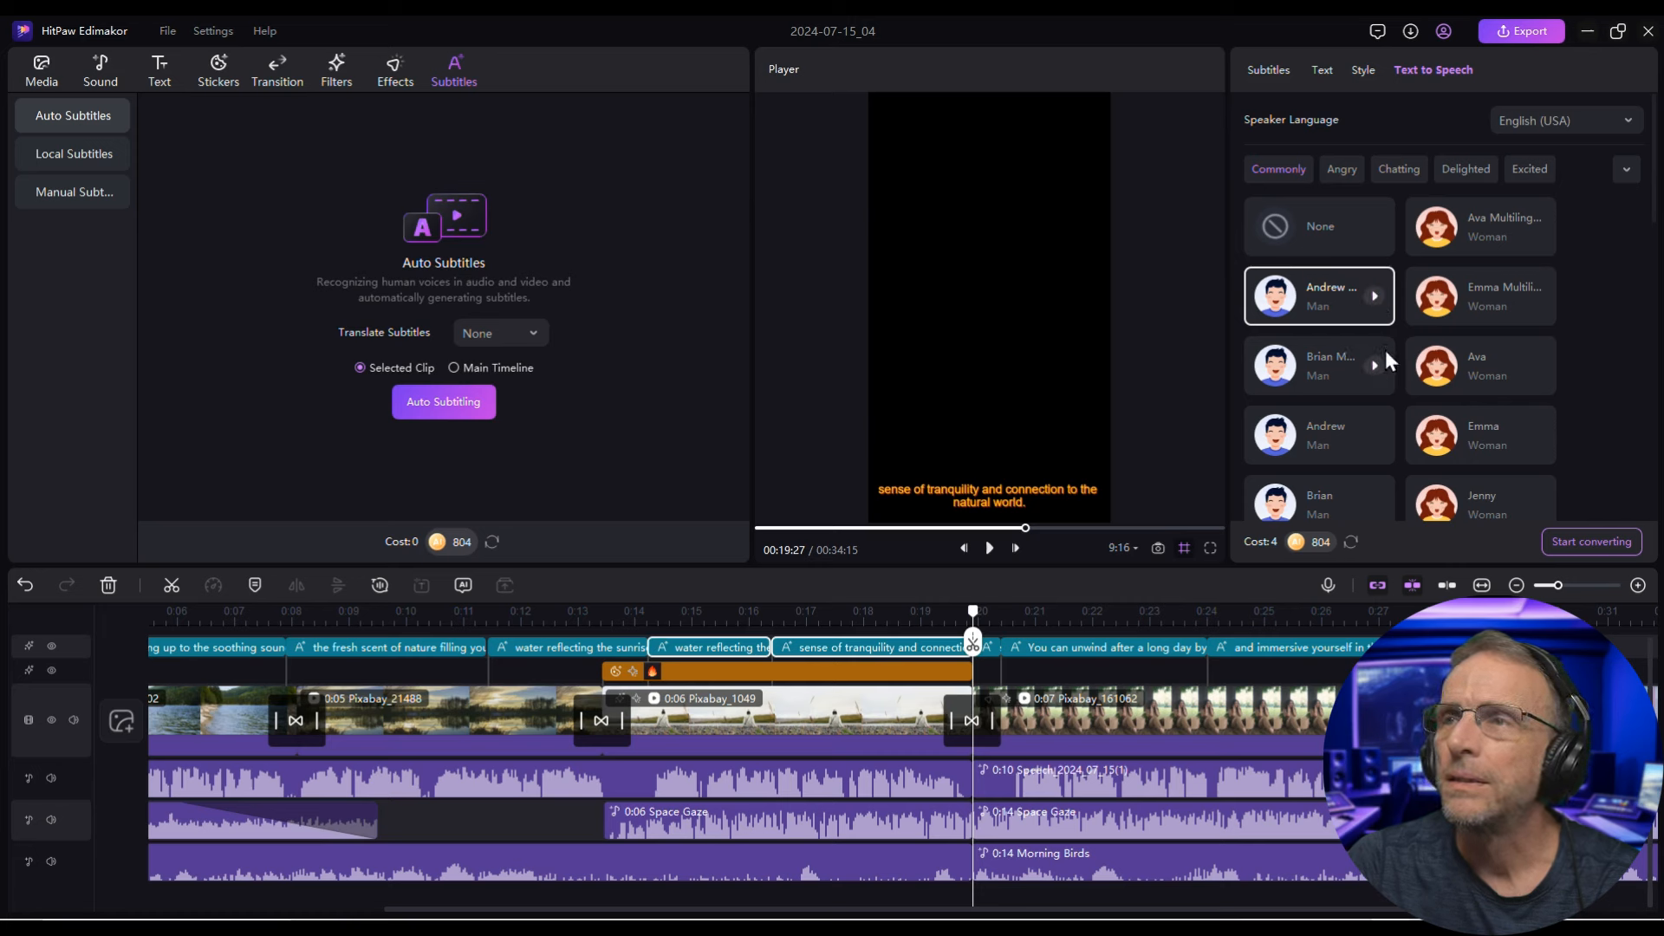
pyautogui.click(1374, 366)
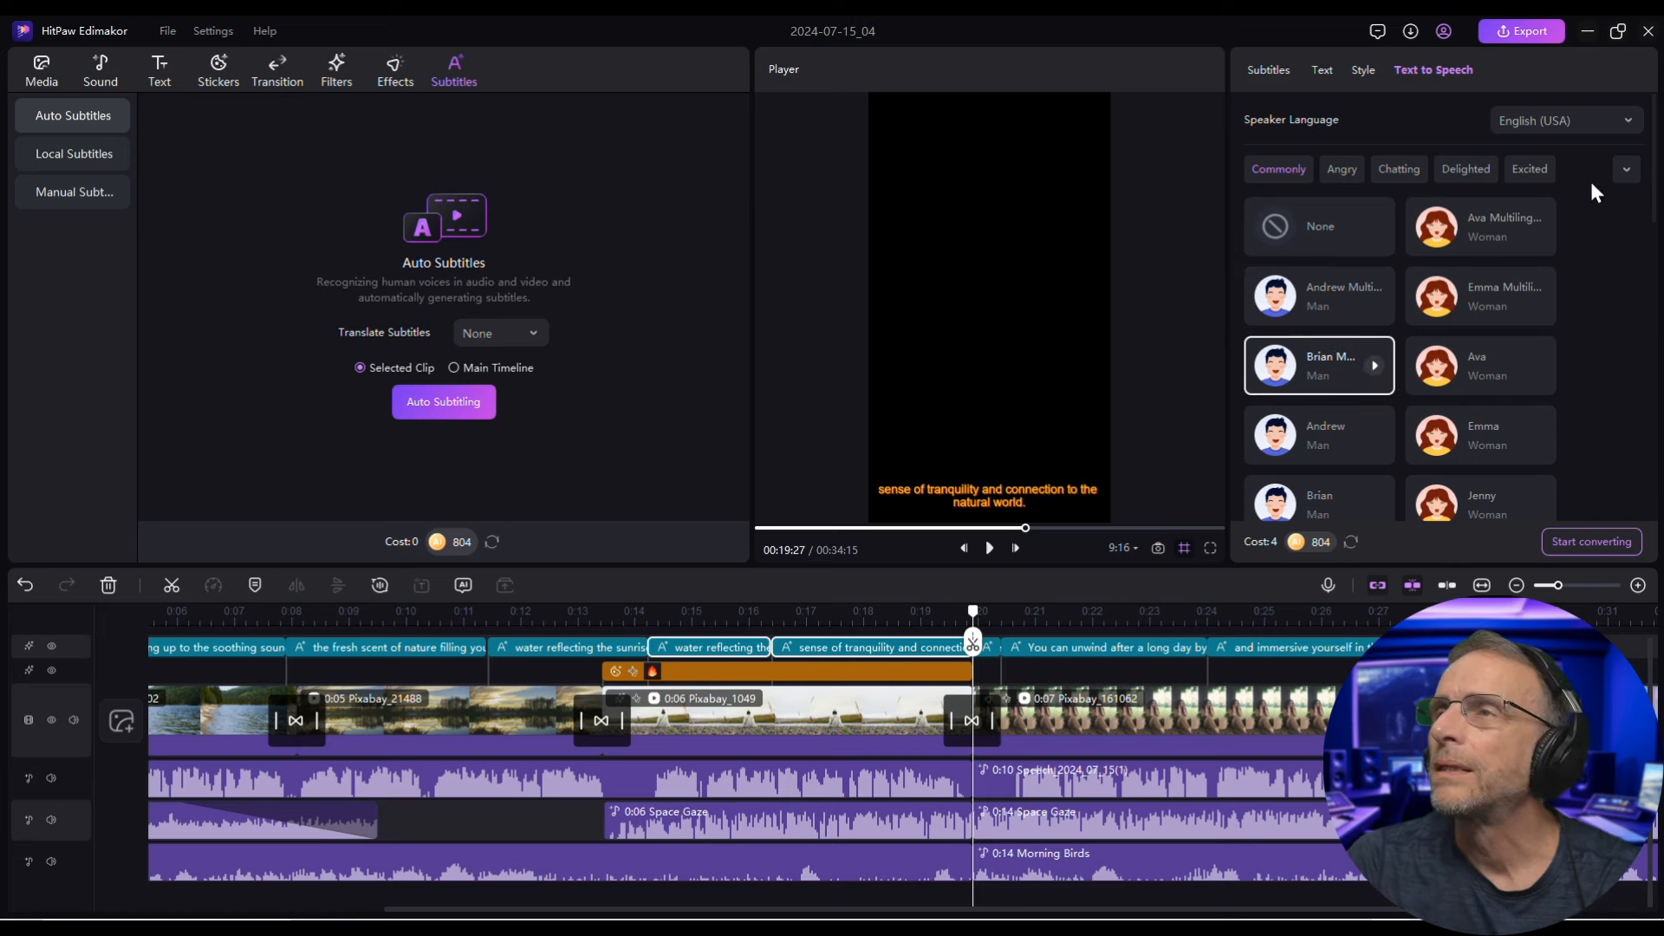
pyautogui.click(1624, 170)
pyautogui.click(1280, 238)
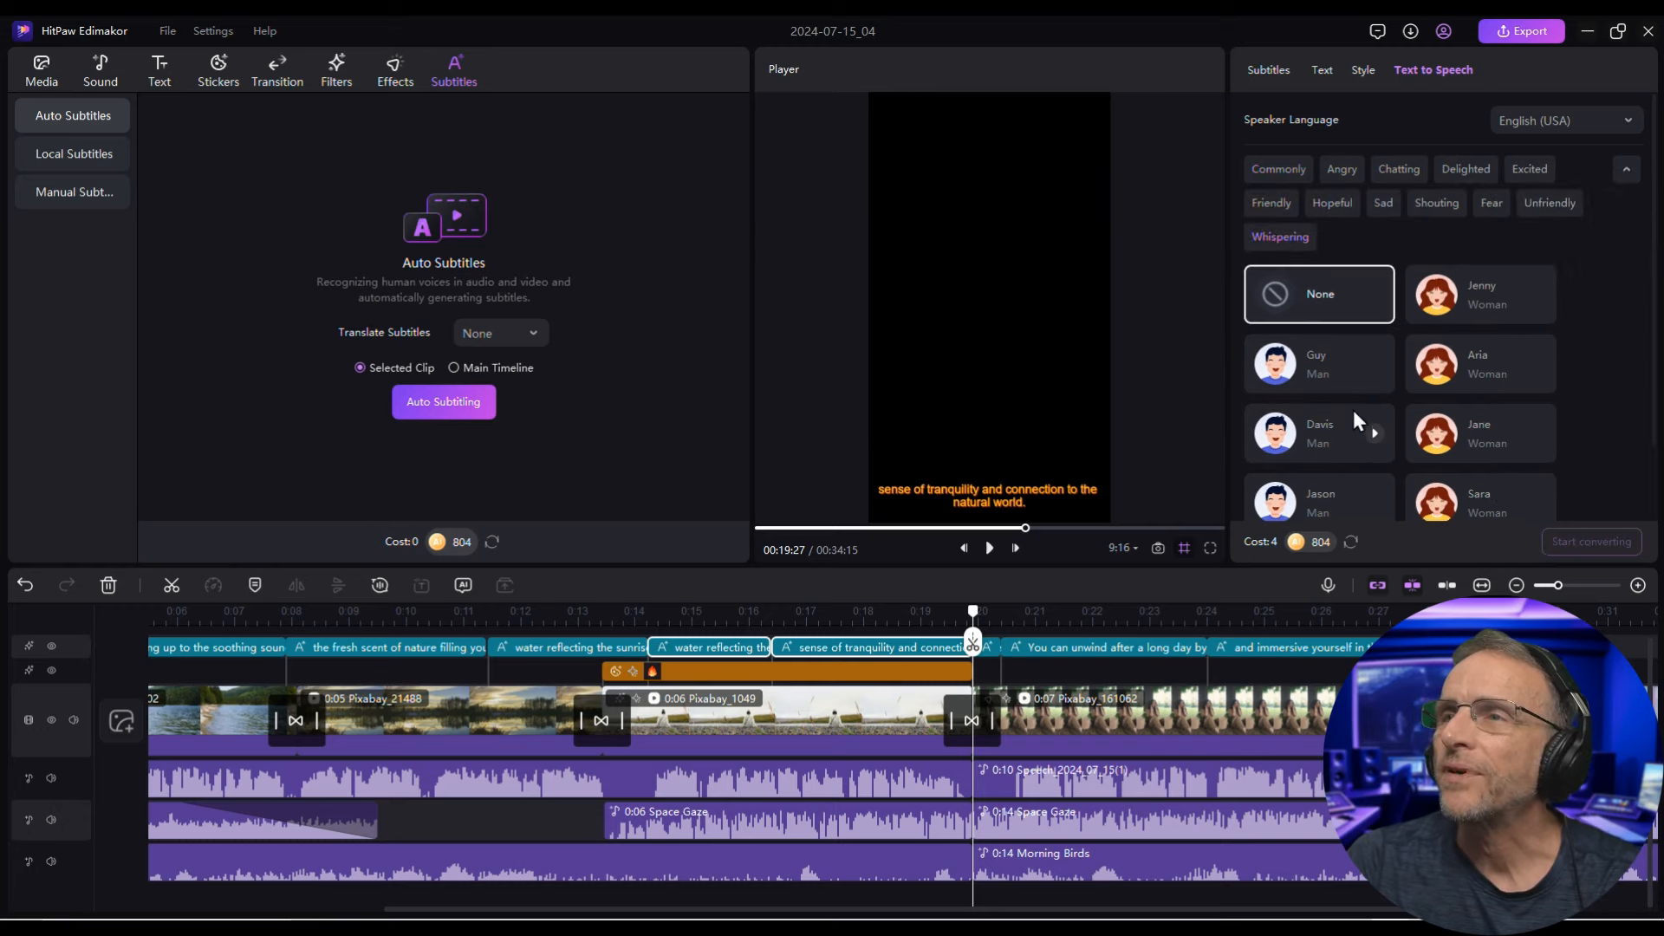
pyautogui.click(1373, 433)
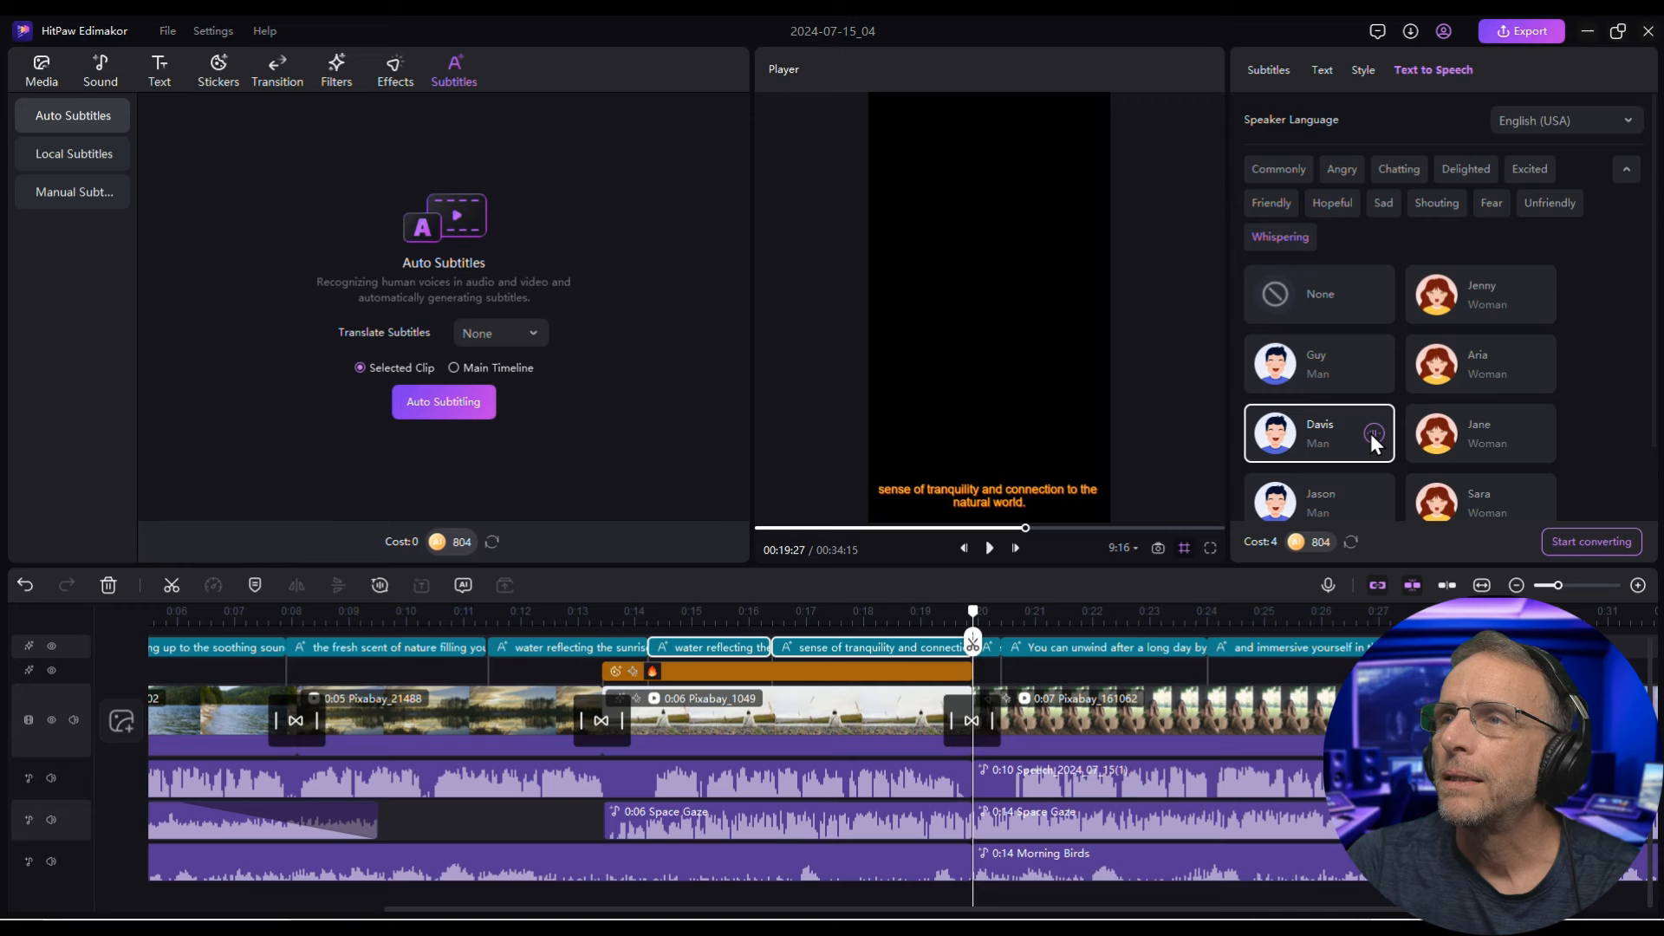
pyautogui.click(1374, 364)
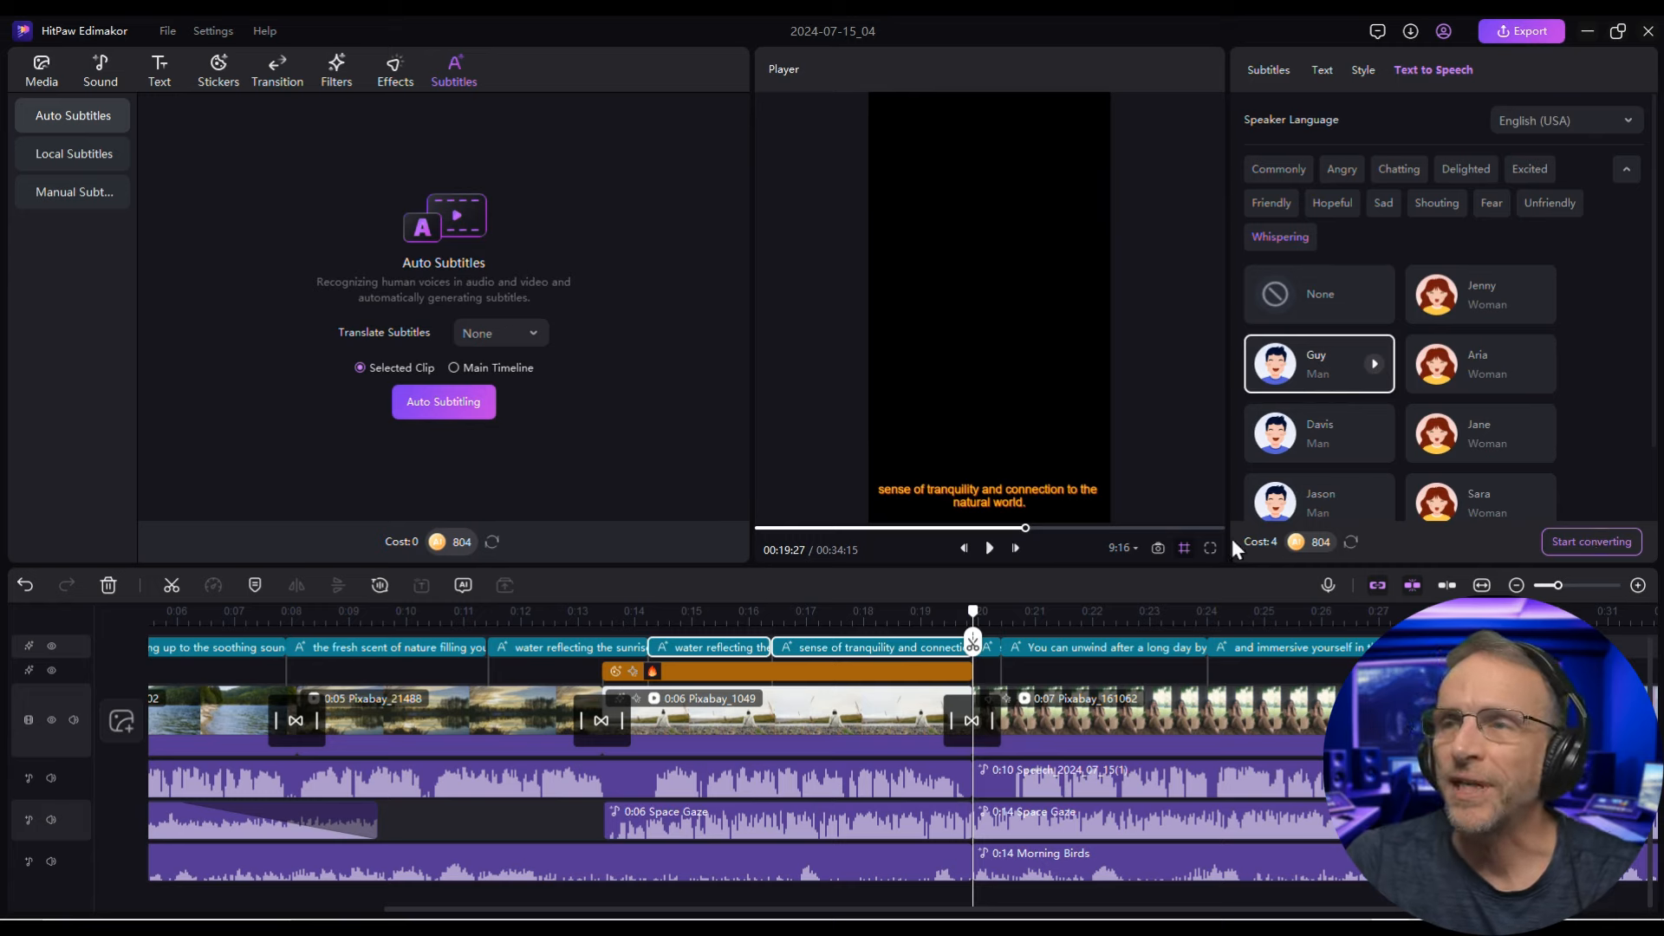
pyautogui.click(1568, 544)
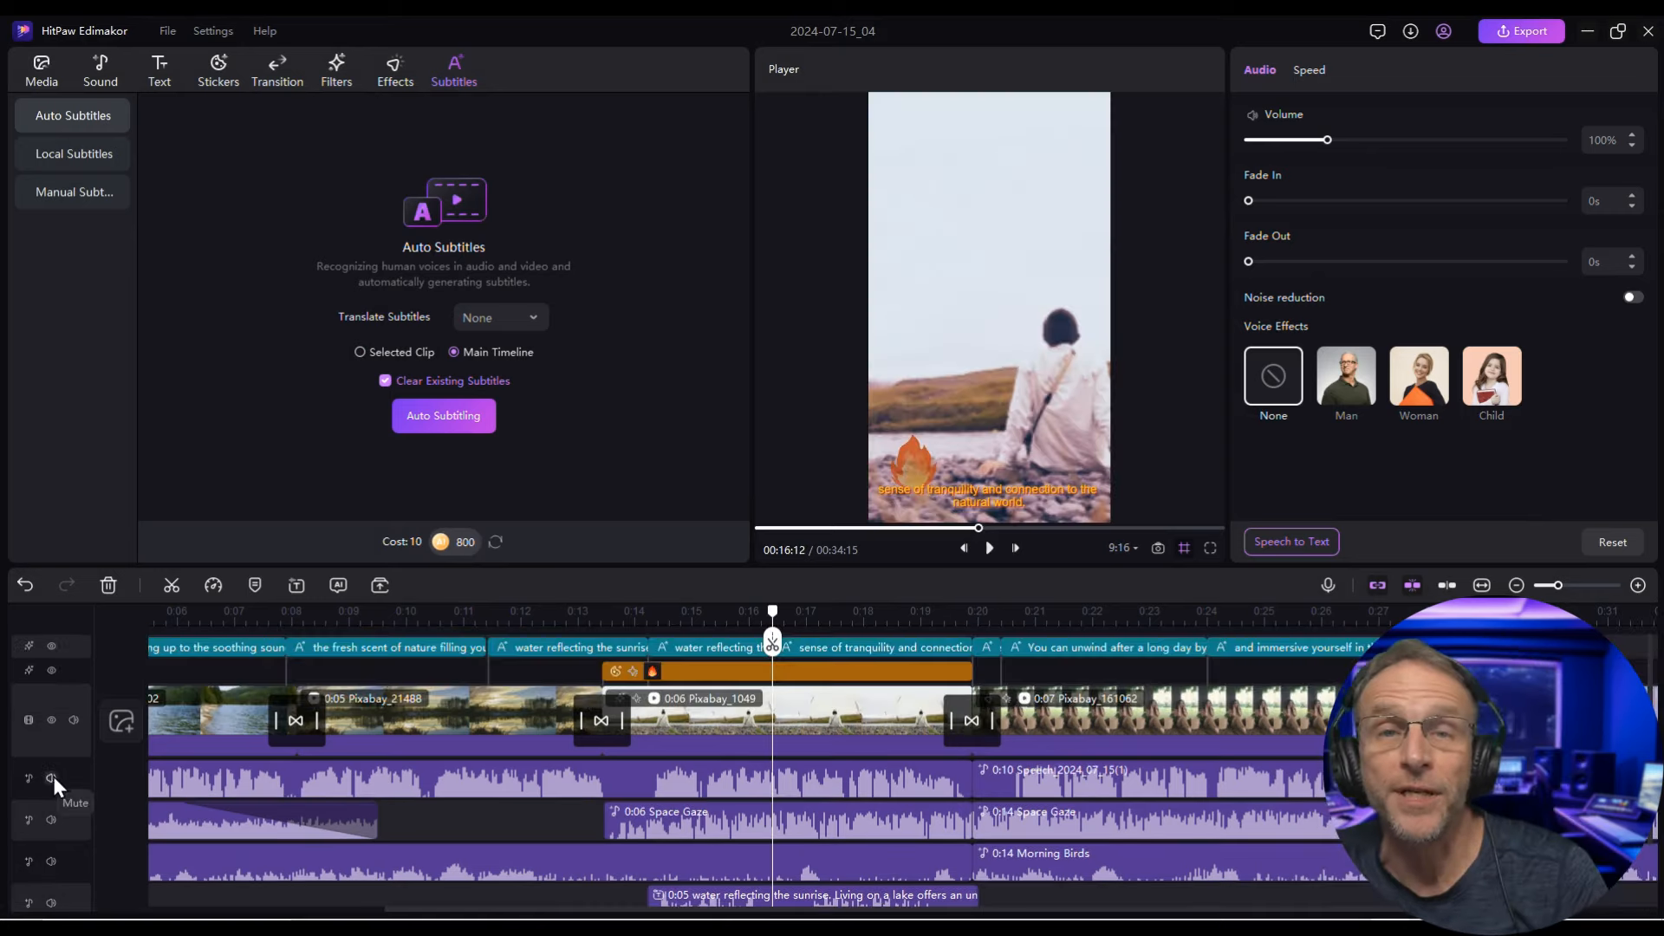
# Mute the original narration track and play the section containing the whispered speech clips
pyautogui.click(51, 779)
pyautogui.scroll(-2, 774, 812)
pyautogui.click(988, 549)
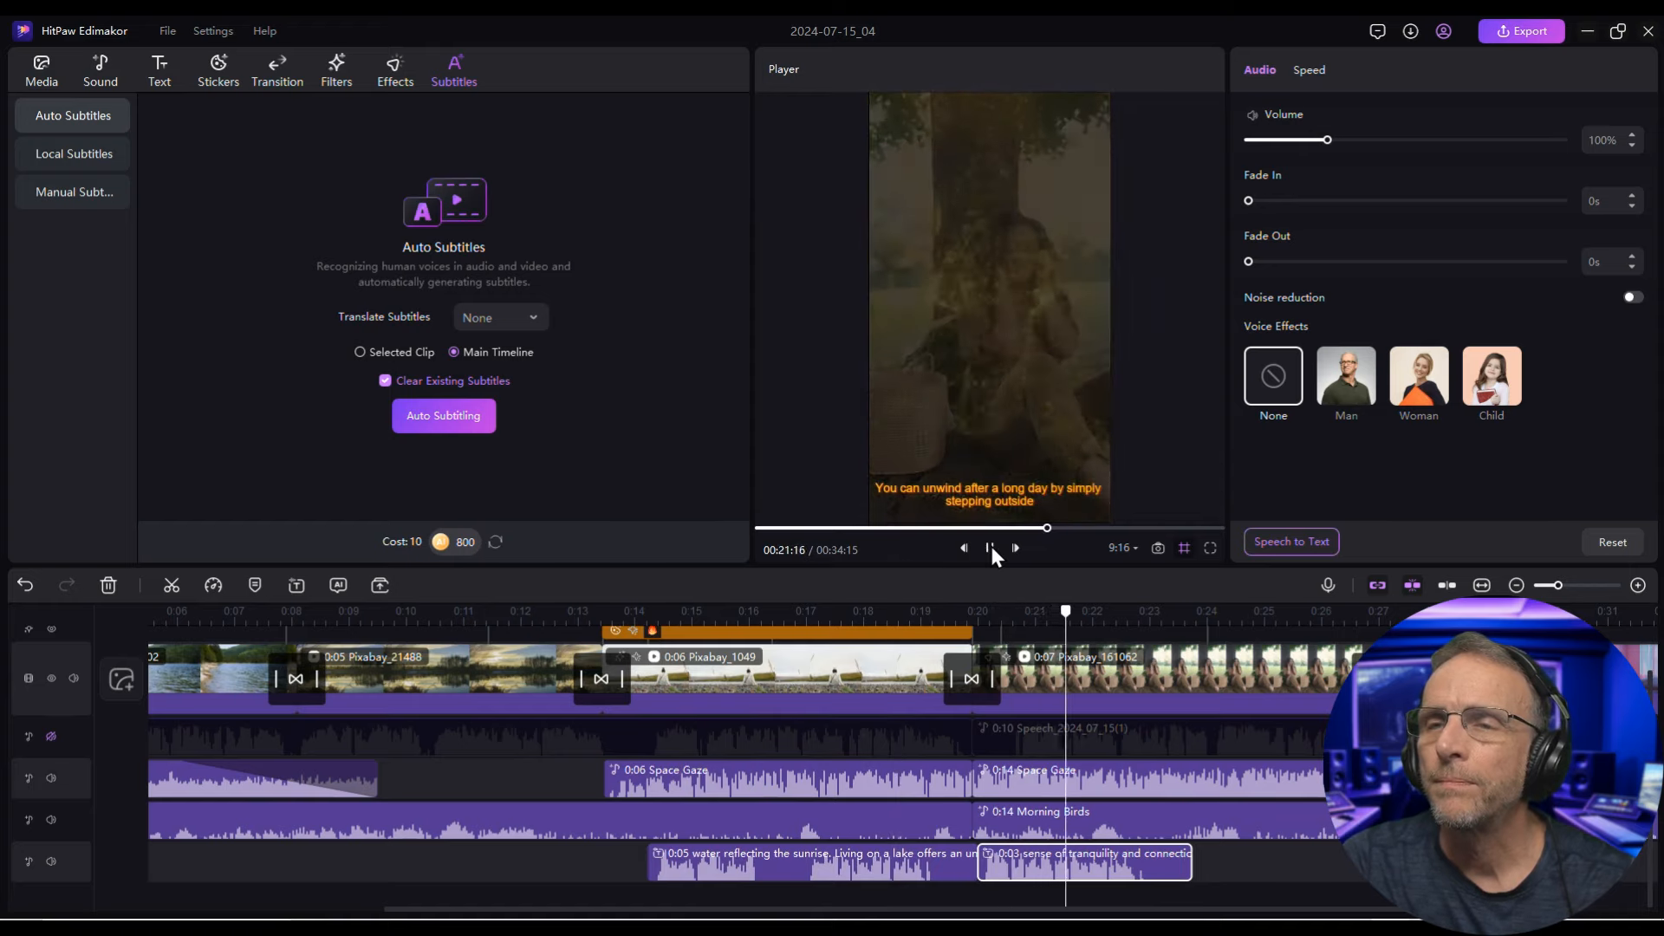
pyautogui.click(991, 546)
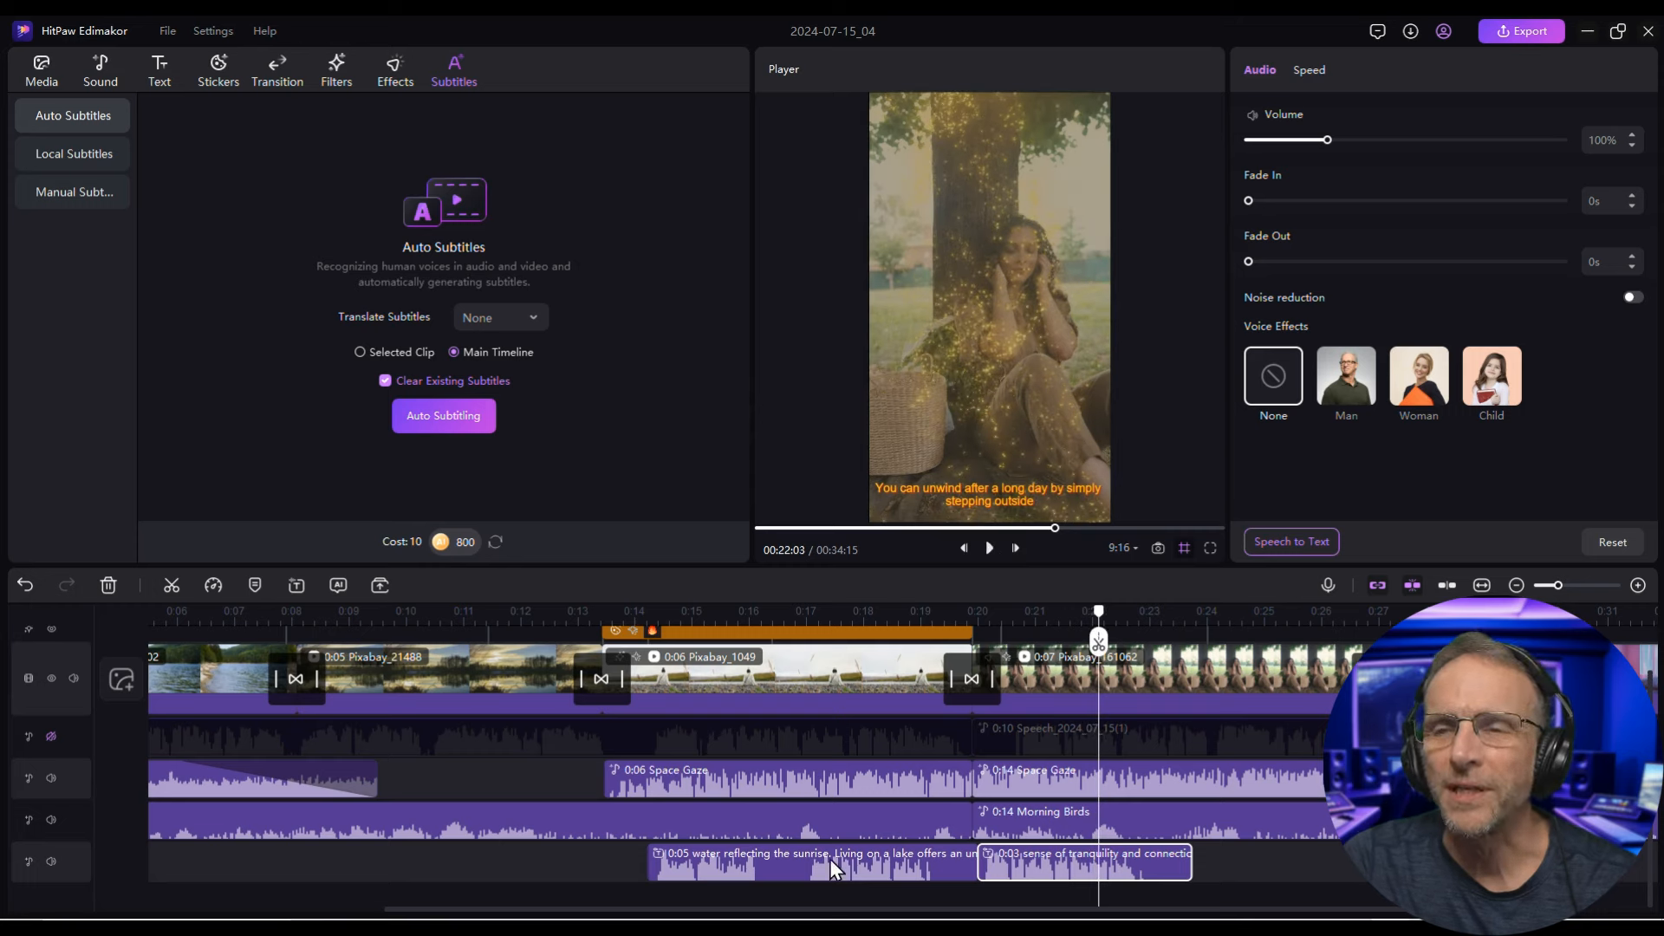
# Split the first whispered speech clip at 00:17:00 and delete the part before the cut
pyautogui.click(736, 871)
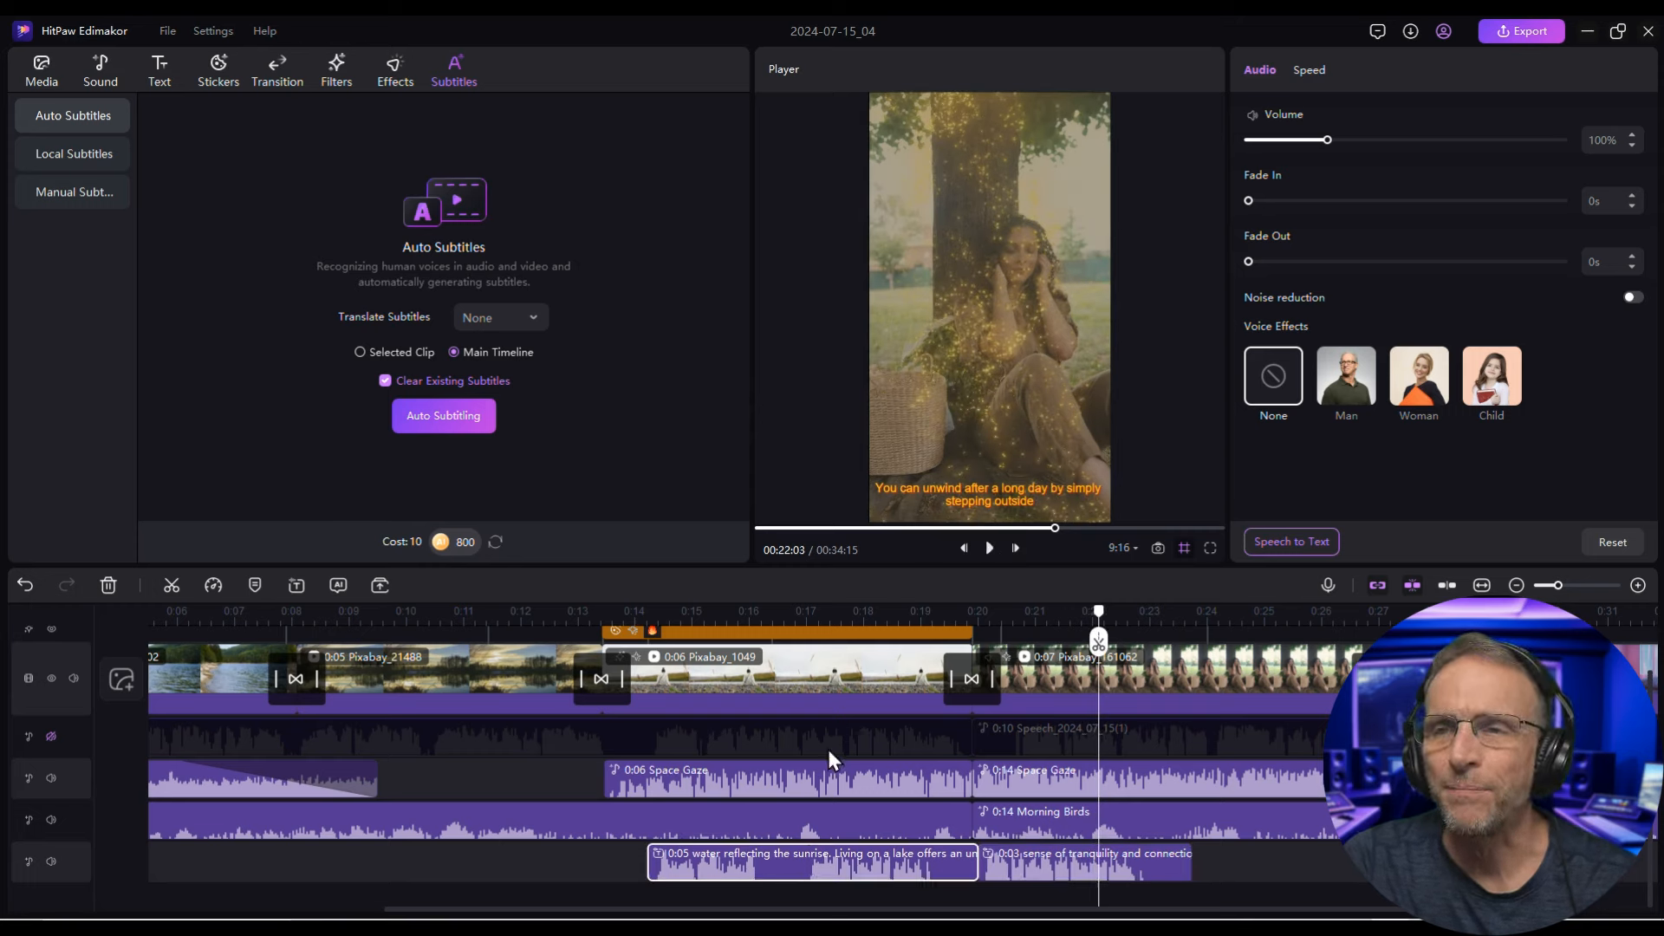
pyautogui.click(806, 613)
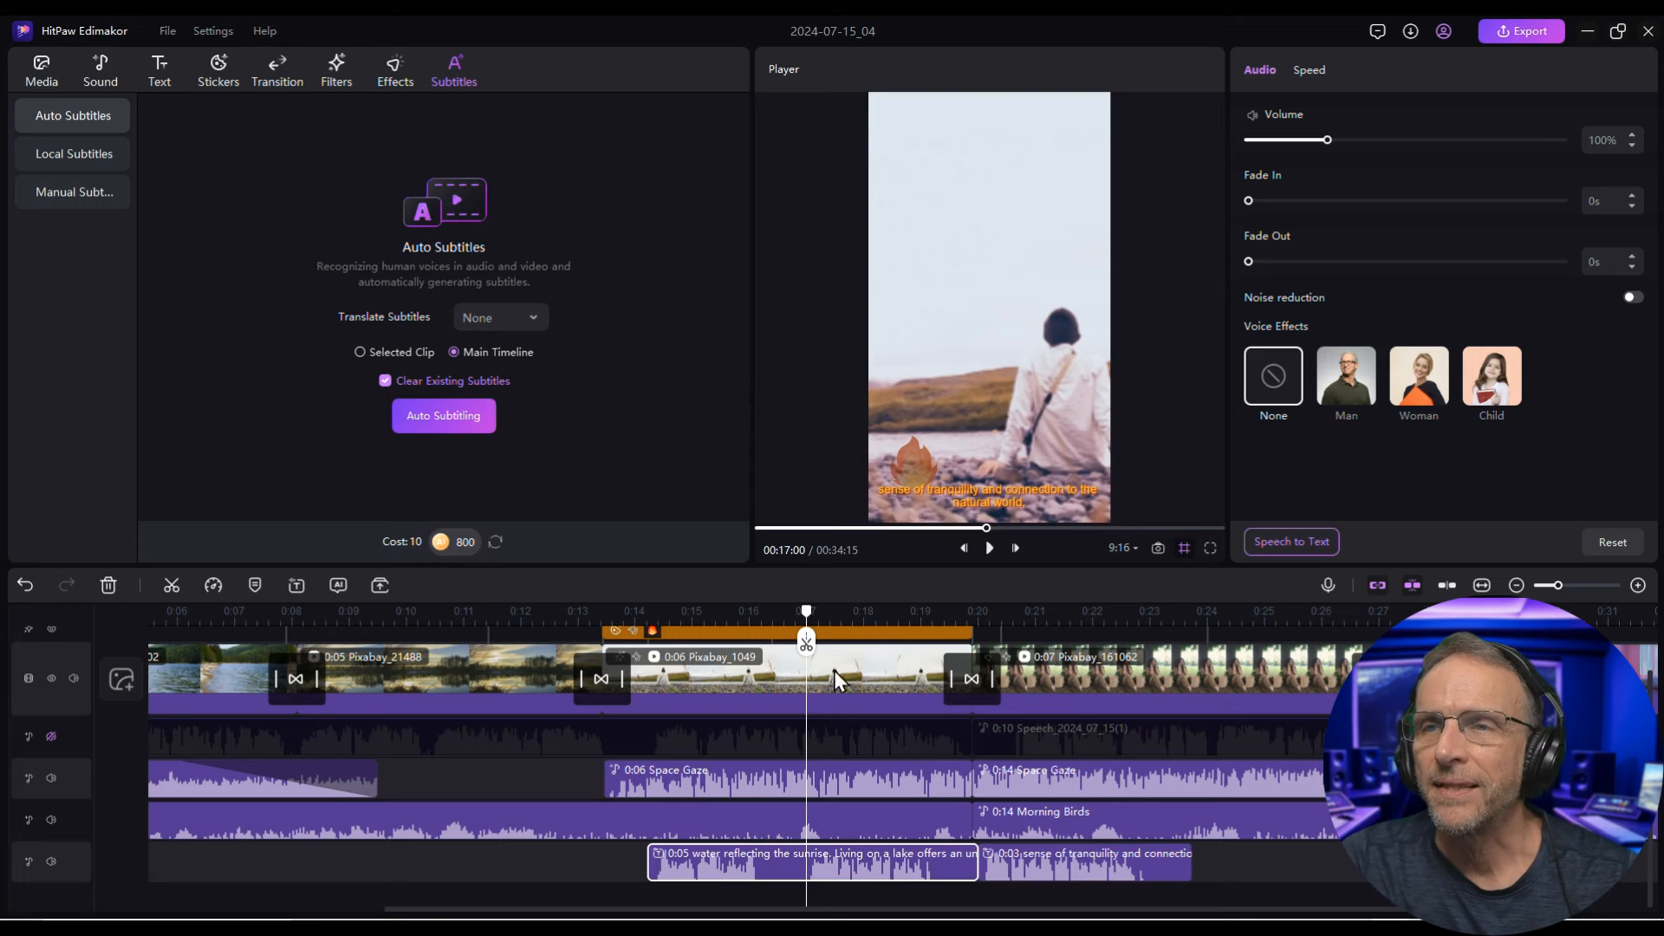
pyautogui.click(806, 641)
pyautogui.press('Delete')
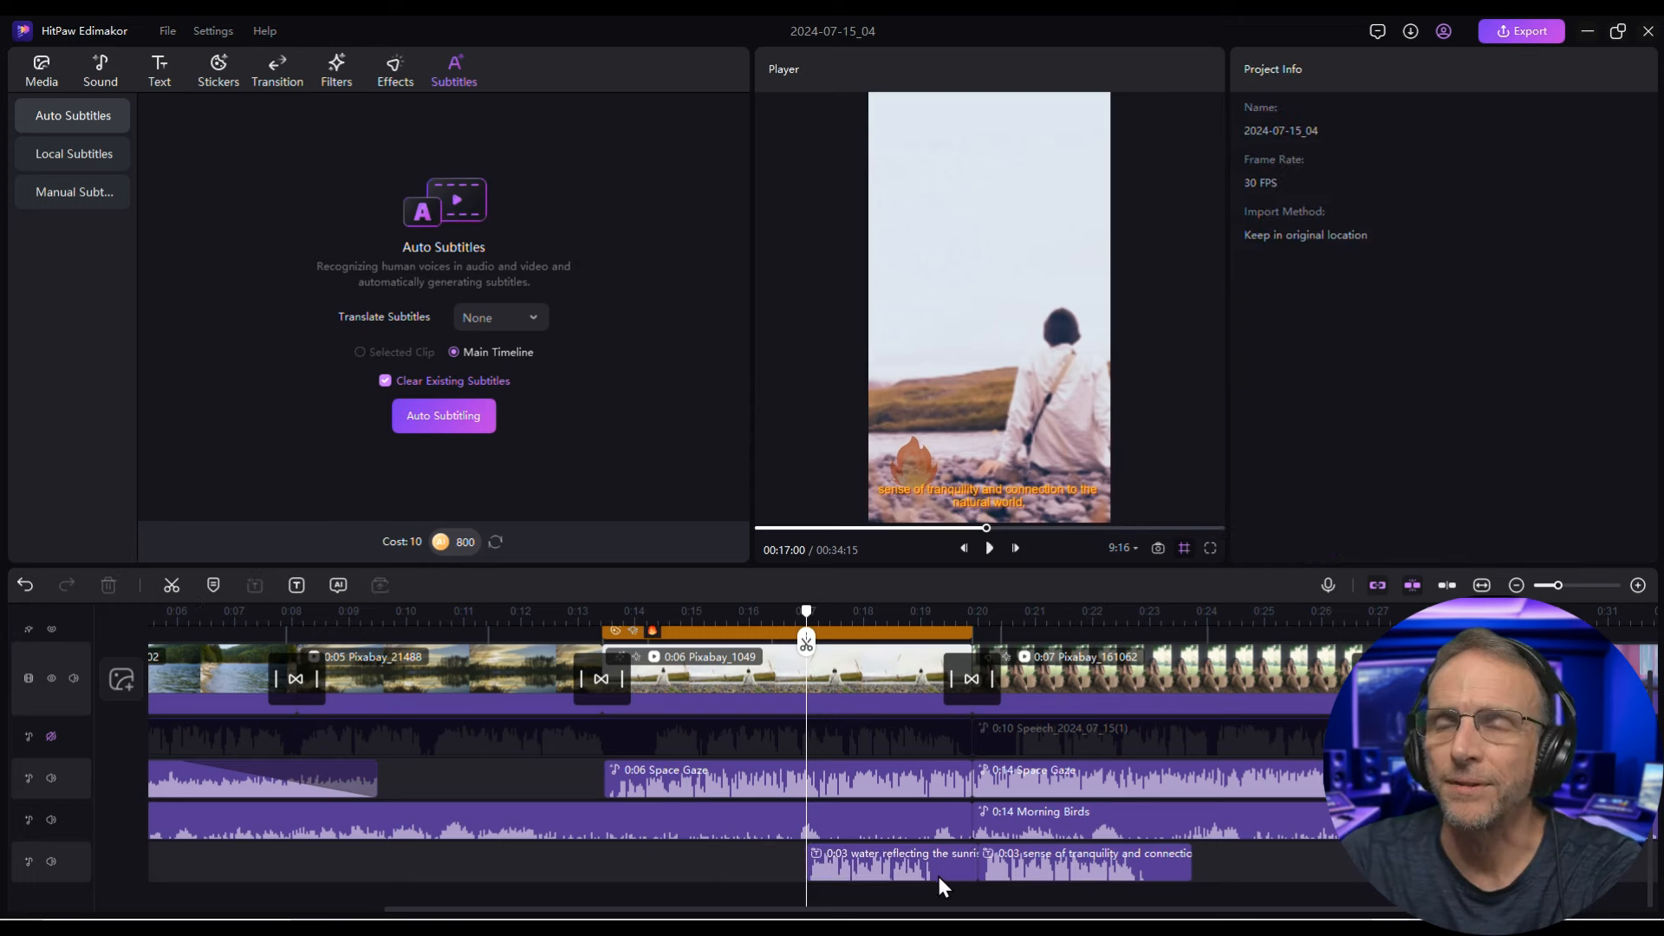
# Trim the first whispered clip's end to 00:19:05, close the gap, and align both whispered clips to start at about 00:14:10
pyautogui.click(931, 875)
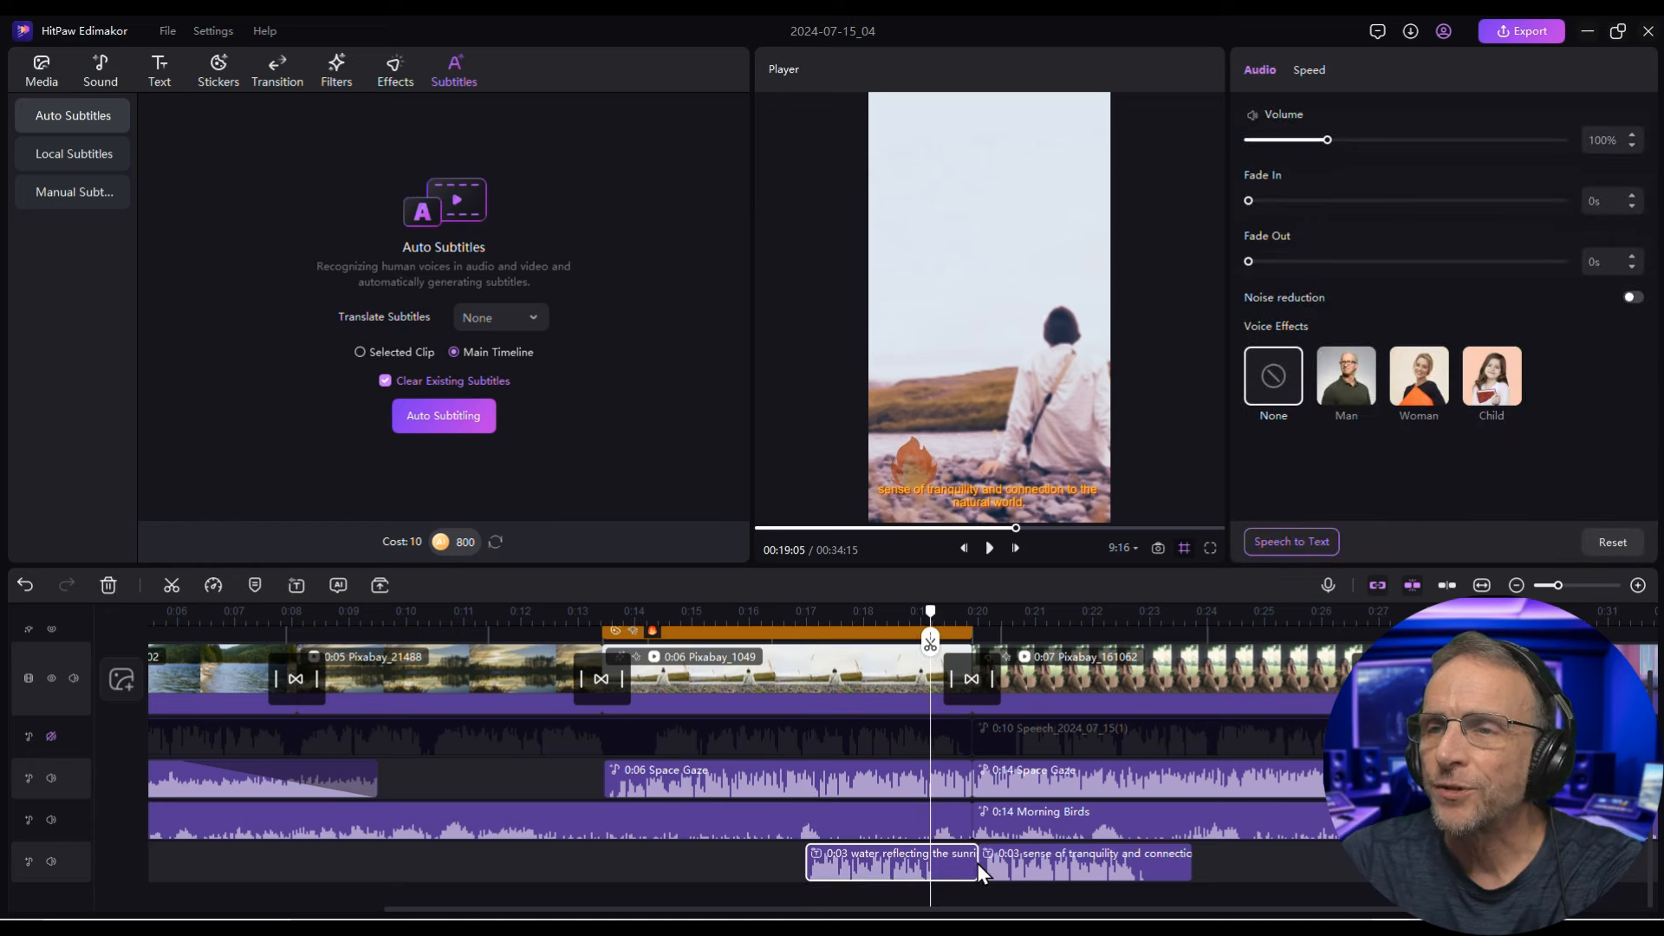
pyautogui.moveTo(978, 864)
pyautogui.mouseDown()
pyautogui.moveTo(932, 862)
pyautogui.moveTo(966, 862)
pyautogui.mouseUp()
pyautogui.click(996, 858)
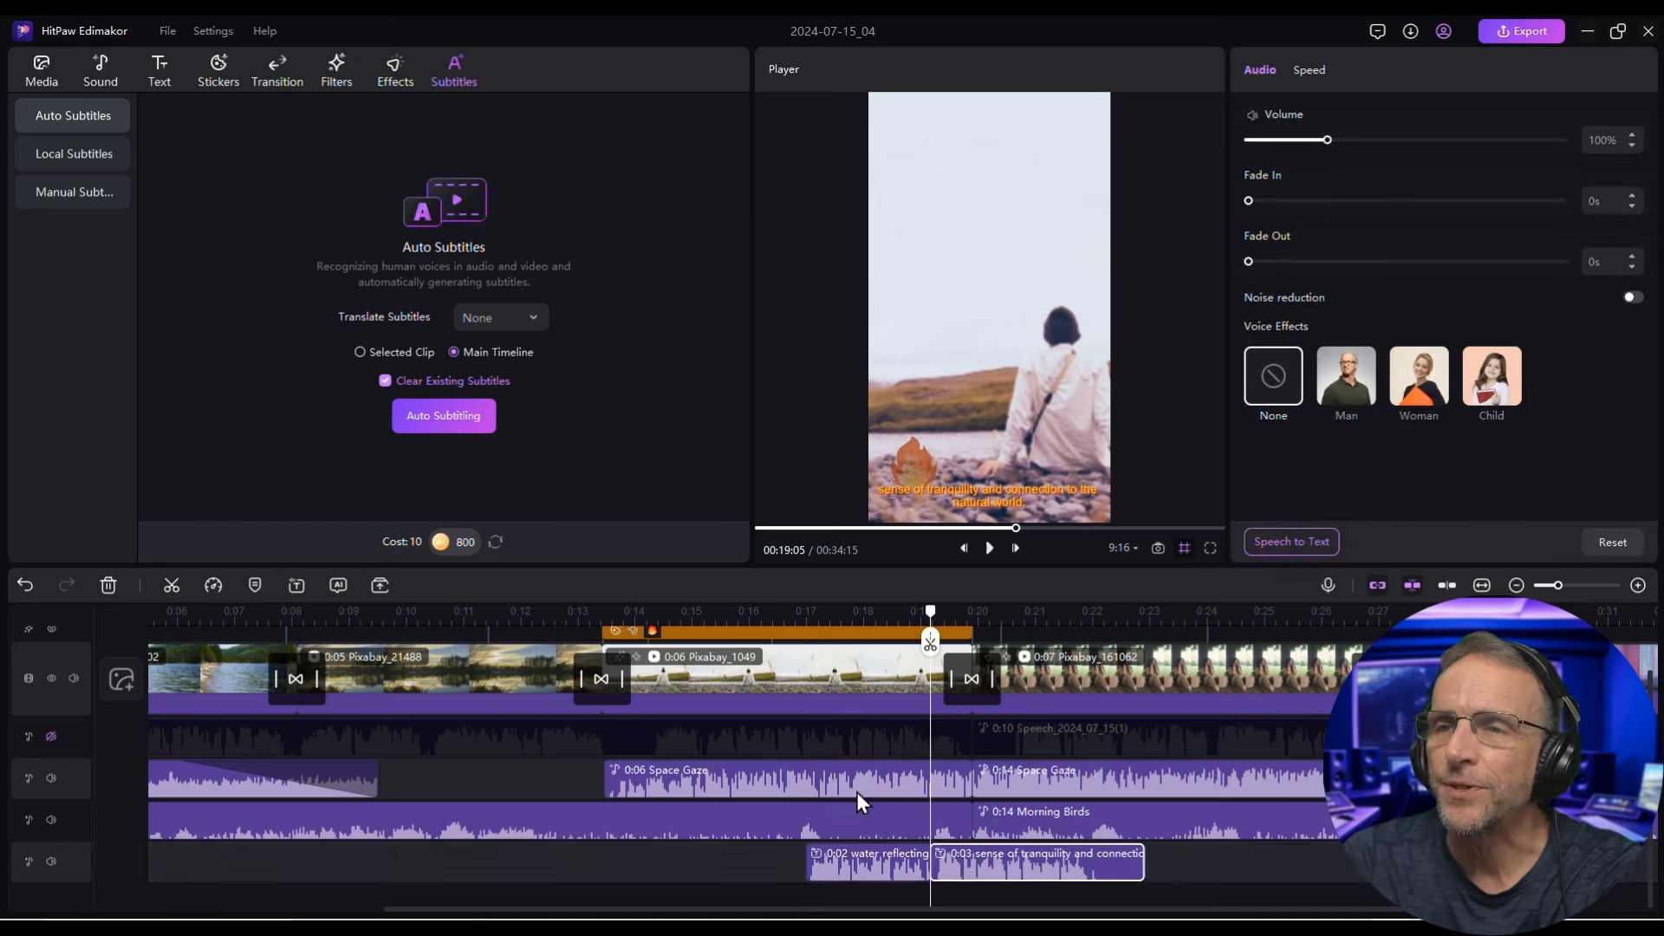
pyautogui.click(804, 611)
pyautogui.scroll(2, 450, 721)
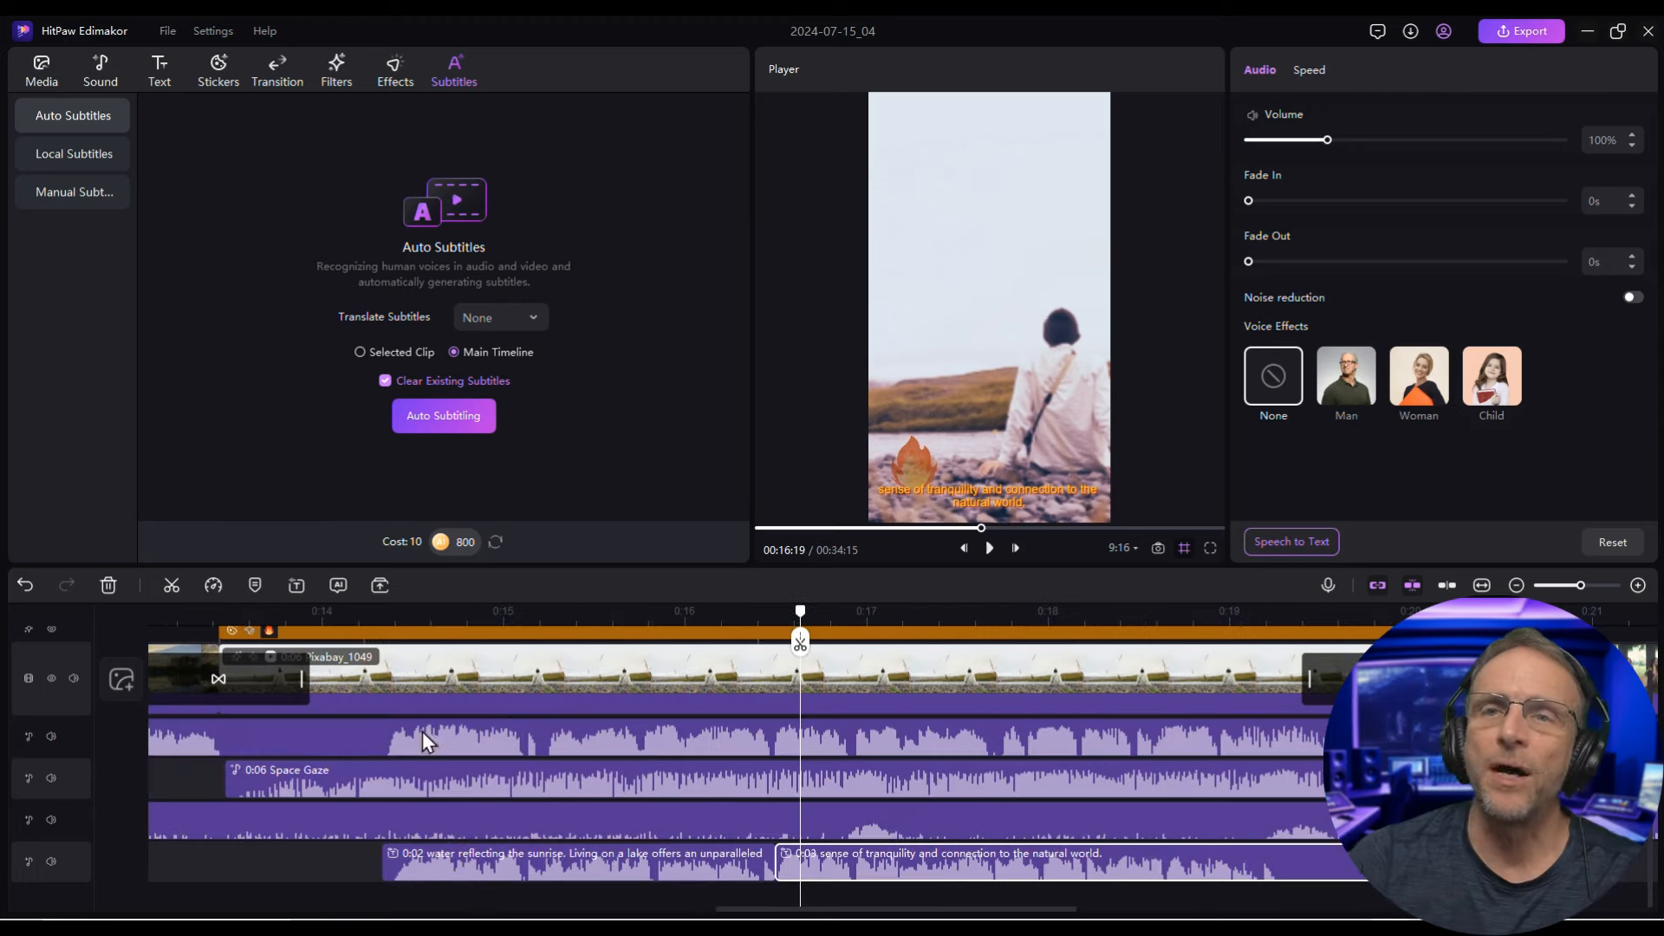
# Split the timeline at 00:14:10 and delete the original narration segment above the whispered clips
pyautogui.click(382, 611)
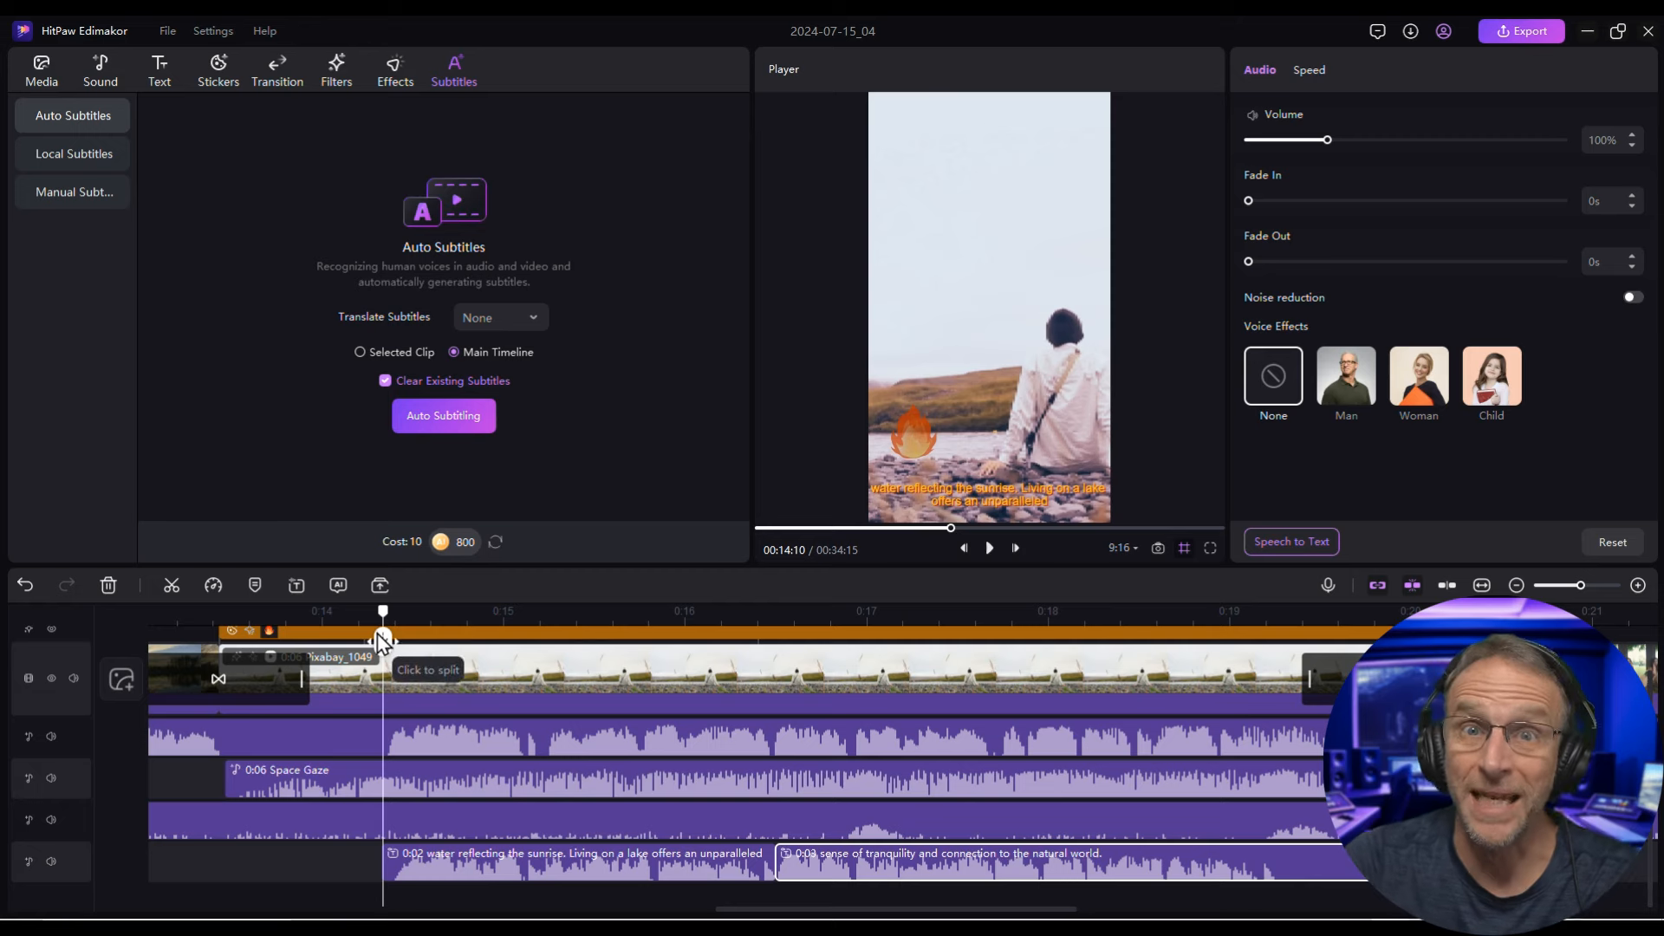
pyautogui.click(382, 643)
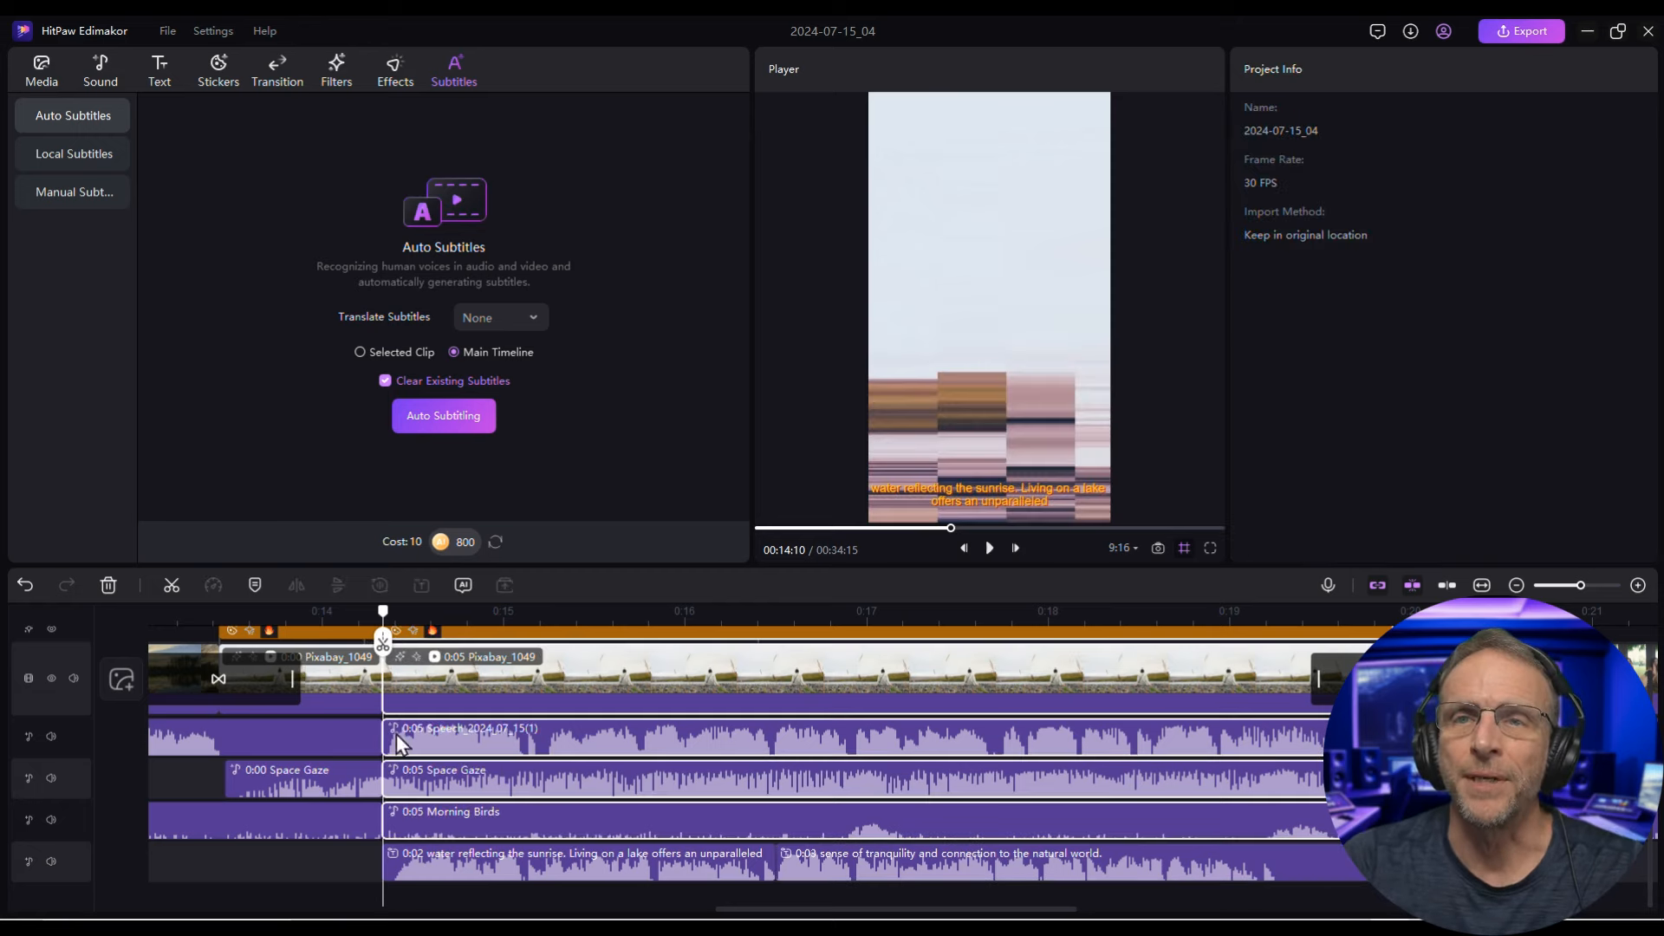
pyautogui.click(1301, 747)
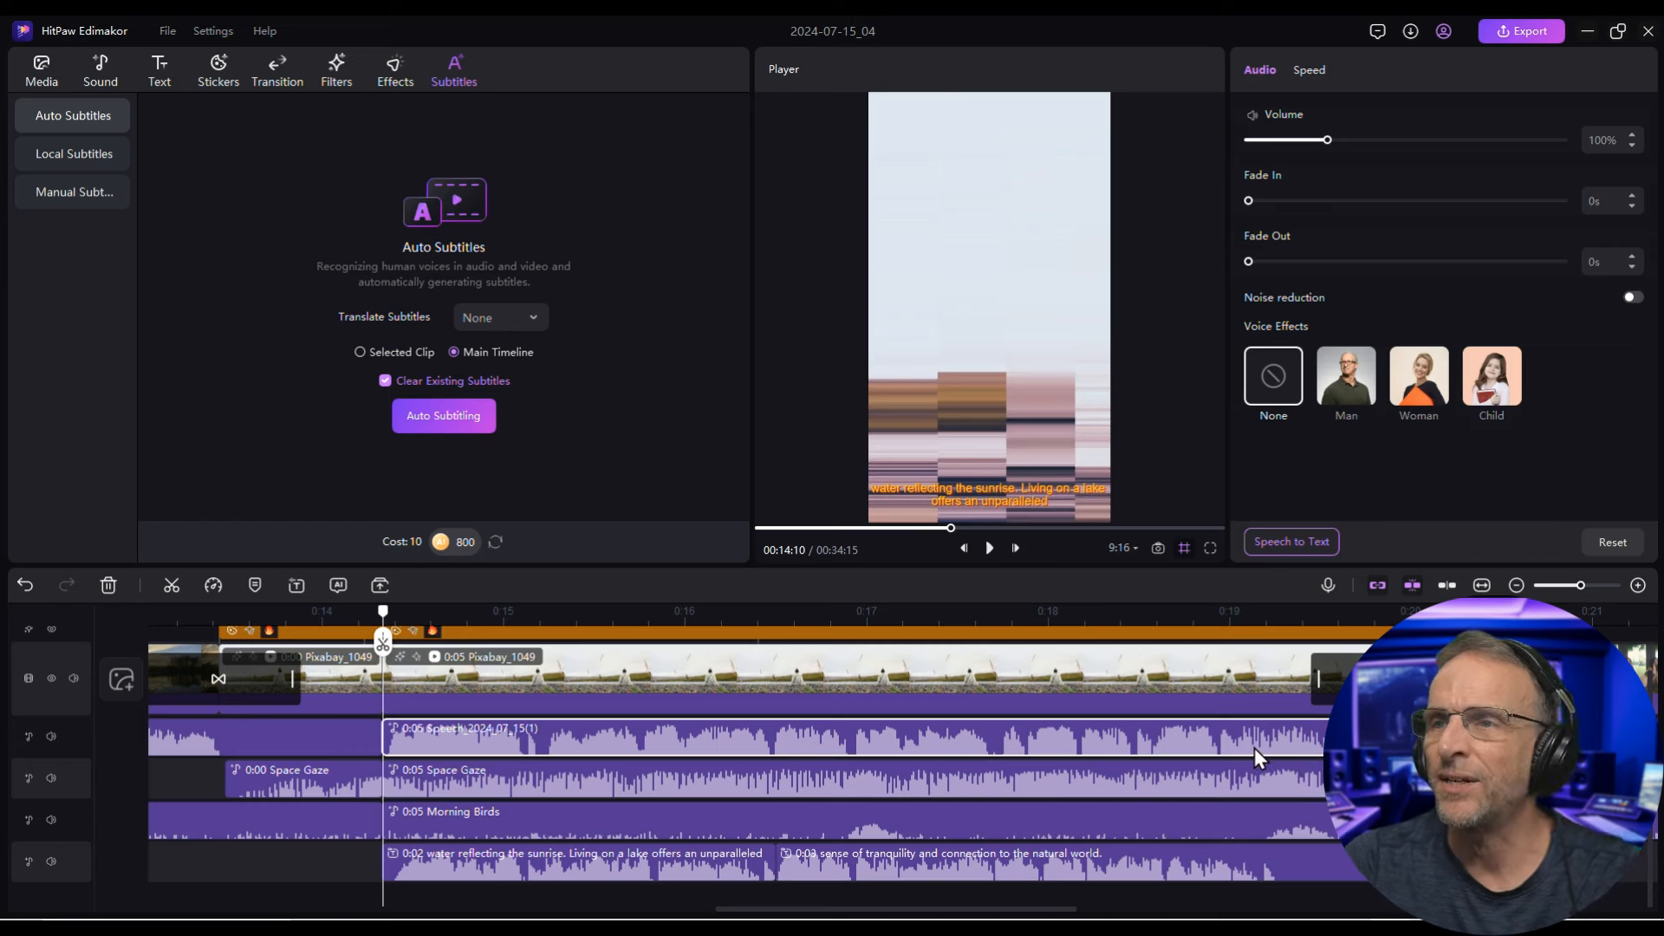
pyautogui.press('Delete')
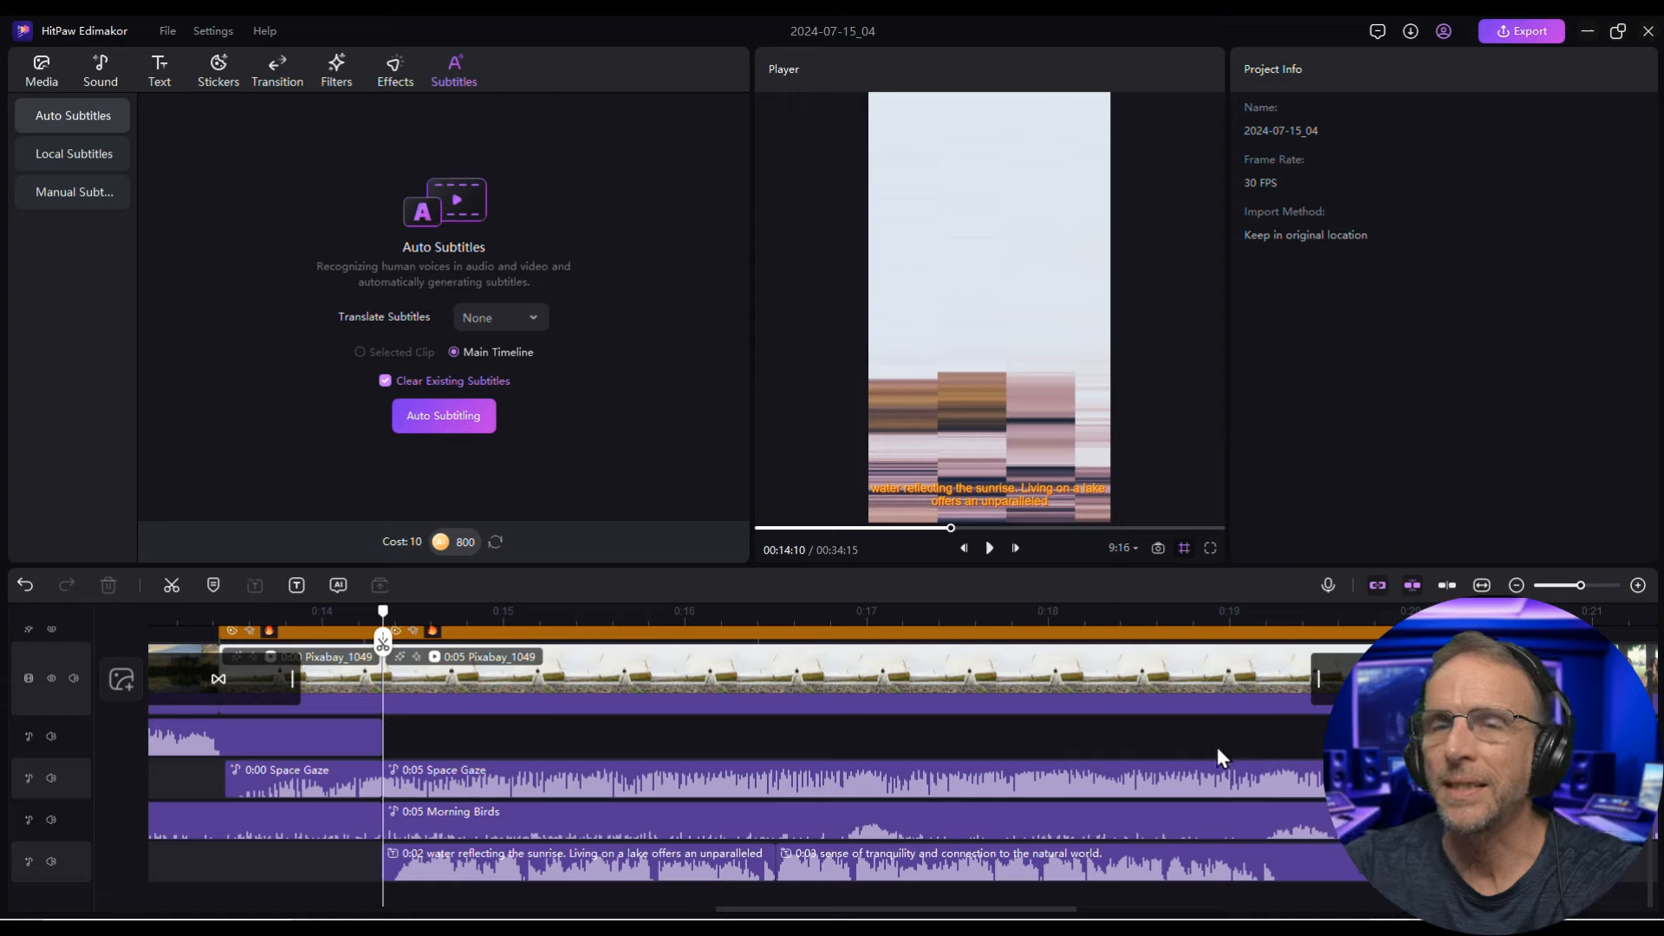
# Play the video from 00:10:23 through the whispered passage to check the change of voice
pyautogui.scroll(-3, 225, 672)
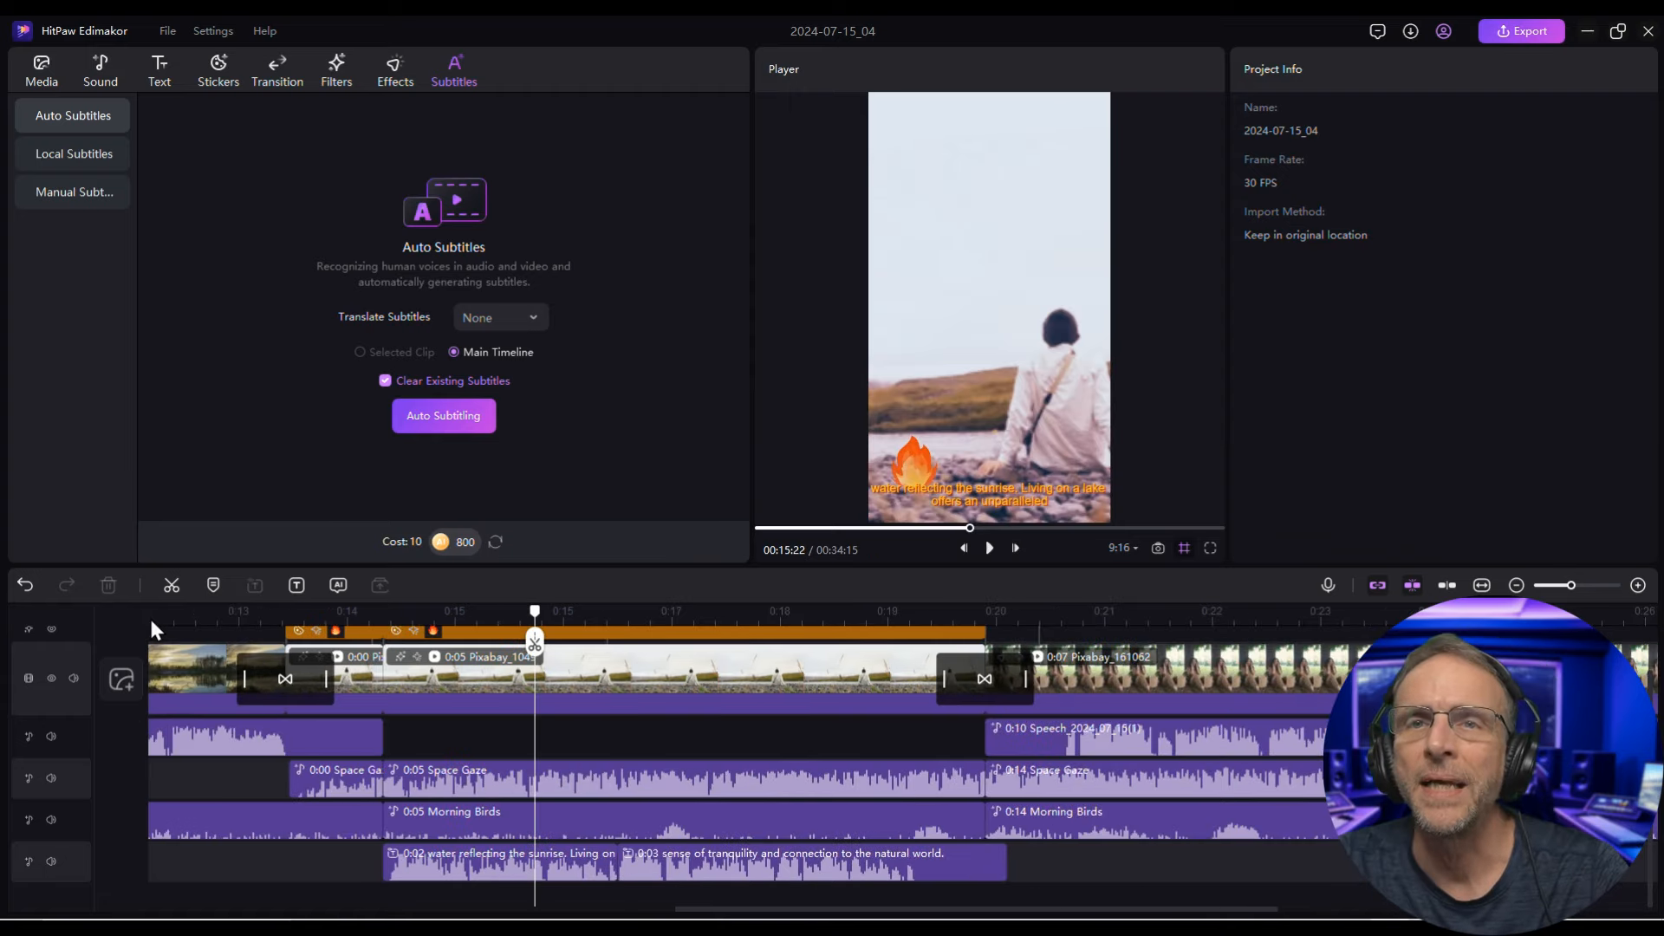
pyautogui.scroll(-2, 168, 617)
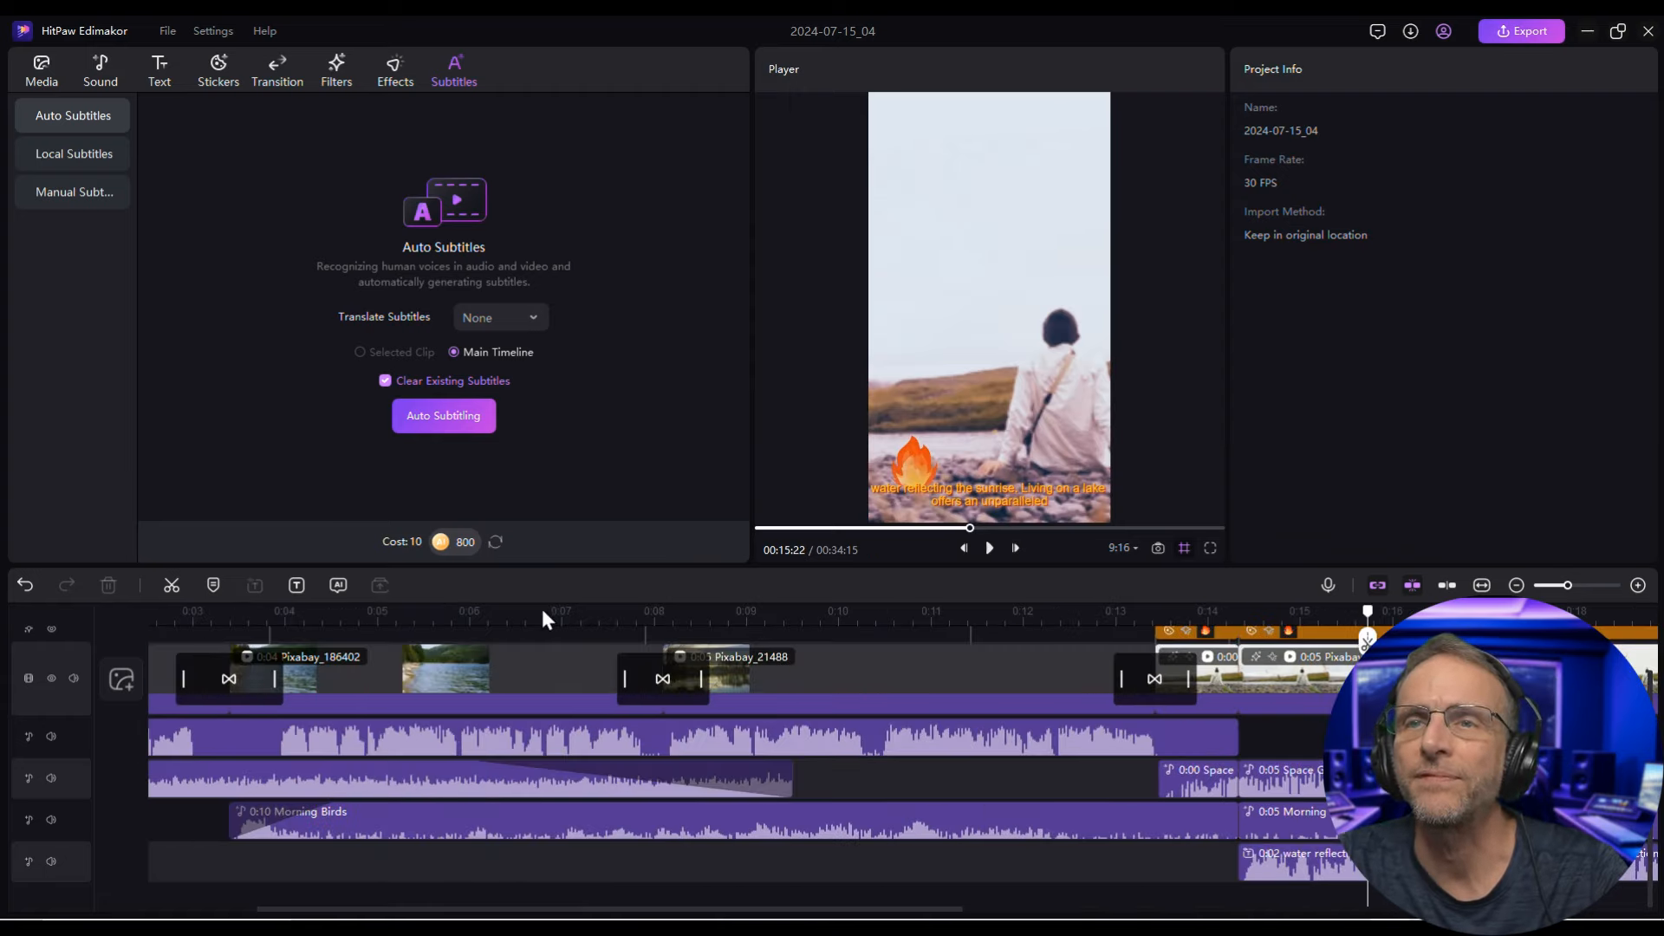
pyautogui.click(910, 614)
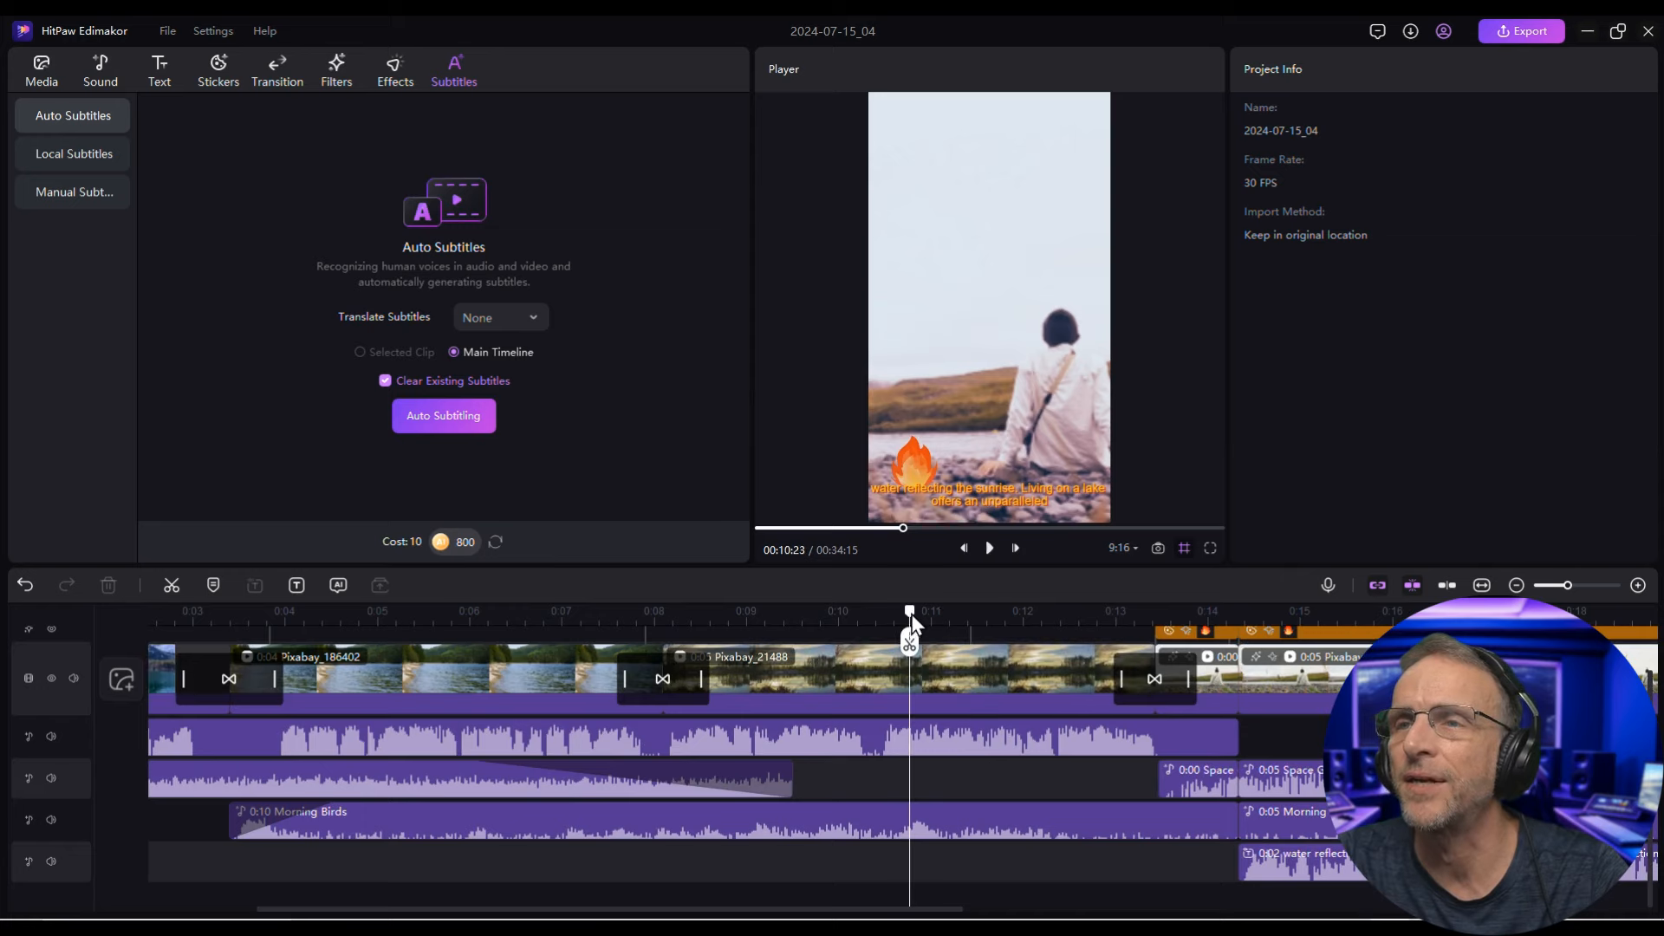
pyautogui.click(986, 548)
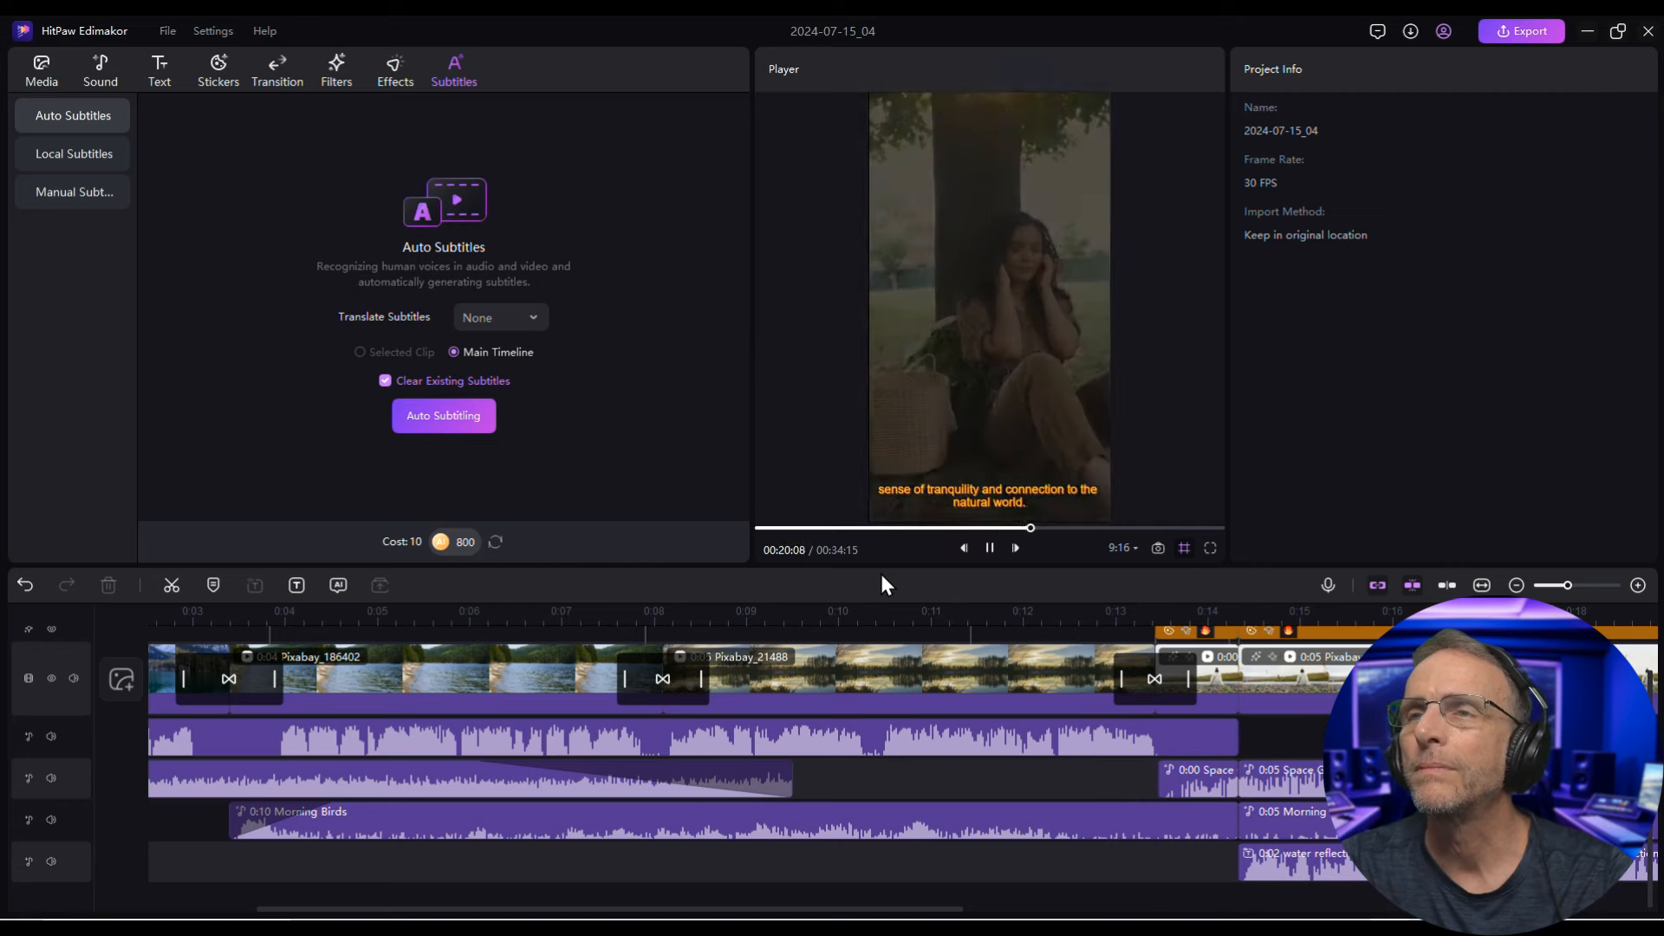
pyautogui.click(990, 549)
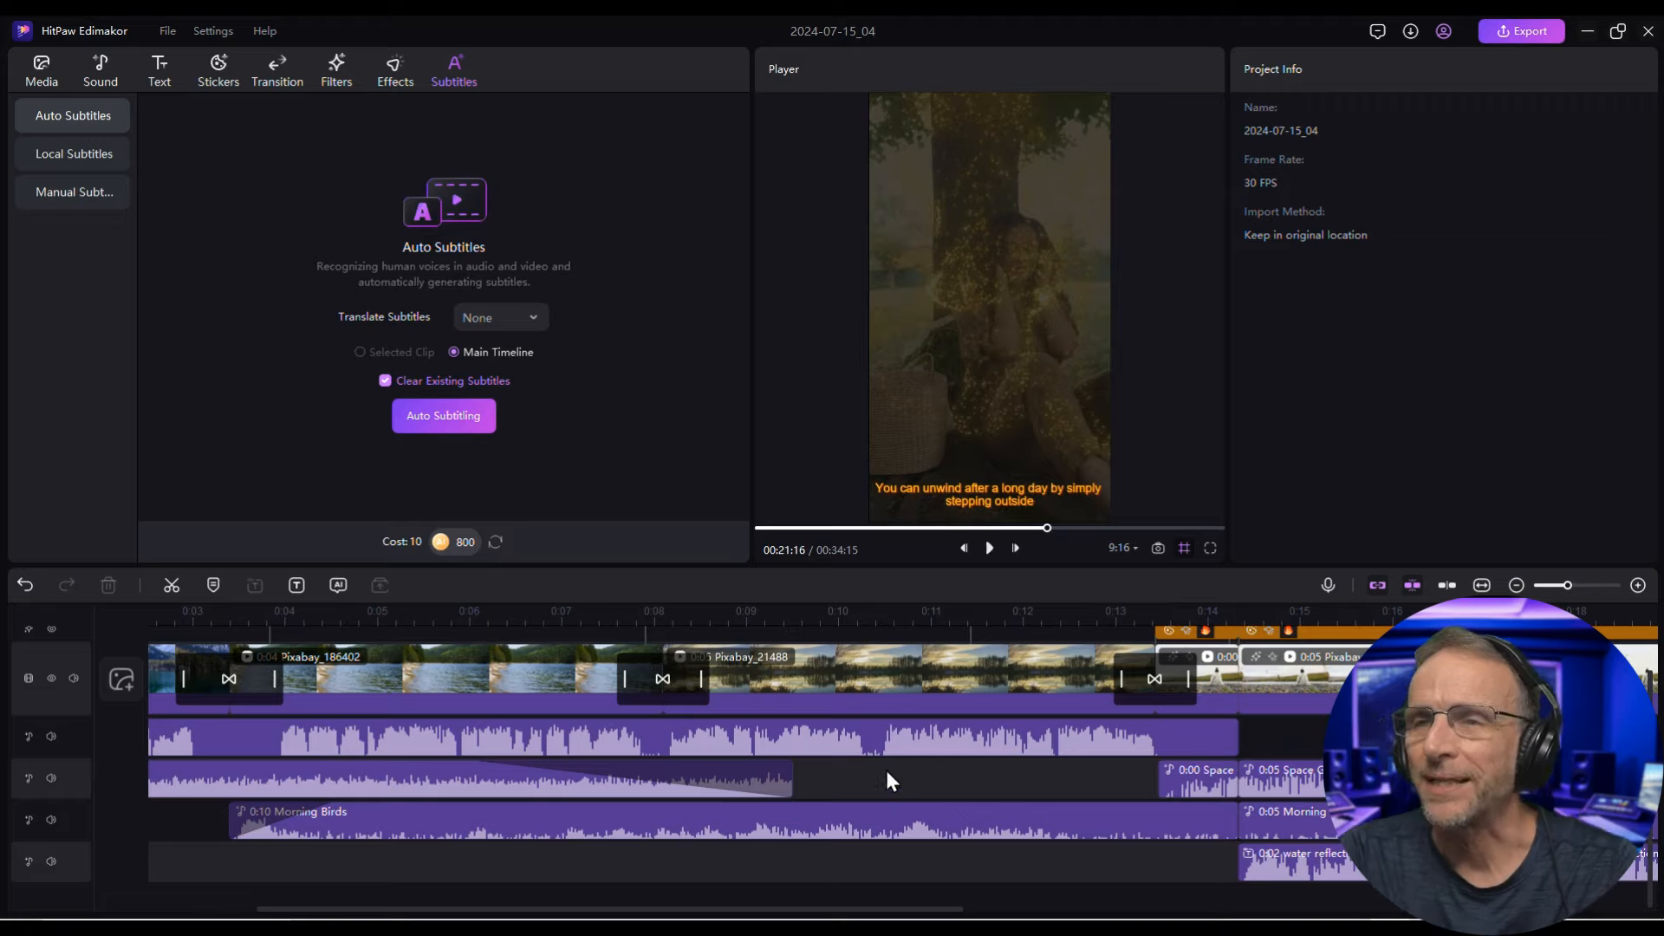
# Play the edited video from the beginning and adjust the volume of the Stream sound clip
pyautogui.scroll(-2, 908, 789)
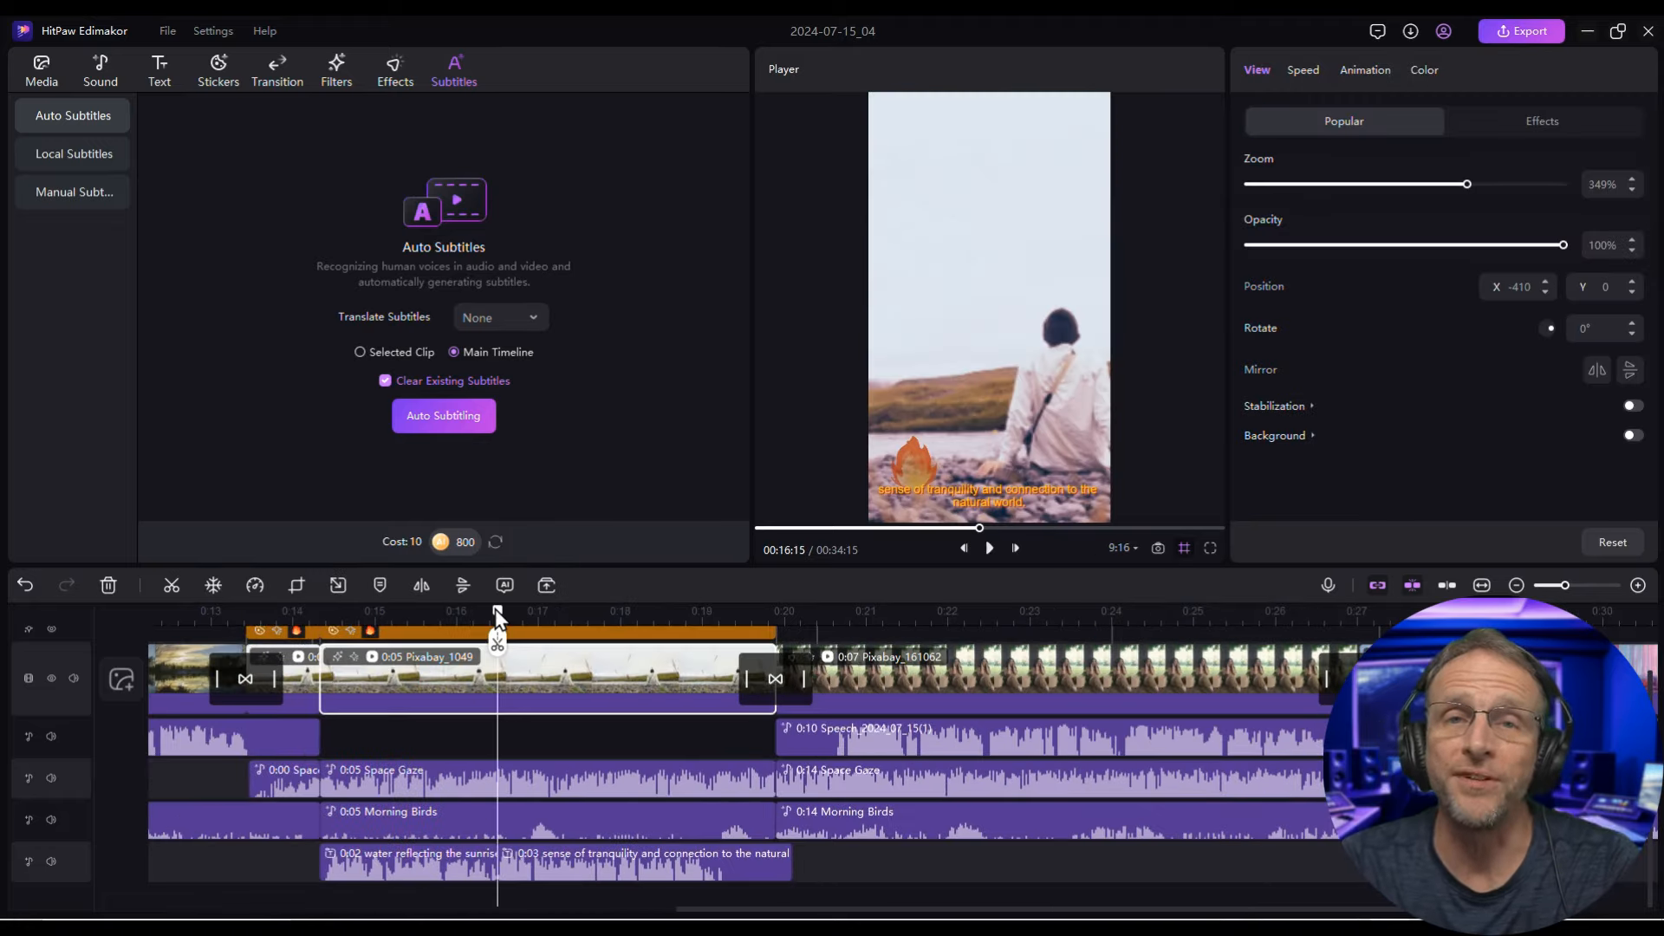
pyautogui.scroll(5, 494, 725)
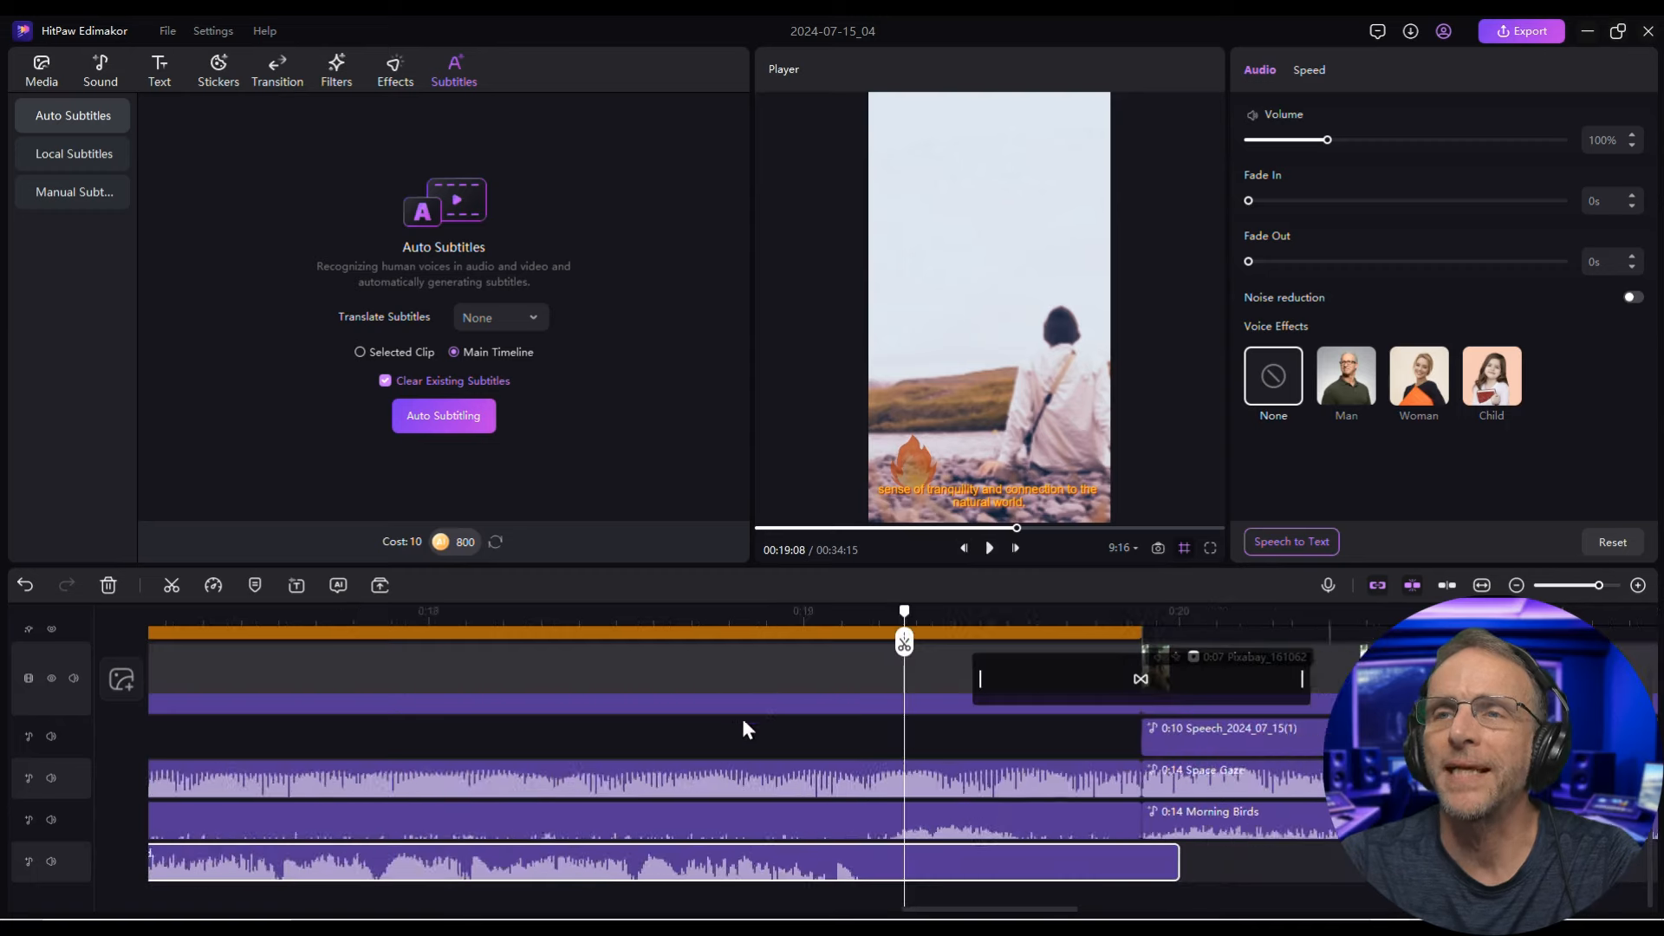
pyautogui.click(990, 547)
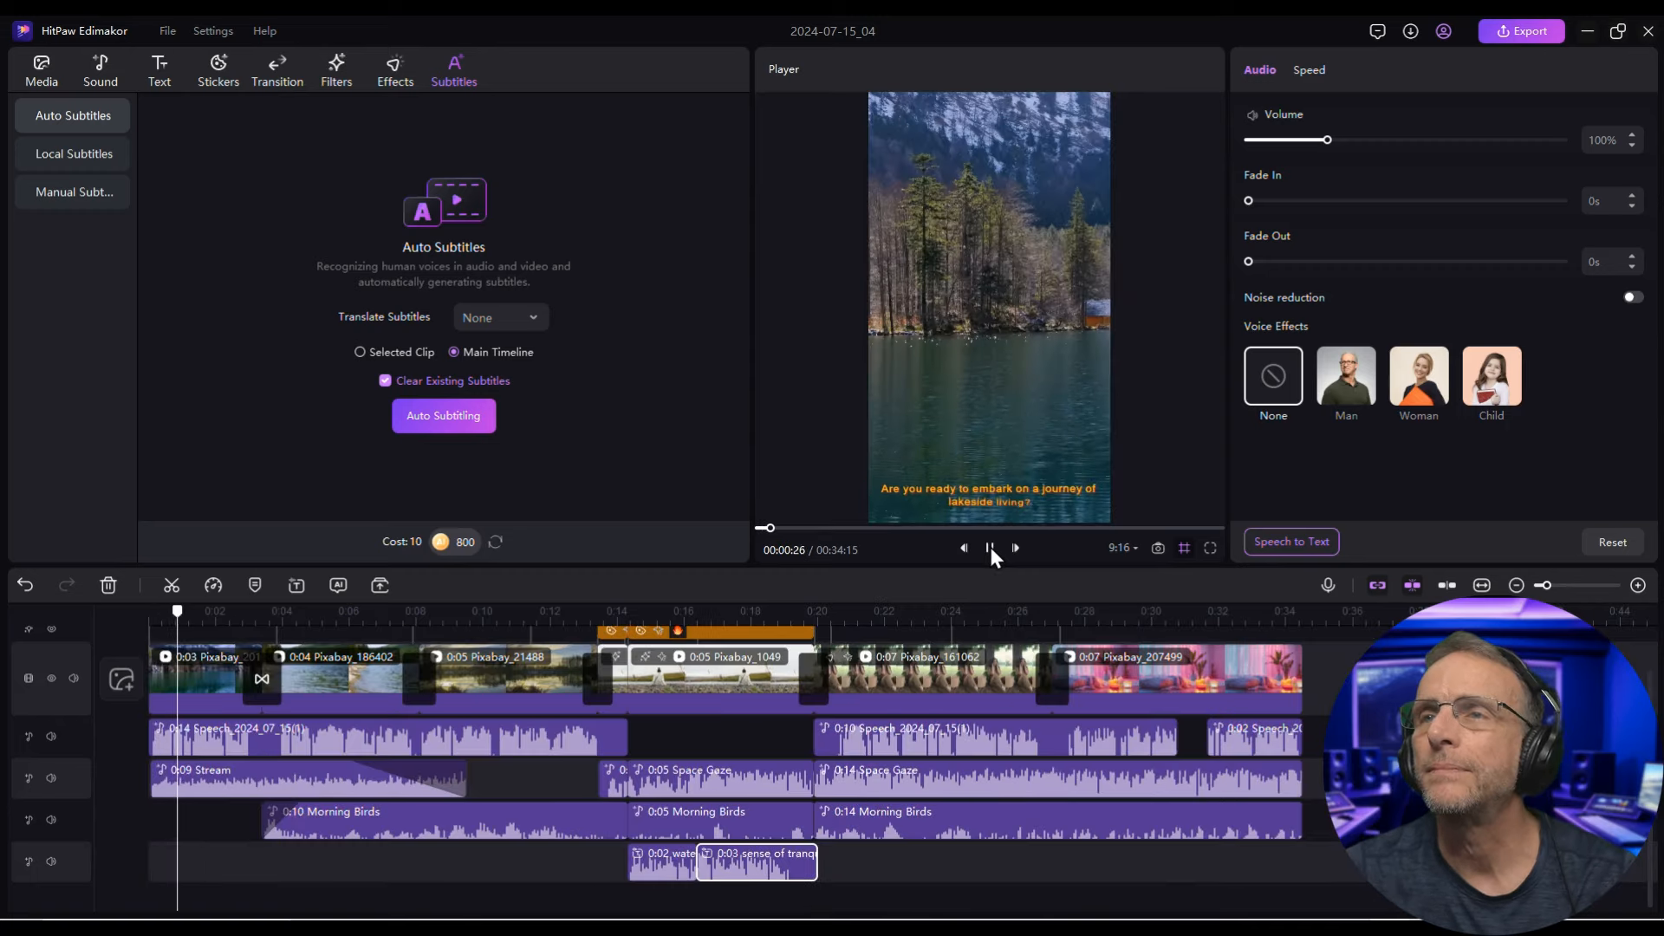
pyautogui.click(219, 785)
pyautogui.moveTo(1262, 139); pyautogui.dragTo(1262, 138)
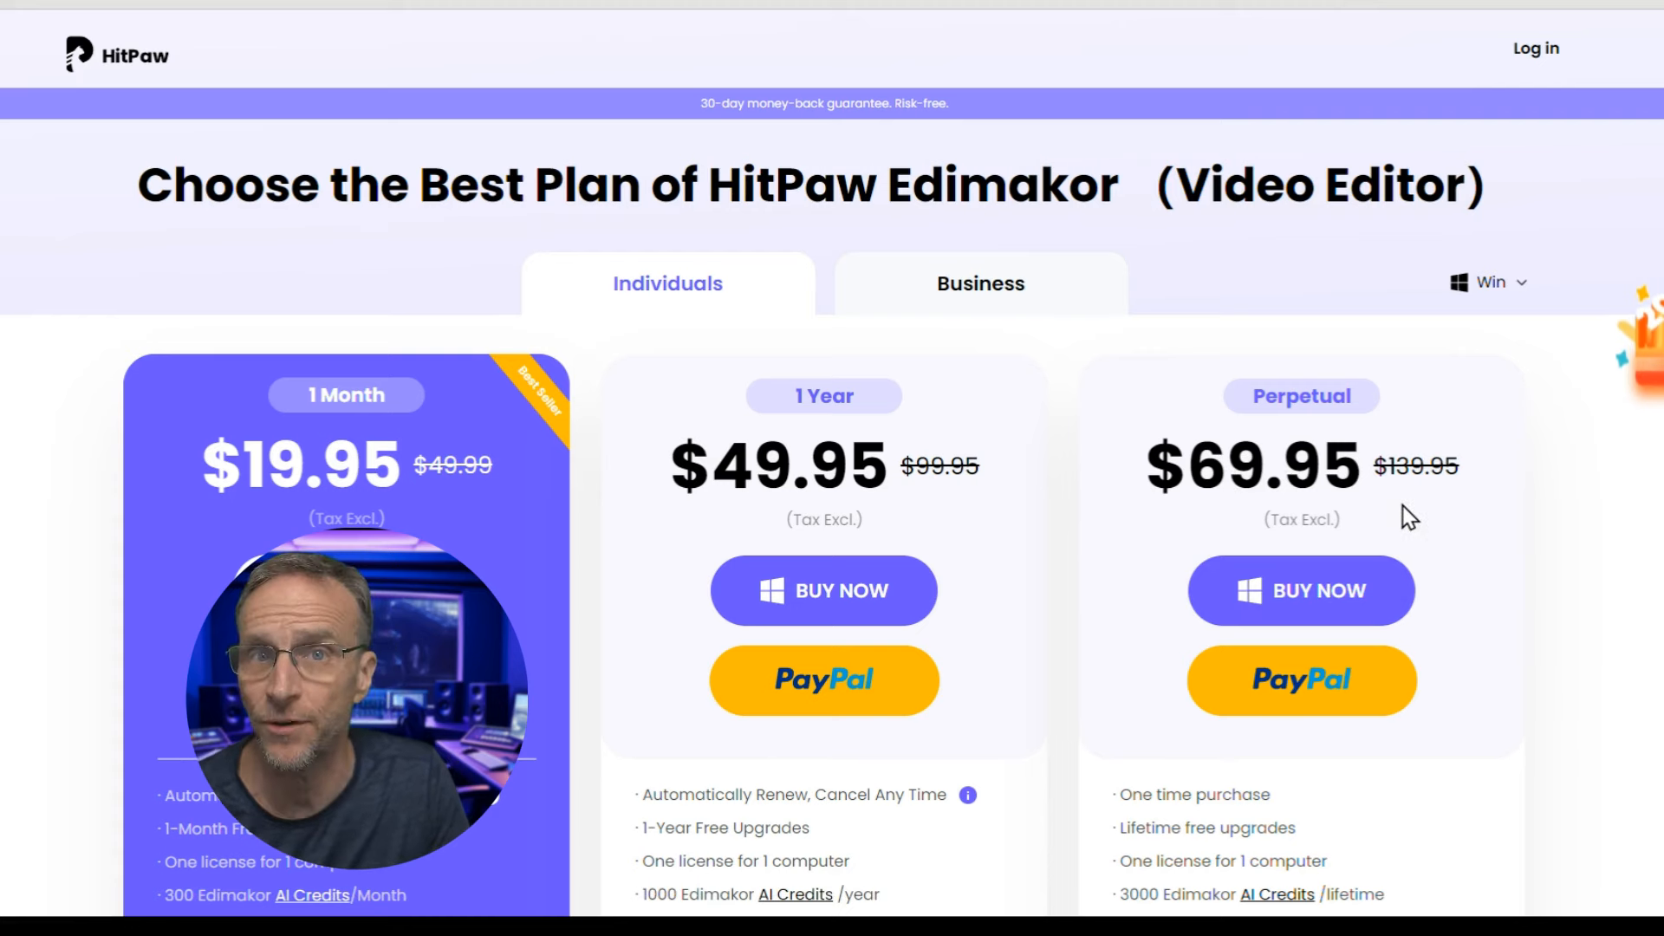
# Review the features and AI credits included in the individual HitPaw Edimakor plans on the pricing page
pyautogui.scroll(-3, 1401, 517)
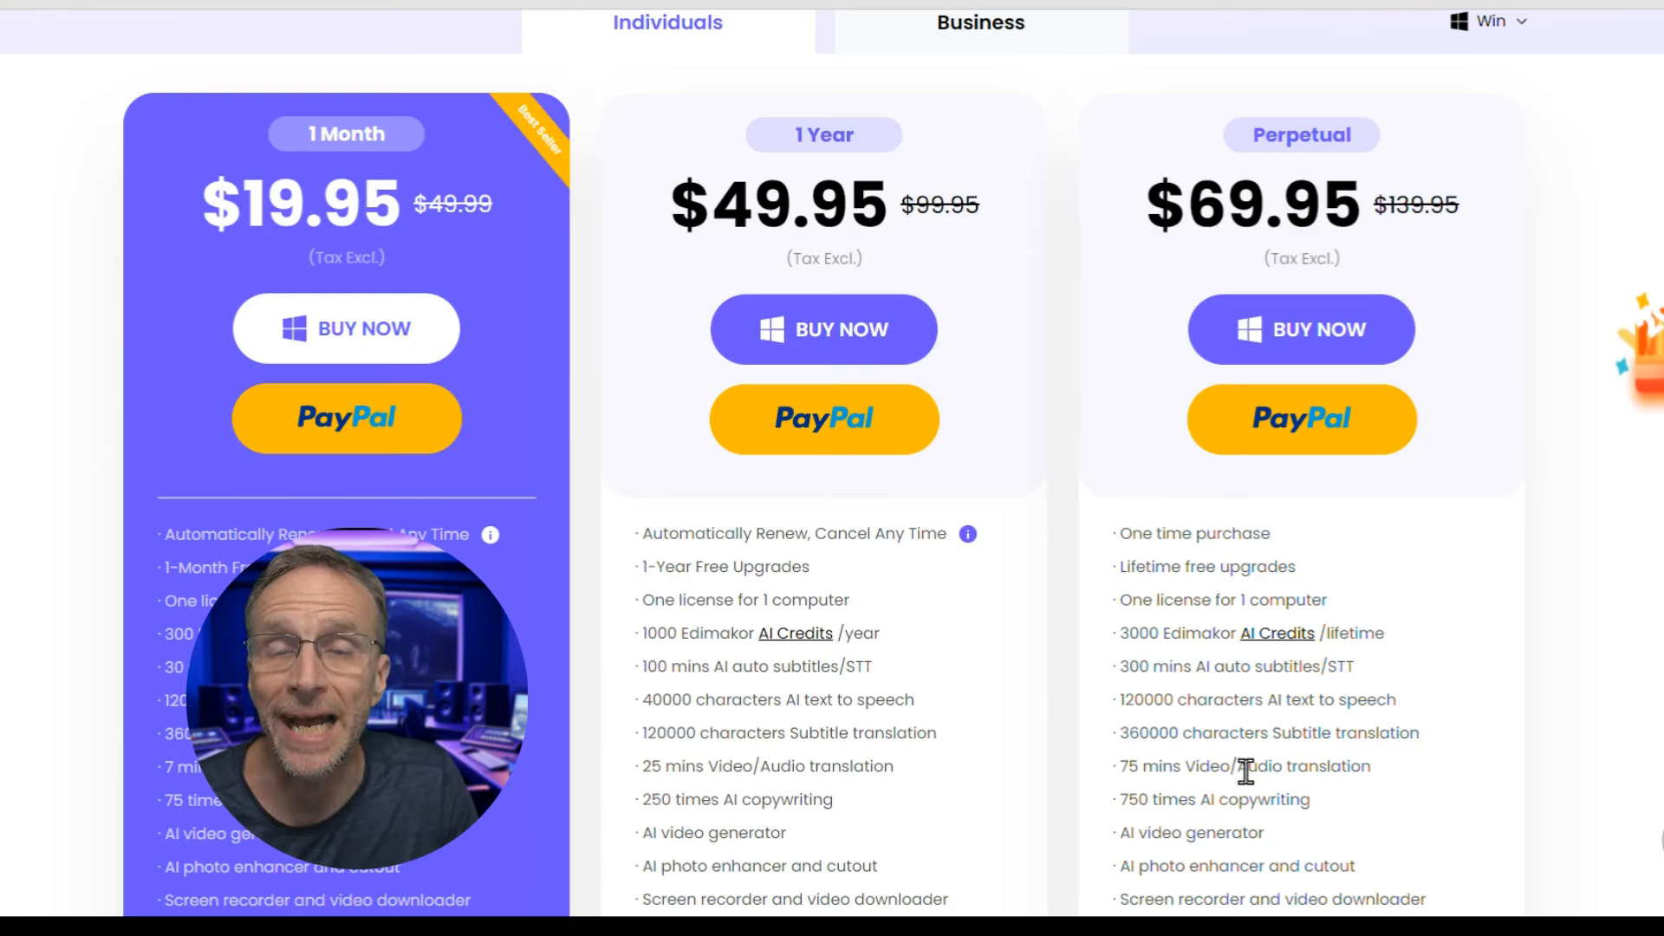
pyautogui.scroll(-4, 1234, 771)
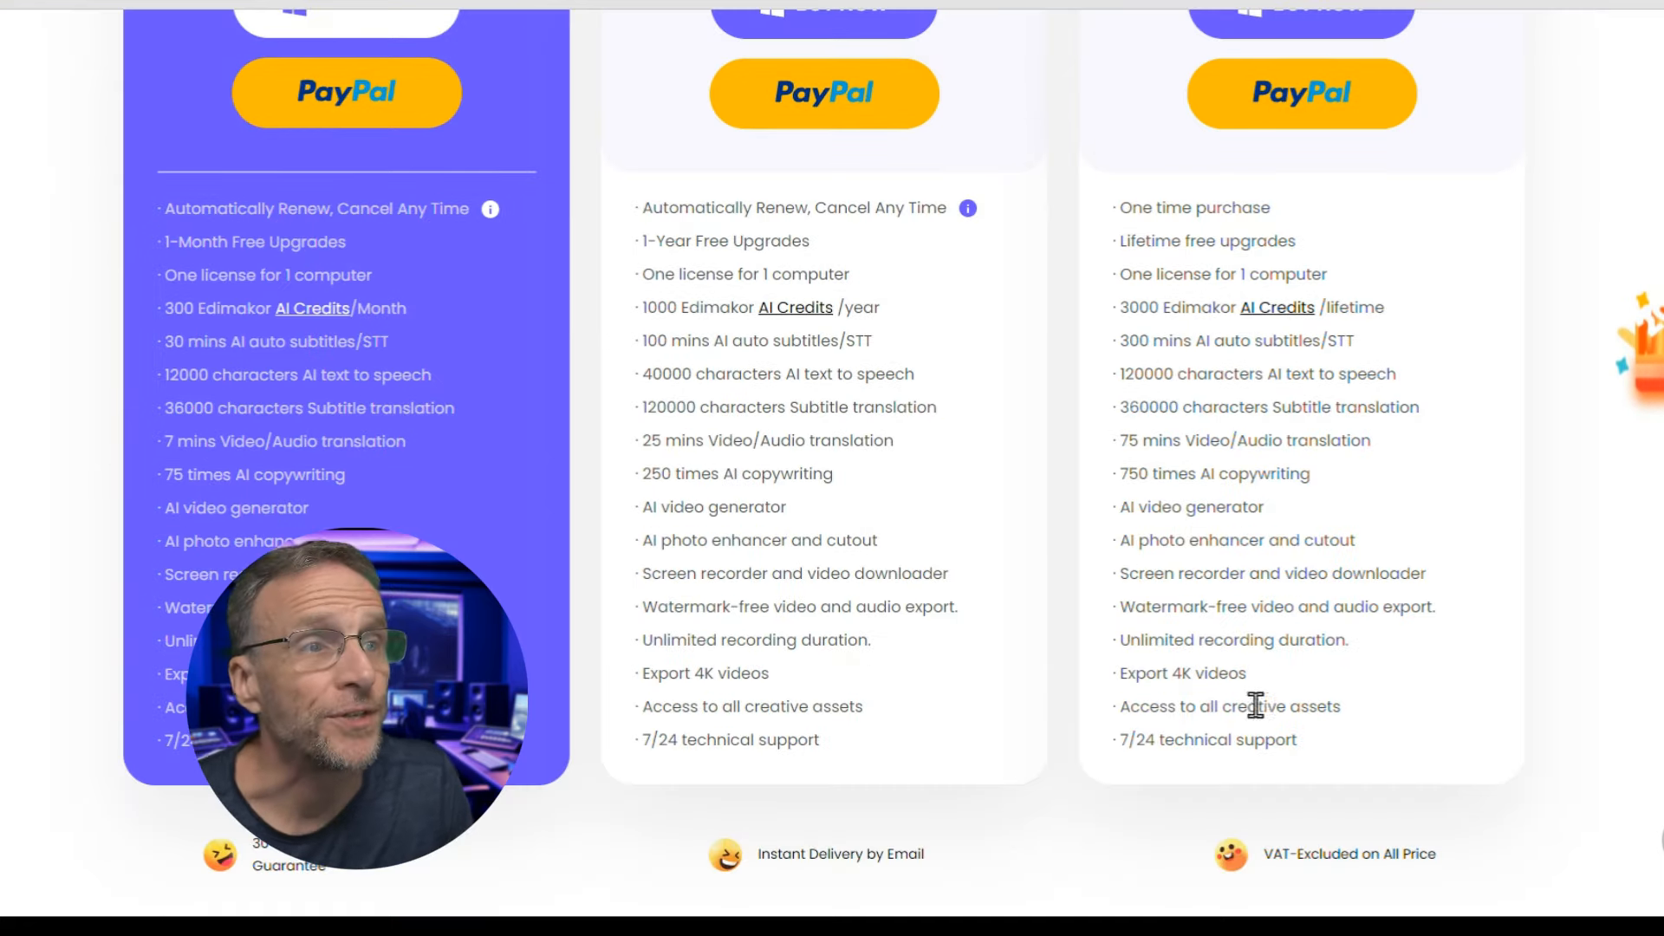
pyautogui.scroll(2, 1245, 723)
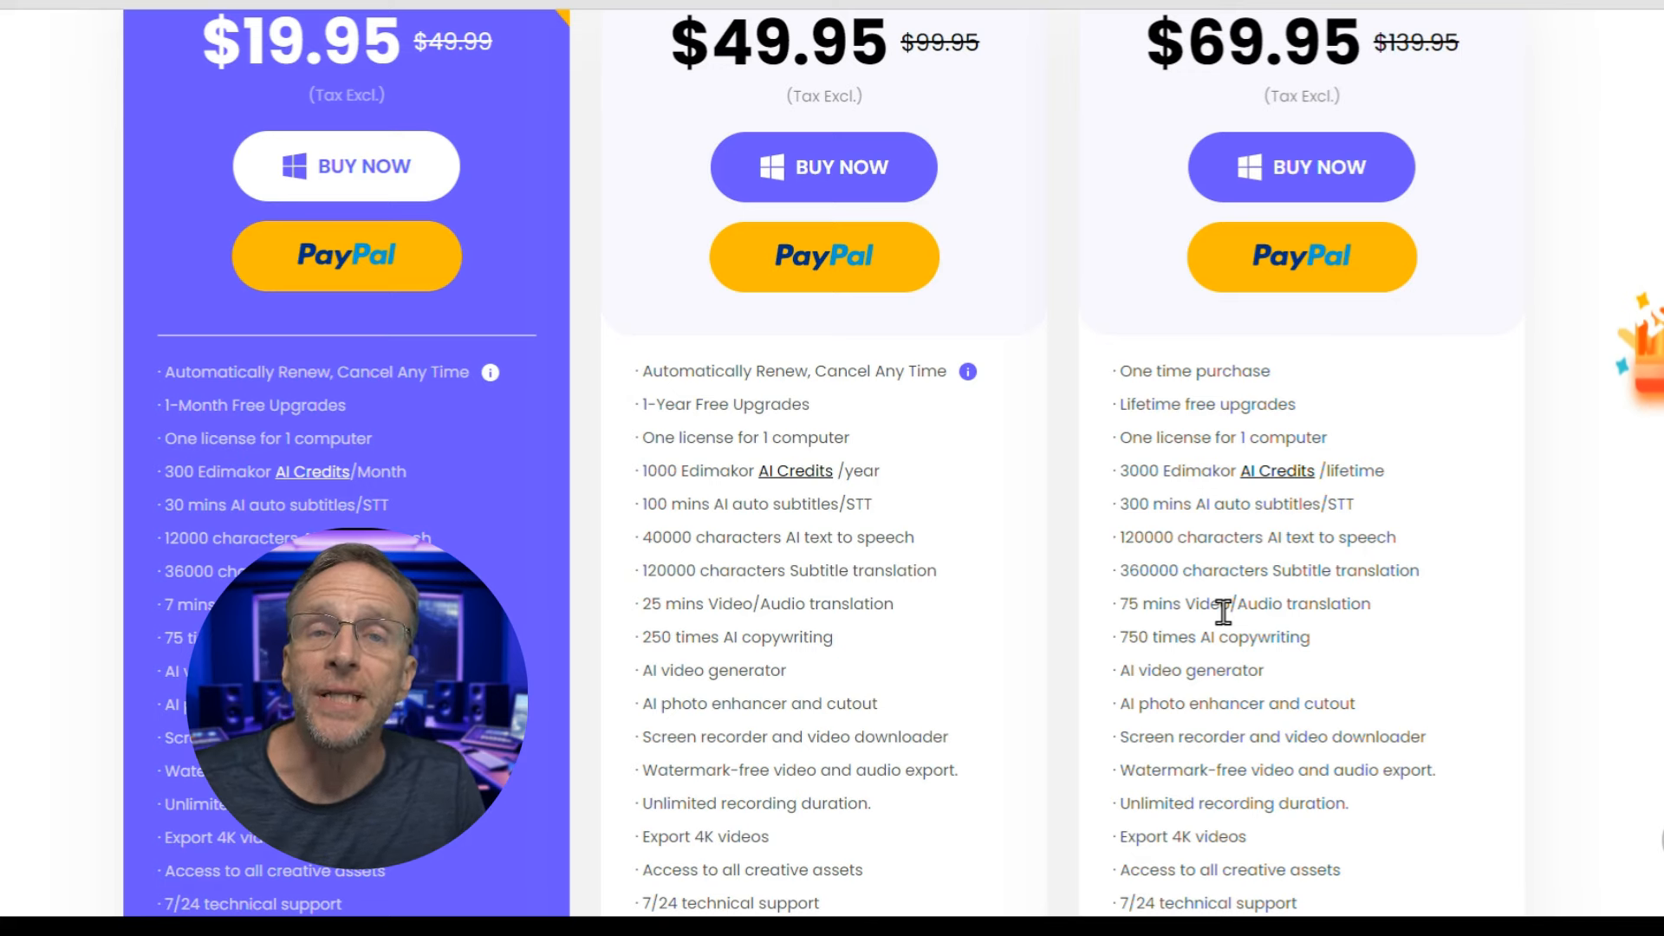